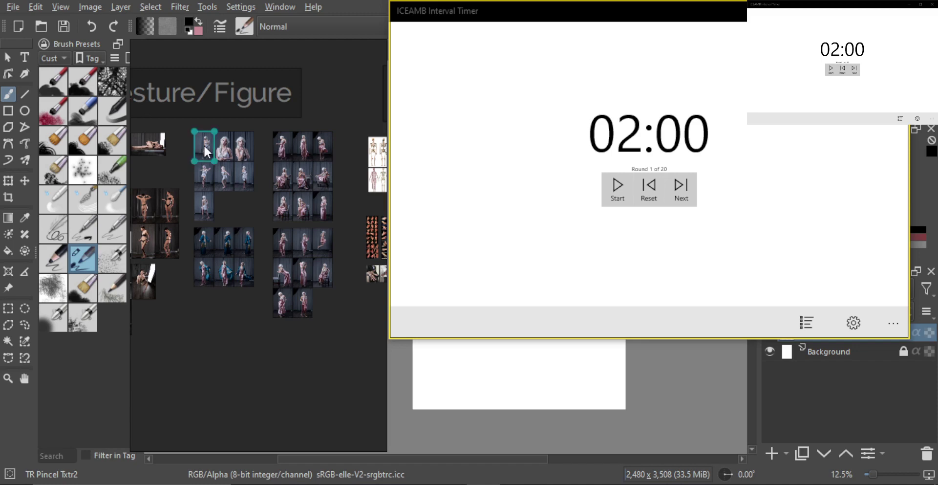
- Frame the first photo of the white-haired elf in profile on the reference board
{"action": "scroll", "coordinate": [287, 172], "scroll_direction": "up", "scroll_amount": 3}
{"action": "left_click_drag", "start_coordinate": [286, 172], "coordinate": [260, 248]}
{"action": "scroll", "coordinate": [261, 244], "scroll_direction": "up", "scroll_amount": 2}
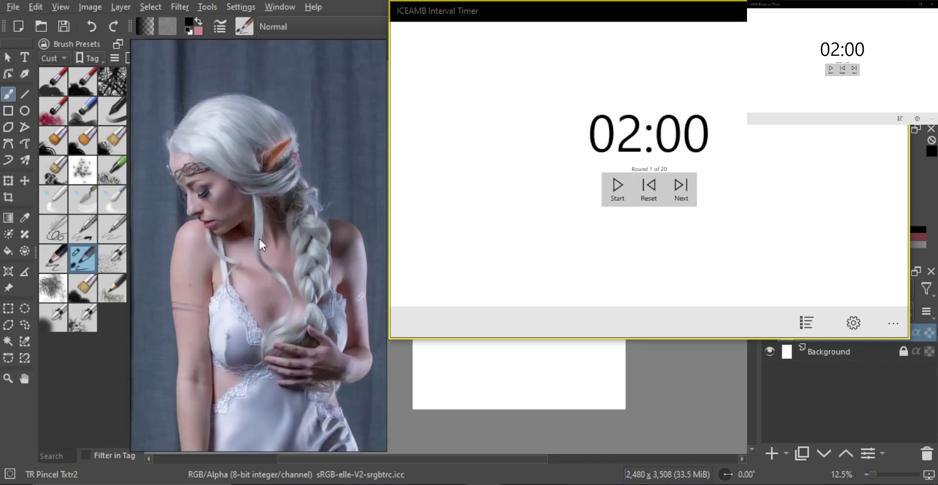
{"action": "left_click", "coordinate": [482, 365]}
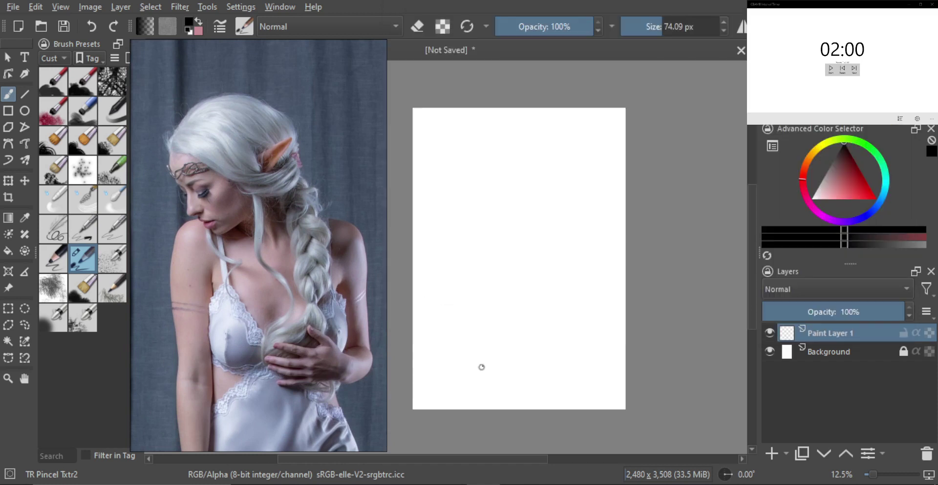
{"action": "mouse_move", "coordinate": [515, 194]}
{"action": "left_mouse_down"}
{"action": "mouse_move", "coordinate": [506, 220]}
{"action": "mouse_move", "coordinate": [513, 242]}
{"action": "left_mouse_up"}
{"action": "key", "text": "Delete"}
{"action": "left_click_drag", "start_coordinate": [498, 202], "coordinate": [499, 248]}
{"action": "mouse_move", "coordinate": [476, 245]}
{"action": "left_mouse_down"}
{"action": "mouse_move", "coordinate": [520, 224]}
{"action": "mouse_move", "coordinate": [537, 239]}
{"action": "mouse_move", "coordinate": [510, 233]}
{"action": "mouse_move", "coordinate": [518, 247]}
{"action": "mouse_move", "coordinate": [475, 261]}
{"action": "mouse_move", "coordinate": [502, 290]}
{"action": "mouse_move", "coordinate": [519, 272]}
{"action": "left_mouse_up"}
{"action": "key", "text": "Delete"}
- Reframe the profile photo to show head and torso, and start the two-minute work interval on the timer
{"action": "left_click", "coordinate": [512, 483]}
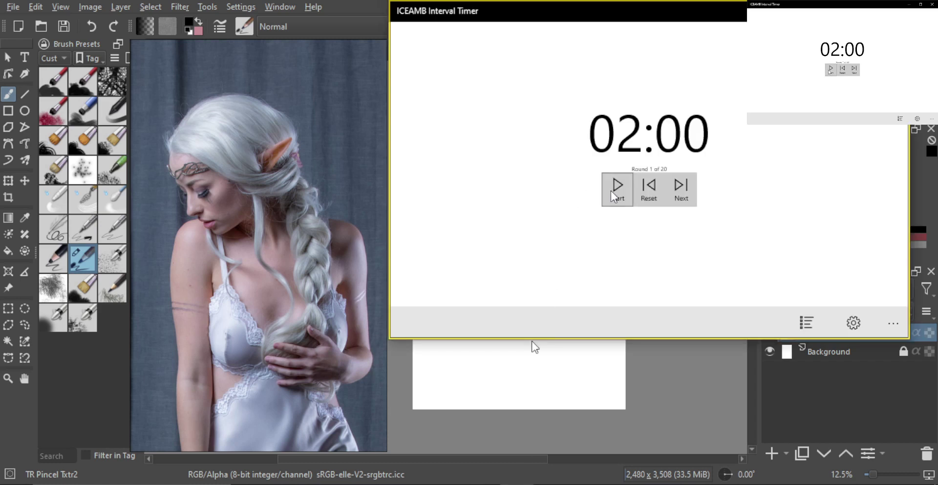
{"action": "scroll", "coordinate": [260, 196], "scroll_direction": "up", "scroll_amount": 3}
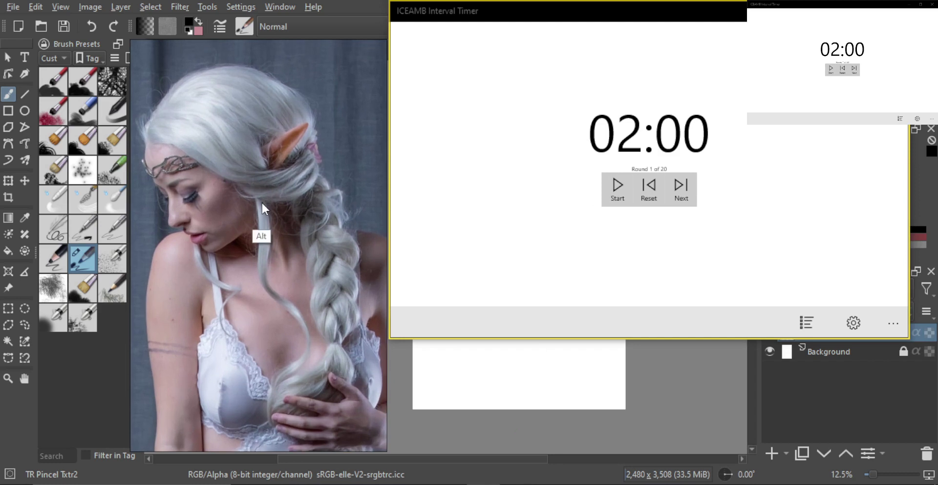
{"action": "scroll", "coordinate": [302, 224], "scroll_direction": "down", "scroll_amount": 2}
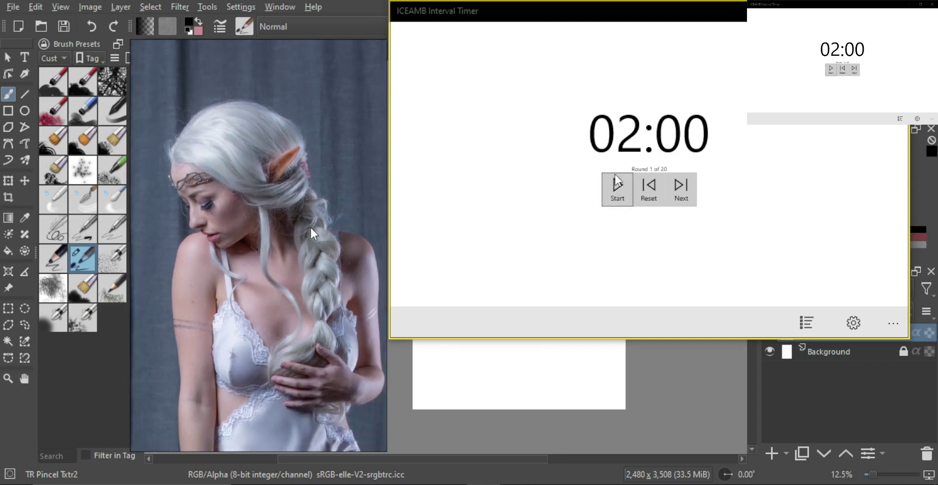
{"action": "left_click", "coordinate": [615, 199]}
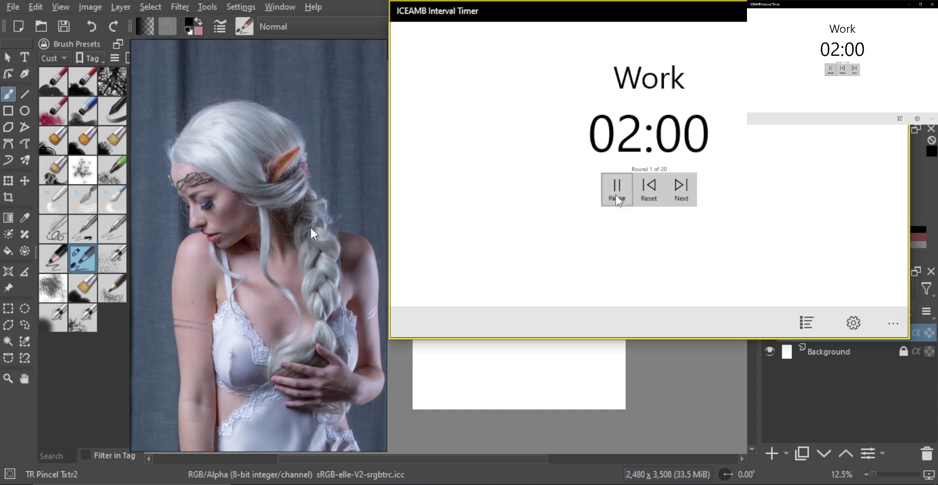
{"action": "left_click", "coordinate": [509, 356]}
{"action": "left_click_drag", "start_coordinate": [528, 202], "coordinate": [519, 235]}
{"action": "left_click_drag", "start_coordinate": [519, 213], "coordinate": [531, 220]}
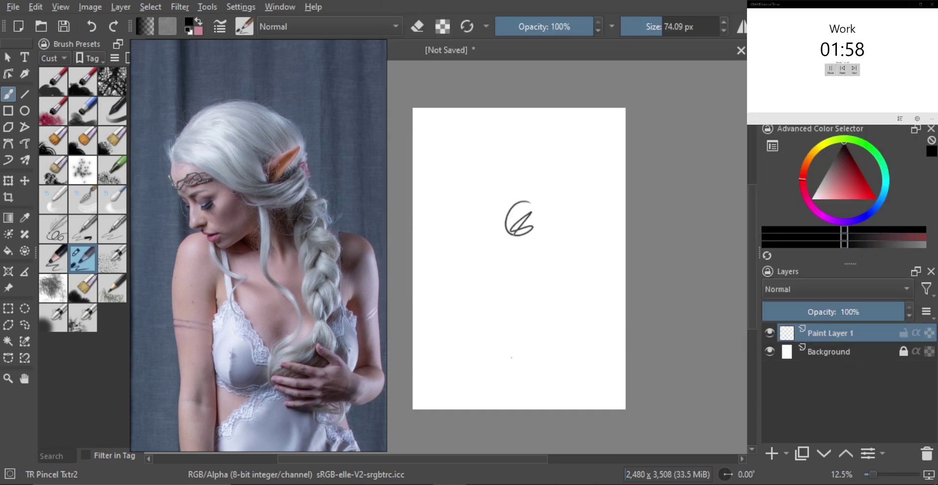
{"action": "key", "text": "Delete"}
- Sketch the lowered head with its jaw, swept-back hair and the braid hanging down beside the neck
{"action": "mouse_move", "coordinate": [514, 186]}
{"action": "left_mouse_down"}
{"action": "mouse_move", "coordinate": [497, 217]}
{"action": "mouse_move", "coordinate": [520, 214]}
{"action": "left_mouse_up"}
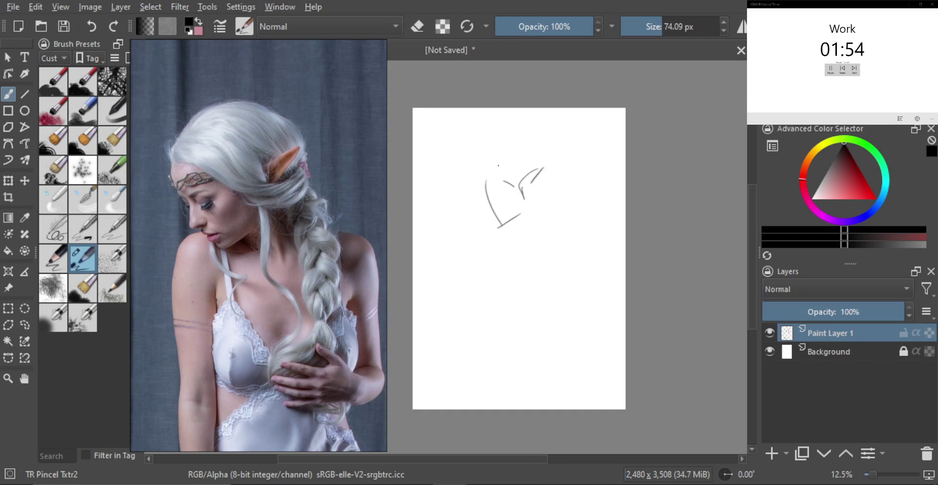
{"action": "mouse_move", "coordinate": [512, 184]}
{"action": "left_mouse_down"}
{"action": "mouse_move", "coordinate": [506, 157]}
{"action": "mouse_move", "coordinate": [524, 171]}
{"action": "mouse_move", "coordinate": [521, 144]}
{"action": "mouse_move", "coordinate": [547, 183]}
{"action": "left_mouse_up"}
{"action": "mouse_move", "coordinate": [533, 148]}
{"action": "left_mouse_down"}
{"action": "mouse_move", "coordinate": [543, 180]}
{"action": "mouse_move", "coordinate": [535, 190]}
{"action": "mouse_move", "coordinate": [547, 189]}
{"action": "mouse_move", "coordinate": [553, 220]}
{"action": "mouse_move", "coordinate": [541, 239]}
{"action": "mouse_move", "coordinate": [546, 267]}
{"action": "mouse_move", "coordinate": [562, 272]}
{"action": "mouse_move", "coordinate": [541, 302]}
{"action": "mouse_move", "coordinate": [545, 323]}
{"action": "left_mouse_up"}
{"action": "left_click_drag", "start_coordinate": [550, 294], "coordinate": [557, 323]}
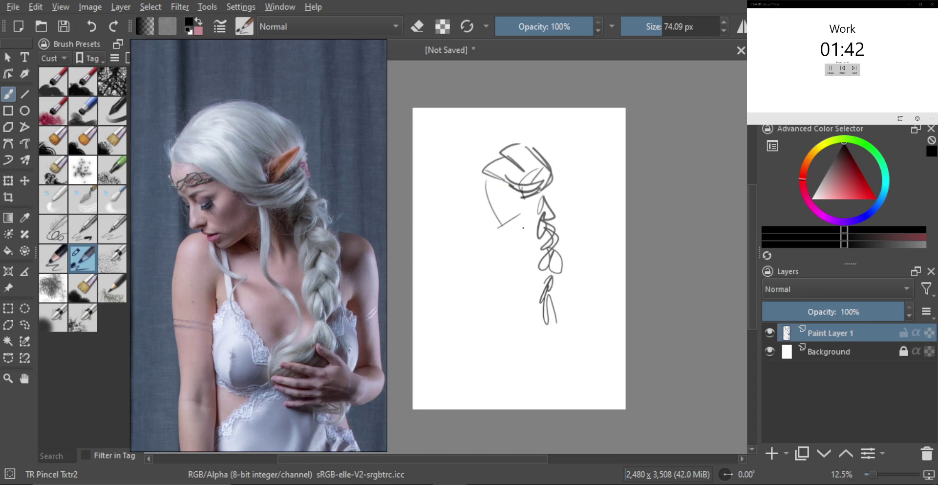
- Sketch the neck, the shoulder and arm on the figure's face side, and the chest outline
{"action": "left_click_drag", "start_coordinate": [517, 223], "coordinate": [522, 243]}
{"action": "left_click_drag", "start_coordinate": [530, 206], "coordinate": [526, 245]}
{"action": "mouse_move", "coordinate": [537, 206]}
{"action": "left_mouse_down"}
{"action": "mouse_move", "coordinate": [530, 230]}
{"action": "mouse_move", "coordinate": [532, 219]}
{"action": "mouse_move", "coordinate": [507, 225]}
{"action": "mouse_move", "coordinate": [487, 212]}
{"action": "mouse_move", "coordinate": [481, 236]}
{"action": "left_mouse_up"}
{"action": "left_click_drag", "start_coordinate": [492, 278], "coordinate": [478, 244]}
{"action": "left_click_drag", "start_coordinate": [498, 224], "coordinate": [504, 292]}
{"action": "mouse_move", "coordinate": [481, 258]}
{"action": "left_mouse_down"}
{"action": "mouse_move", "coordinate": [497, 319]}
{"action": "mouse_move", "coordinate": [506, 320]}
{"action": "left_mouse_up"}
{"action": "mouse_move", "coordinate": [512, 249]}
{"action": "left_mouse_down"}
{"action": "mouse_move", "coordinate": [504, 279]}
{"action": "mouse_move", "coordinate": [512, 300]}
{"action": "mouse_move", "coordinate": [531, 304]}
{"action": "left_mouse_up"}
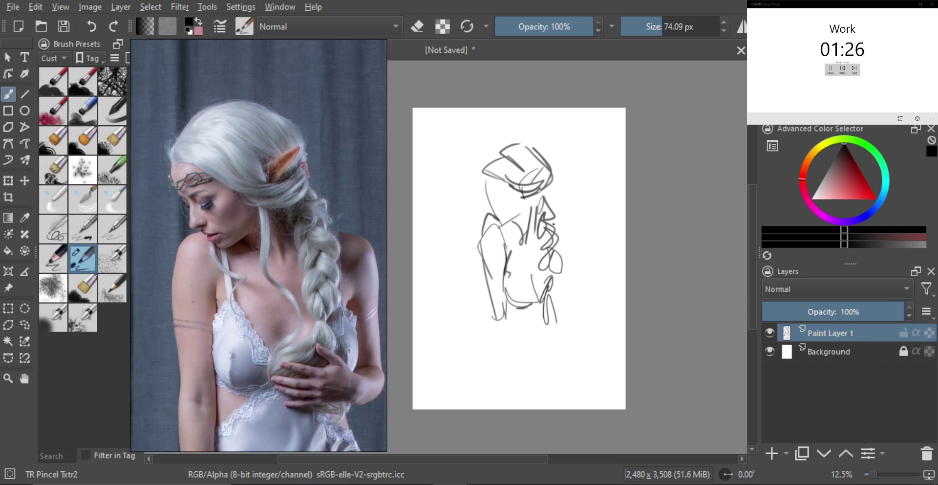
- Sketch the shoulder and bent arm on the braid side, with the hand and waist across the braid's end
{"action": "mouse_move", "coordinate": [542, 222]}
{"action": "left_mouse_down"}
{"action": "mouse_move", "coordinate": [573, 210]}
{"action": "mouse_move", "coordinate": [591, 239]}
{"action": "left_mouse_up"}
{"action": "mouse_move", "coordinate": [579, 212]}
{"action": "left_mouse_down"}
{"action": "mouse_move", "coordinate": [570, 238]}
{"action": "mouse_move", "coordinate": [591, 297]}
{"action": "left_mouse_up"}
{"action": "key", "text": "ctrl+z"}
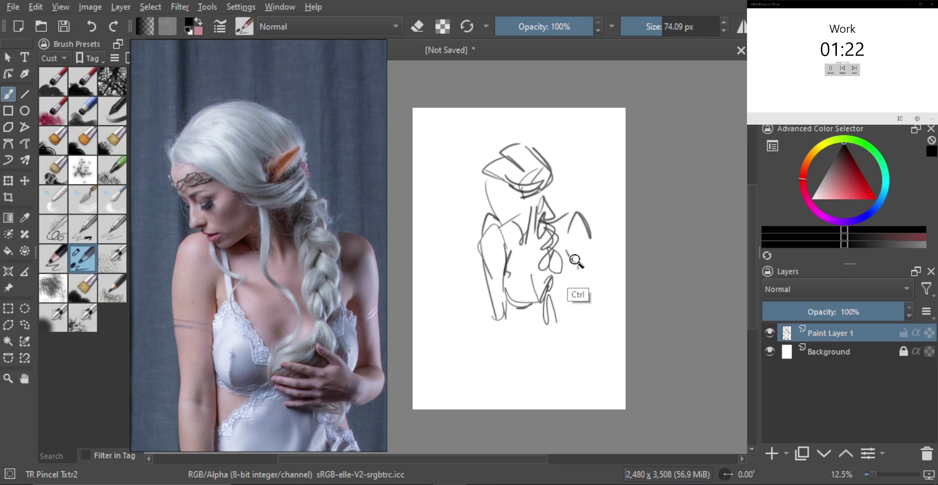
{"action": "left_click_drag", "start_coordinate": [575, 246], "coordinate": [591, 275]}
{"action": "mouse_move", "coordinate": [590, 237]}
{"action": "left_mouse_down"}
{"action": "mouse_move", "coordinate": [596, 313]}
{"action": "mouse_move", "coordinate": [556, 297]}
{"action": "mouse_move", "coordinate": [573, 315]}
{"action": "mouse_move", "coordinate": [550, 313]}
{"action": "left_mouse_up"}
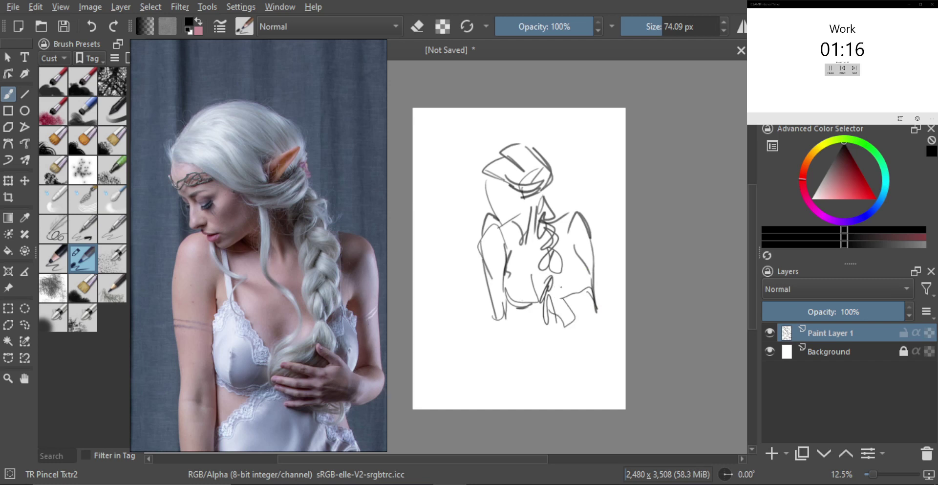
{"action": "mouse_move", "coordinate": [558, 276]}
{"action": "left_mouse_down"}
{"action": "mouse_move", "coordinate": [538, 296]}
{"action": "mouse_move", "coordinate": [523, 288]}
{"action": "mouse_move", "coordinate": [550, 304]}
{"action": "mouse_move", "coordinate": [513, 309]}
{"action": "mouse_move", "coordinate": [543, 326]}
{"action": "left_mouse_up"}
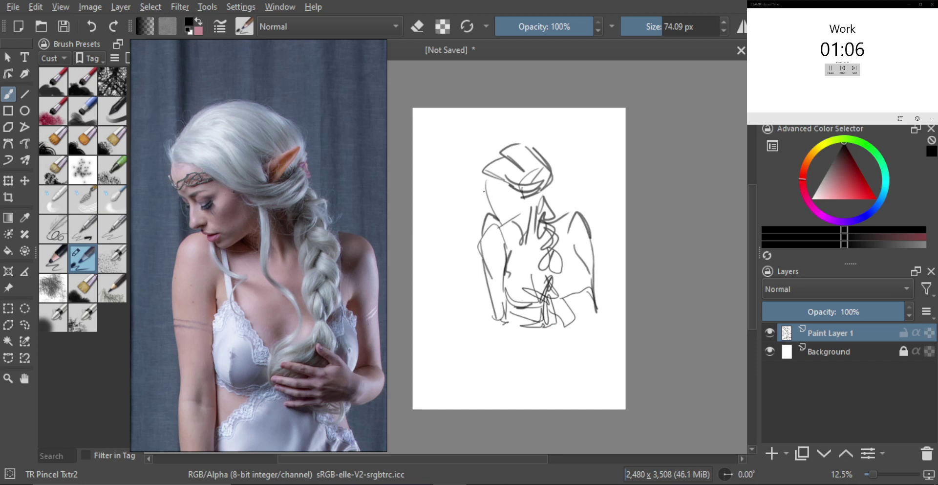
- Draw the facial profile with nose and mouth, add the closed eye, and reinforce the hair outline
{"action": "left_click_drag", "start_coordinate": [487, 197], "coordinate": [490, 207]}
{"action": "left_click_drag", "start_coordinate": [497, 214], "coordinate": [507, 213]}
{"action": "left_click", "coordinate": [501, 194]}
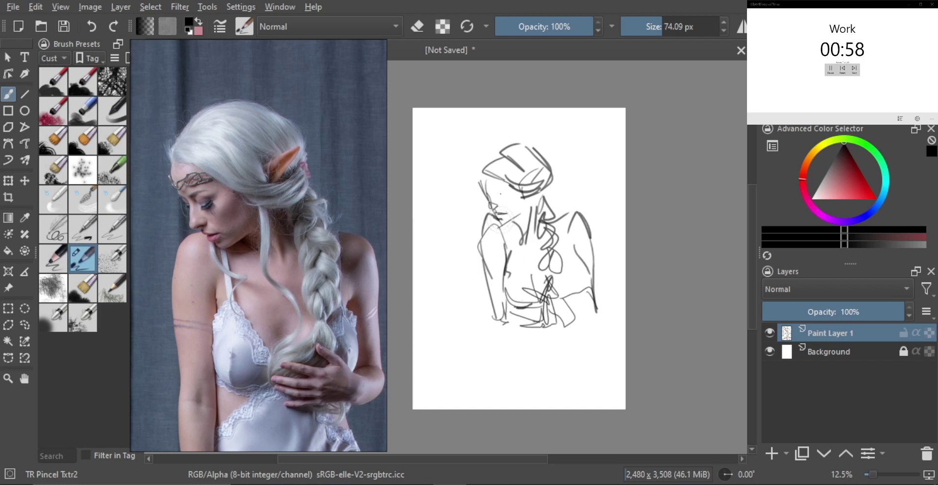
{"action": "left_click_drag", "start_coordinate": [501, 194], "coordinate": [508, 198]}
{"action": "key", "text": "ctrl+z"}
{"action": "mouse_move", "coordinate": [486, 166]}
{"action": "left_mouse_down"}
{"action": "mouse_move", "coordinate": [475, 175]}
{"action": "mouse_move", "coordinate": [507, 141]}
{"action": "mouse_move", "coordinate": [527, 140]}
{"action": "left_mouse_up"}
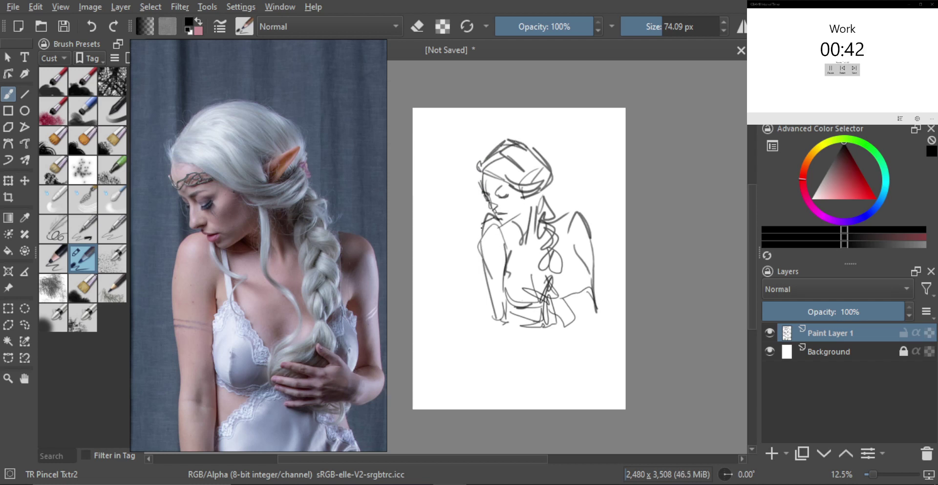
- Reinforce the arm contour and draw the face-side dress strap and neckline with a thicker 134.56 px brush
{"action": "left_click_drag", "start_coordinate": [482, 226], "coordinate": [486, 286]}
{"action": "left_click_drag", "start_coordinate": [531, 230], "coordinate": [522, 226]}
{"action": "mouse_move", "coordinate": [499, 256]}
{"action": "left_mouse_down"}
{"action": "mouse_move", "coordinate": [515, 255]}
{"action": "mouse_move", "coordinate": [519, 227]}
{"action": "left_mouse_up"}
{"action": "mouse_move", "coordinate": [506, 219]}
{"action": "left_mouse_down"}
{"action": "mouse_move", "coordinate": [508, 252]}
{"action": "mouse_move", "coordinate": [529, 290]}
{"action": "left_mouse_up"}
{"action": "key", "text": "ctrl+z"}
{"action": "left_click_drag", "start_coordinate": [512, 250], "coordinate": [528, 286]}
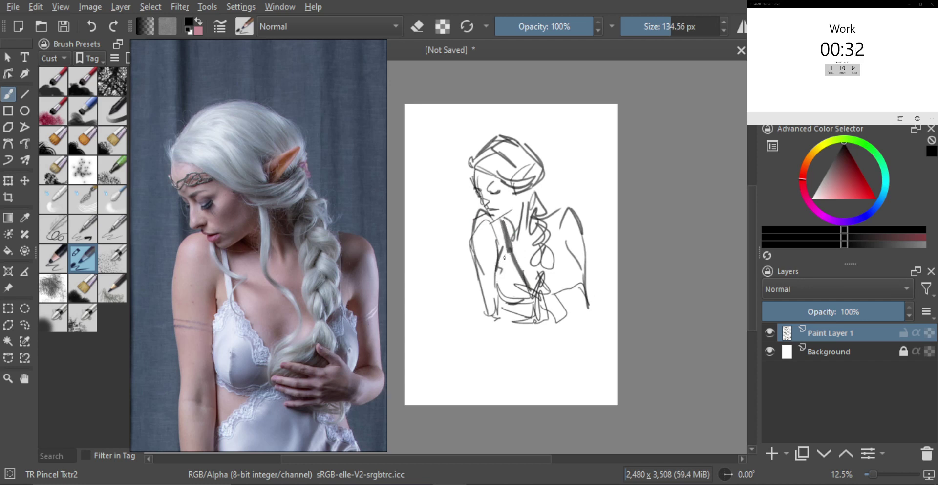
- Draw the bust contours and the second dress strap with heavy strokes
{"action": "left_click_drag", "start_coordinate": [504, 258], "coordinate": [495, 282]}
{"action": "mouse_move", "coordinate": [559, 277]}
{"action": "left_mouse_down"}
{"action": "mouse_move", "coordinate": [534, 296]}
{"action": "mouse_move", "coordinate": [562, 274]}
{"action": "left_mouse_up"}
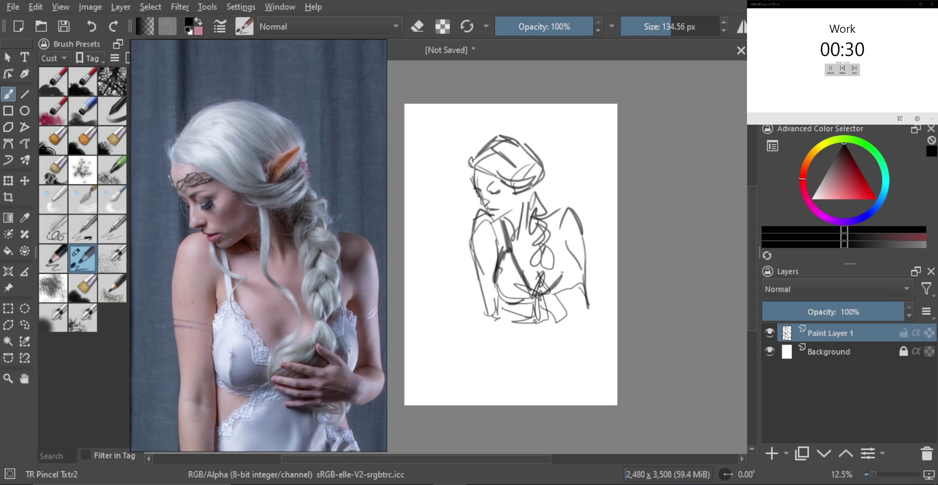
{"action": "mouse_move", "coordinate": [559, 208]}
{"action": "left_mouse_down"}
{"action": "mouse_move", "coordinate": [552, 271]}
{"action": "mouse_move", "coordinate": [547, 251]}
{"action": "mouse_move", "coordinate": [574, 284]}
{"action": "left_mouse_up"}
{"action": "key", "text": "ctrl+z"}
{"action": "mouse_move", "coordinate": [560, 255]}
{"action": "left_mouse_down"}
{"action": "mouse_move", "coordinate": [575, 283]}
{"action": "mouse_move", "coordinate": [548, 265]}
{"action": "left_mouse_up"}
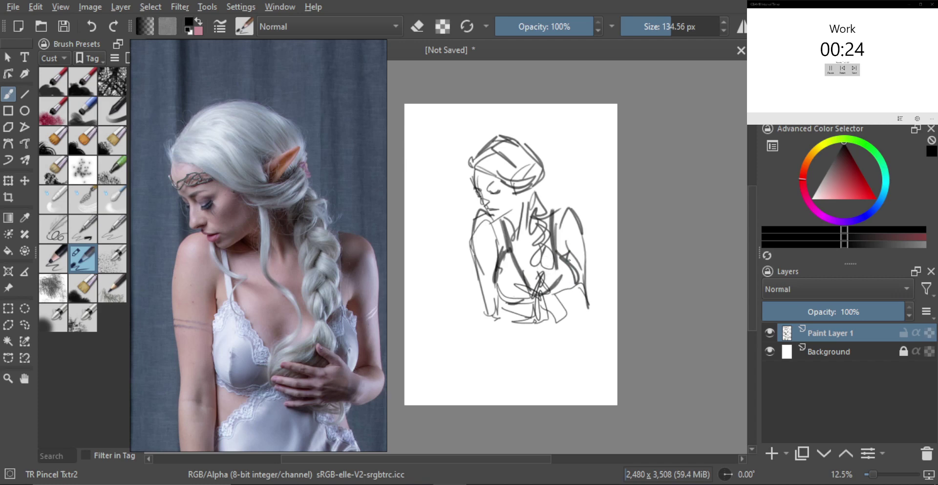
- Reduce the brush size to 64.01 px and darken the brow, nose and mouth of the facial profile
{"action": "left_click_drag", "start_coordinate": [542, 204], "coordinate": [476, 208], "text": "shift"}
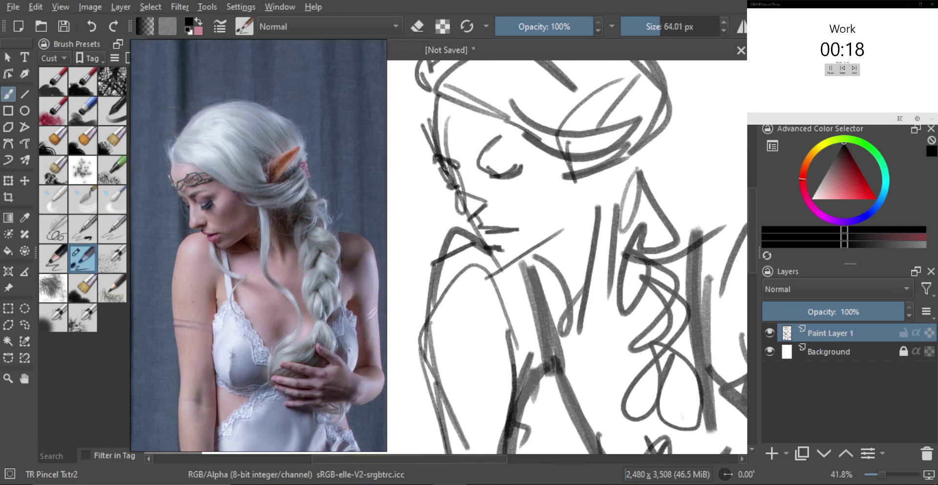
{"action": "mouse_move", "coordinate": [445, 161]}
{"action": "left_mouse_down"}
{"action": "mouse_move", "coordinate": [459, 176]}
{"action": "mouse_move", "coordinate": [458, 155]}
{"action": "mouse_move", "coordinate": [448, 187]}
{"action": "mouse_move", "coordinate": [441, 163]}
{"action": "mouse_move", "coordinate": [459, 193]}
{"action": "mouse_move", "coordinate": [472, 213]}
{"action": "left_mouse_up"}
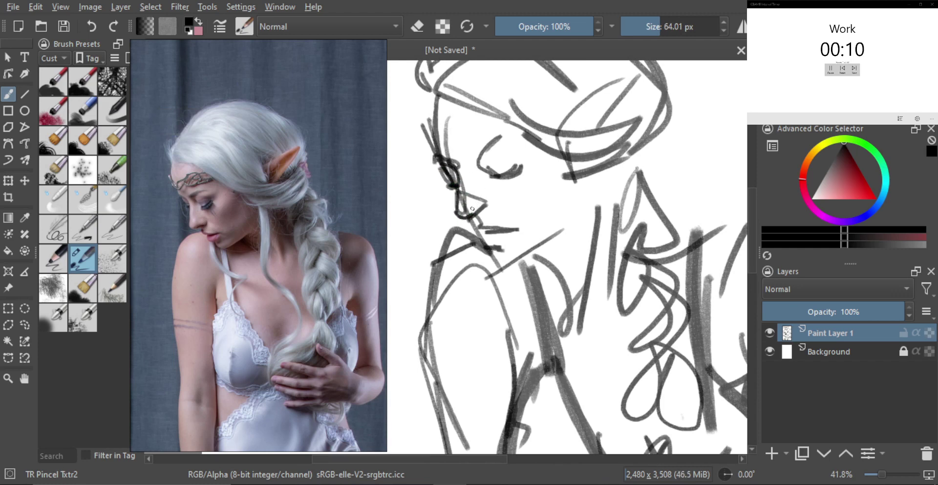
{"action": "mouse_move", "coordinate": [472, 211]}
{"action": "left_mouse_down"}
{"action": "mouse_move", "coordinate": [488, 204]}
{"action": "mouse_move", "coordinate": [476, 203]}
{"action": "mouse_move", "coordinate": [480, 231]}
{"action": "mouse_move", "coordinate": [515, 229]}
{"action": "left_mouse_up"}
{"action": "key", "text": "ctrl+z"}
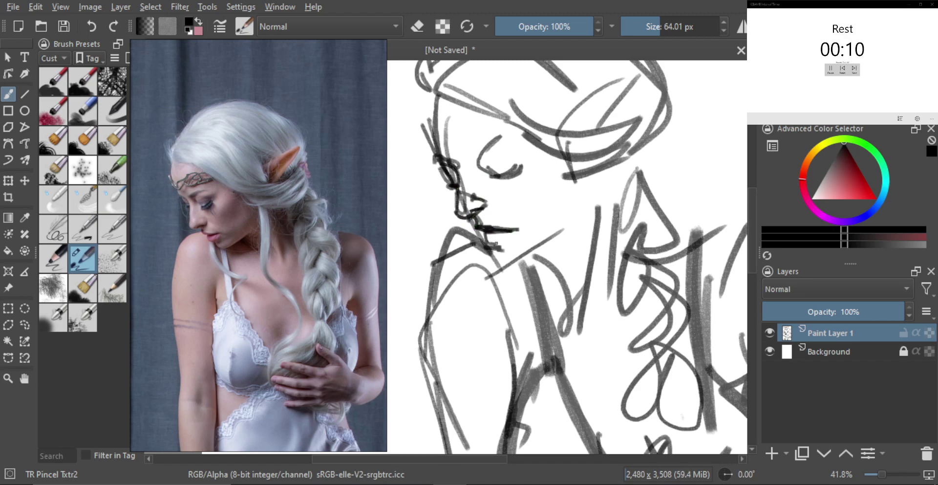
- Bring up the front-facing elf photo as reference, hide Paint Layer 1 and add a new paint layer
{"action": "scroll", "coordinate": [580, 266], "scroll_direction": "down", "scroll_amount": 3}
{"action": "left_click_drag", "start_coordinate": [580, 266], "coordinate": [560, 253]}
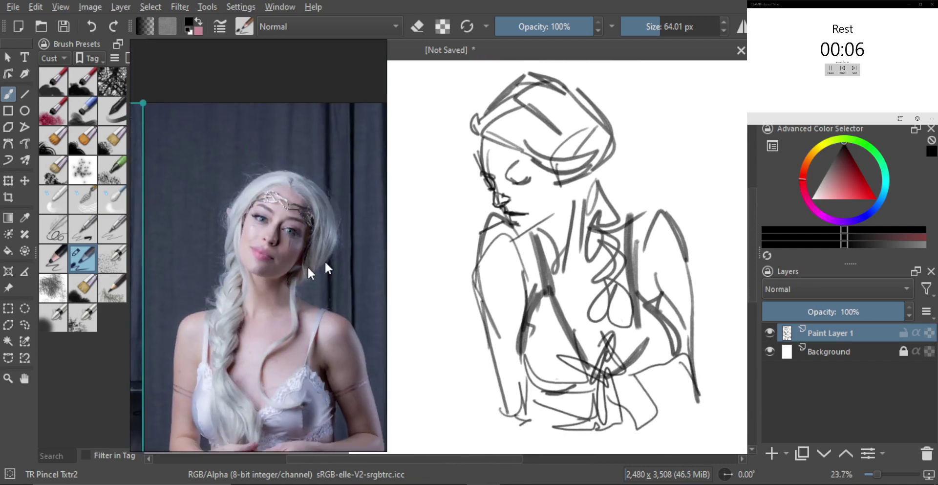
{"action": "left_click", "coordinate": [770, 332]}
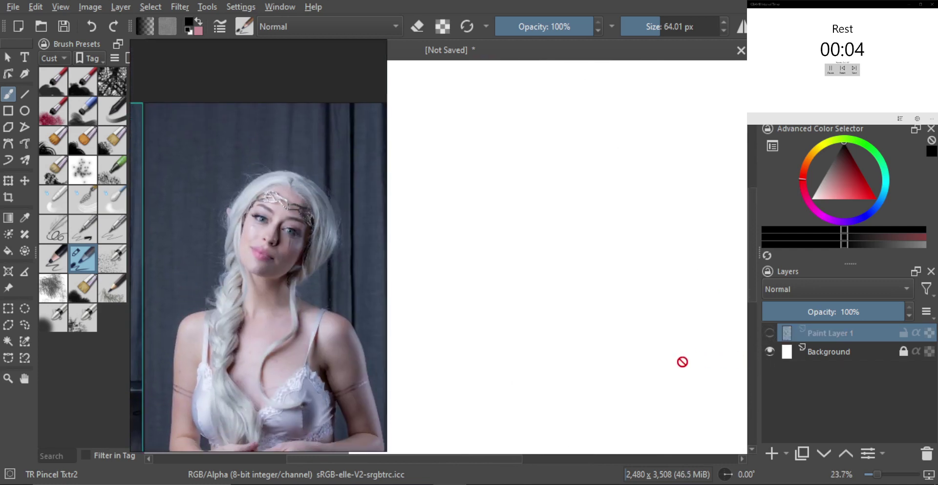
{"action": "key", "text": "Insert"}
{"action": "mouse_move", "coordinate": [577, 231]}
{"action": "left_mouse_down"}
{"action": "mouse_move", "coordinate": [533, 247]}
{"action": "mouse_move", "coordinate": [542, 227]}
{"action": "mouse_move", "coordinate": [564, 231]}
{"action": "left_mouse_up"}
{"action": "key", "text": "ctrl+z"}
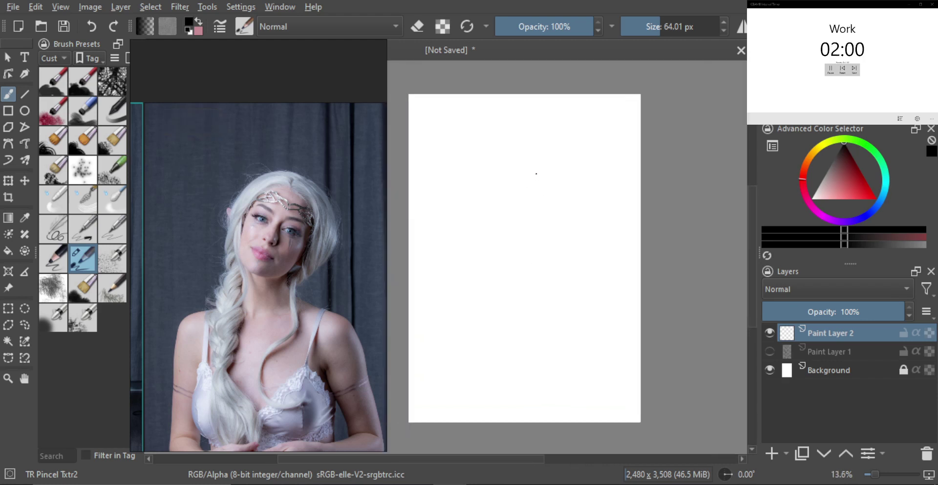
- Sketch the front-facing figure's head oval, jawline and neck on Paint Layer 2
{"action": "mouse_move", "coordinate": [508, 191]}
{"action": "left_mouse_down"}
{"action": "mouse_move", "coordinate": [531, 162]}
{"action": "mouse_move", "coordinate": [562, 184]}
{"action": "left_mouse_up"}
{"action": "mouse_move", "coordinate": [562, 184]}
{"action": "left_mouse_down"}
{"action": "mouse_move", "coordinate": [505, 194]}
{"action": "mouse_move", "coordinate": [501, 221]}
{"action": "mouse_move", "coordinate": [522, 245]}
{"action": "left_mouse_up"}
{"action": "left_click_drag", "start_coordinate": [560, 201], "coordinate": [553, 281]}
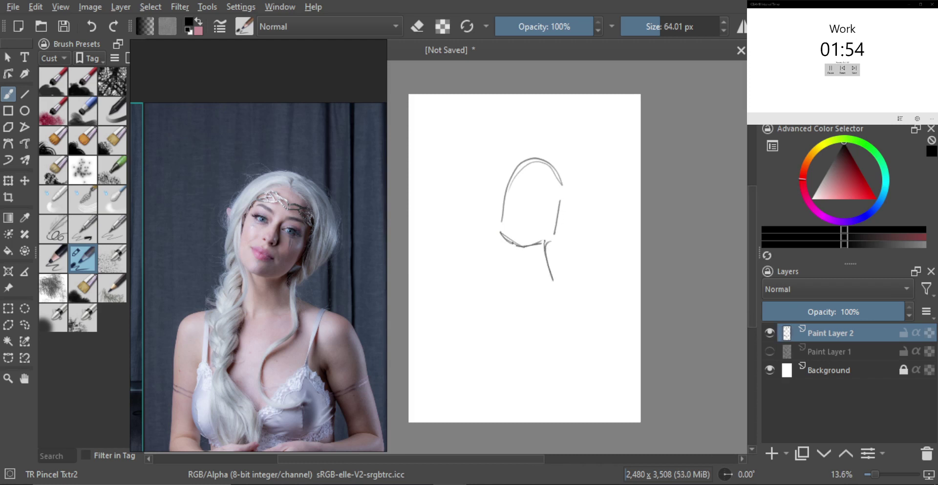
{"action": "mouse_move", "coordinate": [510, 243]}
{"action": "left_mouse_down"}
{"action": "mouse_move", "coordinate": [517, 306]}
{"action": "mouse_move", "coordinate": [532, 295]}
{"action": "left_mouse_up"}
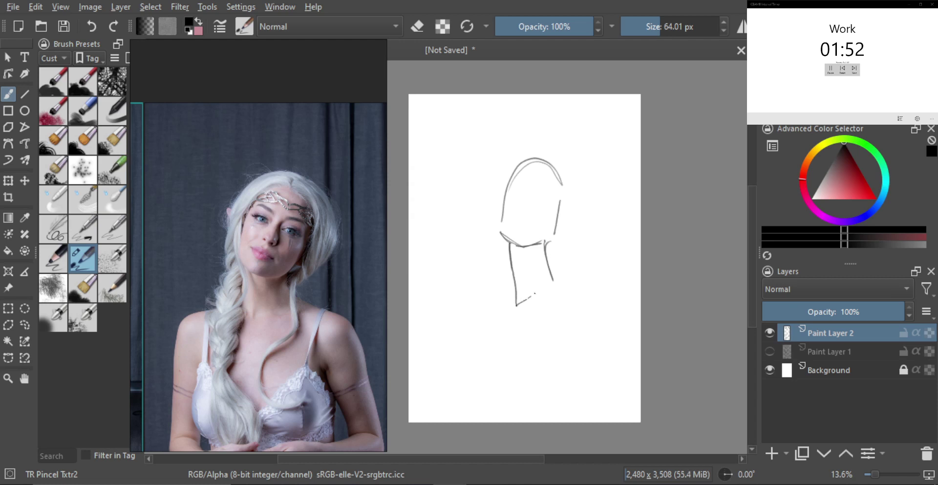
{"action": "mouse_move", "coordinate": [546, 243]}
{"action": "left_mouse_down"}
{"action": "mouse_move", "coordinate": [549, 264]}
{"action": "mouse_move", "coordinate": [530, 299]}
{"action": "left_mouse_up"}
- Sketch the collar line and both shoulders, extending the left one into the outer arm contour
{"action": "mouse_move", "coordinate": [513, 243]}
{"action": "left_mouse_down"}
{"action": "mouse_move", "coordinate": [518, 302]}
{"action": "mouse_move", "coordinate": [577, 284]}
{"action": "mouse_move", "coordinate": [607, 299]}
{"action": "left_mouse_up"}
{"action": "key", "text": "ctrl+z"}
{"action": "mouse_move", "coordinate": [581, 283]}
{"action": "left_mouse_down"}
{"action": "mouse_move", "coordinate": [581, 304]}
{"action": "mouse_move", "coordinate": [620, 304]}
{"action": "mouse_move", "coordinate": [605, 323]}
{"action": "left_mouse_up"}
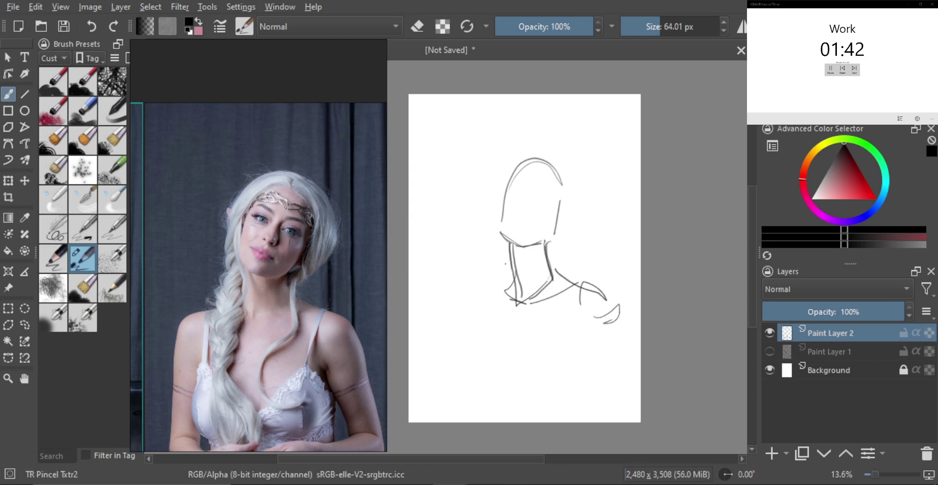
{"action": "mouse_move", "coordinate": [512, 277]}
{"action": "left_mouse_down"}
{"action": "mouse_move", "coordinate": [466, 295]}
{"action": "mouse_move", "coordinate": [460, 391]}
{"action": "left_mouse_up"}
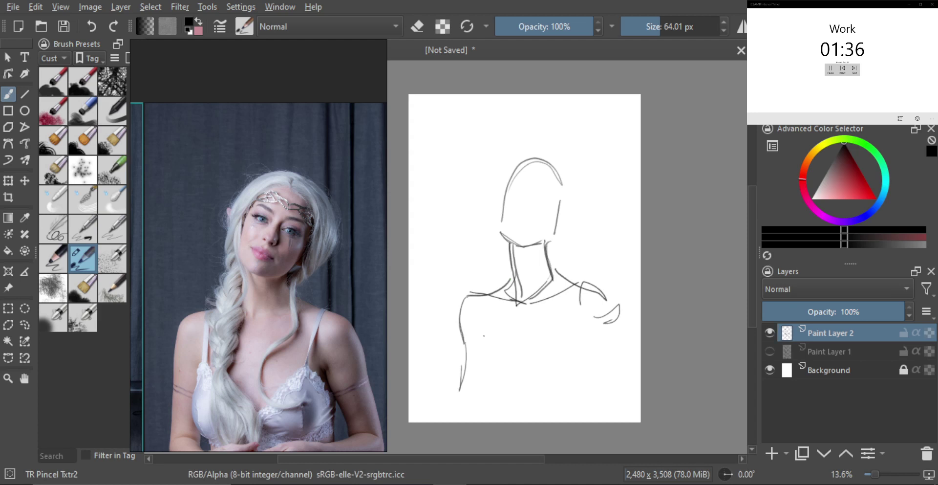
- Draw the left side of the torso and the V-shaped dress neckline across the chest
{"action": "left_click_drag", "start_coordinate": [482, 332], "coordinate": [497, 403]}
{"action": "left_click_drag", "start_coordinate": [488, 353], "coordinate": [495, 400]}
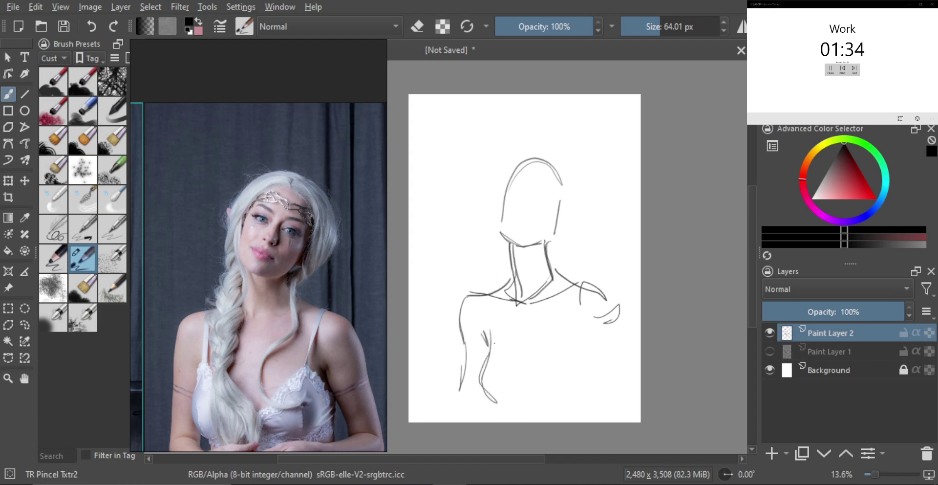
{"action": "mouse_move", "coordinate": [495, 334]}
{"action": "left_mouse_down"}
{"action": "mouse_move", "coordinate": [537, 388]}
{"action": "mouse_move", "coordinate": [528, 386]}
{"action": "left_mouse_up"}
{"action": "left_click_drag", "start_coordinate": [571, 355], "coordinate": [539, 402]}
{"action": "left_click_drag", "start_coordinate": [579, 348], "coordinate": [607, 387]}
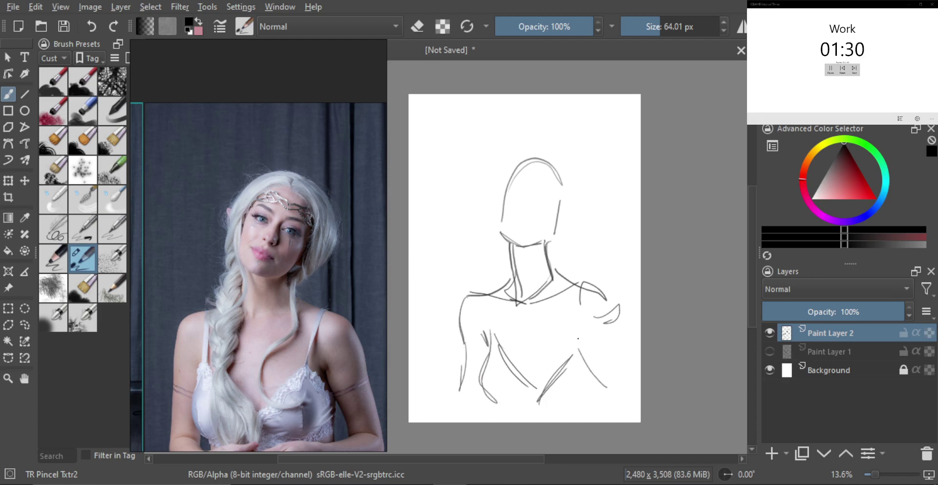
- Sketch the right side of the torso and the right upper arm as an elongated oval, undoing stray strokes
{"action": "mouse_move", "coordinate": [578, 339]}
{"action": "left_mouse_down"}
{"action": "mouse_move", "coordinate": [596, 372]}
{"action": "mouse_move", "coordinate": [586, 406]}
{"action": "left_mouse_up"}
{"action": "key", "text": "ctrl+z"}
{"action": "left_click_drag", "start_coordinate": [609, 346], "coordinate": [607, 398]}
{"action": "key", "text": "ctrl+z"}
{"action": "left_click_drag", "start_coordinate": [605, 359], "coordinate": [597, 364]}
{"action": "left_click_drag", "start_coordinate": [602, 333], "coordinate": [621, 379]}
{"action": "mouse_move", "coordinate": [606, 335]}
{"action": "left_mouse_down"}
{"action": "mouse_move", "coordinate": [628, 340]}
{"action": "mouse_move", "coordinate": [627, 351]}
{"action": "left_mouse_up"}
{"action": "key", "text": "ctrl+z"}
{"action": "mouse_move", "coordinate": [597, 313]}
{"action": "left_mouse_down"}
{"action": "mouse_move", "coordinate": [631, 345]}
{"action": "mouse_move", "coordinate": [621, 344]}
{"action": "left_mouse_up"}
{"action": "left_click_drag", "start_coordinate": [606, 292], "coordinate": [630, 356]}
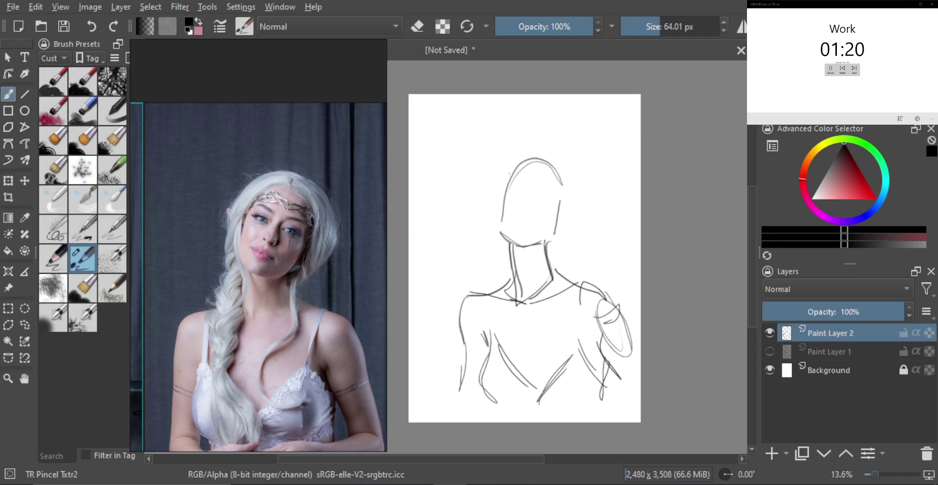
- Sketch the hair along the left side of the face and the upper braid down to the shoulder
{"action": "left_click_drag", "start_coordinate": [511, 168], "coordinate": [499, 215]}
{"action": "left_click_drag", "start_coordinate": [506, 177], "coordinate": [501, 221]}
{"action": "left_click_drag", "start_coordinate": [511, 181], "coordinate": [490, 229]}
{"action": "mouse_move", "coordinate": [507, 185]}
{"action": "left_mouse_down"}
{"action": "mouse_move", "coordinate": [485, 296]}
{"action": "mouse_move", "coordinate": [501, 302]}
{"action": "left_mouse_up"}
{"action": "left_click_drag", "start_coordinate": [505, 305], "coordinate": [496, 329]}
{"action": "left_click_drag", "start_coordinate": [508, 306], "coordinate": [493, 337]}
- Continue the braid diagonally down over the chest to the bottom of the neckline
{"action": "mouse_move", "coordinate": [507, 313]}
{"action": "left_mouse_down"}
{"action": "mouse_move", "coordinate": [503, 339]}
{"action": "mouse_move", "coordinate": [556, 407]}
{"action": "left_mouse_up"}
{"action": "left_click_drag", "start_coordinate": [513, 328], "coordinate": [546, 375]}
{"action": "left_click_drag", "start_coordinate": [506, 340], "coordinate": [519, 397]}
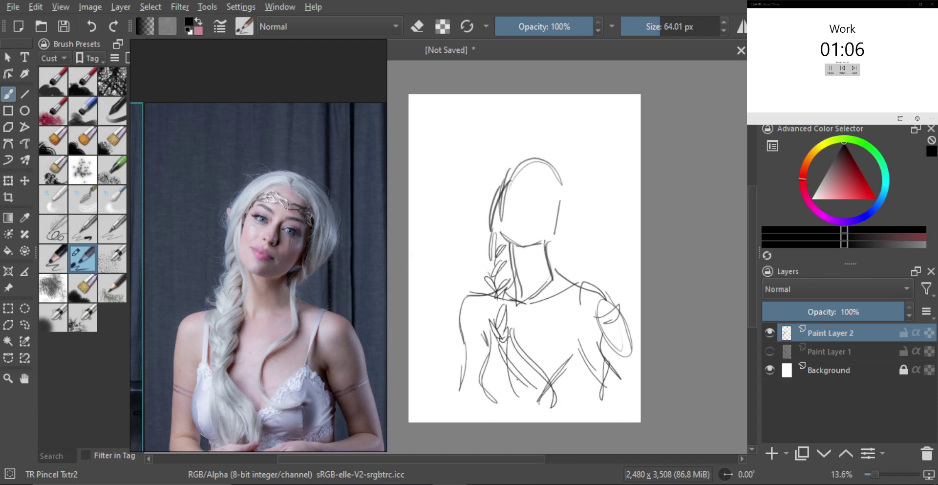
{"action": "mouse_move", "coordinate": [506, 334]}
{"action": "left_mouse_down"}
{"action": "mouse_move", "coordinate": [542, 393]}
{"action": "mouse_move", "coordinate": [518, 379]}
{"action": "left_mouse_up"}
{"action": "left_click_drag", "start_coordinate": [508, 366], "coordinate": [546, 418]}
{"action": "mouse_move", "coordinate": [510, 339]}
{"action": "left_mouse_down"}
{"action": "mouse_move", "coordinate": [521, 380]}
{"action": "mouse_move", "coordinate": [523, 369]}
{"action": "left_mouse_up"}
- Draw the loose hair strand curving from the right side of the jaw down onto the chest
{"action": "mouse_move", "coordinate": [565, 238]}
{"action": "left_mouse_down"}
{"action": "mouse_move", "coordinate": [552, 249]}
{"action": "mouse_move", "coordinate": [561, 324]}
{"action": "left_mouse_up"}
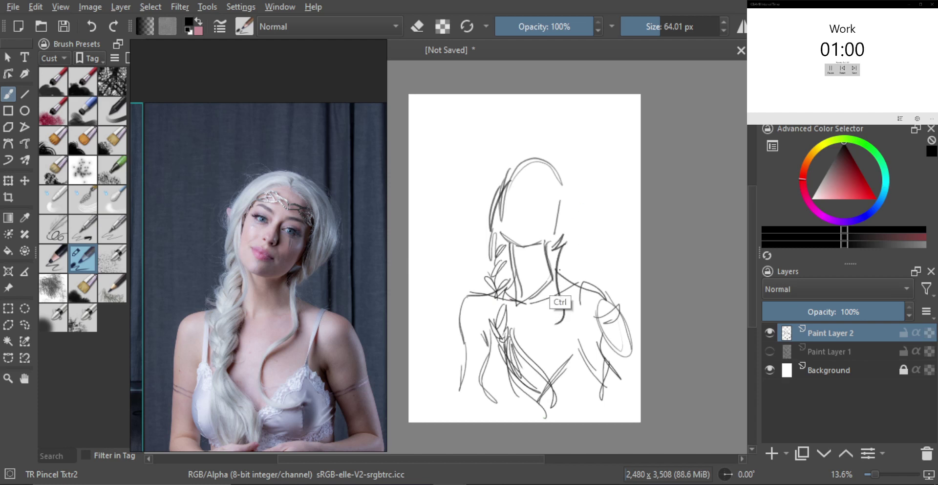
{"action": "key", "text": "ctrl+z"}
{"action": "mouse_move", "coordinate": [566, 244]}
{"action": "left_mouse_down"}
{"action": "mouse_move", "coordinate": [562, 299]}
{"action": "mouse_move", "coordinate": [538, 356]}
{"action": "left_mouse_up"}
{"action": "key", "text": "ctrl+z"}
{"action": "mouse_move", "coordinate": [558, 298]}
{"action": "left_mouse_down"}
{"action": "mouse_move", "coordinate": [530, 359]}
{"action": "mouse_move", "coordinate": [573, 307]}
{"action": "left_mouse_up"}
{"action": "left_click_drag", "start_coordinate": [571, 251], "coordinate": [564, 304]}
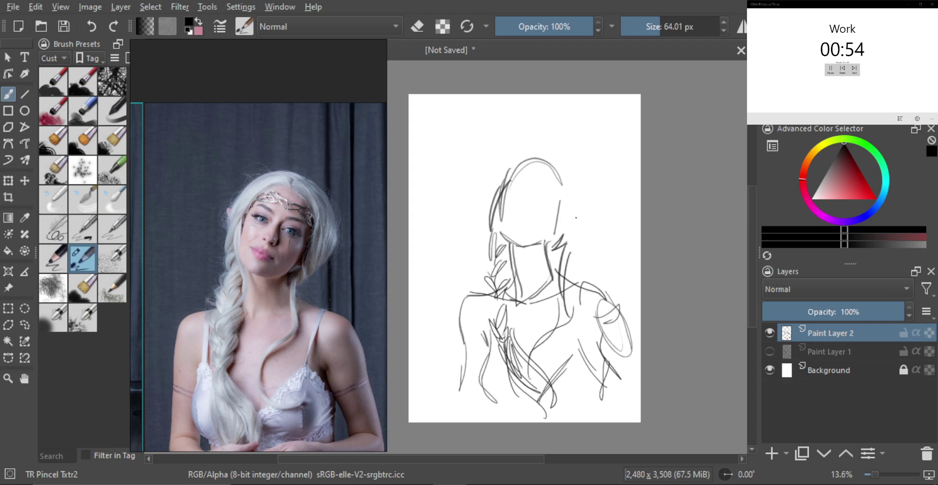
- Sketch the outer hair falling along the right side of the face
{"action": "left_click_drag", "start_coordinate": [561, 203], "coordinate": [563, 273]}
{"action": "left_click_drag", "start_coordinate": [568, 219], "coordinate": [569, 269]}
{"action": "left_click_drag", "start_coordinate": [570, 198], "coordinate": [574, 259]}
{"action": "left_click_drag", "start_coordinate": [570, 174], "coordinate": [572, 206]}
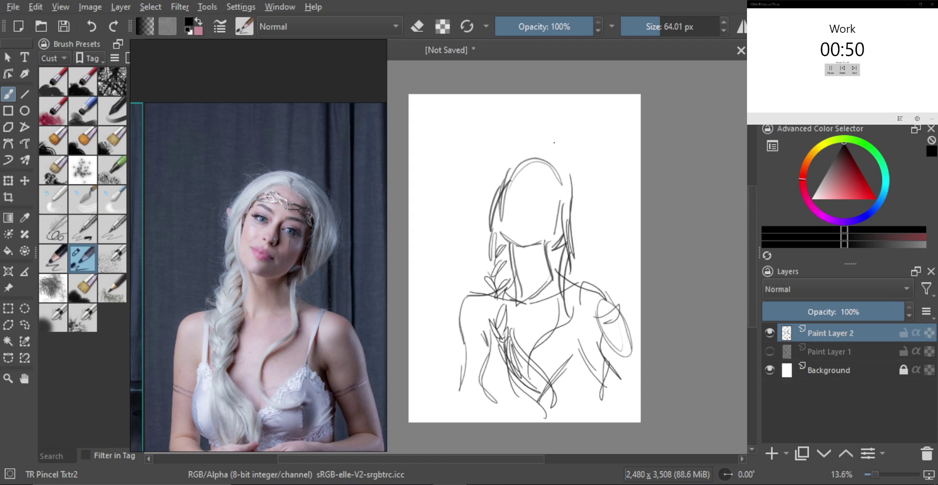
- Sketch the outer contour of the hair over the top and both sides of the head, including the small ear
{"action": "mouse_move", "coordinate": [547, 150]}
{"action": "left_mouse_down"}
{"action": "mouse_move", "coordinate": [543, 161]}
{"action": "mouse_move", "coordinate": [582, 170]}
{"action": "mouse_move", "coordinate": [574, 228]}
{"action": "left_mouse_up"}
{"action": "left_click_drag", "start_coordinate": [584, 195], "coordinate": [576, 233]}
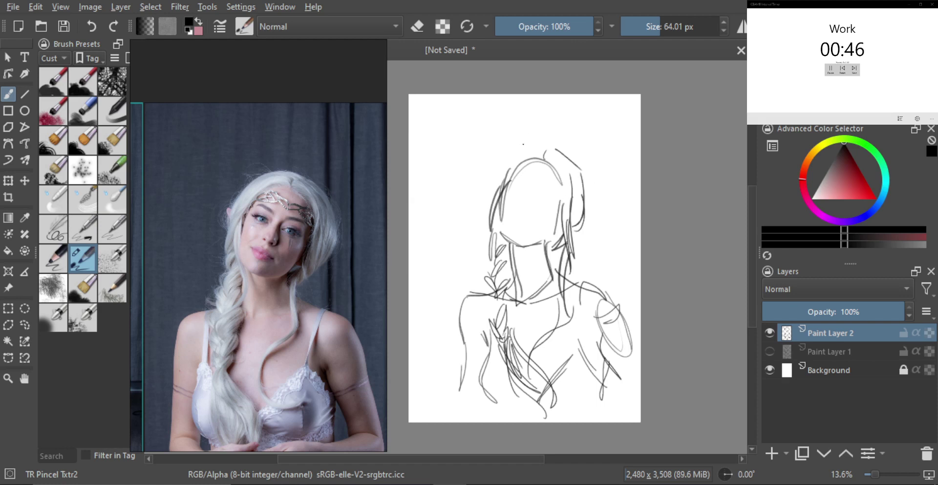
{"action": "left_click_drag", "start_coordinate": [491, 182], "coordinate": [541, 144]}
{"action": "mouse_move", "coordinate": [527, 148]}
{"action": "left_mouse_down"}
{"action": "mouse_move", "coordinate": [504, 170]}
{"action": "mouse_move", "coordinate": [498, 196]}
{"action": "left_mouse_up"}
{"action": "mouse_move", "coordinate": [500, 166]}
{"action": "left_mouse_down"}
{"action": "mouse_move", "coordinate": [493, 195]}
{"action": "mouse_move", "coordinate": [496, 183]}
{"action": "left_mouse_up"}
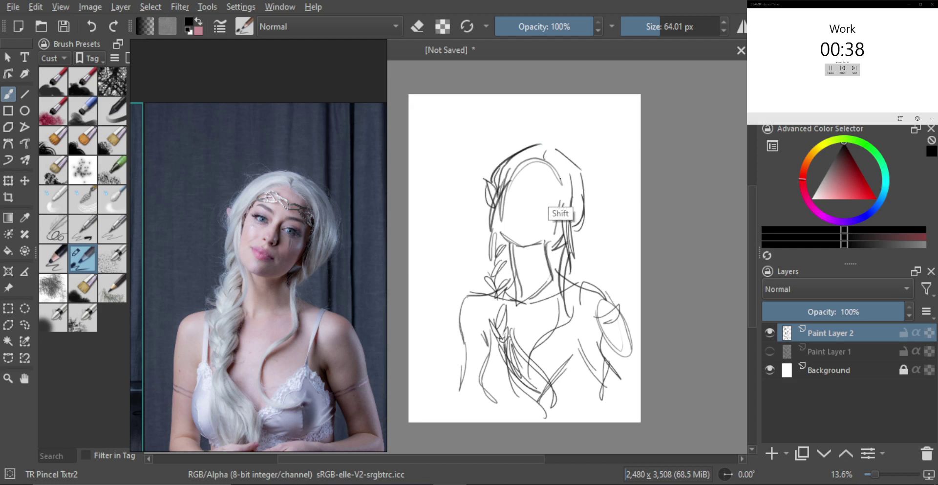
- Enlarge the brush to about 220 px and mark the nose shadow and the edges of the face and neck shadows
{"action": "mouse_move", "coordinate": [561, 186]}
{"action": "left_mouse_down", "text": "shift"}
{"action": "mouse_move", "coordinate": [575, 186]}
{"action": "mouse_move", "coordinate": [560, 210]}
{"action": "mouse_move", "coordinate": [557, 193]}
{"action": "mouse_move", "coordinate": [534, 239]}
{"action": "mouse_move", "coordinate": [523, 240]}
{"action": "mouse_move", "coordinate": [546, 292]}
{"action": "left_mouse_up", "text": "shift"}
{"action": "key", "text": "ctrl+z"}
{"action": "key", "text": "ctrl+z"}
{"action": "key", "text": "ctrl+z"}
{"action": "key", "text": "ctrl+z"}
{"action": "left_click_drag", "start_coordinate": [516, 249], "coordinate": [542, 282]}
{"action": "mouse_move", "coordinate": [540, 225]}
{"action": "left_mouse_down"}
{"action": "mouse_move", "coordinate": [555, 224]}
{"action": "mouse_move", "coordinate": [535, 241]}
{"action": "left_mouse_up"}
{"action": "mouse_move", "coordinate": [523, 243]}
{"action": "left_mouse_down"}
{"action": "mouse_move", "coordinate": [542, 230]}
{"action": "mouse_move", "coordinate": [536, 205]}
{"action": "mouse_move", "coordinate": [526, 211]}
{"action": "mouse_move", "coordinate": [575, 226]}
{"action": "left_mouse_up"}
{"action": "key", "text": "ctrl+z"}
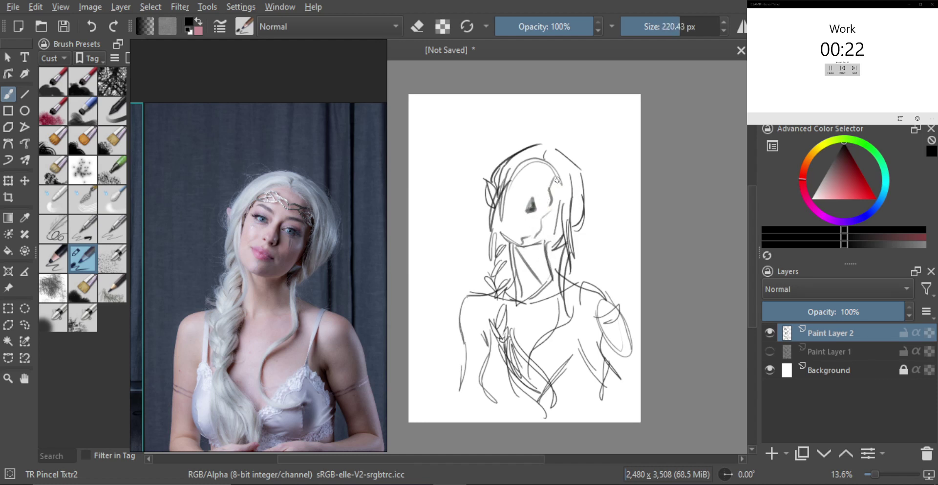
- Fill the shadow on the side of the face and neck, and erase a clean jawline through it with the brush at about 203 px
{"action": "mouse_move", "coordinate": [556, 181]}
{"action": "left_mouse_down"}
{"action": "mouse_move", "coordinate": [553, 215]}
{"action": "mouse_move", "coordinate": [532, 247]}
{"action": "mouse_move", "coordinate": [532, 260]}
{"action": "mouse_move", "coordinate": [543, 249]}
{"action": "mouse_move", "coordinate": [542, 276]}
{"action": "mouse_move", "coordinate": [526, 255]}
{"action": "mouse_move", "coordinate": [550, 259]}
{"action": "mouse_move", "coordinate": [541, 277]}
{"action": "mouse_move", "coordinate": [531, 257]}
{"action": "mouse_move", "coordinate": [547, 277]}
{"action": "left_mouse_up"}
{"action": "key", "text": "e"}
{"action": "key", "text": "["}
{"action": "key", "text": "ctrl+z"}
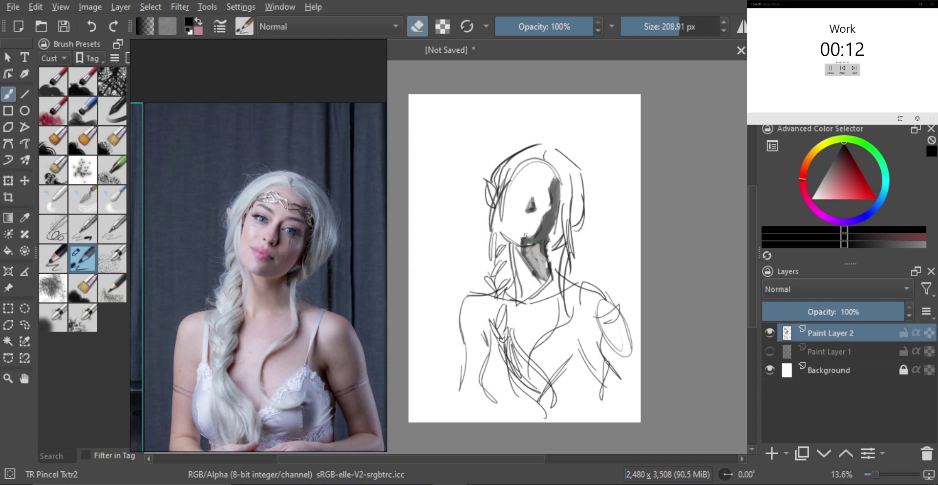
{"action": "key", "text": "bracketleft"}
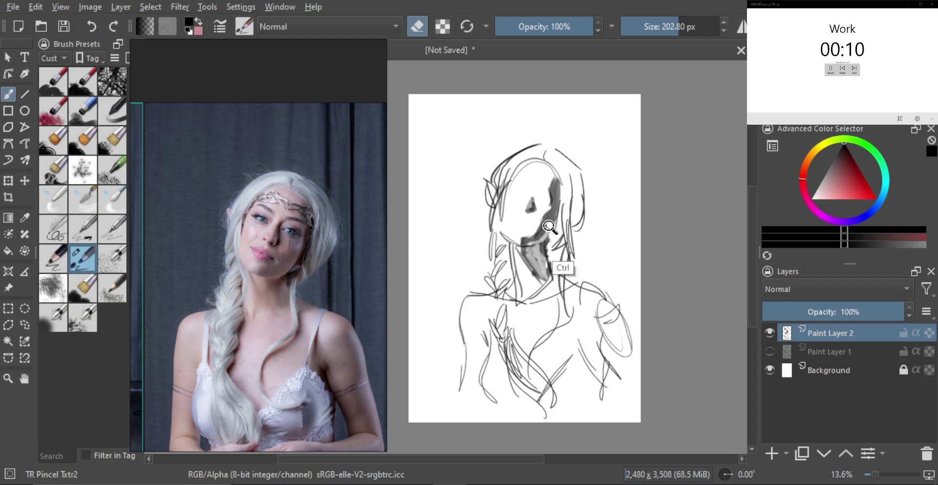
{"action": "key", "text": "ctrl+z"}
{"action": "left_click_drag", "start_coordinate": [552, 228], "coordinate": [528, 244]}
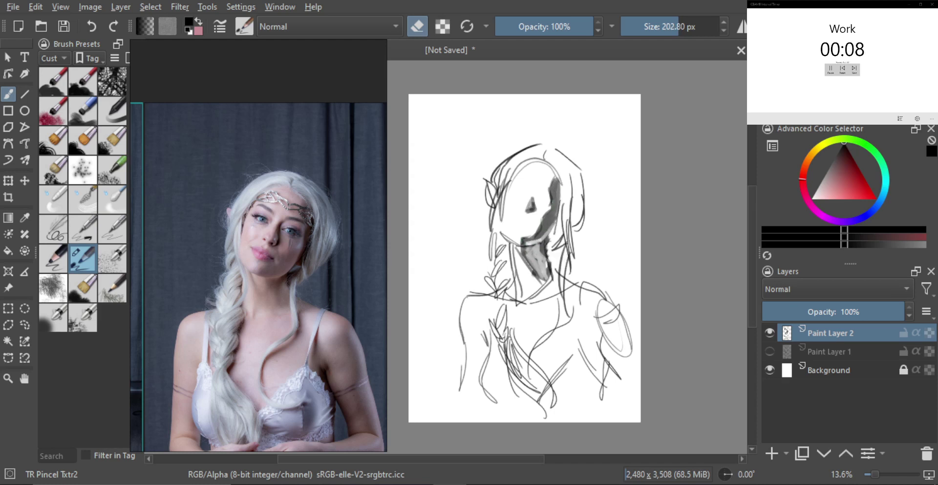
{"action": "key", "text": "e"}
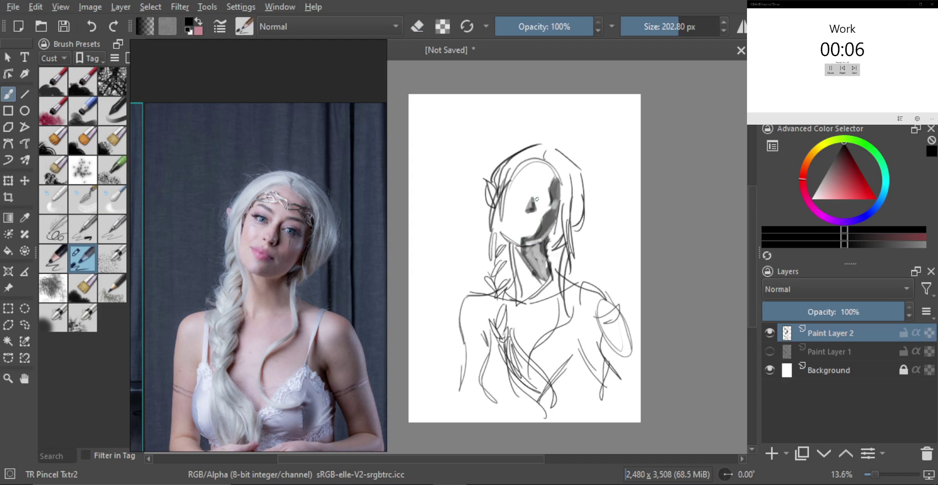
- Reduce the brush to about 166 px and draw the eyes and mouth on the face
{"action": "key", "text": "bracketleft"}
{"action": "key", "text": "bracketleft"}
{"action": "mouse_move", "coordinate": [514, 191]}
{"action": "left_mouse_down"}
{"action": "mouse_move", "coordinate": [553, 204]}
{"action": "mouse_move", "coordinate": [528, 225]}
{"action": "left_mouse_up"}
{"action": "scroll", "coordinate": [570, 239], "scroll_direction": "down", "scroll_amount": 1}
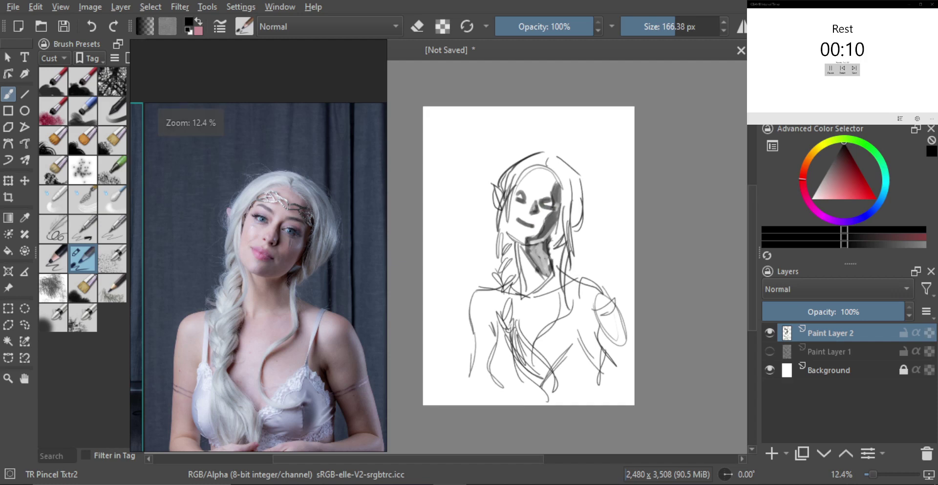
- Hide Paint Layer 2, add a new paint layer, and frame the reference photo of the woman with her hands crossed at her chest
{"action": "left_click", "coordinate": [770, 333]}
{"action": "left_click", "coordinate": [771, 452]}
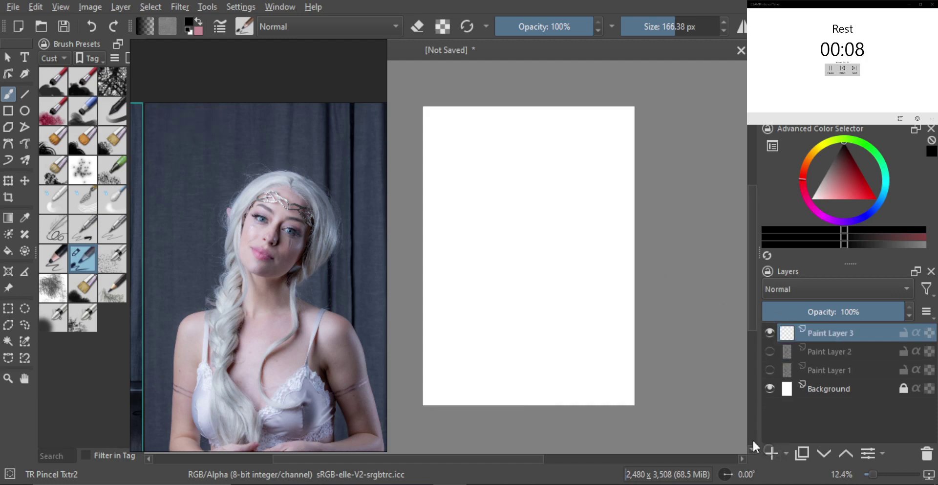
{"action": "scroll", "coordinate": [272, 269], "scroll_direction": "down", "scroll_amount": 2}
{"action": "scroll", "coordinate": [272, 269], "scroll_direction": "up", "scroll_amount": 5}
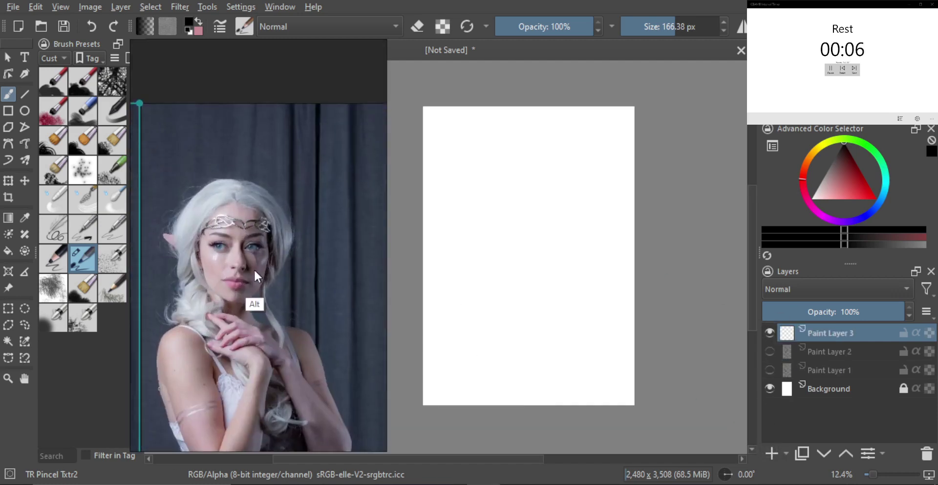
{"action": "left_click_drag", "start_coordinate": [280, 213], "coordinate": [290, 210]}
- Reduce the brush to about 103 px and sketch the oval outline of the face in the upper part of the page
{"action": "mouse_move", "coordinate": [541, 215]}
{"action": "left_mouse_down"}
{"action": "mouse_move", "coordinate": [538, 229]}
{"action": "mouse_move", "coordinate": [500, 218]}
{"action": "left_mouse_up"}
{"action": "key", "text": "ctrl+z"}
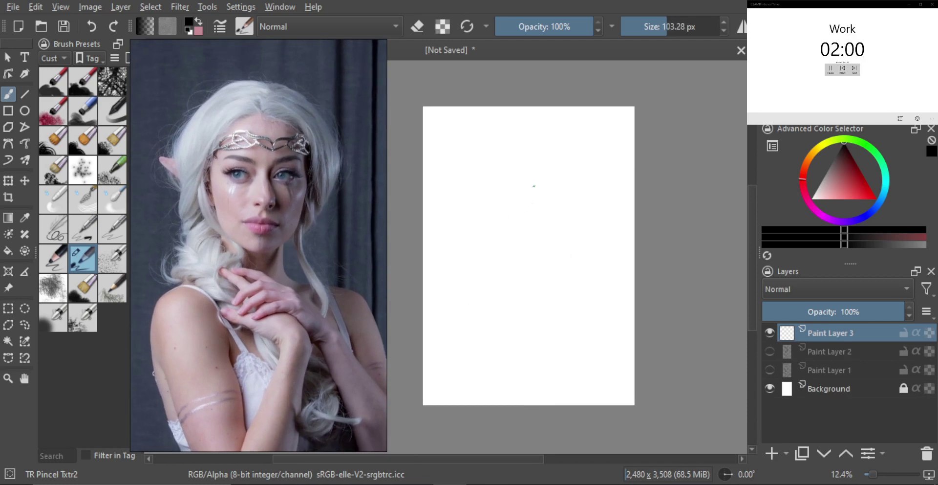
{"action": "mouse_move", "coordinate": [523, 188]}
{"action": "left_mouse_down"}
{"action": "mouse_move", "coordinate": [559, 181]}
{"action": "mouse_move", "coordinate": [557, 233]}
{"action": "mouse_move", "coordinate": [533, 248]}
{"action": "mouse_move", "coordinate": [512, 232]}
{"action": "left_mouse_up"}
{"action": "key", "text": "ctrl+z"}
{"action": "left_click_drag", "start_coordinate": [513, 202], "coordinate": [519, 229]}
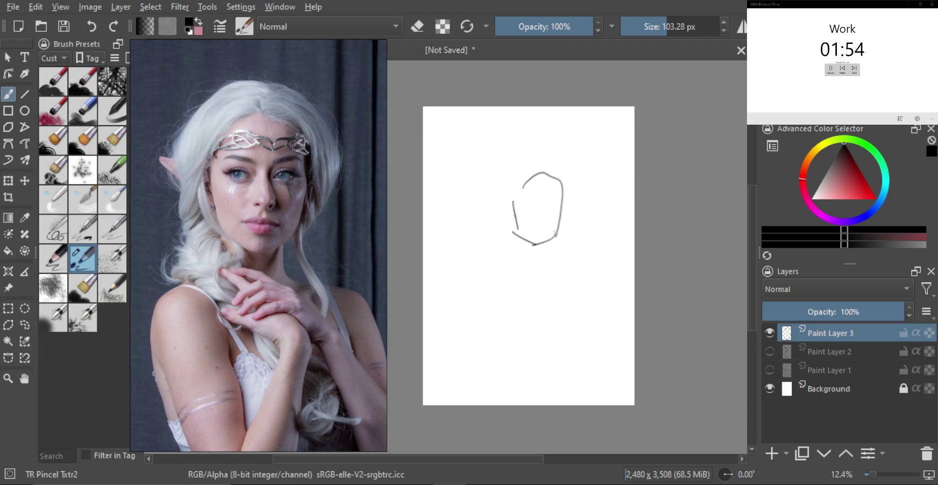
- Sketch the hairline, eyes, nose and mouth, and add the neck with its collar line
{"action": "mouse_move", "coordinate": [515, 190]}
{"action": "left_mouse_down"}
{"action": "mouse_move", "coordinate": [540, 163]}
{"action": "mouse_move", "coordinate": [557, 175]}
{"action": "mouse_move", "coordinate": [519, 188]}
{"action": "mouse_move", "coordinate": [550, 214]}
{"action": "mouse_move", "coordinate": [534, 217]}
{"action": "mouse_move", "coordinate": [547, 220]}
{"action": "mouse_move", "coordinate": [543, 229]}
{"action": "left_mouse_up"}
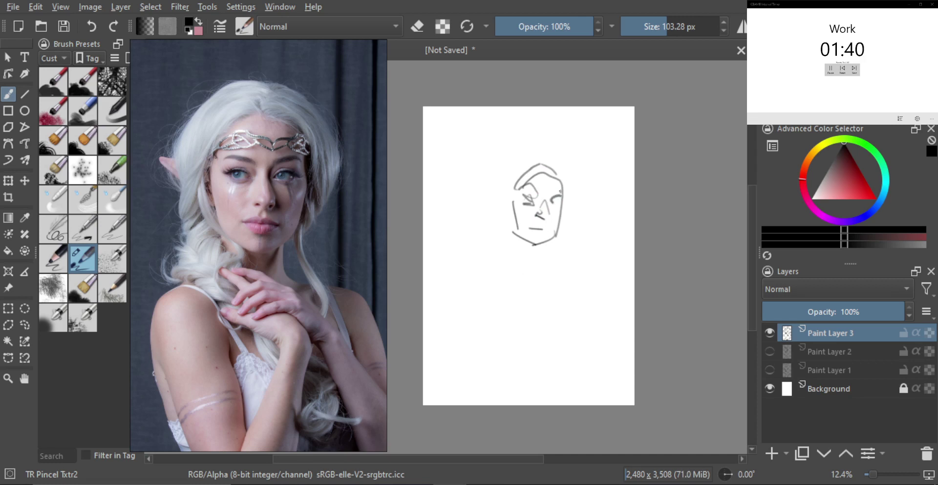
{"action": "left_click_drag", "start_coordinate": [553, 196], "coordinate": [558, 201]}
{"action": "left_click_drag", "start_coordinate": [512, 234], "coordinate": [521, 280]}
{"action": "mouse_move", "coordinate": [549, 245]}
{"action": "left_mouse_down"}
{"action": "mouse_move", "coordinate": [542, 277]}
{"action": "mouse_move", "coordinate": [509, 270]}
{"action": "mouse_move", "coordinate": [551, 289]}
{"action": "mouse_move", "coordinate": [560, 277]}
{"action": "mouse_move", "coordinate": [549, 286]}
{"action": "left_mouse_up"}
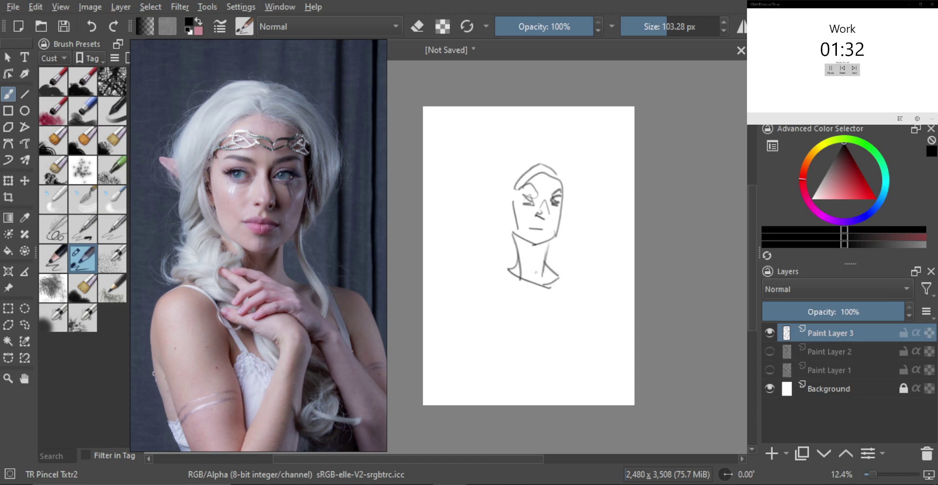
{"action": "left_click_drag", "start_coordinate": [504, 266], "coordinate": [482, 286]}
{"action": "key", "text": "ctrl+z"}
{"action": "mouse_move", "coordinate": [515, 246]}
{"action": "left_mouse_down"}
{"action": "mouse_move", "coordinate": [479, 287]}
{"action": "mouse_move", "coordinate": [480, 335]}
{"action": "mouse_move", "coordinate": [509, 377]}
{"action": "left_mouse_up"}
{"action": "mouse_move", "coordinate": [509, 377]}
{"action": "left_mouse_down"}
{"action": "mouse_move", "coordinate": [484, 337]}
{"action": "mouse_move", "coordinate": [479, 296]}
{"action": "left_mouse_up"}
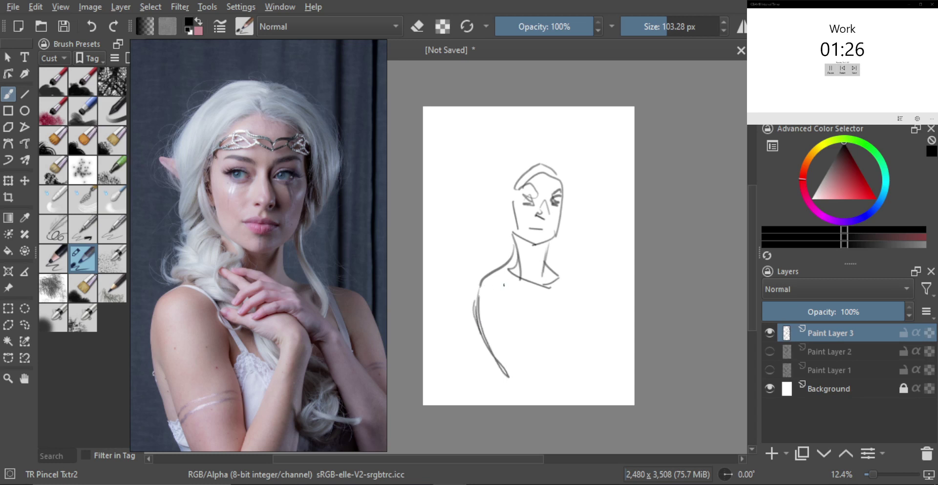
{"action": "key", "text": "ctrl+z"}
{"action": "key", "text": "ctrl+z"}
- Sketch the left shoulder and the outer and inner contours of the upper arm down toward the elbow
{"action": "mouse_move", "coordinate": [510, 269]}
{"action": "left_mouse_down"}
{"action": "mouse_move", "coordinate": [484, 285]}
{"action": "mouse_move", "coordinate": [520, 377]}
{"action": "left_mouse_up"}
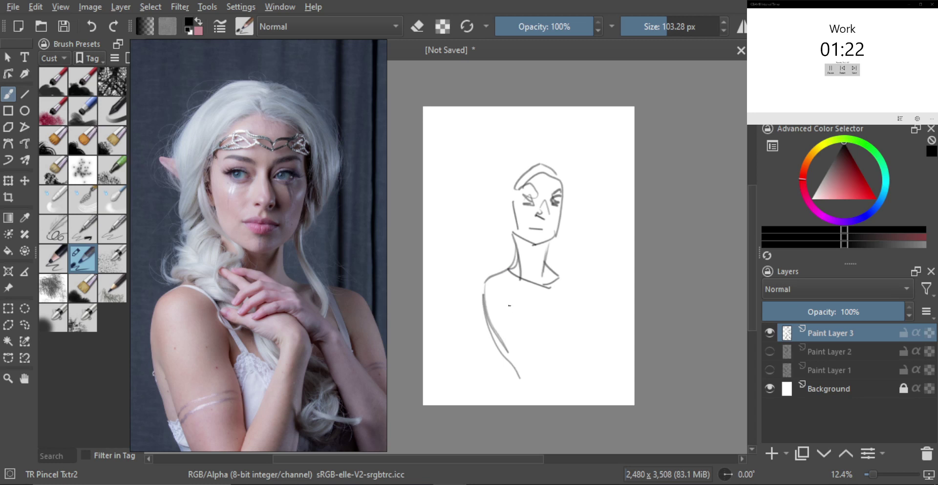
{"action": "left_click_drag", "start_coordinate": [508, 338], "coordinate": [491, 287]}
{"action": "key", "text": "ctrl+z"}
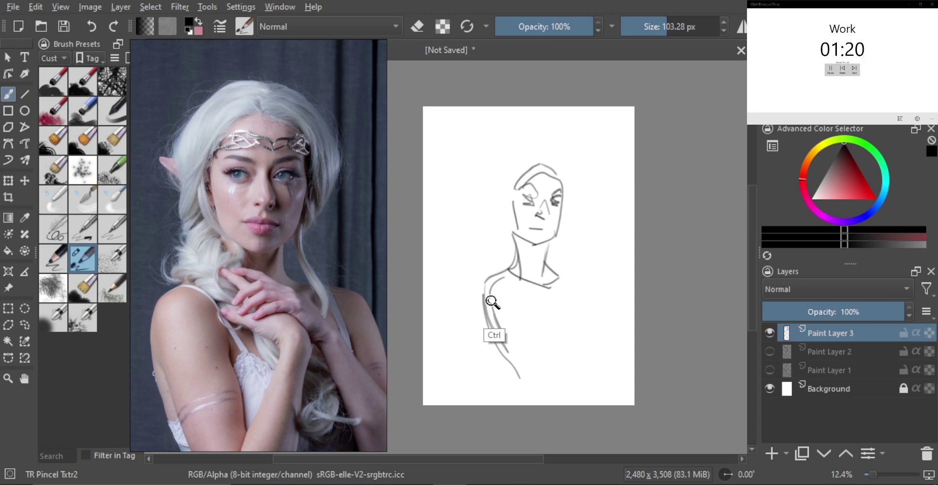
{"action": "mouse_move", "coordinate": [504, 336]}
{"action": "left_mouse_down"}
{"action": "mouse_move", "coordinate": [490, 289]}
{"action": "mouse_move", "coordinate": [522, 315]}
{"action": "mouse_move", "coordinate": [547, 371]}
{"action": "left_mouse_up"}
{"action": "left_click_drag", "start_coordinate": [511, 347], "coordinate": [531, 372]}
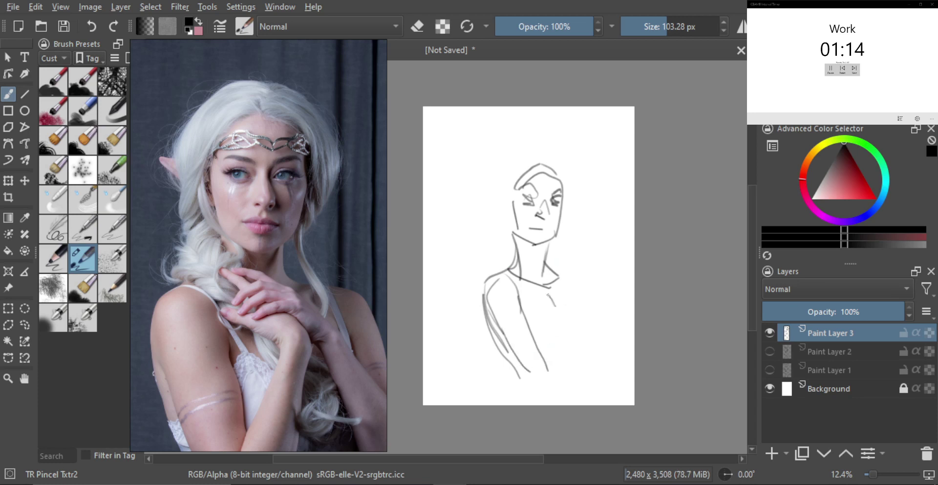
- Sketch the crossed hands and fingers at the base of the neck
{"action": "mouse_move", "coordinate": [530, 288]}
{"action": "left_mouse_down"}
{"action": "mouse_move", "coordinate": [536, 272]}
{"action": "mouse_move", "coordinate": [573, 312]}
{"action": "mouse_move", "coordinate": [552, 305]}
{"action": "left_mouse_up"}
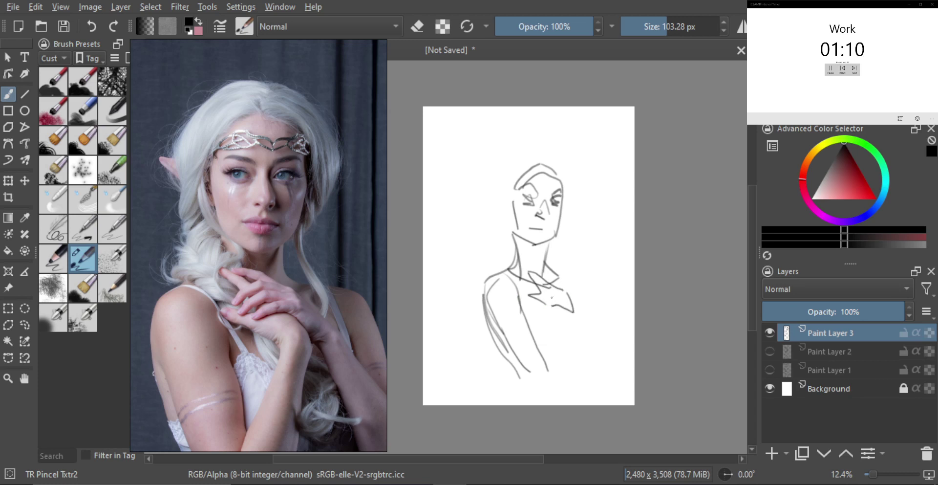
{"action": "mouse_move", "coordinate": [559, 274]}
{"action": "left_mouse_down"}
{"action": "mouse_move", "coordinate": [568, 299]}
{"action": "mouse_move", "coordinate": [590, 302]}
{"action": "left_mouse_up"}
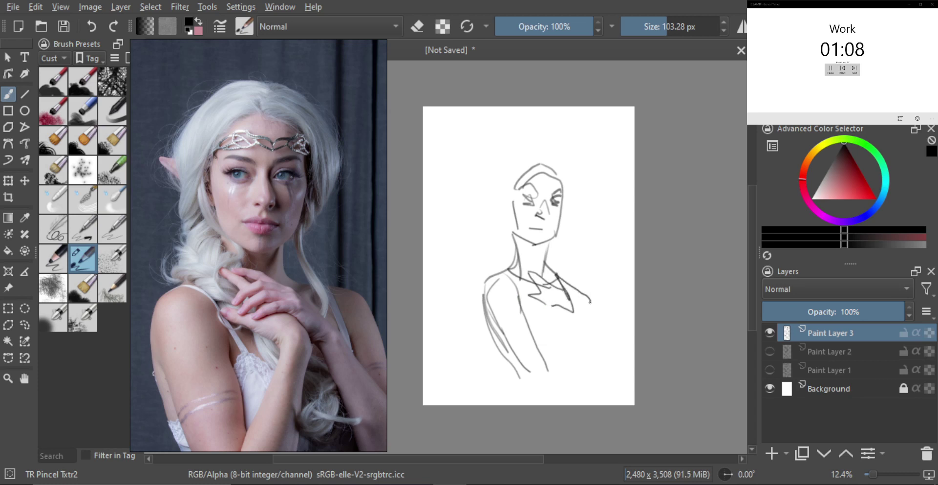
{"action": "mouse_move", "coordinate": [534, 273]}
{"action": "left_mouse_down"}
{"action": "mouse_move", "coordinate": [565, 292]}
{"action": "mouse_move", "coordinate": [539, 293]}
{"action": "left_mouse_up"}
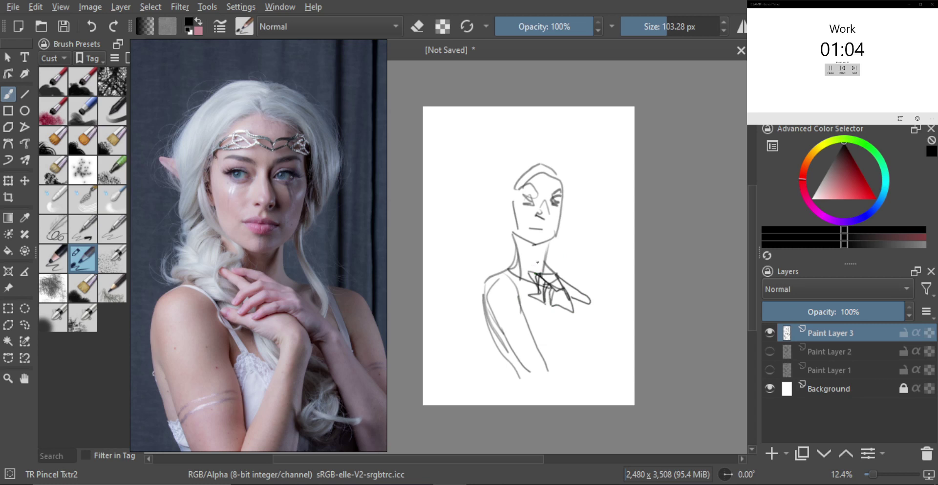
{"action": "mouse_move", "coordinate": [519, 258]}
{"action": "left_mouse_down"}
{"action": "mouse_move", "coordinate": [544, 274]}
{"action": "mouse_move", "coordinate": [516, 280]}
{"action": "mouse_move", "coordinate": [512, 256]}
{"action": "mouse_move", "coordinate": [534, 275]}
{"action": "left_mouse_up"}
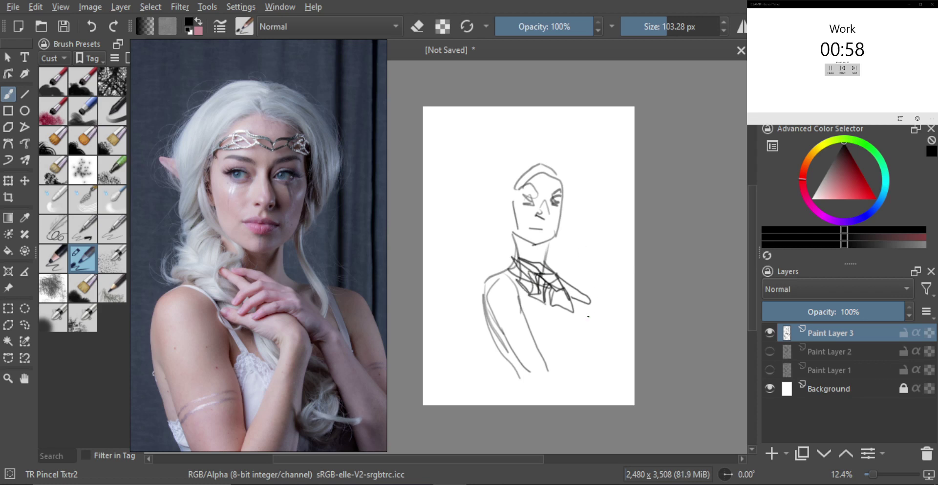
- Draw the curved body lines below the hands and the outline of the right shoulder and upper arm
{"action": "left_click_drag", "start_coordinate": [544, 318], "coordinate": [580, 358]}
{"action": "mouse_move", "coordinate": [578, 319]}
{"action": "left_mouse_down"}
{"action": "mouse_move", "coordinate": [599, 344]}
{"action": "mouse_move", "coordinate": [594, 367]}
{"action": "mouse_move", "coordinate": [581, 365]}
{"action": "left_mouse_up"}
{"action": "key", "text": "ctrl+z"}
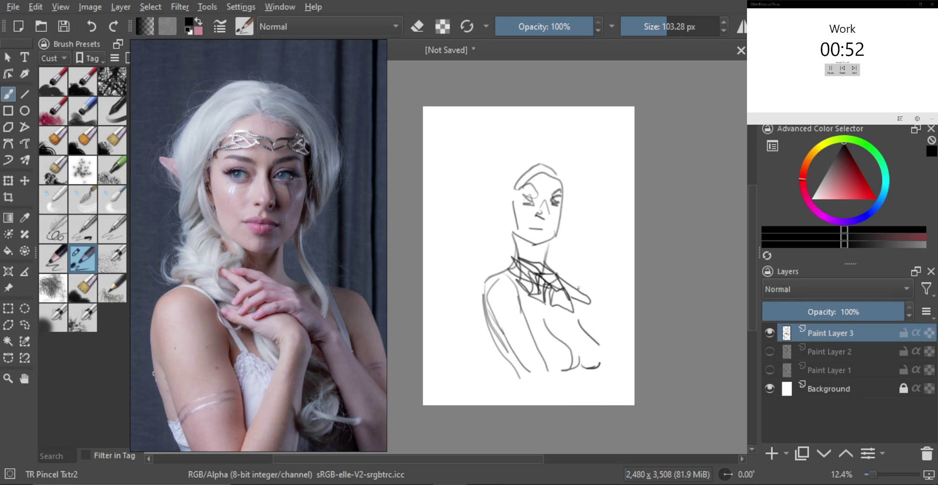
{"action": "mouse_move", "coordinate": [550, 264]}
{"action": "left_mouse_down"}
{"action": "mouse_move", "coordinate": [580, 278]}
{"action": "mouse_move", "coordinate": [609, 348]}
{"action": "left_mouse_up"}
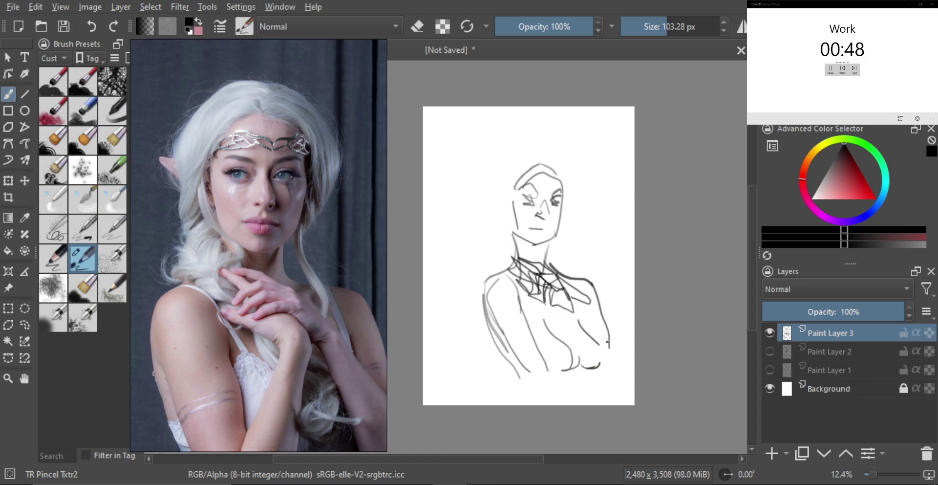
- Sketch the hair down the left side of the face to the hands and the strand on the right down to the chest
{"action": "mouse_move", "coordinate": [512, 195]}
{"action": "left_mouse_down"}
{"action": "mouse_move", "coordinate": [498, 240]}
{"action": "mouse_move", "coordinate": [503, 276]}
{"action": "mouse_move", "coordinate": [507, 289]}
{"action": "mouse_move", "coordinate": [529, 275]}
{"action": "left_mouse_up"}
{"action": "mouse_move", "coordinate": [503, 274]}
{"action": "left_mouse_down"}
{"action": "mouse_move", "coordinate": [529, 290]}
{"action": "mouse_move", "coordinate": [541, 323]}
{"action": "left_mouse_up"}
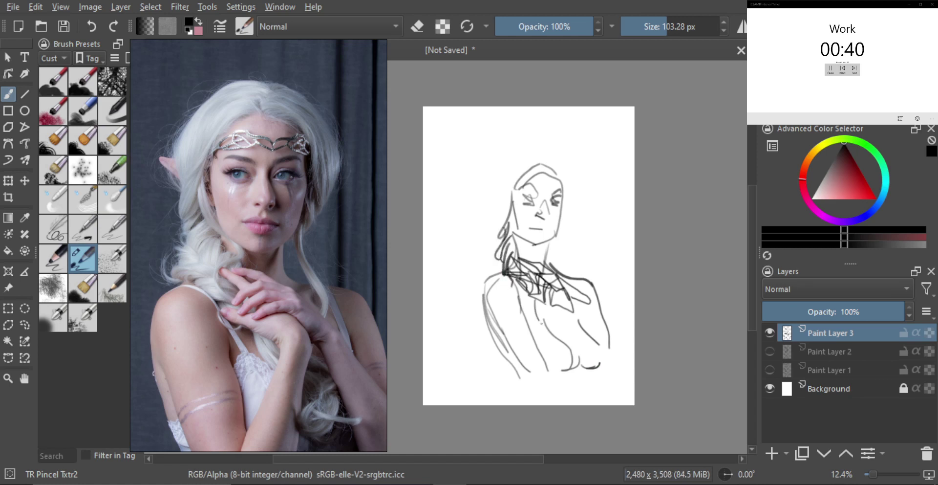
{"action": "left_click_drag", "start_coordinate": [499, 192], "coordinate": [494, 223]}
{"action": "mouse_move", "coordinate": [539, 170]}
{"action": "left_mouse_down"}
{"action": "mouse_move", "coordinate": [515, 194]}
{"action": "mouse_move", "coordinate": [565, 206]}
{"action": "mouse_move", "coordinate": [560, 241]}
{"action": "mouse_move", "coordinate": [575, 302]}
{"action": "left_mouse_up"}
{"action": "key", "text": "ctrl+z"}
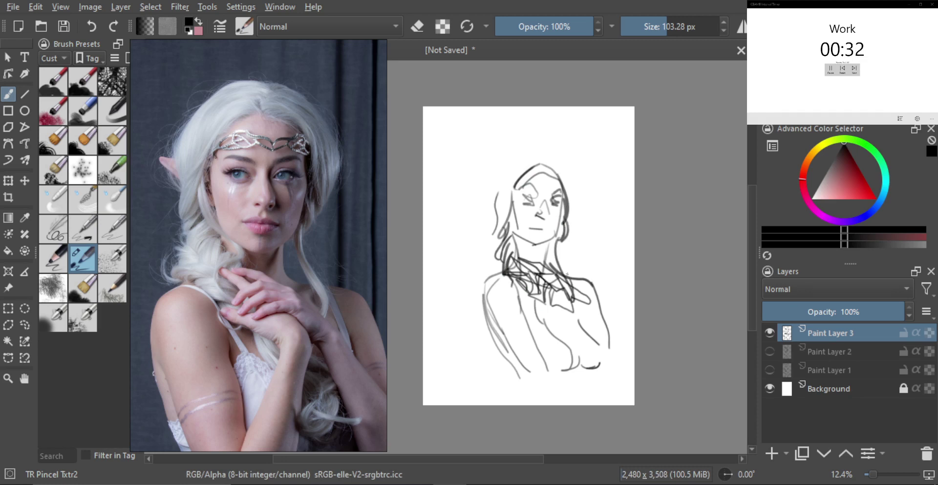
{"action": "left_click_drag", "start_coordinate": [560, 243], "coordinate": [570, 280]}
- Draw the parting at the crown, the outer hair contours on both sides of the head, and the pointed ear on the left
{"action": "left_click_drag", "start_coordinate": [530, 148], "coordinate": [537, 160]}
{"action": "mouse_move", "coordinate": [543, 143]}
{"action": "left_mouse_down"}
{"action": "mouse_move", "coordinate": [536, 159]}
{"action": "mouse_move", "coordinate": [579, 205]}
{"action": "mouse_move", "coordinate": [581, 184]}
{"action": "left_mouse_up"}
{"action": "key", "text": "ctrl+z"}
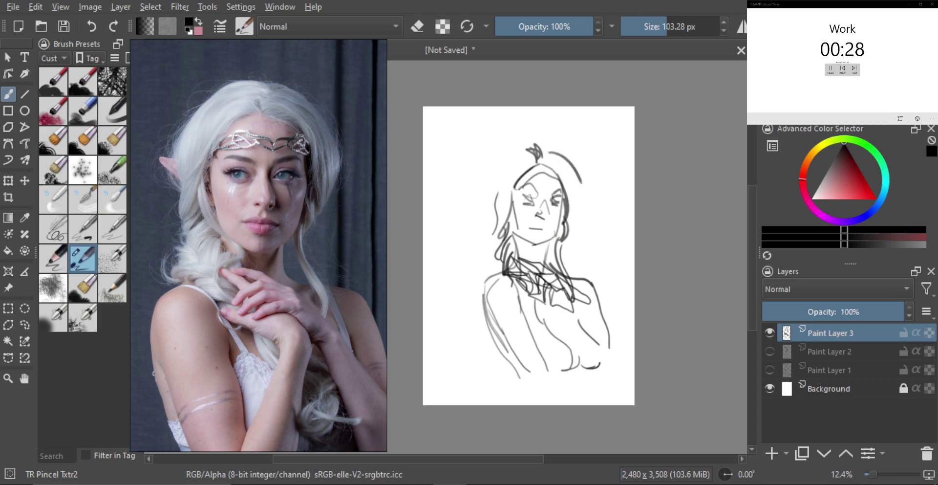
{"action": "left_click_drag", "start_coordinate": [570, 220], "coordinate": [581, 193]}
{"action": "left_click_drag", "start_coordinate": [528, 151], "coordinate": [494, 175]}
{"action": "key", "text": "ctrl+z"}
{"action": "mouse_move", "coordinate": [491, 180]}
{"action": "left_mouse_down"}
{"action": "mouse_move", "coordinate": [497, 214]}
{"action": "mouse_move", "coordinate": [473, 195]}
{"action": "mouse_move", "coordinate": [497, 214]}
{"action": "left_mouse_up"}
{"action": "mouse_move", "coordinate": [560, 216]}
{"action": "left_mouse_down"}
{"action": "mouse_move", "coordinate": [557, 228]}
{"action": "mouse_move", "coordinate": [577, 237]}
{"action": "left_mouse_up"}
{"action": "mouse_move", "coordinate": [561, 193]}
{"action": "left_mouse_down"}
{"action": "mouse_move", "coordinate": [537, 198]}
{"action": "mouse_move", "coordinate": [589, 203]}
{"action": "mouse_move", "coordinate": [578, 209]}
{"action": "mouse_move", "coordinate": [584, 215]}
{"action": "left_mouse_up"}
- Reduce the brush to about 66 px and refine the eyebrows, eyes, nose and lips
{"action": "key", "text": "bracketleft"}
{"action": "key", "text": "bracketleft"}
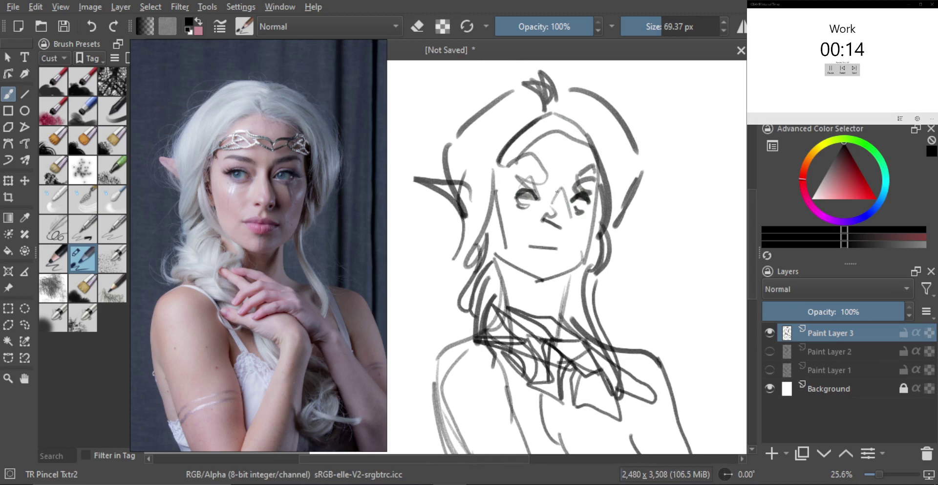
{"action": "mouse_move", "coordinate": [516, 183]}
{"action": "left_mouse_down"}
{"action": "mouse_move", "coordinate": [510, 194]}
{"action": "mouse_move", "coordinate": [522, 168]}
{"action": "mouse_move", "coordinate": [598, 186]}
{"action": "mouse_move", "coordinate": [584, 177]}
{"action": "left_mouse_up"}
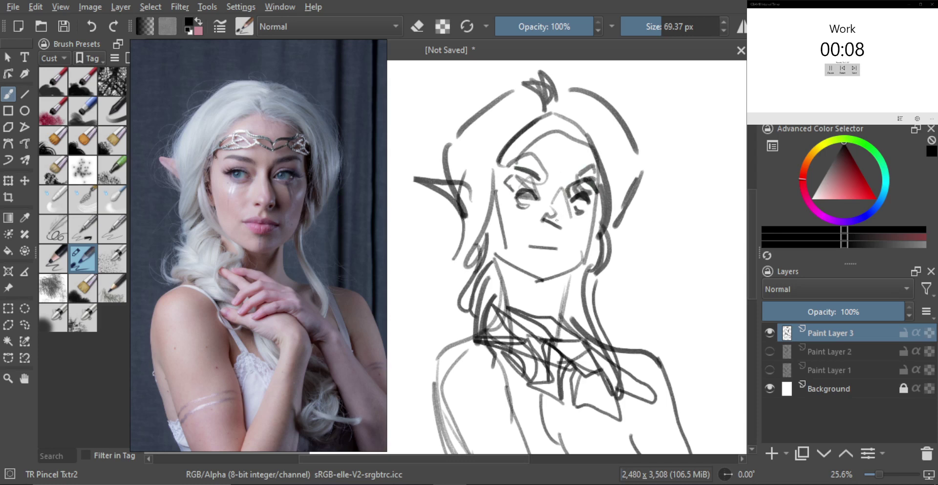
{"action": "left_click_drag", "start_coordinate": [562, 258], "coordinate": [558, 258], "text": "shift"}
{"action": "mouse_move", "coordinate": [545, 221]}
{"action": "left_mouse_down"}
{"action": "mouse_move", "coordinate": [563, 224]}
{"action": "mouse_move", "coordinate": [561, 207]}
{"action": "mouse_move", "coordinate": [569, 225]}
{"action": "left_mouse_up"}
{"action": "mouse_move", "coordinate": [532, 246]}
{"action": "left_mouse_down"}
{"action": "mouse_move", "coordinate": [561, 247]}
{"action": "mouse_move", "coordinate": [554, 260]}
{"action": "mouse_move", "coordinate": [555, 218]}
{"action": "left_mouse_up"}
{"action": "scroll", "coordinate": [575, 240], "scroll_direction": "down", "scroll_amount": 2}
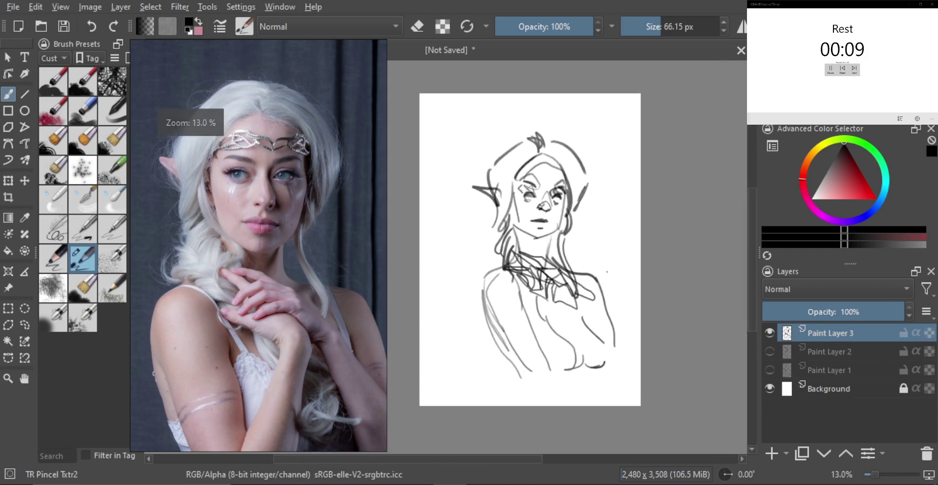
- Hide Paint Layer 3, add a new paint layer, and frame the reference photo of the elf clutching satin fabric to her chest
{"action": "left_click", "coordinate": [769, 332]}
{"action": "left_click", "coordinate": [772, 453]}
{"action": "scroll", "coordinate": [276, 269], "scroll_direction": "down", "scroll_amount": 5}
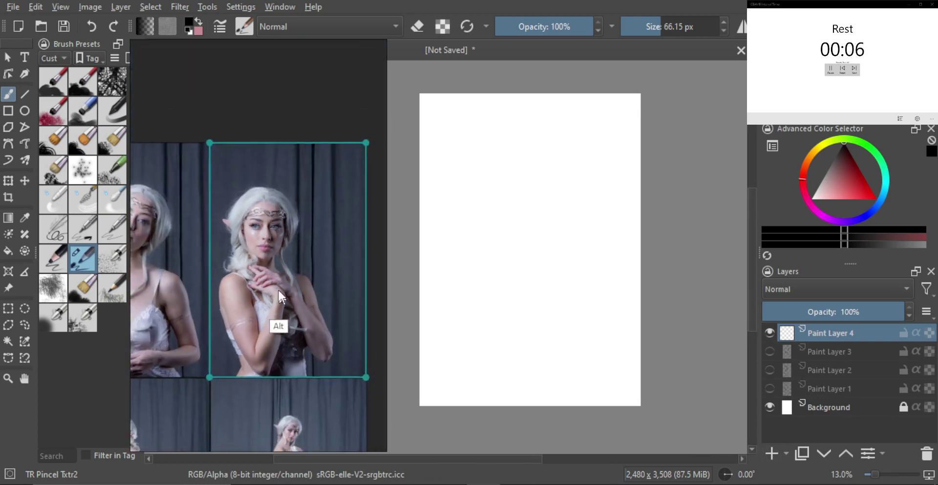
{"action": "left_click_drag", "start_coordinate": [279, 293], "coordinate": [278, 200], "text": "alt"}
{"action": "scroll", "coordinate": [304, 212], "scroll_direction": "up", "scroll_amount": 6}
{"action": "scroll", "coordinate": [291, 208], "scroll_direction": "up", "scroll_amount": 2}
{"action": "left_click_drag", "start_coordinate": [294, 268], "coordinate": [295, 236], "text": "alt"}
{"action": "key", "text": "alt+shift+h"}
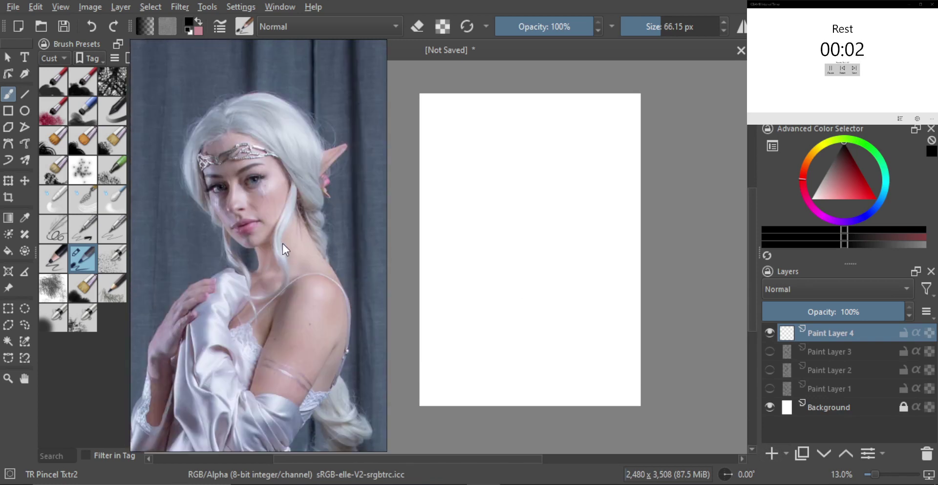
- Sketch the tilted face outline and the long pointed ear on the right of the head
{"action": "mouse_move", "coordinate": [525, 194]}
{"action": "left_mouse_down"}
{"action": "mouse_move", "coordinate": [521, 169]}
{"action": "mouse_move", "coordinate": [494, 166]}
{"action": "mouse_move", "coordinate": [514, 232]}
{"action": "mouse_move", "coordinate": [555, 206]}
{"action": "left_mouse_up"}
{"action": "left_click_drag", "start_coordinate": [520, 231], "coordinate": [533, 225]}
{"action": "mouse_move", "coordinate": [496, 164]}
{"action": "left_mouse_down"}
{"action": "mouse_move", "coordinate": [520, 158]}
{"action": "mouse_move", "coordinate": [556, 183]}
{"action": "mouse_move", "coordinate": [575, 161]}
{"action": "mouse_move", "coordinate": [563, 175]}
{"action": "left_mouse_up"}
{"action": "left_click", "coordinate": [566, 174]}
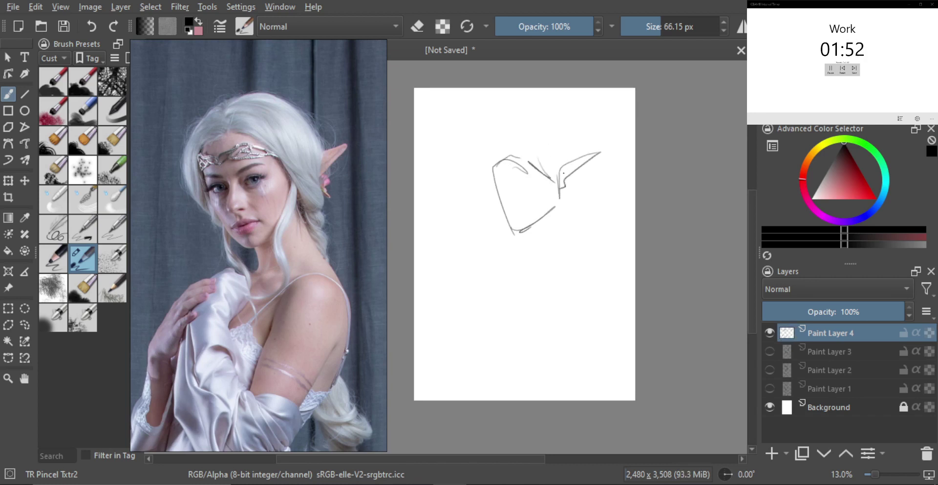
- Sketch the hair along the left side of the face and over the top of the head to the ear
{"action": "left_click_drag", "start_coordinate": [488, 171], "coordinate": [501, 214]}
{"action": "left_click_drag", "start_coordinate": [479, 154], "coordinate": [476, 191]}
{"action": "left_click_drag", "start_coordinate": [473, 196], "coordinate": [500, 215]}
{"action": "left_click_drag", "start_coordinate": [486, 213], "coordinate": [501, 217]}
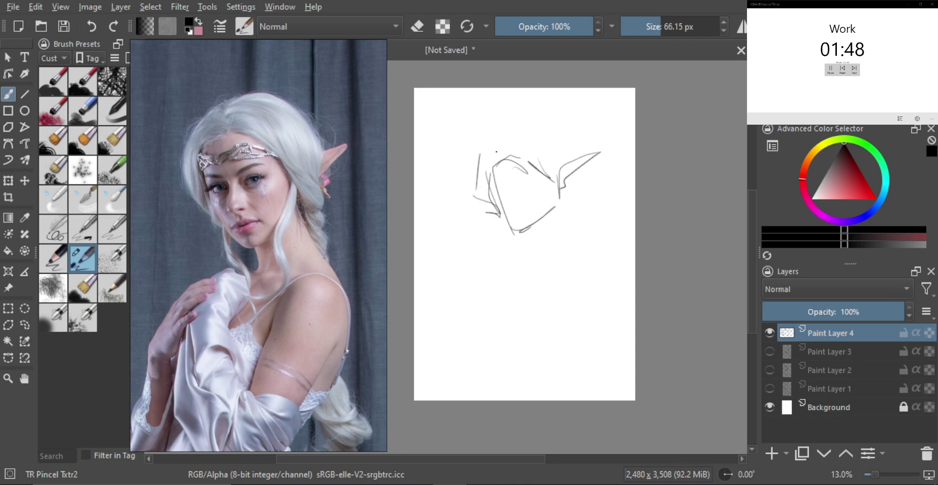
{"action": "mouse_move", "coordinate": [501, 159]}
{"action": "left_mouse_down"}
{"action": "mouse_move", "coordinate": [484, 146]}
{"action": "mouse_move", "coordinate": [492, 134]}
{"action": "mouse_move", "coordinate": [505, 149]}
{"action": "mouse_move", "coordinate": [511, 135]}
{"action": "mouse_move", "coordinate": [577, 157]}
{"action": "left_mouse_up"}
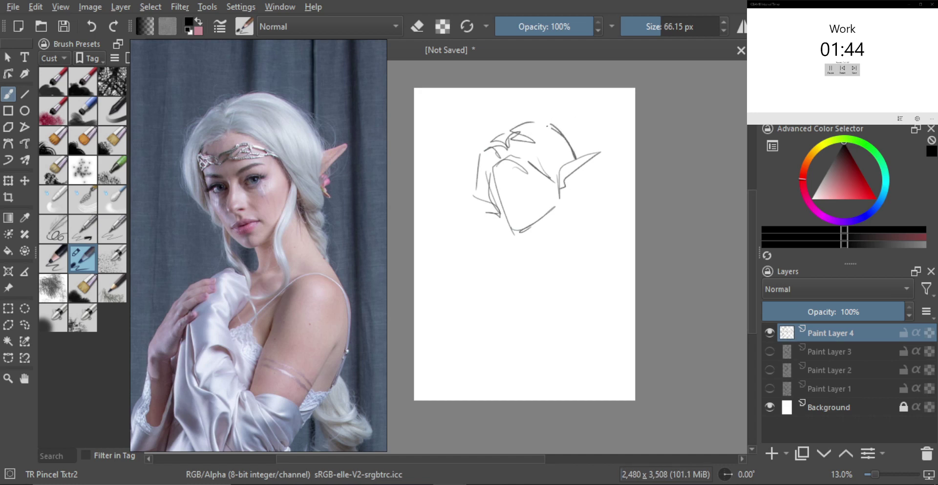
- Sketch the hair strands below the ear, the neck, both shoulders and the outer contour of the near arm
{"action": "mouse_move", "coordinate": [545, 125]}
{"action": "left_mouse_down"}
{"action": "mouse_move", "coordinate": [571, 156]}
{"action": "mouse_move", "coordinate": [549, 179]}
{"action": "left_mouse_up"}
{"action": "mouse_move", "coordinate": [554, 193]}
{"action": "left_mouse_down"}
{"action": "mouse_move", "coordinate": [575, 206]}
{"action": "mouse_move", "coordinate": [562, 226]}
{"action": "mouse_move", "coordinate": [577, 229]}
{"action": "mouse_move", "coordinate": [538, 271]}
{"action": "left_mouse_up"}
{"action": "key", "text": "ctrl+z"}
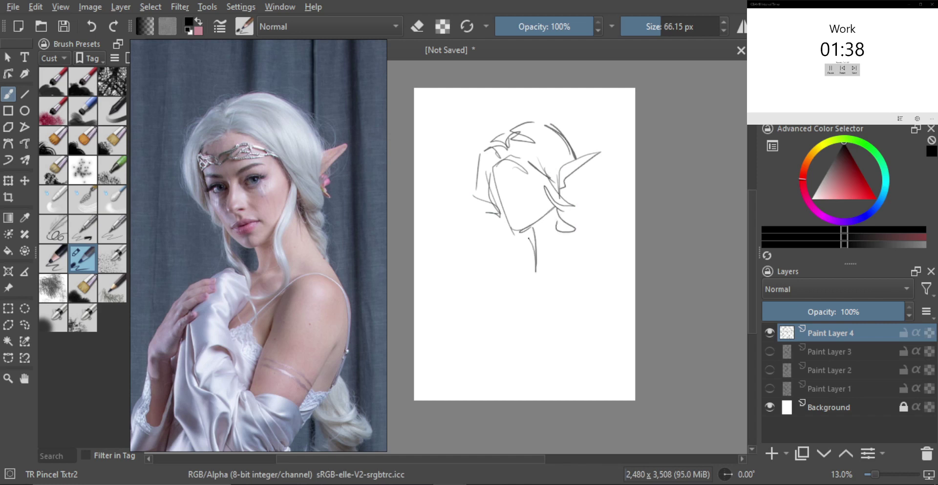
{"action": "key", "text": "ctrl+z"}
{"action": "left_click_drag", "start_coordinate": [530, 229], "coordinate": [540, 268]}
{"action": "mouse_move", "coordinate": [557, 193]}
{"action": "left_mouse_down"}
{"action": "mouse_move", "coordinate": [558, 217]}
{"action": "mouse_move", "coordinate": [559, 204]}
{"action": "mouse_move", "coordinate": [594, 288]}
{"action": "mouse_move", "coordinate": [589, 322]}
{"action": "mouse_move", "coordinate": [557, 362]}
{"action": "mouse_move", "coordinate": [589, 289]}
{"action": "mouse_move", "coordinate": [532, 280]}
{"action": "mouse_move", "coordinate": [534, 262]}
{"action": "mouse_move", "coordinate": [498, 281]}
{"action": "mouse_move", "coordinate": [489, 324]}
{"action": "left_mouse_up"}
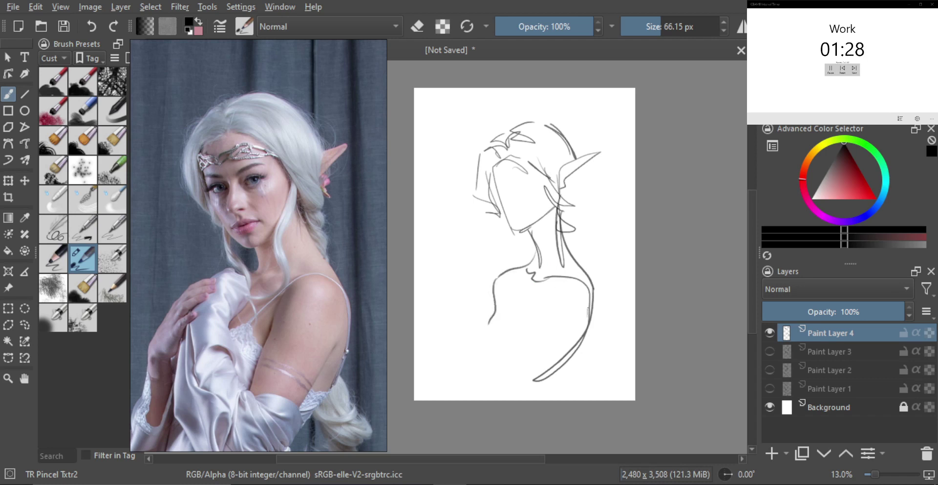
- Sketch the inner contour of the near arm and the bent far arm with its elbow and forearm
{"action": "mouse_move", "coordinate": [553, 282]}
{"action": "left_mouse_down"}
{"action": "mouse_move", "coordinate": [589, 310]}
{"action": "mouse_move", "coordinate": [532, 330]}
{"action": "mouse_move", "coordinate": [490, 390]}
{"action": "left_mouse_up"}
{"action": "left_click", "coordinate": [530, 336]}
{"action": "left_click_drag", "start_coordinate": [577, 319], "coordinate": [522, 383]}
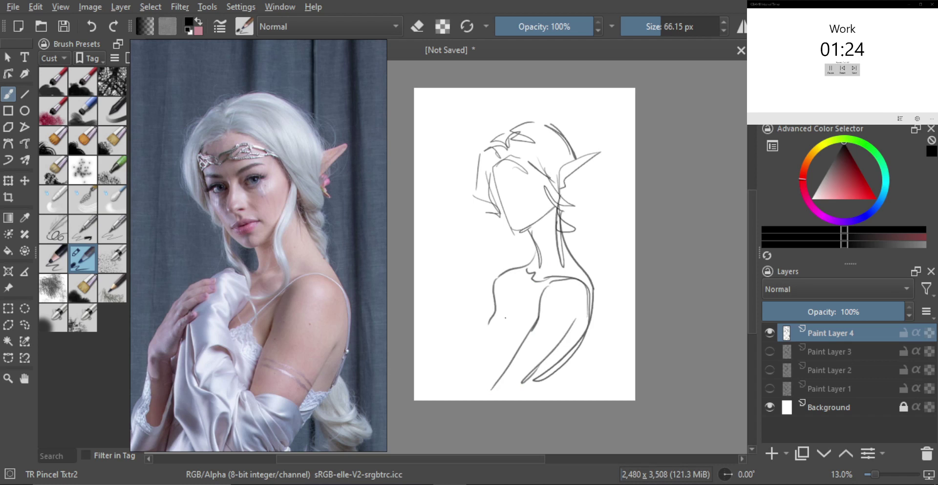
{"action": "mouse_move", "coordinate": [497, 304]}
{"action": "left_mouse_down"}
{"action": "mouse_move", "coordinate": [467, 337]}
{"action": "mouse_move", "coordinate": [476, 357]}
{"action": "mouse_move", "coordinate": [487, 342]}
{"action": "mouse_move", "coordinate": [495, 369]}
{"action": "left_mouse_up"}
{"action": "left_click_drag", "start_coordinate": [482, 353], "coordinate": [477, 365]}
{"action": "left_click_drag", "start_coordinate": [494, 300], "coordinate": [469, 336]}
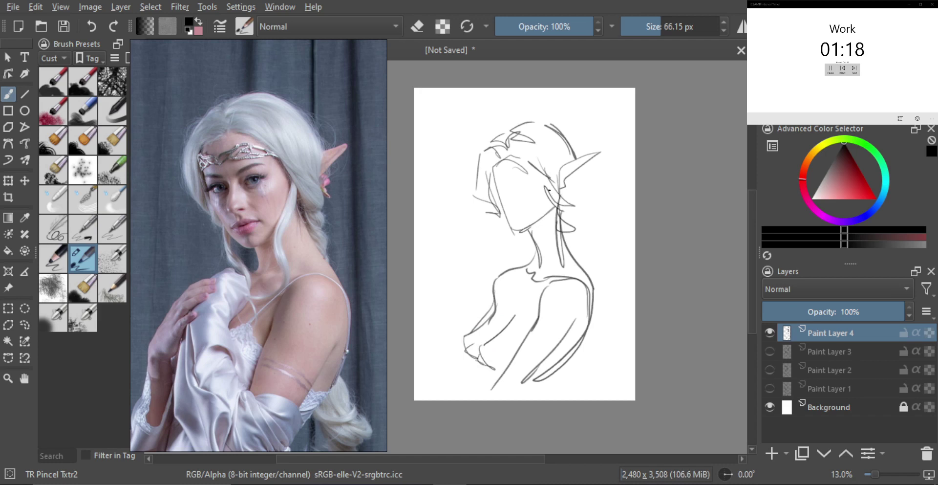
- Sketch the long locks falling from both sides of the face to the chest and the hair behind the neck
{"action": "left_click_drag", "start_coordinate": [554, 188], "coordinate": [543, 252]}
{"action": "left_click_drag", "start_coordinate": [555, 202], "coordinate": [513, 300]}
{"action": "left_click_drag", "start_coordinate": [546, 238], "coordinate": [522, 300]}
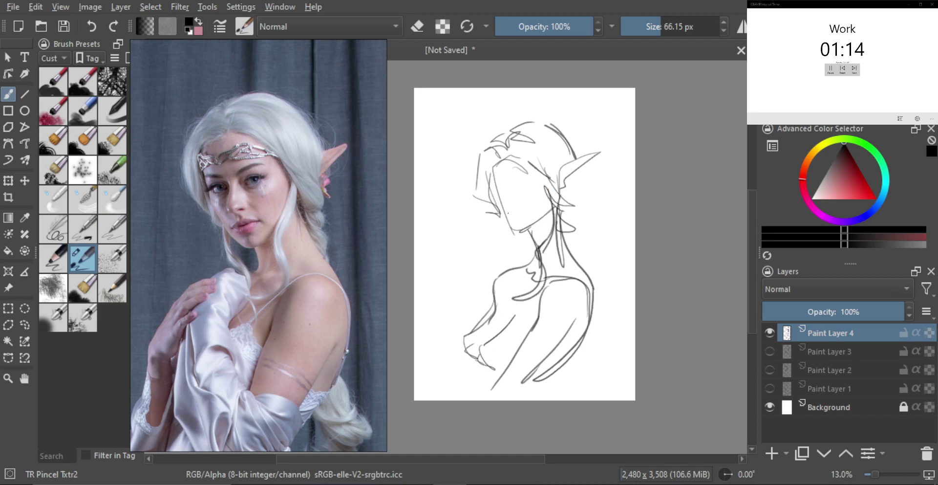
{"action": "key", "text": "ctrl+z"}
{"action": "left_click_drag", "start_coordinate": [501, 218], "coordinate": [498, 257]}
{"action": "left_click_drag", "start_coordinate": [498, 251], "coordinate": [517, 297]}
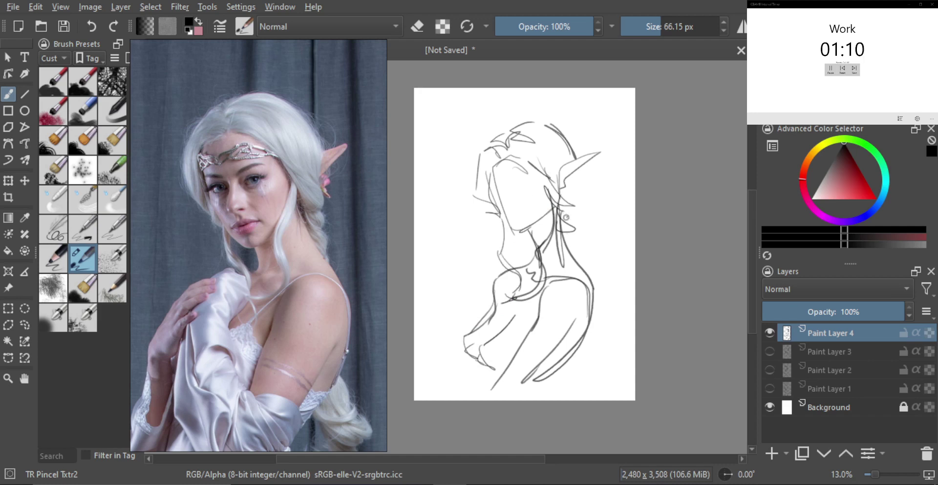
{"action": "left_click_drag", "start_coordinate": [575, 184], "coordinate": [577, 254]}
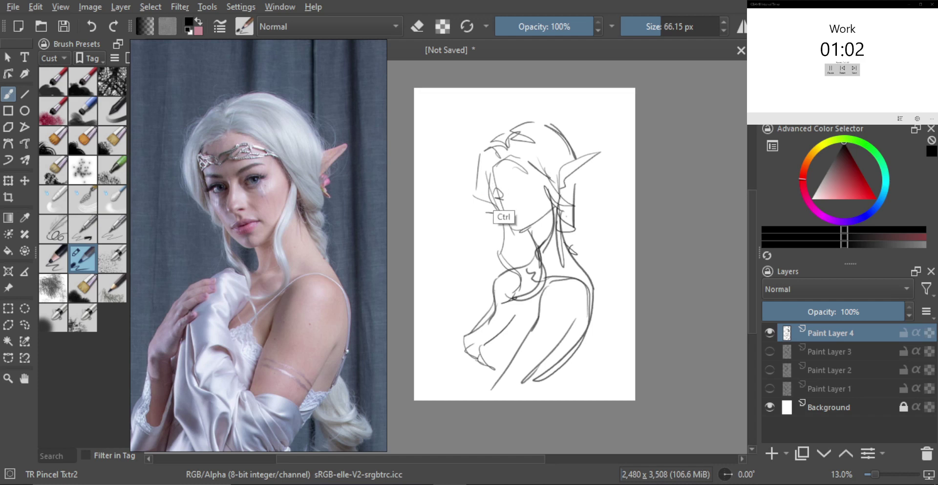
{"action": "key", "text": "ctrl+z"}
{"action": "key", "text": "ctrl+z"}
- Block in the eyes, nose and mouth on the tilted face
{"action": "left_click_drag", "start_coordinate": [492, 194], "coordinate": [517, 209]}
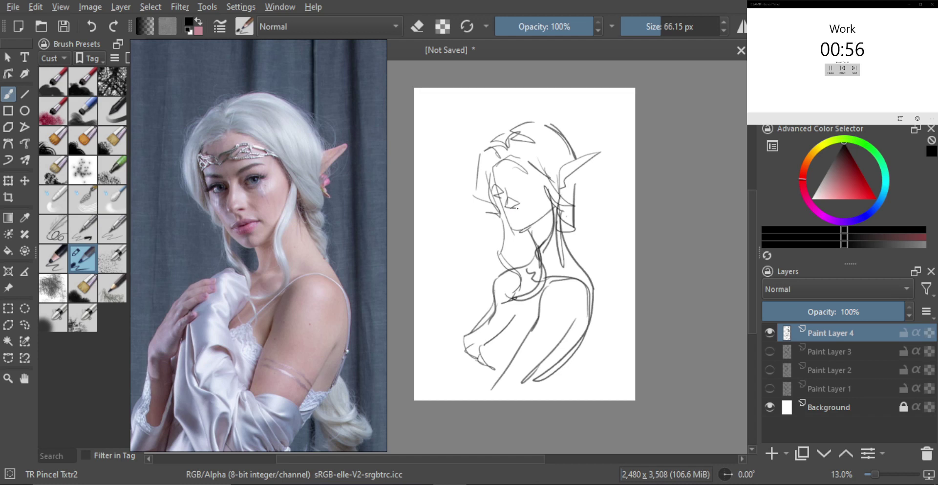
{"action": "left_click_drag", "start_coordinate": [509, 215], "coordinate": [527, 214]}
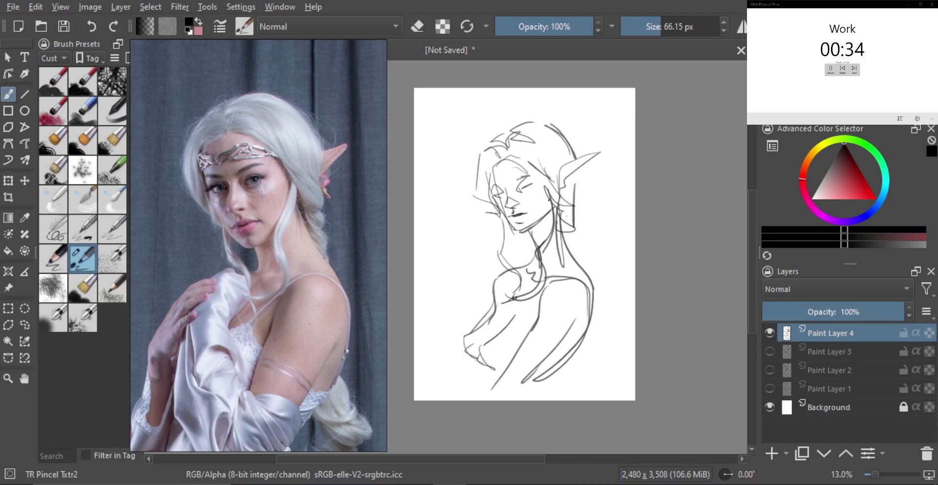
{"action": "left_click_drag", "start_coordinate": [517, 211], "coordinate": [533, 141]}
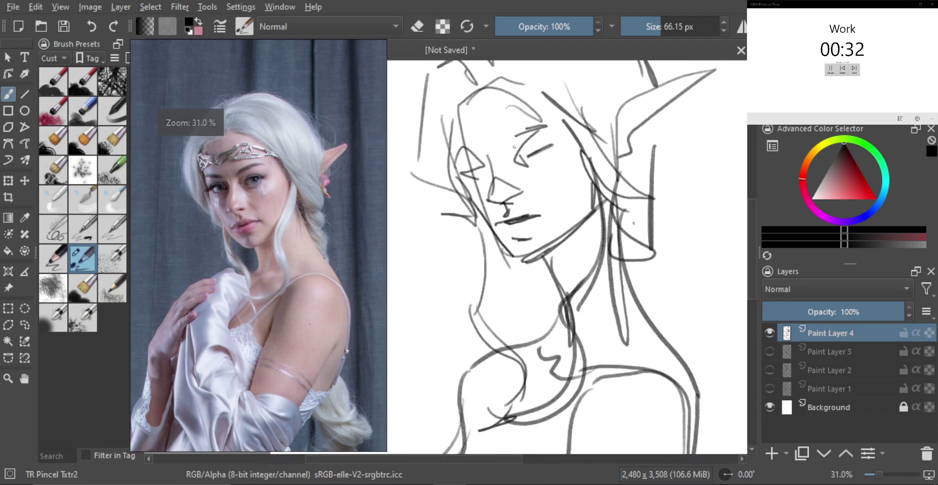
- Refine both eyes, the eyebrows, the nose and the lips of the tilted face with darker detail strokes
{"action": "mouse_move", "coordinate": [462, 173]}
{"action": "left_mouse_down"}
{"action": "mouse_move", "coordinate": [485, 171]}
{"action": "mouse_move", "coordinate": [466, 179]}
{"action": "mouse_move", "coordinate": [482, 185]}
{"action": "mouse_move", "coordinate": [484, 168]}
{"action": "left_mouse_up"}
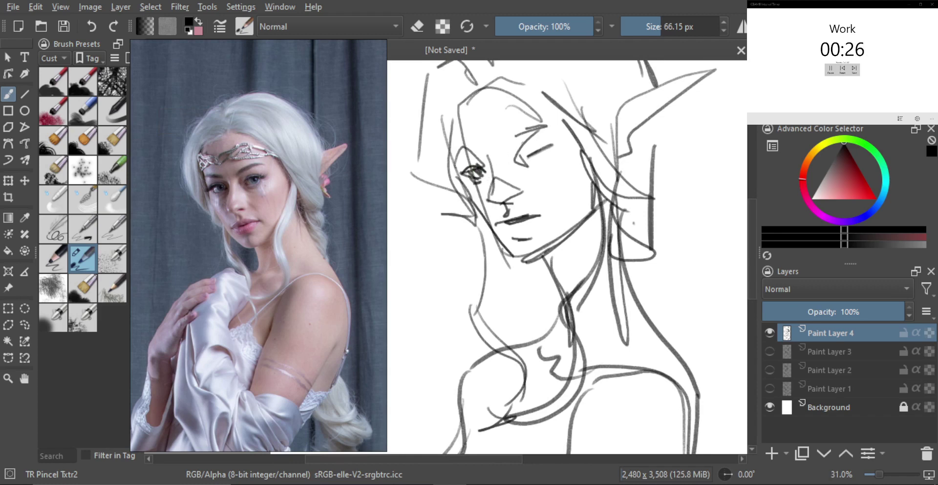
{"action": "mouse_move", "coordinate": [538, 147]}
{"action": "left_mouse_down"}
{"action": "mouse_move", "coordinate": [550, 146]}
{"action": "mouse_move", "coordinate": [522, 157]}
{"action": "mouse_move", "coordinate": [543, 169]}
{"action": "mouse_move", "coordinate": [545, 158]}
{"action": "mouse_move", "coordinate": [514, 160]}
{"action": "mouse_move", "coordinate": [507, 143]}
{"action": "mouse_move", "coordinate": [539, 122]}
{"action": "left_mouse_up"}
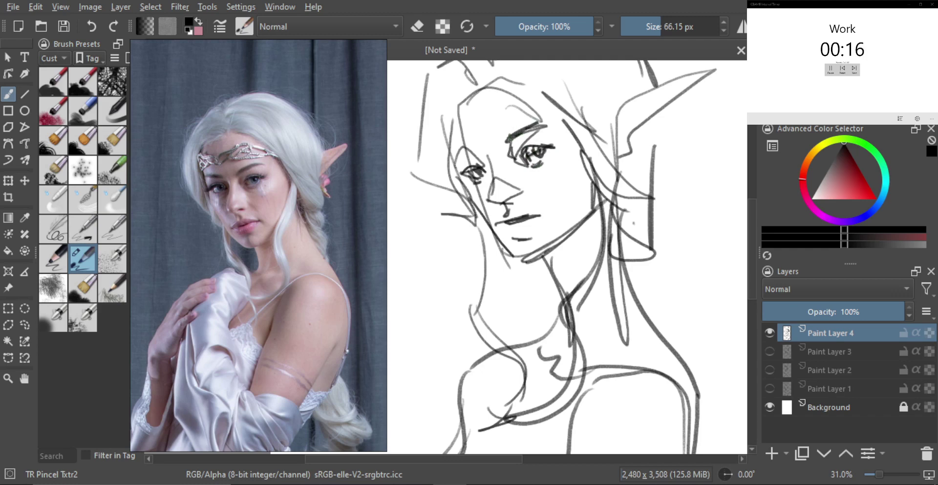
{"action": "mouse_move", "coordinate": [457, 160]}
{"action": "left_mouse_down"}
{"action": "mouse_move", "coordinate": [477, 153]}
{"action": "mouse_move", "coordinate": [454, 171]}
{"action": "mouse_move", "coordinate": [498, 239]}
{"action": "left_mouse_up"}
{"action": "key", "text": "ctrl+z"}
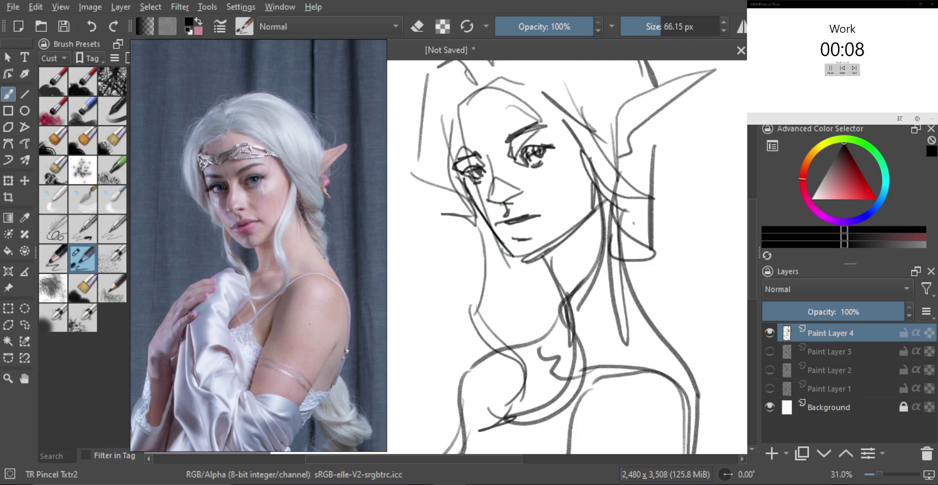
{"action": "mouse_move", "coordinate": [489, 200]}
{"action": "left_mouse_down"}
{"action": "mouse_move", "coordinate": [507, 172]}
{"action": "mouse_move", "coordinate": [520, 189]}
{"action": "left_mouse_up"}
{"action": "mouse_move", "coordinate": [504, 220]}
{"action": "left_mouse_down"}
{"action": "mouse_move", "coordinate": [537, 216]}
{"action": "mouse_move", "coordinate": [566, 278]}
{"action": "mouse_move", "coordinate": [533, 278]}
{"action": "left_mouse_up"}
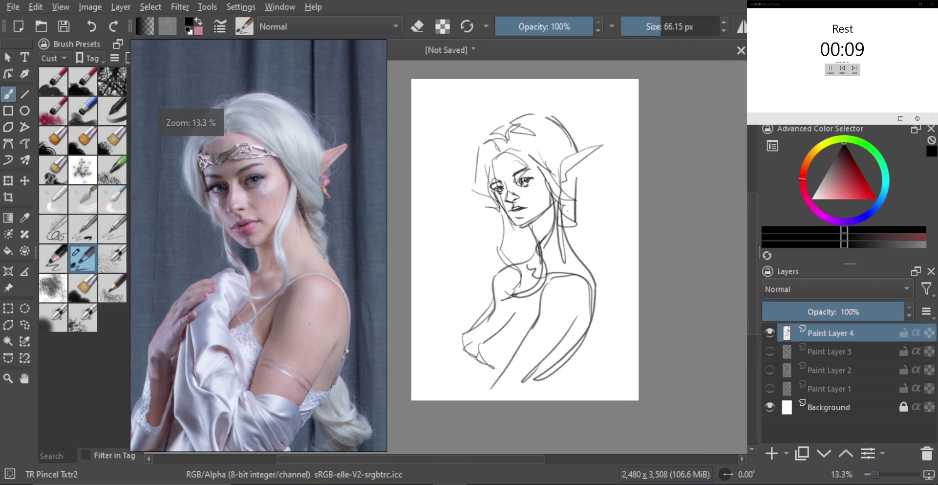
- Hide Paint Layer 4, add a new paint layer, and frame the reference photo of the elf in profile with flowers in her braid
{"action": "left_click", "coordinate": [770, 333]}
{"action": "left_click", "coordinate": [767, 448]}
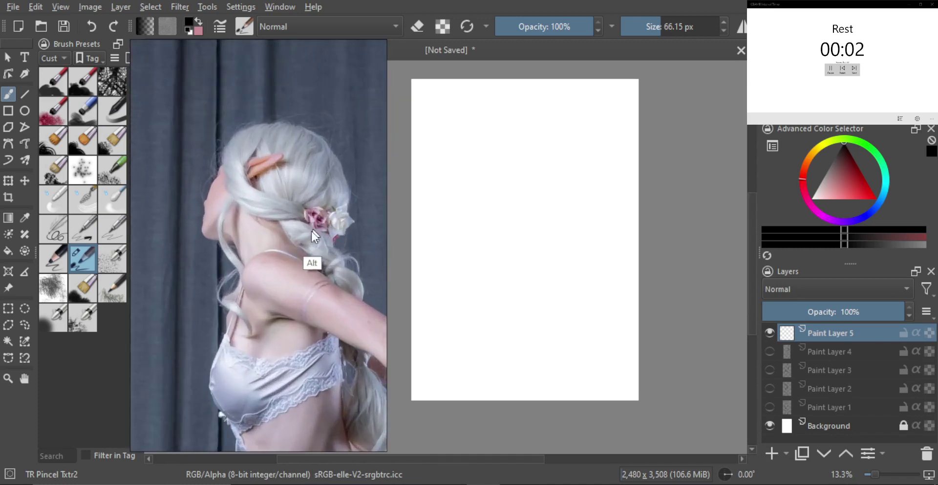
{"action": "left_click_drag", "start_coordinate": [303, 218], "coordinate": [299, 220]}
- Sketch the upturned face profile, the jawline, the round skull and the neck in the upper part of the canvas
{"action": "left_click_drag", "start_coordinate": [503, 200], "coordinate": [519, 193]}
{"action": "key", "text": "ctrl+z"}
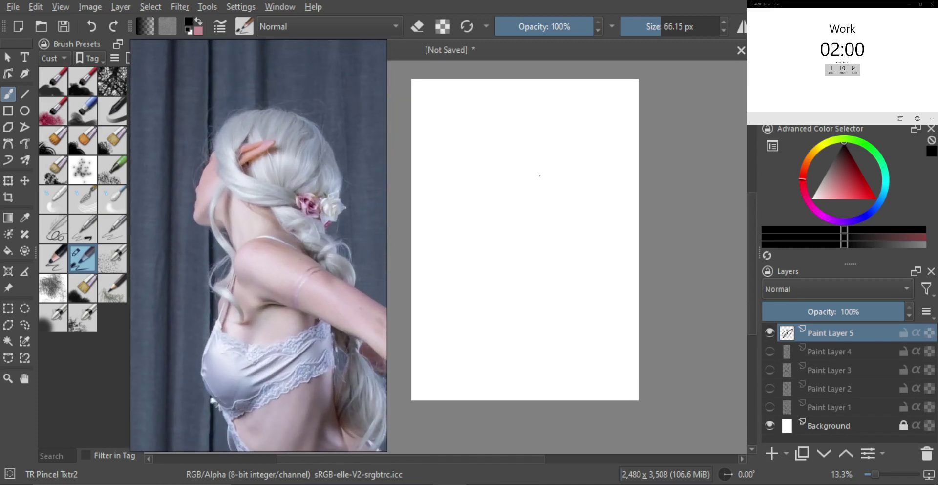
{"action": "mouse_move", "coordinate": [547, 152]}
{"action": "left_mouse_down"}
{"action": "mouse_move", "coordinate": [535, 143]}
{"action": "mouse_move", "coordinate": [498, 210]}
{"action": "mouse_move", "coordinate": [536, 192]}
{"action": "mouse_move", "coordinate": [525, 217]}
{"action": "mouse_move", "coordinate": [544, 260]}
{"action": "left_mouse_up"}
{"action": "key", "text": "ctrl+z"}
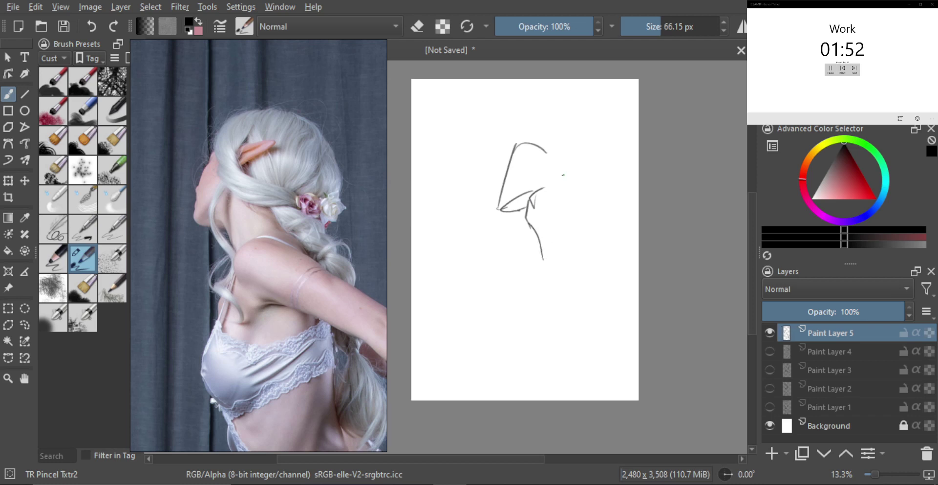
{"action": "left_click_drag", "start_coordinate": [527, 134], "coordinate": [562, 127]}
{"action": "mouse_move", "coordinate": [583, 137]}
{"action": "left_mouse_down"}
{"action": "mouse_move", "coordinate": [579, 241]}
{"action": "mouse_move", "coordinate": [557, 210]}
{"action": "left_mouse_up"}
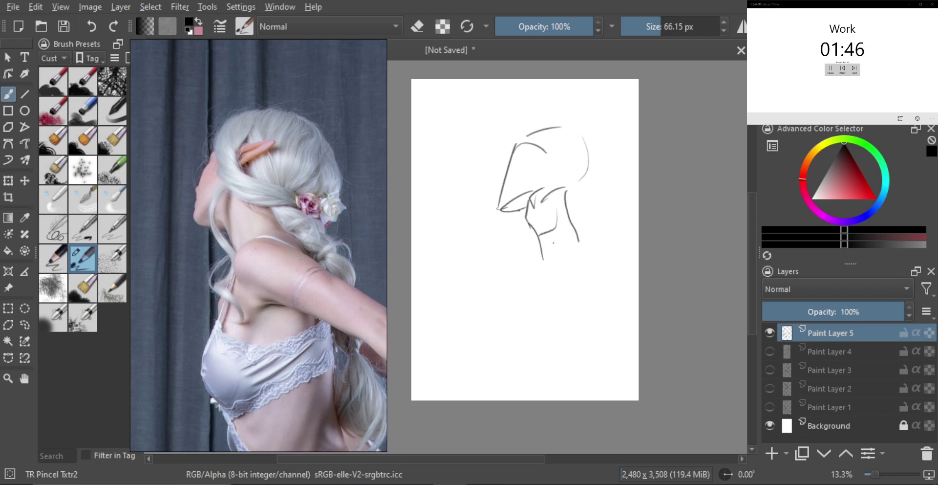
- Sketch the shoulder and the upper arm reaching backward below the neck
{"action": "mouse_move", "coordinate": [535, 262]}
{"action": "left_mouse_down"}
{"action": "mouse_move", "coordinate": [553, 289]}
{"action": "mouse_move", "coordinate": [547, 241]}
{"action": "mouse_move", "coordinate": [586, 261]}
{"action": "mouse_move", "coordinate": [546, 313]}
{"action": "left_mouse_up"}
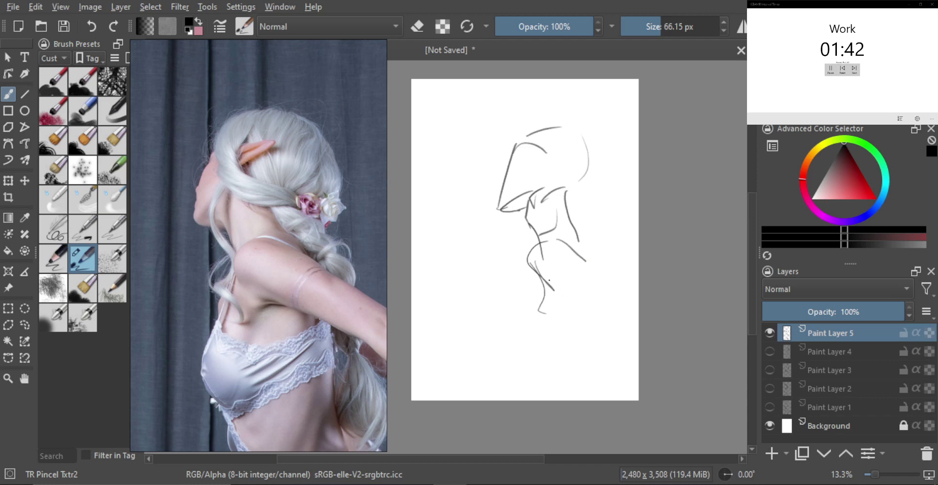
{"action": "left_click_drag", "start_coordinate": [536, 264], "coordinate": [565, 295]}
{"action": "mouse_move", "coordinate": [539, 248]}
{"action": "left_mouse_down"}
{"action": "mouse_move", "coordinate": [575, 262]}
{"action": "mouse_move", "coordinate": [570, 295]}
{"action": "mouse_move", "coordinate": [616, 332]}
{"action": "left_mouse_up"}
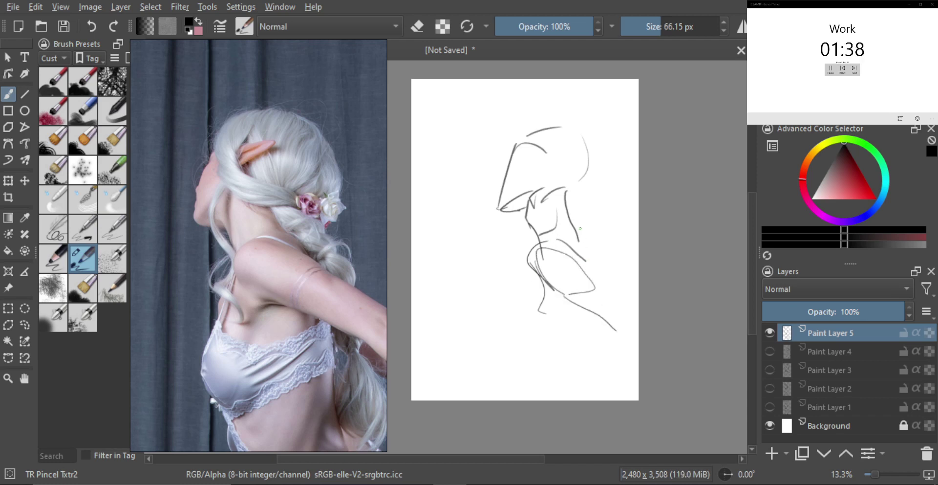
- Sketch the base of the neck, the chest contour, the side of the torso and the curve of the back
{"action": "left_click_drag", "start_coordinate": [576, 227], "coordinate": [517, 296]}
{"action": "key", "text": "ctrl+z"}
{"action": "mouse_move", "coordinate": [537, 240]}
{"action": "left_mouse_down"}
{"action": "mouse_move", "coordinate": [514, 320]}
{"action": "mouse_move", "coordinate": [524, 365]}
{"action": "left_mouse_up"}
{"action": "left_click_drag", "start_coordinate": [510, 326], "coordinate": [503, 349]}
{"action": "left_click_drag", "start_coordinate": [545, 321], "coordinate": [536, 364]}
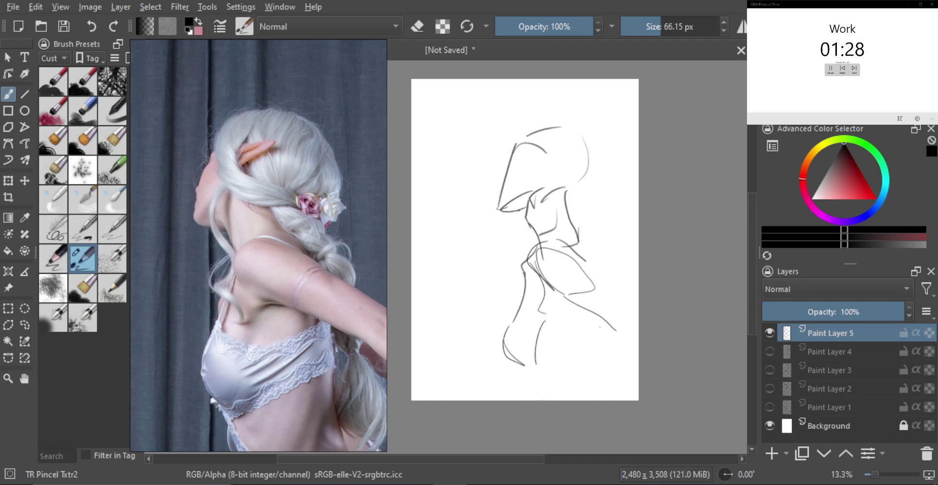
{"action": "left_click_drag", "start_coordinate": [570, 386], "coordinate": [587, 340]}
- Sketch the pointed ear with its inner folds behind the cheek
{"action": "mouse_move", "coordinate": [531, 186]}
{"action": "left_mouse_down"}
{"action": "mouse_move", "coordinate": [579, 147]}
{"action": "mouse_move", "coordinate": [571, 151]}
{"action": "left_mouse_up"}
{"action": "key", "text": "ctrl+z"}
{"action": "key", "text": "ctrl+z"}
{"action": "mouse_move", "coordinate": [548, 160]}
{"action": "left_mouse_down"}
{"action": "mouse_move", "coordinate": [543, 174]}
{"action": "mouse_move", "coordinate": [552, 176]}
{"action": "mouse_move", "coordinate": [558, 161]}
{"action": "left_mouse_up"}
{"action": "key", "text": "ctrl+z"}
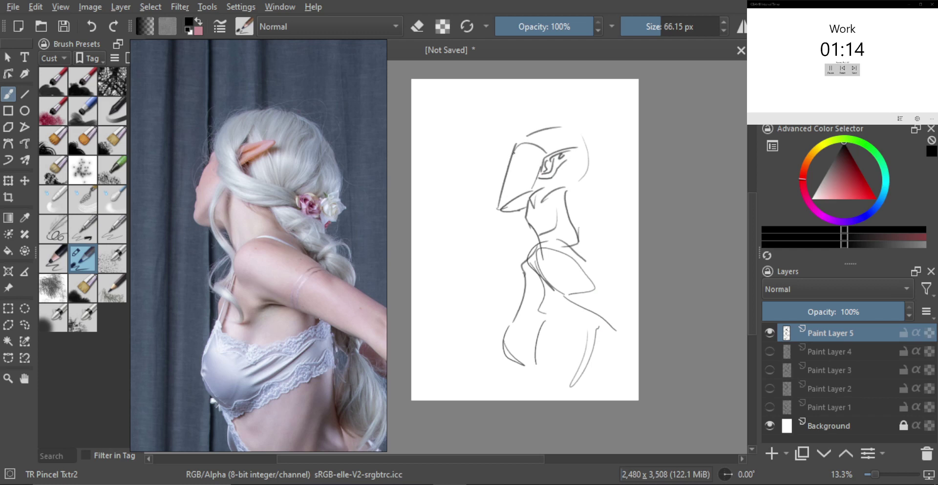
- Darken and refine the forehead, brow and nose along the face profile
{"action": "left_click_drag", "start_coordinate": [515, 148], "coordinate": [504, 182]}
{"action": "key", "text": "ctrl+z"}
{"action": "key", "text": "ctrl+z"}
{"action": "left_click_drag", "start_coordinate": [507, 170], "coordinate": [498, 202]}
{"action": "key", "text": "ctrl+z"}
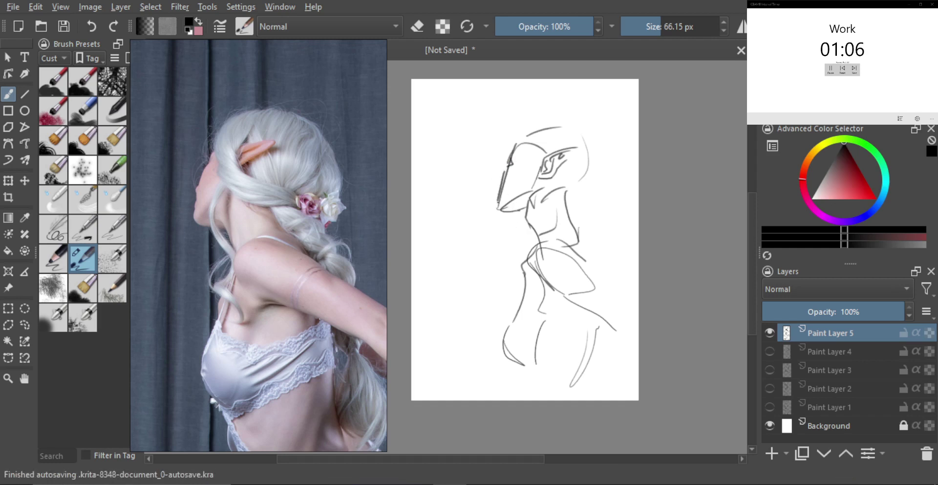
{"action": "left_click_drag", "start_coordinate": [506, 172], "coordinate": [497, 207]}
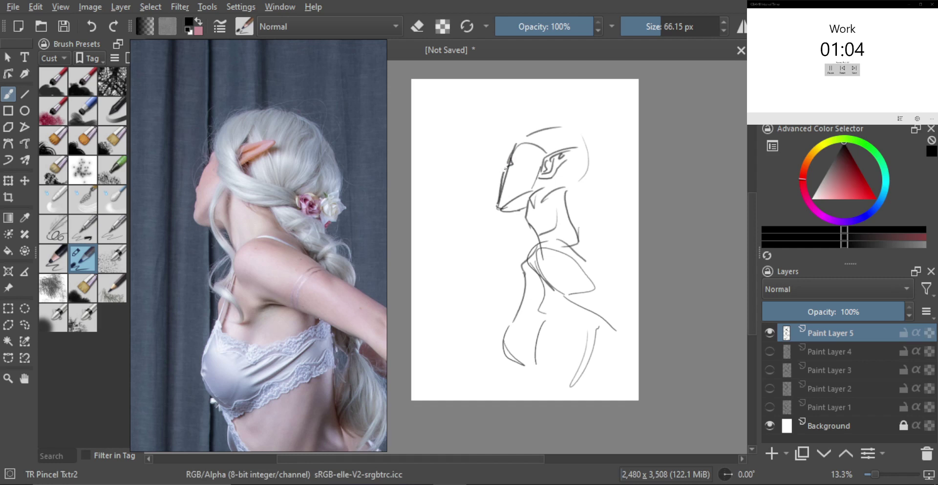
{"action": "key", "text": "ctrl+z"}
- Sketch the hair strands sweeping from the forehead around the ear and the flowers at the back of the head
{"action": "mouse_move", "coordinate": [516, 138]}
{"action": "left_mouse_down"}
{"action": "mouse_move", "coordinate": [512, 148]}
{"action": "mouse_move", "coordinate": [532, 123]}
{"action": "left_mouse_up"}
{"action": "left_click_drag", "start_coordinate": [542, 163], "coordinate": [554, 137]}
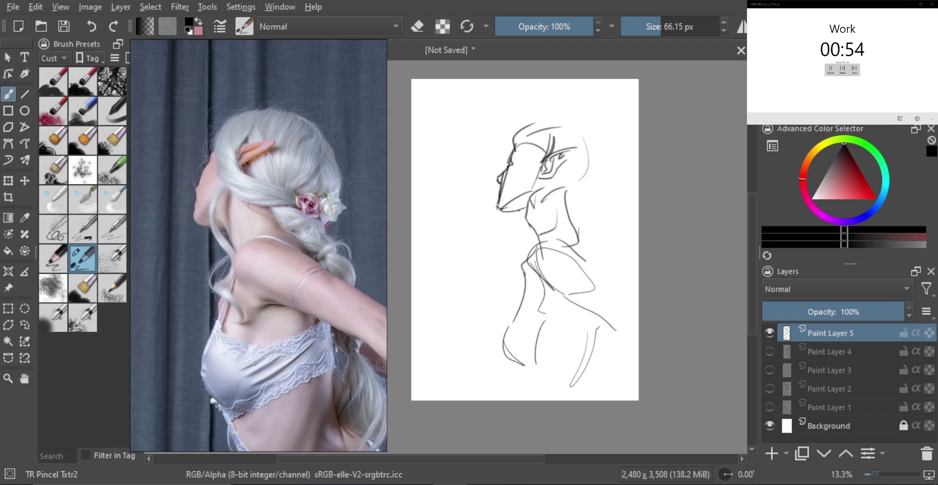
{"action": "left_click_drag", "start_coordinate": [543, 171], "coordinate": [535, 127]}
{"action": "mouse_move", "coordinate": [538, 165]}
{"action": "left_mouse_down"}
{"action": "mouse_move", "coordinate": [531, 131]}
{"action": "mouse_move", "coordinate": [536, 186]}
{"action": "mouse_move", "coordinate": [548, 196]}
{"action": "left_mouse_up"}
{"action": "mouse_move", "coordinate": [516, 160]}
{"action": "left_mouse_down"}
{"action": "mouse_move", "coordinate": [529, 183]}
{"action": "mouse_move", "coordinate": [574, 208]}
{"action": "left_mouse_up"}
{"action": "mouse_move", "coordinate": [537, 204]}
{"action": "left_mouse_down"}
{"action": "mouse_move", "coordinate": [592, 210]}
{"action": "mouse_move", "coordinate": [572, 209]}
{"action": "left_mouse_up"}
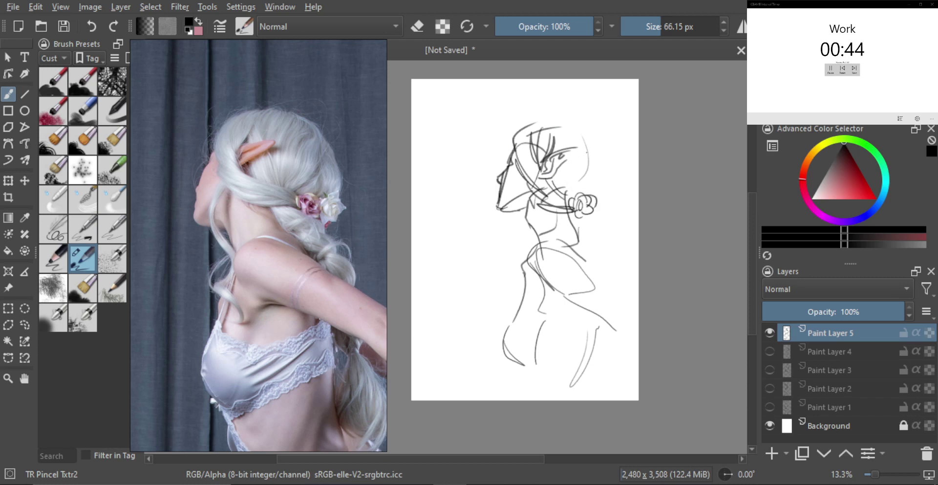
- Sketch the outer hair contour, the strands on the back of the head and the braid hanging behind the shoulder
{"action": "left_click_drag", "start_coordinate": [594, 153], "coordinate": [576, 198]}
{"action": "mouse_move", "coordinate": [552, 119]}
{"action": "left_mouse_down"}
{"action": "mouse_move", "coordinate": [595, 131]}
{"action": "mouse_move", "coordinate": [606, 159]}
{"action": "mouse_move", "coordinate": [594, 198]}
{"action": "left_mouse_up"}
{"action": "left_click_drag", "start_coordinate": [604, 144], "coordinate": [607, 188]}
{"action": "mouse_move", "coordinate": [560, 211]}
{"action": "left_mouse_down"}
{"action": "mouse_move", "coordinate": [599, 220]}
{"action": "mouse_move", "coordinate": [595, 243]}
{"action": "mouse_move", "coordinate": [590, 219]}
{"action": "mouse_move", "coordinate": [589, 246]}
{"action": "mouse_move", "coordinate": [599, 249]}
{"action": "mouse_move", "coordinate": [589, 254]}
{"action": "mouse_move", "coordinate": [603, 248]}
{"action": "mouse_move", "coordinate": [599, 270]}
{"action": "mouse_move", "coordinate": [621, 268]}
{"action": "mouse_move", "coordinate": [604, 275]}
{"action": "mouse_move", "coordinate": [634, 283]}
{"action": "left_mouse_up"}
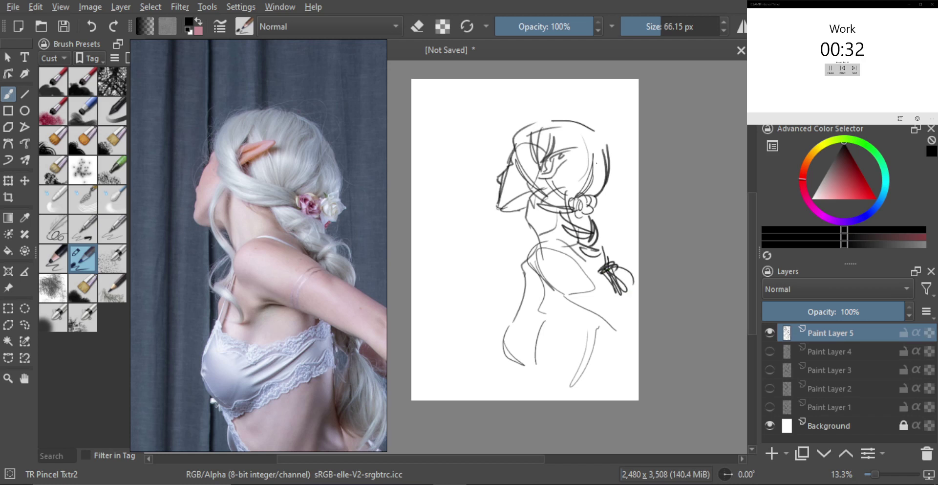
{"action": "left_click_drag", "start_coordinate": [580, 133], "coordinate": [570, 183]}
{"action": "left_click_drag", "start_coordinate": [588, 140], "coordinate": [572, 178]}
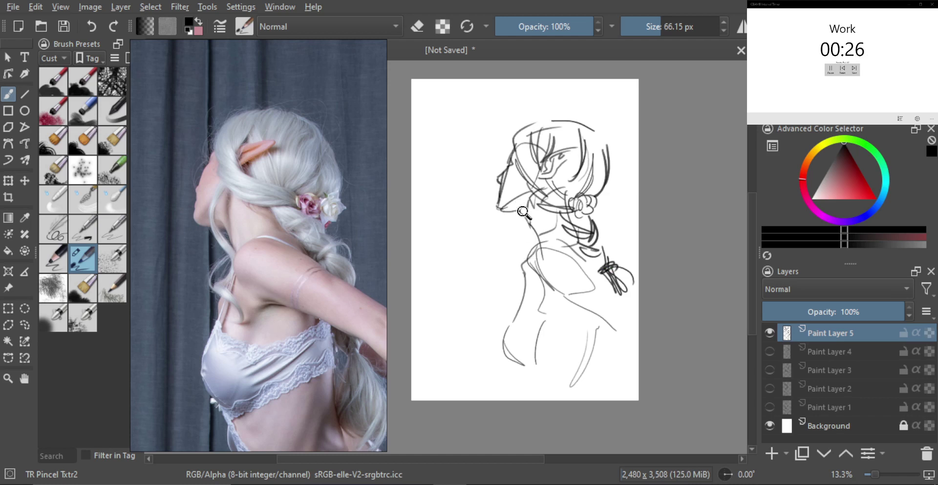
- Enlarge the brush to about 126 px or more and shade under the jaw, along the neck and behind the shoulder
{"action": "key", "text": "bracketright"}
{"action": "key", "text": "bracketright"}
{"action": "key", "text": "bracketright"}
{"action": "key", "text": "bracketright"}
{"action": "key", "text": "bracketright"}
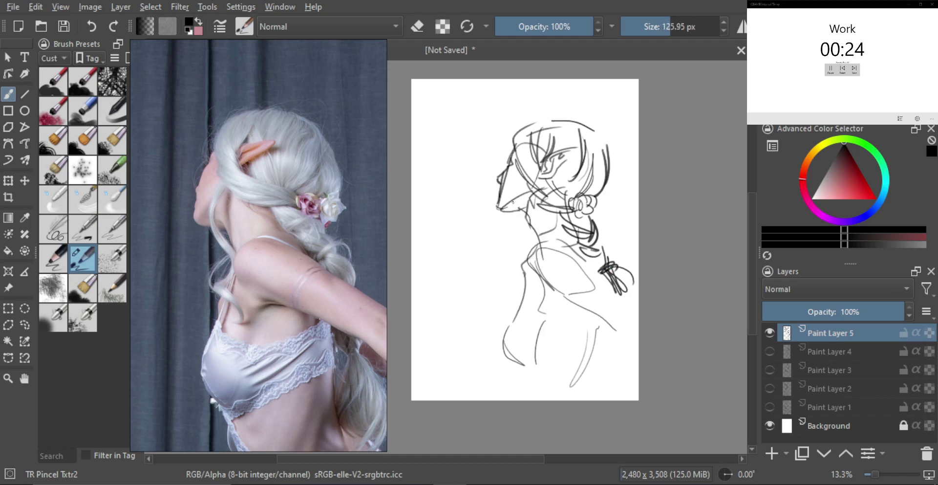
{"action": "mouse_move", "coordinate": [533, 192]}
{"action": "left_mouse_down"}
{"action": "mouse_move", "coordinate": [504, 211]}
{"action": "mouse_move", "coordinate": [536, 204]}
{"action": "mouse_move", "coordinate": [539, 236]}
{"action": "mouse_move", "coordinate": [519, 204]}
{"action": "mouse_move", "coordinate": [574, 222]}
{"action": "mouse_move", "coordinate": [570, 238]}
{"action": "left_mouse_up"}
{"action": "key", "text": "bracketright"}
{"action": "mouse_move", "coordinate": [559, 211]}
{"action": "left_mouse_down"}
{"action": "mouse_move", "coordinate": [559, 244]}
{"action": "mouse_move", "coordinate": [589, 279]}
{"action": "left_mouse_up"}
- Enlarge the brush to about 271 px and fill the hair around the ear and back of the head with dark strokes
{"action": "key", "text": "bracketright"}
{"action": "mouse_move", "coordinate": [557, 145]}
{"action": "left_mouse_down"}
{"action": "mouse_move", "coordinate": [592, 132]}
{"action": "mouse_move", "coordinate": [599, 159]}
{"action": "mouse_move", "coordinate": [563, 179]}
{"action": "mouse_move", "coordinate": [570, 178]}
{"action": "mouse_move", "coordinate": [559, 195]}
{"action": "mouse_move", "coordinate": [593, 179]}
{"action": "mouse_move", "coordinate": [538, 129]}
{"action": "mouse_move", "coordinate": [557, 136]}
{"action": "left_mouse_up"}
{"action": "key", "text": "bracketright"}
{"action": "key", "text": "bracketleft"}
{"action": "key", "text": "bracketright"}
{"action": "mouse_move", "coordinate": [527, 165]}
{"action": "left_mouse_down"}
{"action": "mouse_move", "coordinate": [519, 168]}
{"action": "mouse_move", "coordinate": [539, 175]}
{"action": "mouse_move", "coordinate": [564, 207]}
{"action": "mouse_move", "coordinate": [577, 198]}
{"action": "left_mouse_up"}
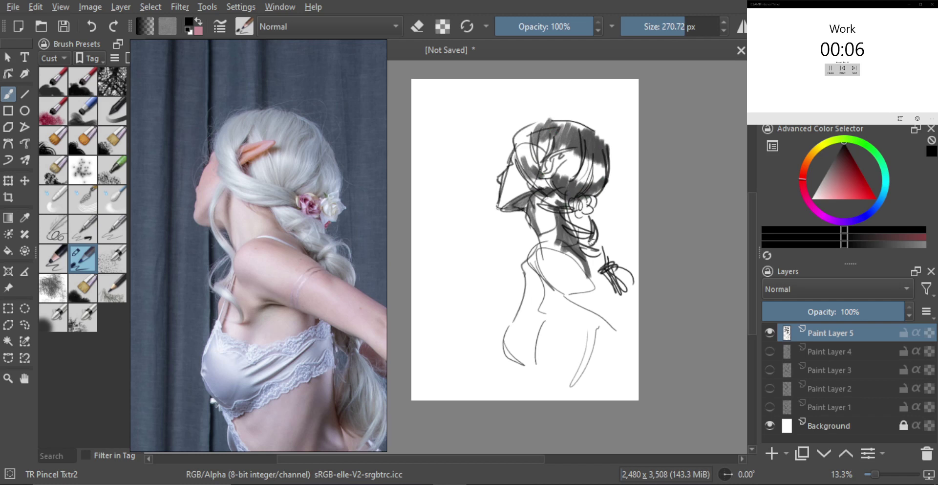
- Darken the braid below the flowers and shade under the upper arm, using a brush of about 303 to 309 px
{"action": "key", "text": "bracketright"}
{"action": "left_click_drag", "start_coordinate": [584, 241], "coordinate": [601, 262]}
{"action": "key", "text": "bracketright"}
{"action": "key", "text": "bracketright"}
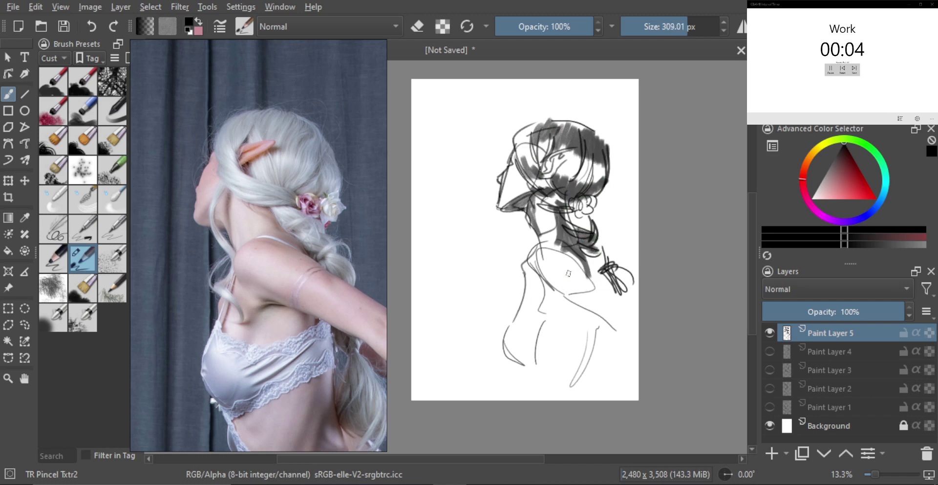
{"action": "mouse_move", "coordinate": [545, 273]}
{"action": "left_mouse_down"}
{"action": "mouse_move", "coordinate": [554, 293]}
{"action": "mouse_move", "coordinate": [545, 315]}
{"action": "left_mouse_up"}
{"action": "key", "text": "bracketleft"}
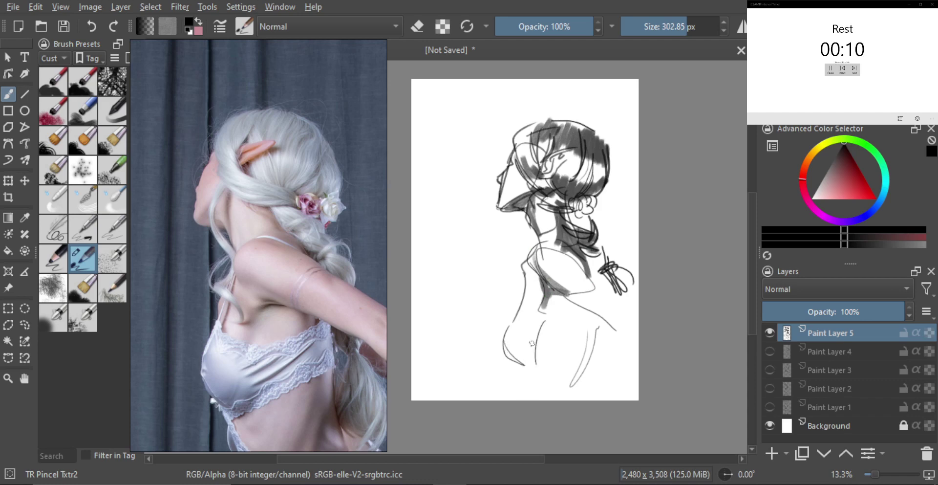
{"action": "left_click_drag", "start_coordinate": [565, 314], "coordinate": [562, 350]}
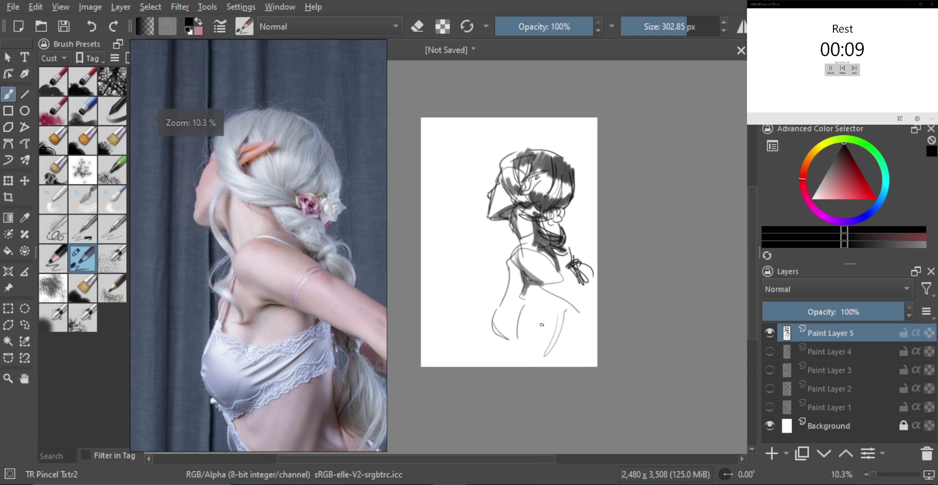
- Hide Paint Layer 5, add a new paint layer, and frame the upper body of the smiling, arms-outstretched reference photo
{"action": "left_click", "coordinate": [771, 332]}
{"action": "left_click", "coordinate": [772, 452]}
{"action": "scroll", "coordinate": [265, 259], "scroll_direction": "down", "scroll_amount": 6}
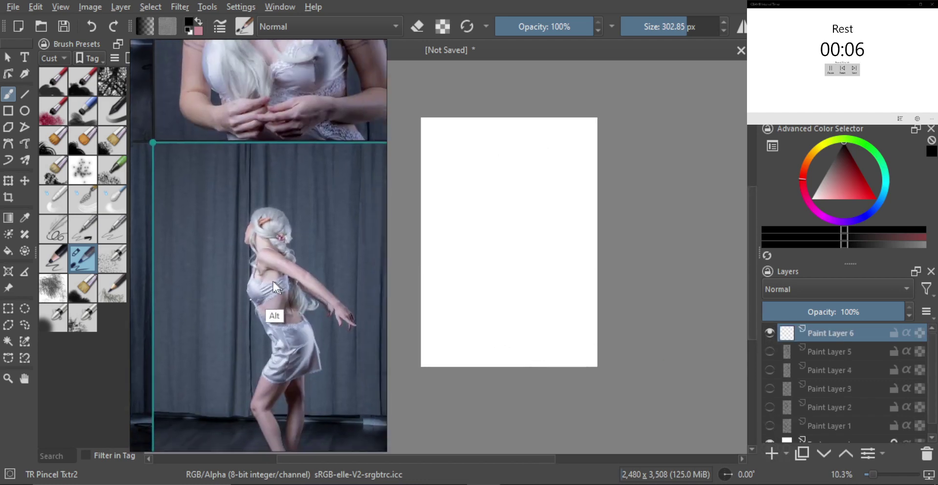
{"action": "scroll", "coordinate": [273, 281], "scroll_direction": "down", "scroll_amount": 6}
{"action": "left_click_drag", "start_coordinate": [264, 273], "coordinate": [306, 191]}
{"action": "left_click", "coordinate": [236, 193]}
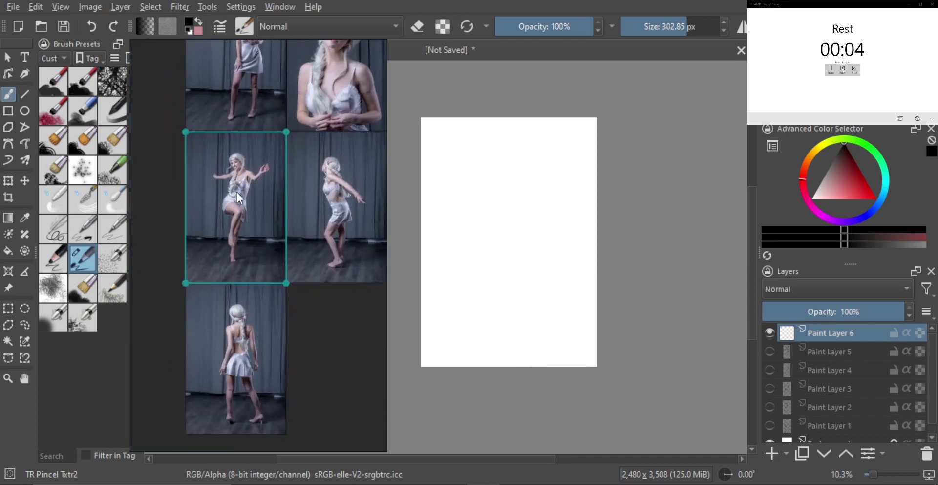
{"action": "scroll", "coordinate": [236, 190], "scroll_direction": "up", "scroll_amount": 7}
{"action": "left_click_drag", "start_coordinate": [295, 151], "coordinate": [271, 218]}
{"action": "scroll", "coordinate": [274, 200], "scroll_direction": "up", "scroll_amount": 1}
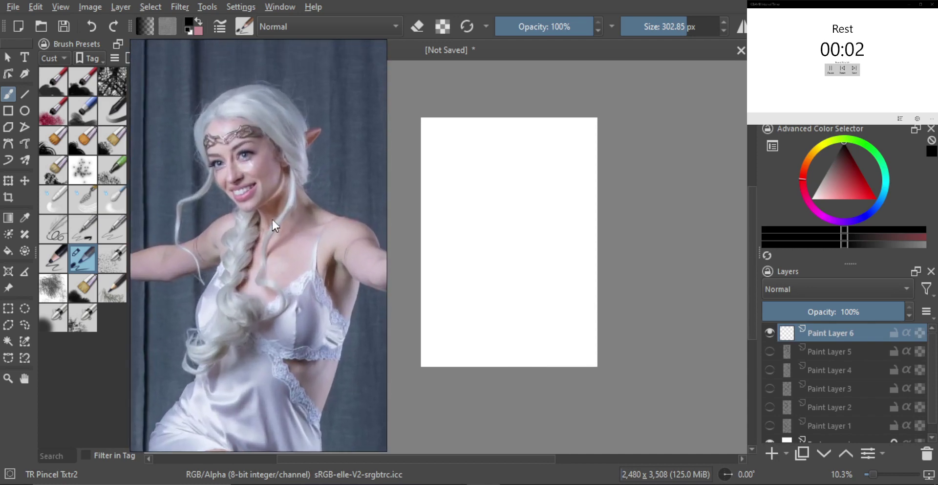
- Sketch the tilted head outline, smiling face and pointed ear with a brush of about 165 px
{"action": "mouse_move", "coordinate": [491, 217]}
{"action": "left_mouse_down"}
{"action": "mouse_move", "coordinate": [529, 215]}
{"action": "mouse_move", "coordinate": [491, 213]}
{"action": "left_mouse_up"}
{"action": "key", "text": "ctrl+z"}
{"action": "mouse_move", "coordinate": [496, 165]}
{"action": "left_mouse_down"}
{"action": "mouse_move", "coordinate": [478, 194]}
{"action": "mouse_move", "coordinate": [510, 215]}
{"action": "left_mouse_up"}
{"action": "mouse_move", "coordinate": [484, 173]}
{"action": "left_mouse_down"}
{"action": "mouse_move", "coordinate": [520, 169]}
{"action": "mouse_move", "coordinate": [479, 186]}
{"action": "mouse_move", "coordinate": [493, 244]}
{"action": "mouse_move", "coordinate": [528, 222]}
{"action": "mouse_move", "coordinate": [523, 188]}
{"action": "mouse_move", "coordinate": [544, 175]}
{"action": "left_mouse_up"}
{"action": "mouse_move", "coordinate": [548, 176]}
{"action": "left_mouse_down"}
{"action": "mouse_move", "coordinate": [536, 201]}
{"action": "mouse_move", "coordinate": [490, 204]}
{"action": "mouse_move", "coordinate": [512, 192]}
{"action": "mouse_move", "coordinate": [512, 227]}
{"action": "left_mouse_up"}
{"action": "scroll", "coordinate": [499, 211], "scroll_direction": "up", "scroll_amount": 1}
{"action": "key", "text": "ctrl+z"}
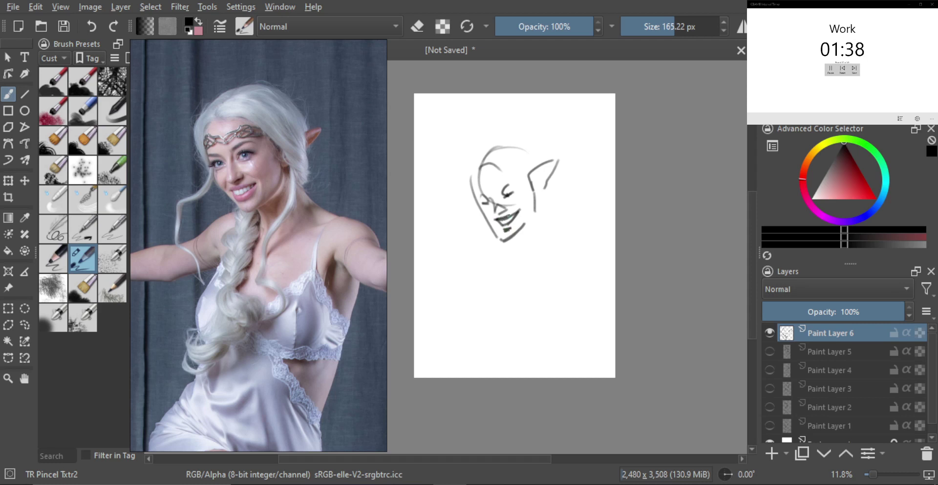
- Draw the neck and collarbone line, then the rounded near shoulder and its upper arm
{"action": "mouse_move", "coordinate": [538, 191]}
{"action": "left_mouse_down"}
{"action": "mouse_move", "coordinate": [553, 248]}
{"action": "mouse_move", "coordinate": [523, 258]}
{"action": "mouse_move", "coordinate": [559, 250]}
{"action": "mouse_move", "coordinate": [515, 277]}
{"action": "left_mouse_up"}
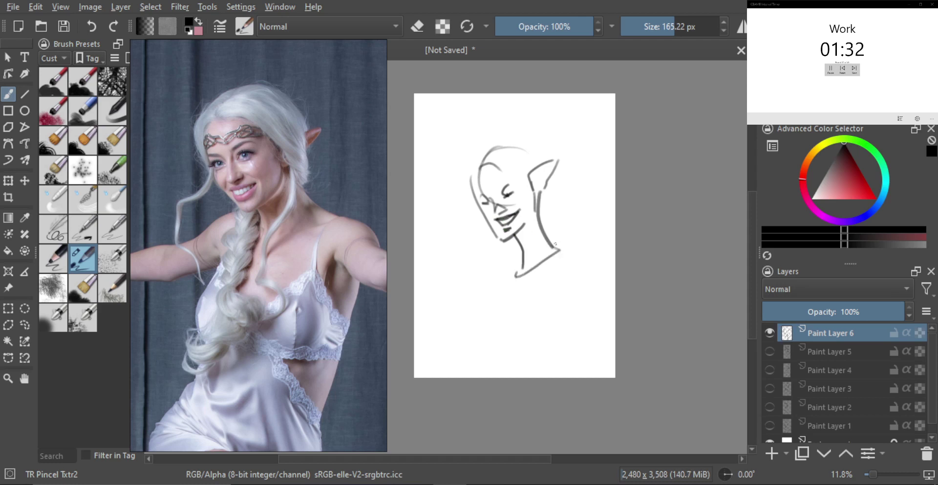
{"action": "mouse_move", "coordinate": [555, 239]}
{"action": "left_mouse_down"}
{"action": "mouse_move", "coordinate": [590, 253]}
{"action": "mouse_move", "coordinate": [586, 307]}
{"action": "mouse_move", "coordinate": [592, 294]}
{"action": "mouse_move", "coordinate": [579, 329]}
{"action": "left_mouse_up"}
{"action": "mouse_move", "coordinate": [581, 252]}
{"action": "left_mouse_down"}
{"action": "mouse_move", "coordinate": [567, 283]}
{"action": "mouse_move", "coordinate": [584, 294]}
{"action": "mouse_move", "coordinate": [604, 253]}
{"action": "mouse_move", "coordinate": [611, 275]}
{"action": "left_mouse_up"}
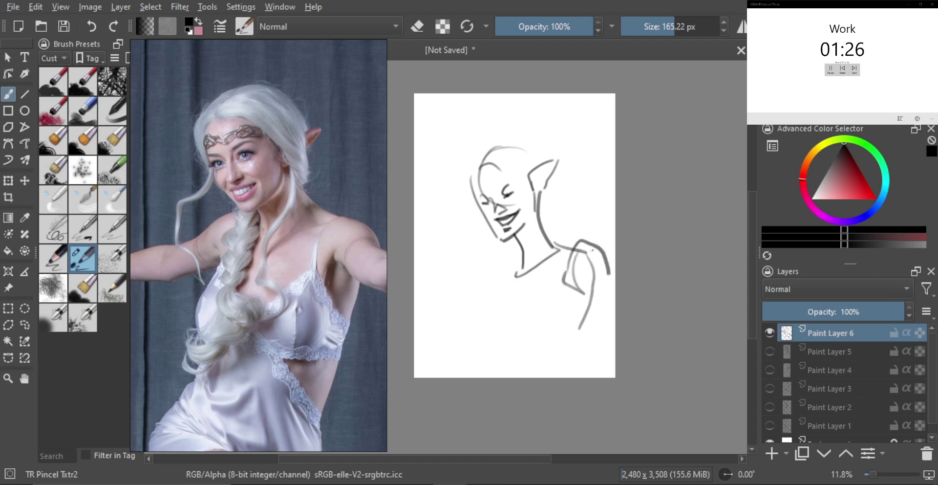
{"action": "key", "text": "ctrl+z"}
{"action": "mouse_move", "coordinate": [539, 270]}
{"action": "left_mouse_down"}
{"action": "mouse_move", "coordinate": [562, 252]}
{"action": "mouse_move", "coordinate": [605, 255]}
{"action": "mouse_move", "coordinate": [574, 276]}
{"action": "mouse_move", "coordinate": [587, 288]}
{"action": "left_mouse_up"}
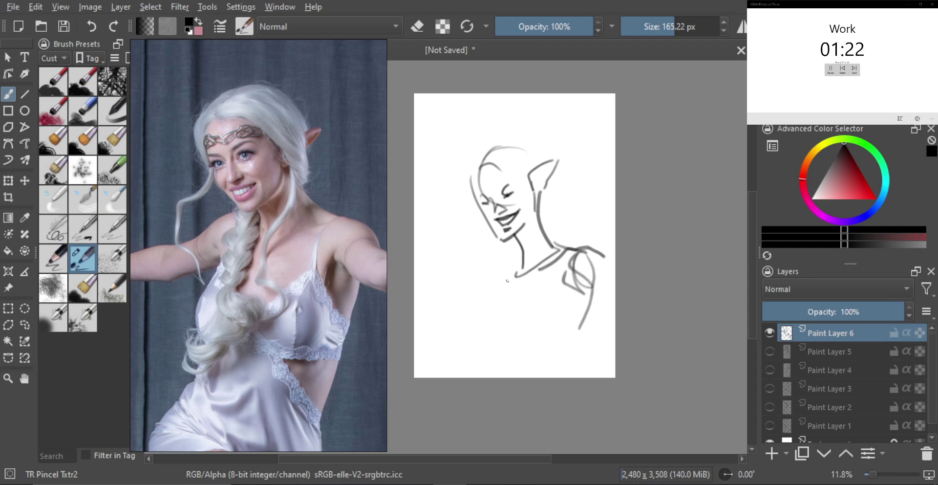
- Sketch the far shoulder with its outstretched upper arm and mark the lower curves of the bust
{"action": "mouse_move", "coordinate": [498, 274]}
{"action": "left_mouse_down"}
{"action": "mouse_move", "coordinate": [475, 340]}
{"action": "mouse_move", "coordinate": [489, 301]}
{"action": "mouse_move", "coordinate": [473, 319]}
{"action": "mouse_move", "coordinate": [482, 348]}
{"action": "left_mouse_up"}
{"action": "key", "text": "ctrl+z"}
{"action": "left_click_drag", "start_coordinate": [472, 344], "coordinate": [485, 344]}
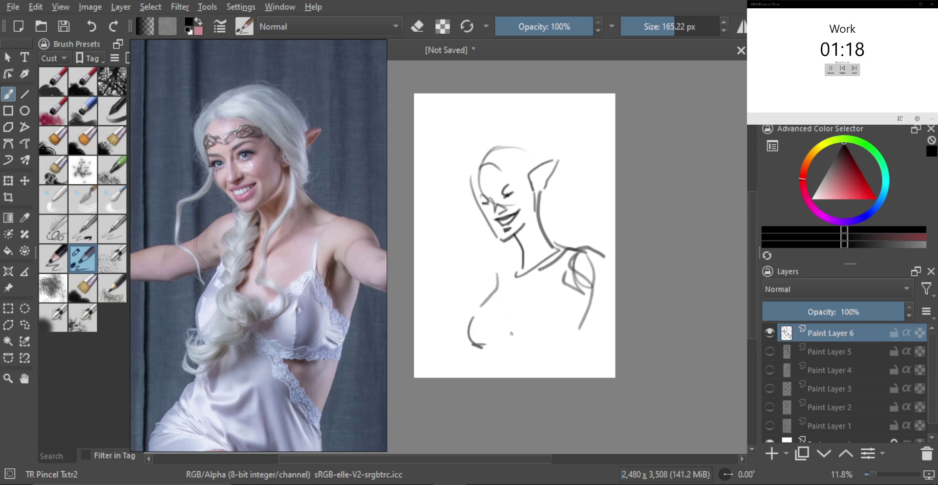
{"action": "left_click_drag", "start_coordinate": [520, 317], "coordinate": [523, 358]}
{"action": "mouse_move", "coordinate": [492, 285]}
{"action": "left_mouse_down"}
{"action": "mouse_move", "coordinate": [520, 249]}
{"action": "mouse_move", "coordinate": [450, 286]}
{"action": "mouse_move", "coordinate": [452, 306]}
{"action": "mouse_move", "coordinate": [479, 300]}
{"action": "left_mouse_up"}
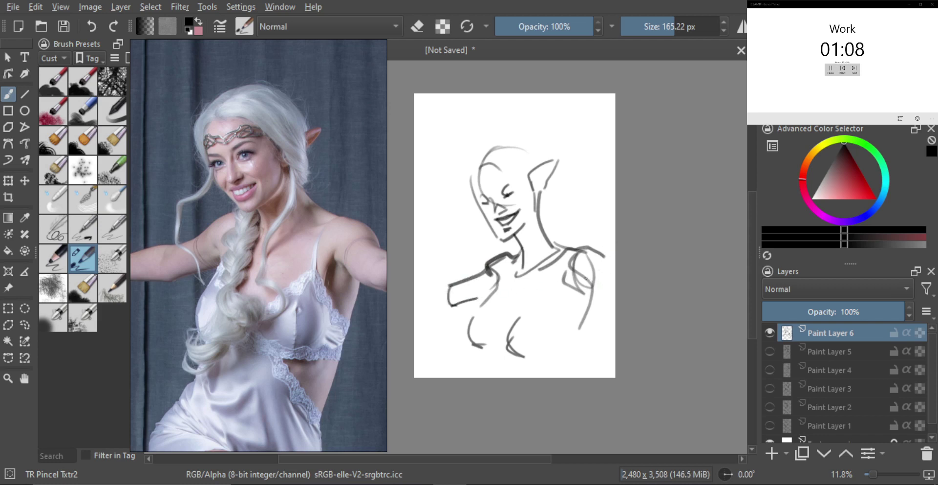
- Draw the dress straps, neckline and bust outline, with the scalloped lace edge below the near arm and cup
{"action": "mouse_move", "coordinate": [557, 264]}
{"action": "left_mouse_down"}
{"action": "mouse_move", "coordinate": [562, 249]}
{"action": "mouse_move", "coordinate": [549, 298]}
{"action": "left_mouse_up"}
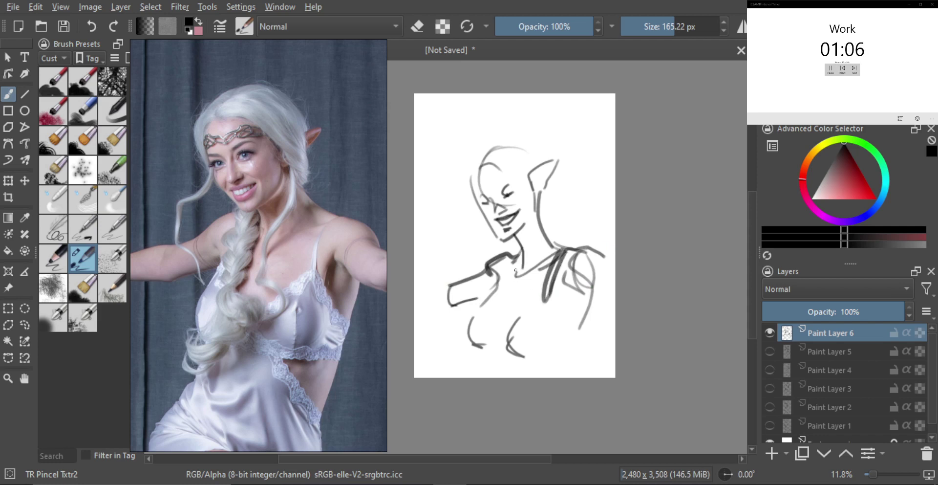
{"action": "left_click_drag", "start_coordinate": [513, 260], "coordinate": [462, 338]}
{"action": "left_click_drag", "start_coordinate": [461, 333], "coordinate": [470, 345]}
{"action": "mouse_move", "coordinate": [495, 295]}
{"action": "left_mouse_down"}
{"action": "mouse_move", "coordinate": [499, 343]}
{"action": "mouse_move", "coordinate": [551, 296]}
{"action": "mouse_move", "coordinate": [558, 345]}
{"action": "mouse_move", "coordinate": [542, 358]}
{"action": "left_mouse_up"}
{"action": "key", "text": "ctrl+z"}
{"action": "mouse_move", "coordinate": [547, 300]}
{"action": "left_mouse_down"}
{"action": "mouse_move", "coordinate": [560, 334]}
{"action": "mouse_move", "coordinate": [519, 364]}
{"action": "left_mouse_up"}
{"action": "left_click_drag", "start_coordinate": [544, 353], "coordinate": [485, 349]}
{"action": "left_click_drag", "start_coordinate": [471, 357], "coordinate": [492, 355]}
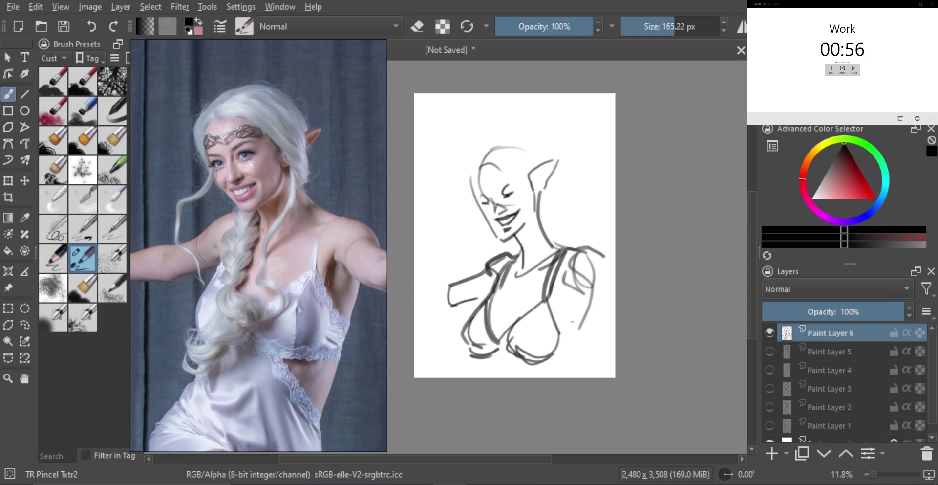
{"action": "mouse_move", "coordinate": [553, 302]}
{"action": "left_mouse_down"}
{"action": "mouse_move", "coordinate": [563, 330]}
{"action": "mouse_move", "coordinate": [582, 326]}
{"action": "left_mouse_up"}
{"action": "left_click_drag", "start_coordinate": [555, 356], "coordinate": [575, 345]}
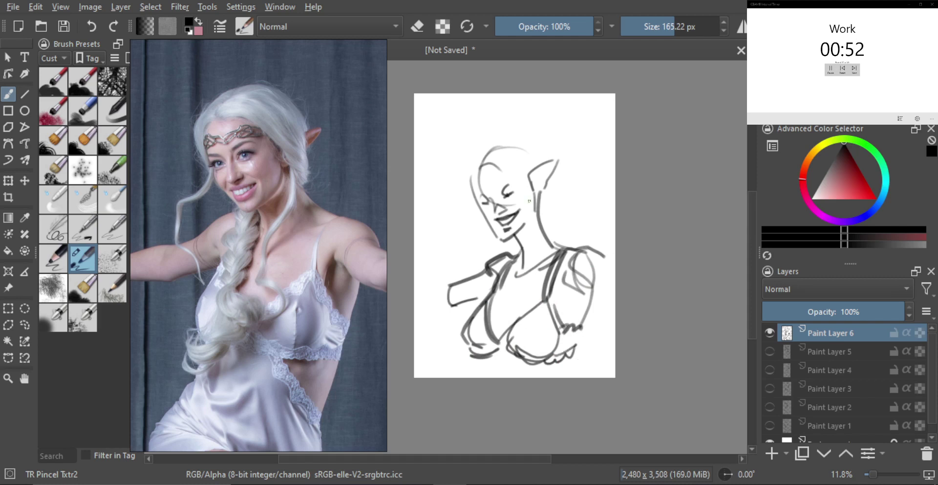
- Sketch the wavy loose strand beside the face, the hairline, and the hair locks falling along the neck and chest
{"action": "mouse_move", "coordinate": [464, 188]}
{"action": "left_mouse_down"}
{"action": "mouse_move", "coordinate": [478, 206]}
{"action": "mouse_move", "coordinate": [449, 270]}
{"action": "mouse_move", "coordinate": [459, 297]}
{"action": "mouse_move", "coordinate": [450, 248]}
{"action": "left_mouse_up"}
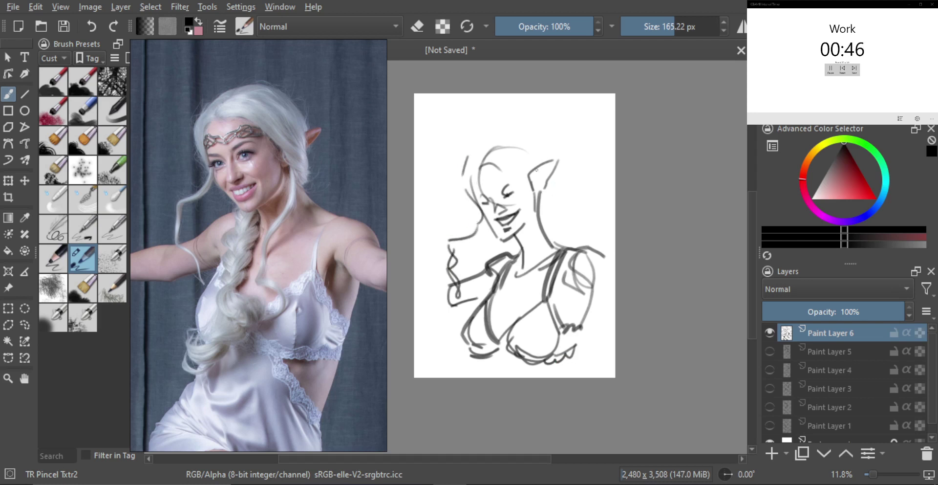
{"action": "left_click_drag", "start_coordinate": [479, 165], "coordinate": [474, 193]}
{"action": "mouse_move", "coordinate": [495, 165]}
{"action": "left_mouse_down"}
{"action": "mouse_move", "coordinate": [529, 177]}
{"action": "mouse_move", "coordinate": [551, 228]}
{"action": "mouse_move", "coordinate": [544, 222]}
{"action": "left_mouse_up"}
{"action": "key", "text": "ctrl+z"}
{"action": "mouse_move", "coordinate": [529, 189]}
{"action": "left_mouse_down"}
{"action": "mouse_move", "coordinate": [537, 255]}
{"action": "mouse_move", "coordinate": [523, 331]}
{"action": "left_mouse_up"}
{"action": "left_click_drag", "start_coordinate": [520, 261], "coordinate": [530, 300]}
{"action": "left_click_drag", "start_coordinate": [534, 201], "coordinate": [539, 236]}
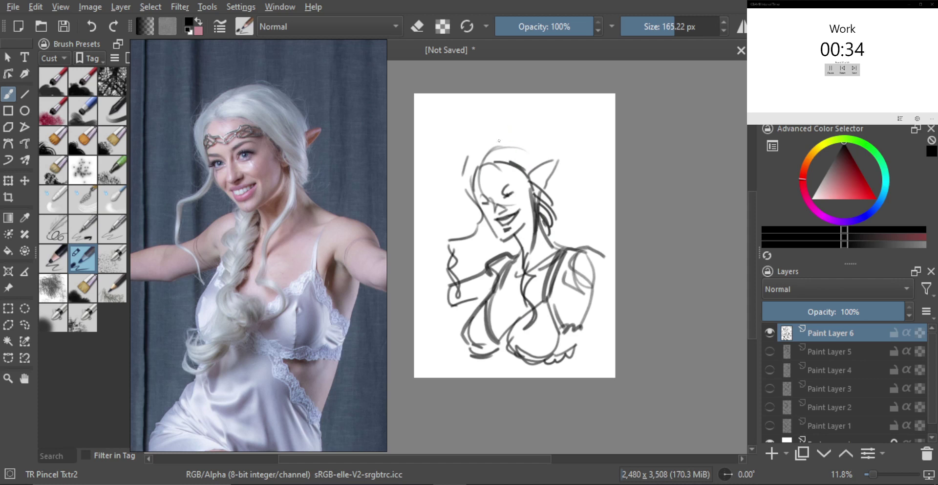
- Draw the outer contour of the hair over the top of the head with bold curved strokes
{"action": "mouse_move", "coordinate": [484, 163]}
{"action": "left_mouse_down"}
{"action": "mouse_move", "coordinate": [508, 132]}
{"action": "mouse_move", "coordinate": [549, 163]}
{"action": "left_mouse_up"}
{"action": "key", "text": "ctrl+z"}
{"action": "left_click_drag", "start_coordinate": [514, 138], "coordinate": [546, 161]}
{"action": "mouse_move", "coordinate": [515, 136]}
{"action": "left_mouse_down"}
{"action": "mouse_move", "coordinate": [543, 150]}
{"action": "mouse_move", "coordinate": [538, 160]}
{"action": "left_mouse_up"}
{"action": "left_click_drag", "start_coordinate": [495, 139], "coordinate": [475, 157]}
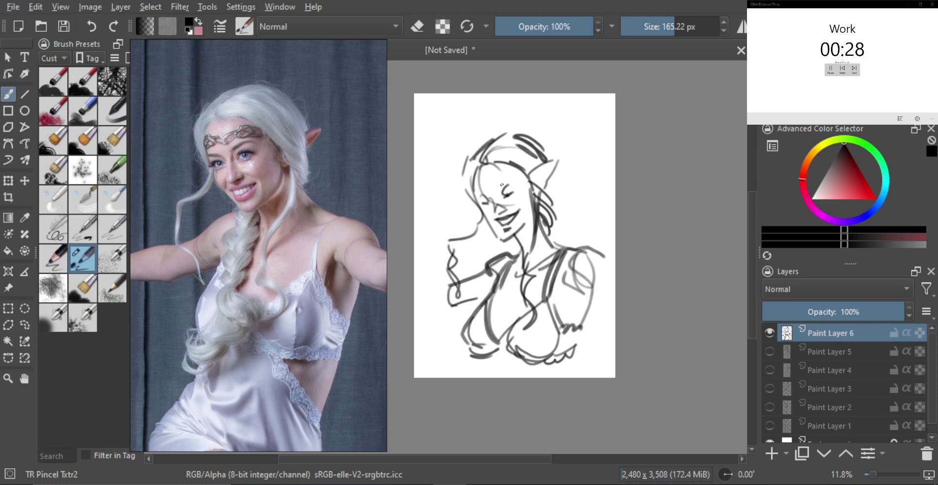
- Reduce the brush to about 108 px and reinforce the jaw, nose, smile and eyes
{"action": "left_click_drag", "start_coordinate": [488, 222], "coordinate": [509, 149]}
{"action": "left_click_drag", "start_coordinate": [518, 178], "coordinate": [521, 171]}
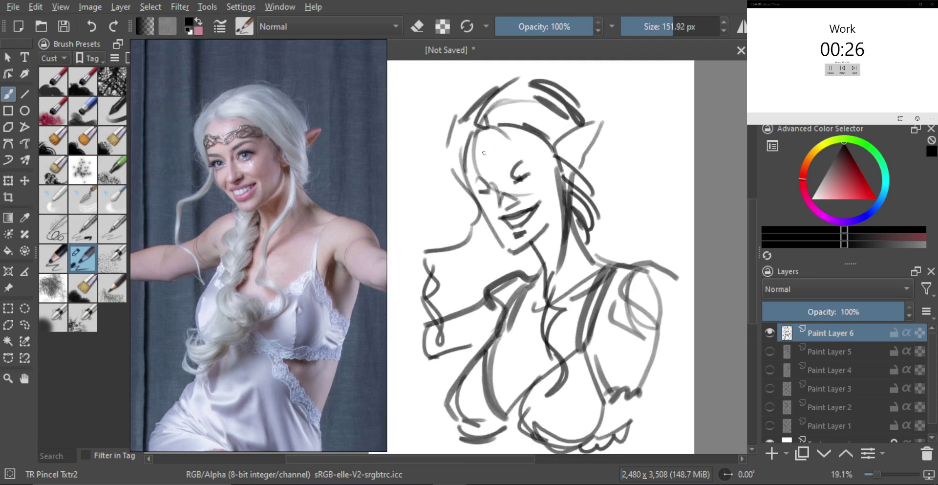
{"action": "key", "text": "bracketleft"}
{"action": "key", "text": "bracketleft"}
{"action": "left_click_drag", "start_coordinate": [472, 144], "coordinate": [472, 181]}
{"action": "key", "text": "ctrl+z"}
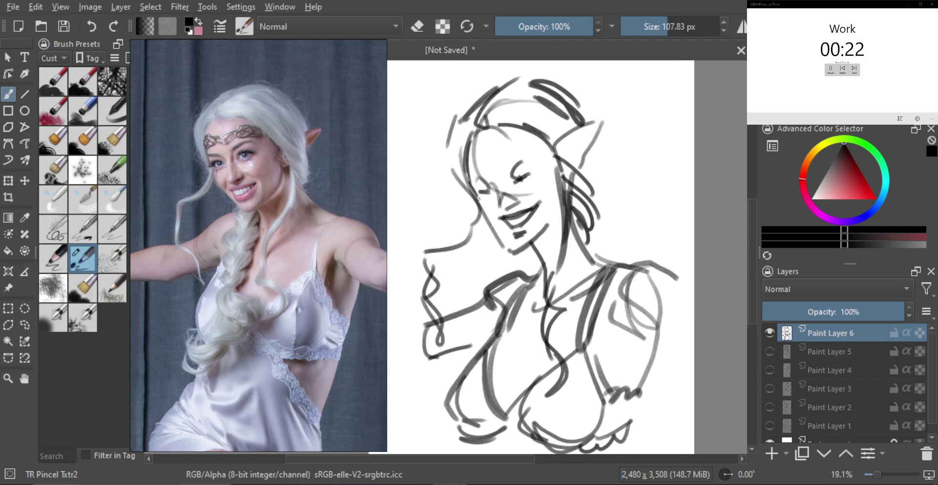
{"action": "left_click_drag", "start_coordinate": [483, 209], "coordinate": [515, 248]}
{"action": "key", "text": "ctrl+z"}
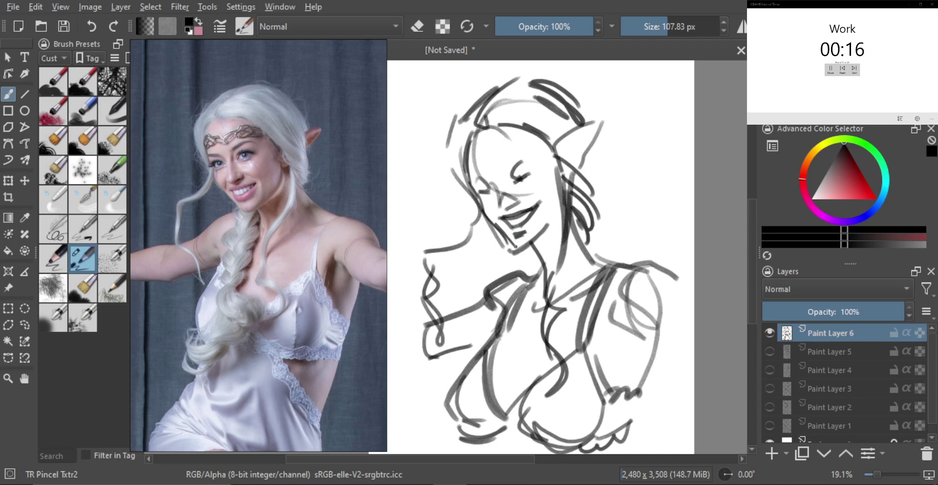
{"action": "left_click_drag", "start_coordinate": [519, 249], "coordinate": [554, 219]}
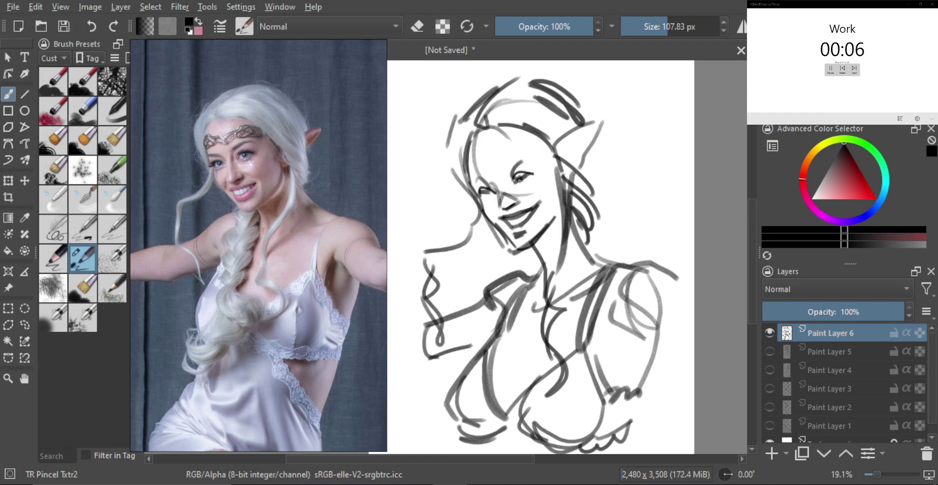
{"action": "left_click", "coordinate": [521, 177]}
{"action": "left_click", "coordinate": [486, 191]}
{"action": "mouse_move", "coordinate": [471, 182]}
{"action": "left_mouse_down"}
{"action": "mouse_move", "coordinate": [530, 162]}
{"action": "mouse_move", "coordinate": [562, 206]}
{"action": "mouse_move", "coordinate": [535, 194]}
{"action": "left_mouse_up"}
- Hide Paint Layer 6, add a new paint layer, and frame the back-view reference photo with the long braid
{"action": "left_click", "coordinate": [770, 332]}
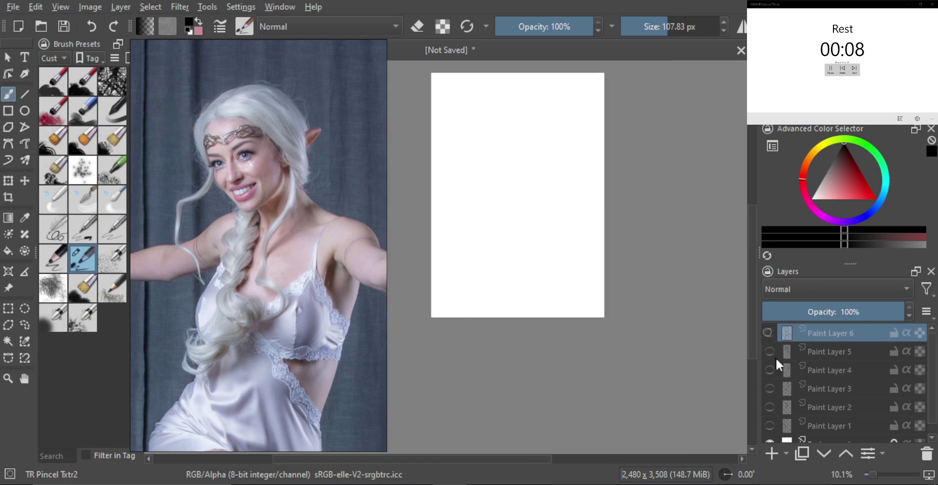
{"action": "left_click", "coordinate": [771, 453]}
{"action": "scroll", "coordinate": [301, 239], "scroll_direction": "down", "scroll_amount": 8}
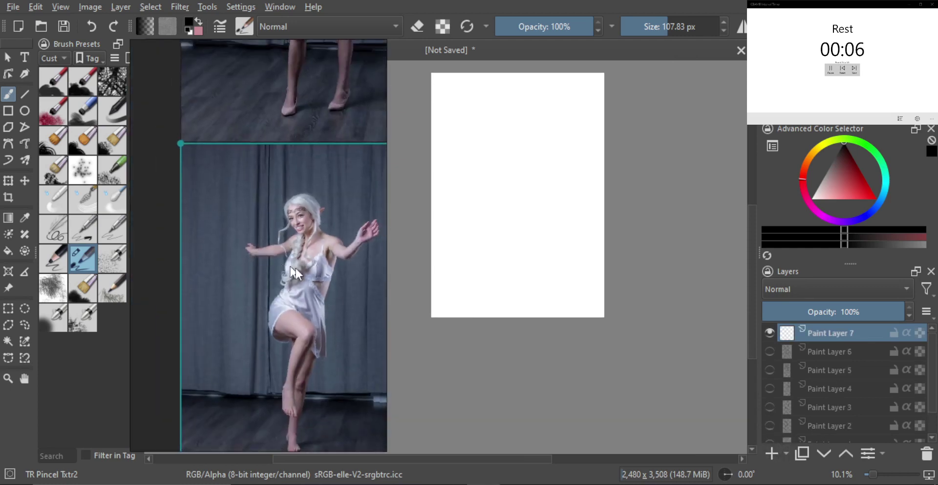
{"action": "left_click_drag", "start_coordinate": [306, 303], "coordinate": [269, 159], "text": "alt"}
{"action": "left_click_drag", "start_coordinate": [279, 216], "coordinate": [275, 161], "text": "alt"}
{"action": "left_click", "coordinate": [279, 206]}
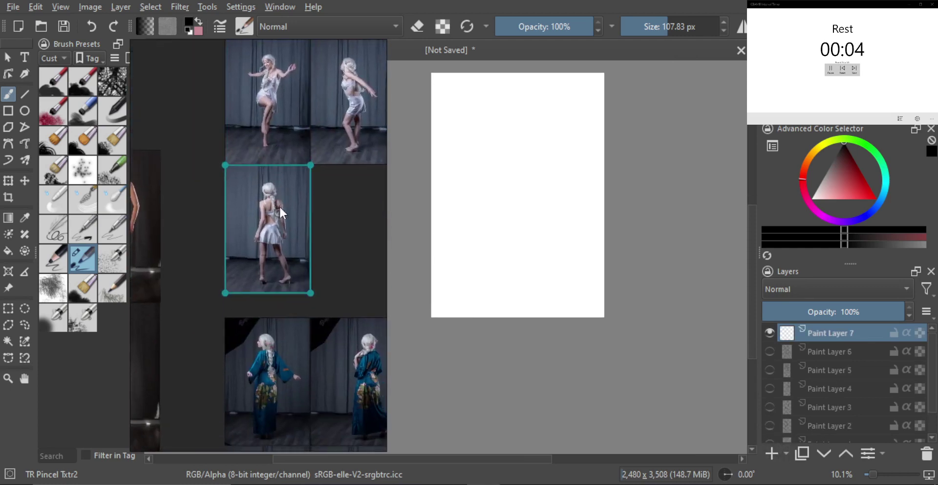
{"action": "left_click_drag", "start_coordinate": [269, 194], "coordinate": [306, 217], "text": "alt"}
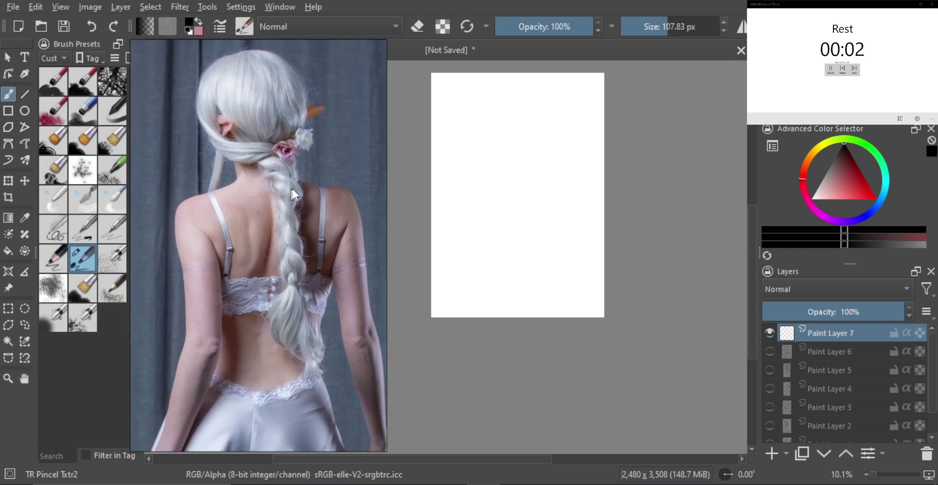
- Sketch the shoulder line, curved spine and tilted pelvis of the back-view pose with a brush of about 108 px
{"action": "mouse_move", "coordinate": [532, 154]}
{"action": "left_mouse_down"}
{"action": "mouse_move", "coordinate": [527, 176]}
{"action": "mouse_move", "coordinate": [517, 164]}
{"action": "mouse_move", "coordinate": [556, 161]}
{"action": "mouse_move", "coordinate": [522, 215]}
{"action": "mouse_move", "coordinate": [523, 252]}
{"action": "mouse_move", "coordinate": [541, 245]}
{"action": "left_mouse_up"}
{"action": "key", "text": "ctrl+z"}
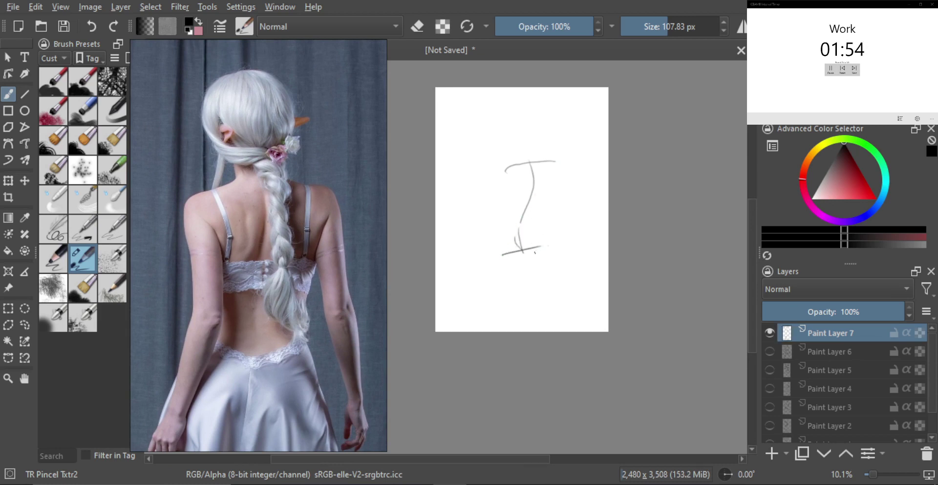
{"action": "key", "text": "ctrl+z"}
{"action": "left_click", "coordinate": [499, 241]}
{"action": "mouse_move", "coordinate": [498, 241]}
{"action": "left_mouse_down"}
{"action": "mouse_move", "coordinate": [548, 256]}
{"action": "mouse_move", "coordinate": [499, 252]}
{"action": "left_mouse_up"}
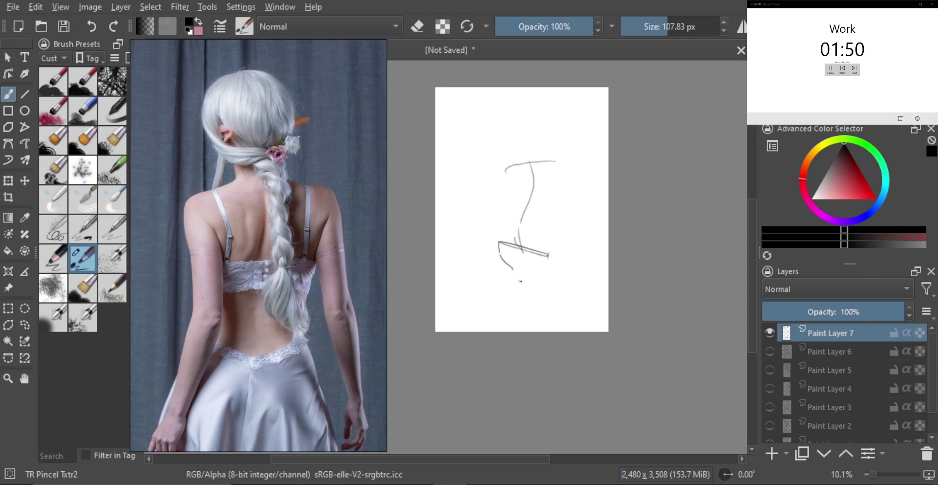
{"action": "left_click_drag", "start_coordinate": [519, 281], "coordinate": [539, 275]}
{"action": "left_click_drag", "start_coordinate": [537, 272], "coordinate": [548, 256]}
- Draw the ribcage oval and the side contours of the torso, waist and hips
{"action": "left_click_drag", "start_coordinate": [518, 209], "coordinate": [517, 194], "text": "ctrl"}
{"action": "mouse_move", "coordinate": [516, 192]}
{"action": "left_mouse_down"}
{"action": "mouse_move", "coordinate": [521, 158]}
{"action": "mouse_move", "coordinate": [552, 186]}
{"action": "mouse_move", "coordinate": [534, 215]}
{"action": "left_mouse_up"}
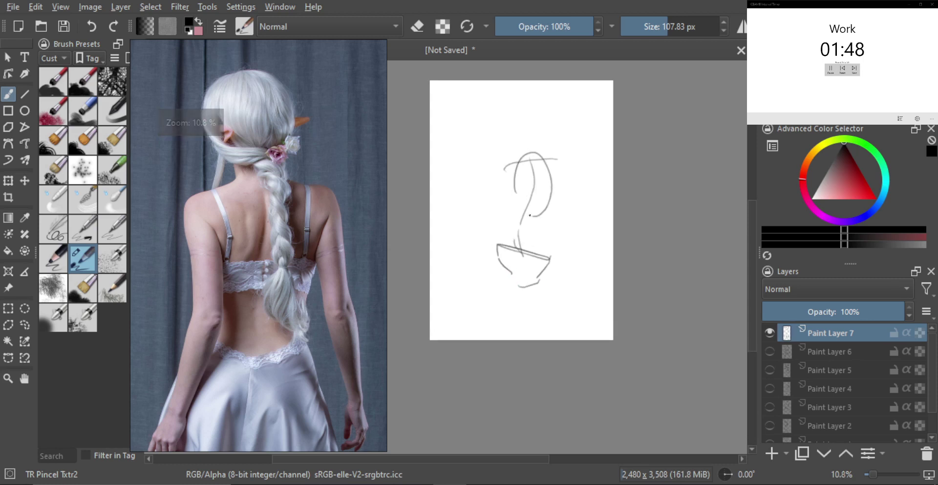
{"action": "mouse_move", "coordinate": [505, 168]}
{"action": "left_mouse_down"}
{"action": "mouse_move", "coordinate": [518, 204]}
{"action": "mouse_move", "coordinate": [498, 245]}
{"action": "left_mouse_up"}
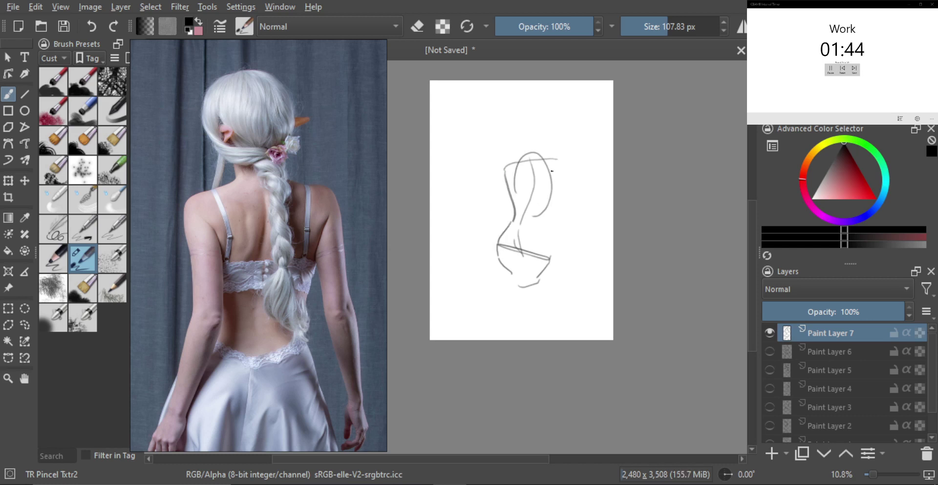
{"action": "mouse_move", "coordinate": [556, 161]}
{"action": "left_mouse_down"}
{"action": "mouse_move", "coordinate": [555, 201]}
{"action": "mouse_move", "coordinate": [539, 208]}
{"action": "mouse_move", "coordinate": [551, 257]}
{"action": "left_mouse_up"}
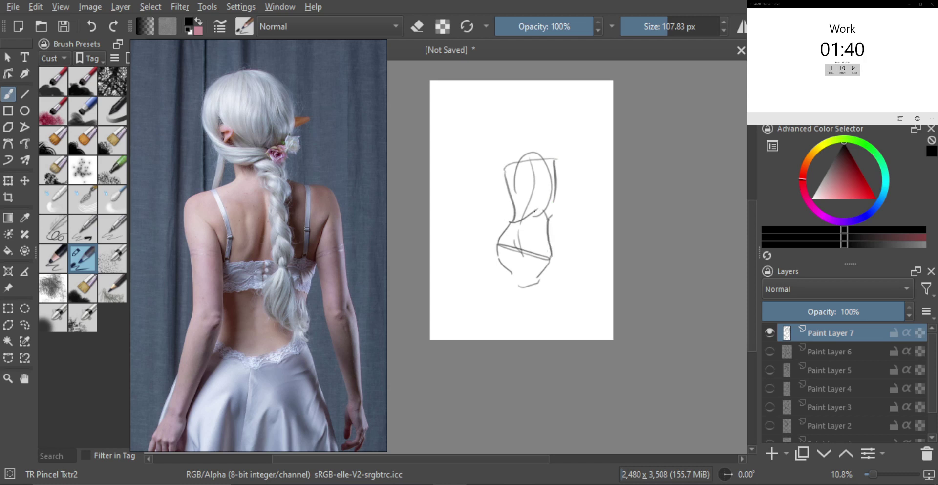
- Redraw the centre line down the back and add the neck with its slopes into the shoulders
{"action": "left_click_drag", "start_coordinate": [536, 212], "coordinate": [533, 261]}
{"action": "key", "text": "ctrl+z"}
{"action": "mouse_move", "coordinate": [538, 209]}
{"action": "left_mouse_down"}
{"action": "mouse_move", "coordinate": [530, 262]}
{"action": "mouse_move", "coordinate": [538, 209]}
{"action": "left_mouse_up"}
{"action": "left_click_drag", "start_coordinate": [535, 163], "coordinate": [538, 201]}
{"action": "key", "text": "ctrl+z"}
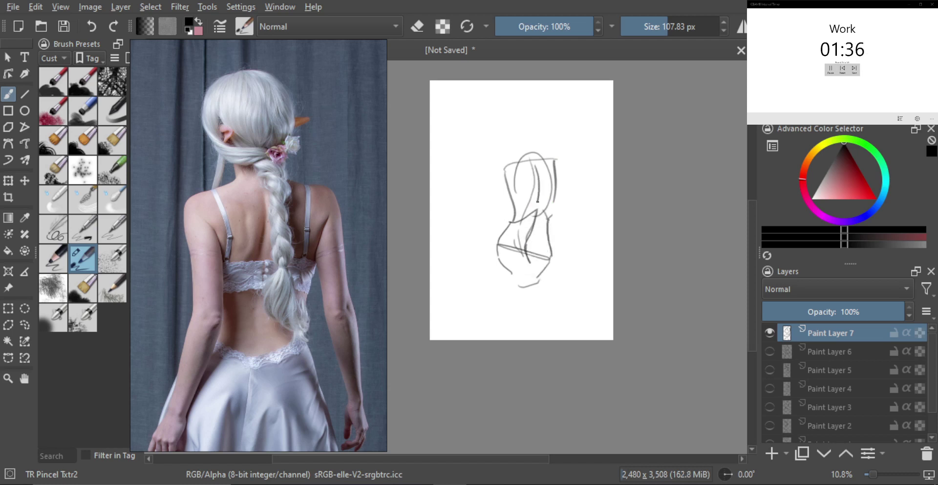
{"action": "mouse_move", "coordinate": [530, 154]}
{"action": "left_mouse_down"}
{"action": "mouse_move", "coordinate": [527, 140]}
{"action": "mouse_move", "coordinate": [550, 156]}
{"action": "mouse_move", "coordinate": [529, 168]}
{"action": "mouse_move", "coordinate": [521, 203]}
{"action": "left_mouse_up"}
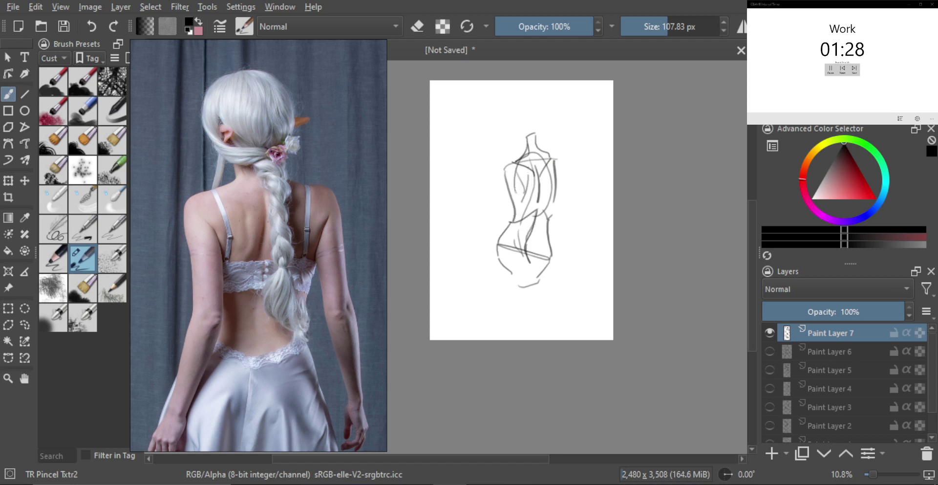
- Sketch both rounded shoulders and the upper arms hanging beside the torso
{"action": "mouse_move", "coordinate": [508, 167]}
{"action": "left_mouse_down"}
{"action": "mouse_move", "coordinate": [500, 160]}
{"action": "mouse_move", "coordinate": [506, 208]}
{"action": "mouse_move", "coordinate": [495, 167]}
{"action": "mouse_move", "coordinate": [516, 226]}
{"action": "mouse_move", "coordinate": [514, 183]}
{"action": "left_mouse_up"}
{"action": "key", "text": "ctrl+z"}
{"action": "key", "text": "ctrl+z"}
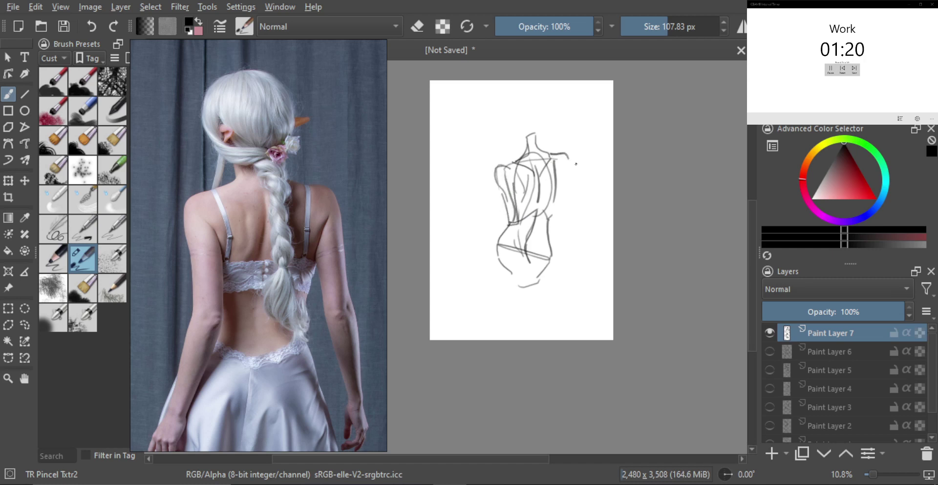
{"action": "mouse_move", "coordinate": [551, 157]}
{"action": "left_mouse_down"}
{"action": "mouse_move", "coordinate": [567, 169]}
{"action": "mouse_move", "coordinate": [568, 204]}
{"action": "left_mouse_up"}
{"action": "left_click_drag", "start_coordinate": [526, 148], "coordinate": [502, 164]}
{"action": "key", "text": "ctrl+z"}
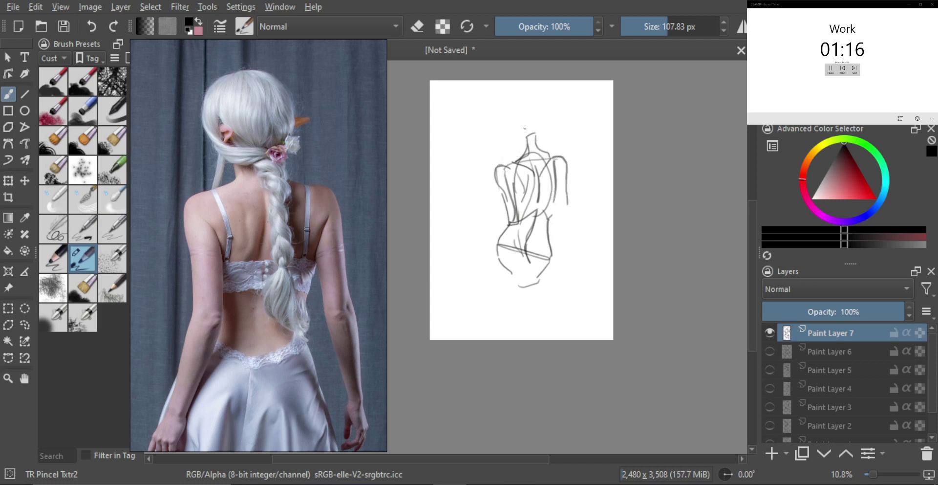
- Sketch the back of the head, the gathered hair with its flowers, and the braid running down the back
{"action": "mouse_move", "coordinate": [516, 136]}
{"action": "left_mouse_down"}
{"action": "mouse_move", "coordinate": [542, 100]}
{"action": "mouse_move", "coordinate": [536, 131]}
{"action": "mouse_move", "coordinate": [522, 99]}
{"action": "mouse_move", "coordinate": [530, 142]}
{"action": "mouse_move", "coordinate": [540, 111]}
{"action": "left_mouse_up"}
{"action": "key", "text": "ctrl+z"}
{"action": "mouse_move", "coordinate": [547, 113]}
{"action": "left_mouse_down"}
{"action": "mouse_move", "coordinate": [533, 144]}
{"action": "mouse_move", "coordinate": [544, 140]}
{"action": "mouse_move", "coordinate": [532, 161]}
{"action": "mouse_move", "coordinate": [550, 167]}
{"action": "mouse_move", "coordinate": [533, 181]}
{"action": "mouse_move", "coordinate": [542, 207]}
{"action": "mouse_move", "coordinate": [528, 241]}
{"action": "mouse_move", "coordinate": [538, 257]}
{"action": "left_mouse_up"}
{"action": "key", "text": "ctrl+z"}
{"action": "left_click_drag", "start_coordinate": [539, 220], "coordinate": [552, 269]}
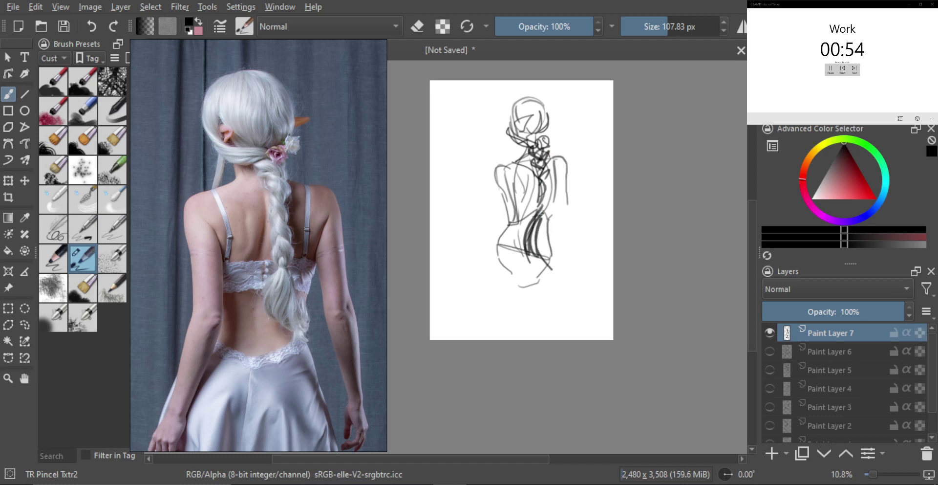
- Thicken the braid's loose end, draw the lock hanging beside the neck, and enlarge the brush to about 120 px
{"action": "mouse_move", "coordinate": [539, 214]}
{"action": "left_mouse_down"}
{"action": "mouse_move", "coordinate": [551, 244]}
{"action": "mouse_move", "coordinate": [526, 240]}
{"action": "left_mouse_up"}
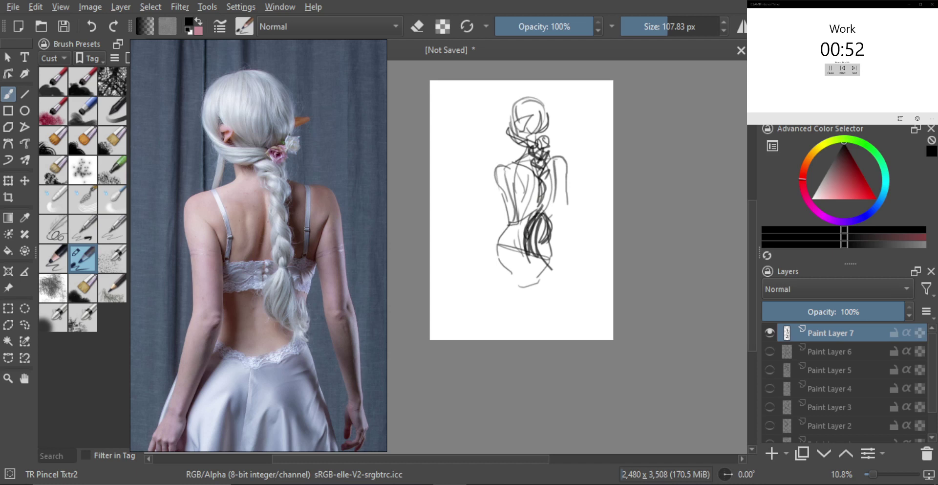
{"action": "left_click_drag", "start_coordinate": [510, 131], "coordinate": [511, 157]}
{"action": "left_click_drag", "start_coordinate": [516, 140], "coordinate": [511, 158]}
{"action": "left_click_drag", "start_coordinate": [527, 218], "coordinate": [533, 217], "text": "shift"}
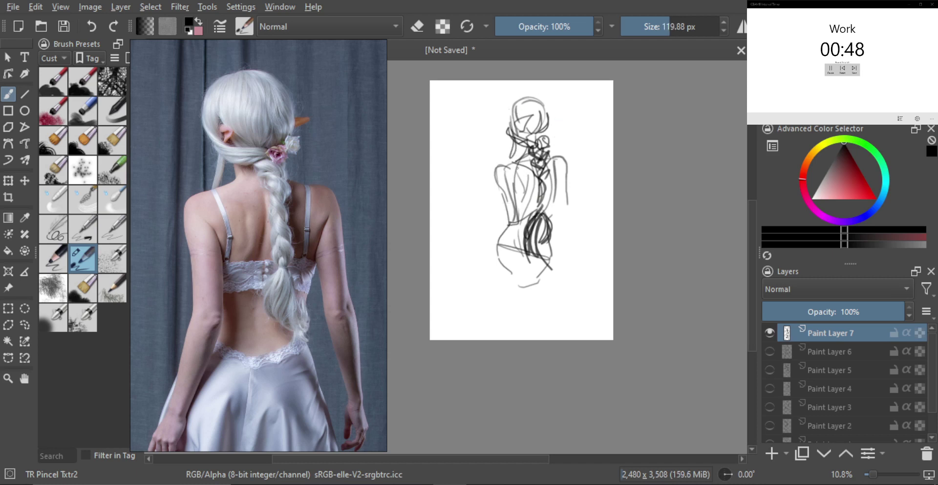
- Draw the top's straps and lace band across the back, and shade the inner side of the right arm
{"action": "left_click_drag", "start_coordinate": [518, 168], "coordinate": [524, 194]}
{"action": "mouse_move", "coordinate": [516, 164]}
{"action": "left_mouse_down"}
{"action": "mouse_move", "coordinate": [520, 199]}
{"action": "mouse_move", "coordinate": [536, 197]}
{"action": "left_mouse_up"}
{"action": "mouse_move", "coordinate": [531, 200]}
{"action": "left_mouse_down"}
{"action": "mouse_move", "coordinate": [560, 206]}
{"action": "mouse_move", "coordinate": [565, 176]}
{"action": "mouse_move", "coordinate": [557, 209]}
{"action": "left_mouse_up"}
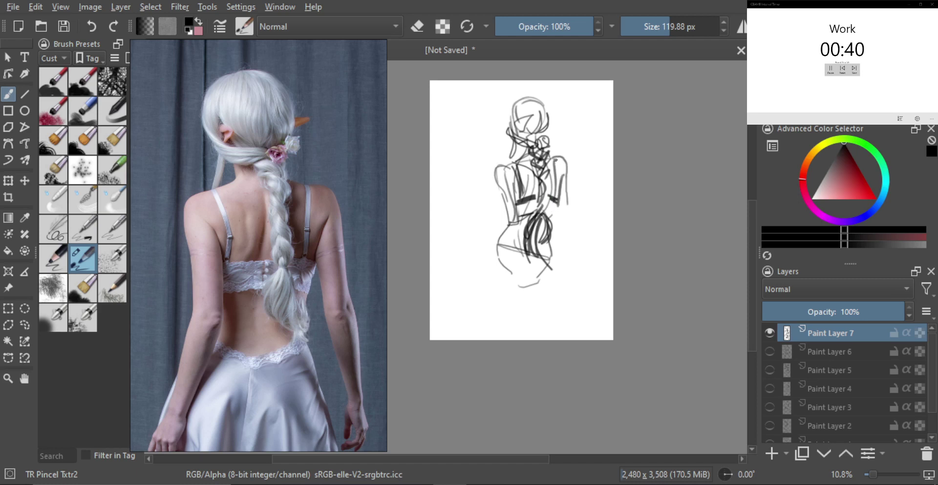
{"action": "left_click_drag", "start_coordinate": [557, 158], "coordinate": [560, 182]}
- Reduce the brush to about 108 px and outline the hair's outer contour around the head
{"action": "key", "text": "bracketleft"}
{"action": "mouse_move", "coordinate": [511, 125]}
{"action": "left_mouse_down"}
{"action": "mouse_move", "coordinate": [507, 132]}
{"action": "mouse_move", "coordinate": [501, 112]}
{"action": "mouse_move", "coordinate": [511, 132]}
{"action": "left_mouse_up"}
{"action": "key", "text": "ctrl+z"}
{"action": "key", "text": "ctrl+z"}
{"action": "key", "text": "ctrl+z"}
{"action": "mouse_move", "coordinate": [514, 103]}
{"action": "left_mouse_down"}
{"action": "mouse_move", "coordinate": [500, 121]}
{"action": "mouse_move", "coordinate": [537, 112]}
{"action": "left_mouse_up"}
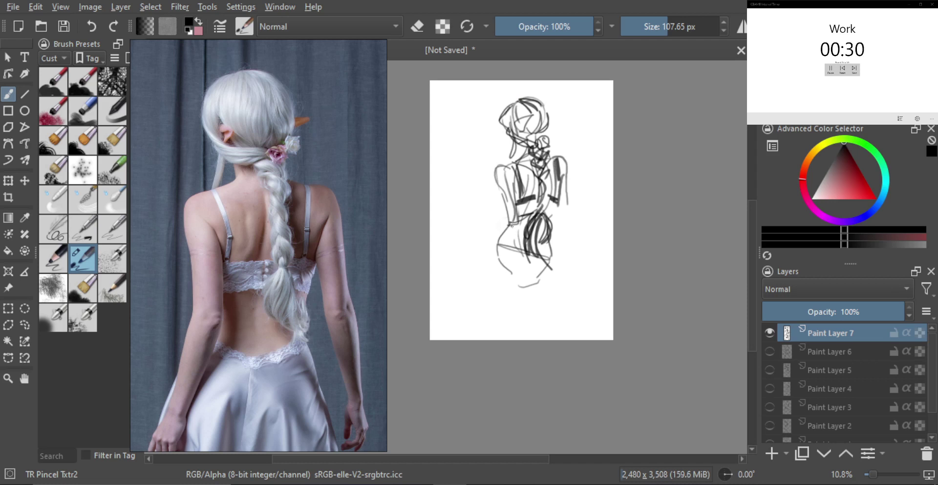
- Sketch the left forearm reaching down beside the hip, and add waist and skirt fold lines
{"action": "mouse_move", "coordinate": [510, 221]}
{"action": "left_mouse_down"}
{"action": "mouse_move", "coordinate": [482, 278]}
{"action": "mouse_move", "coordinate": [495, 265]}
{"action": "left_mouse_up"}
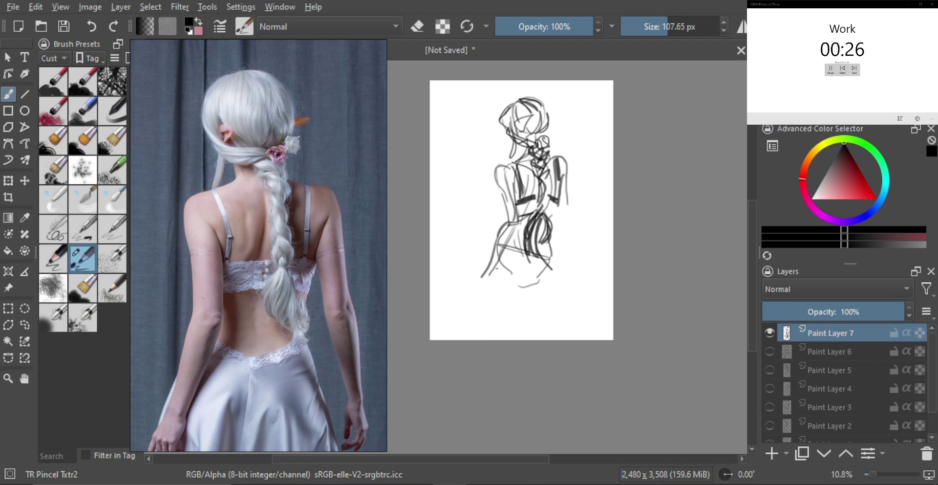
{"action": "left_click_drag", "start_coordinate": [517, 225], "coordinate": [484, 276]}
{"action": "left_click_drag", "start_coordinate": [513, 237], "coordinate": [525, 258]}
{"action": "mouse_move", "coordinate": [516, 235]}
{"action": "left_mouse_down"}
{"action": "mouse_move", "coordinate": [529, 254]}
{"action": "mouse_move", "coordinate": [548, 247]}
{"action": "mouse_move", "coordinate": [526, 284]}
{"action": "left_mouse_up"}
- Shade the hair, back and right arm with broad strokes, enlarging the brush in stages to about 222 px
{"action": "left_click_drag", "start_coordinate": [499, 321], "coordinate": [501, 321], "text": "shift"}
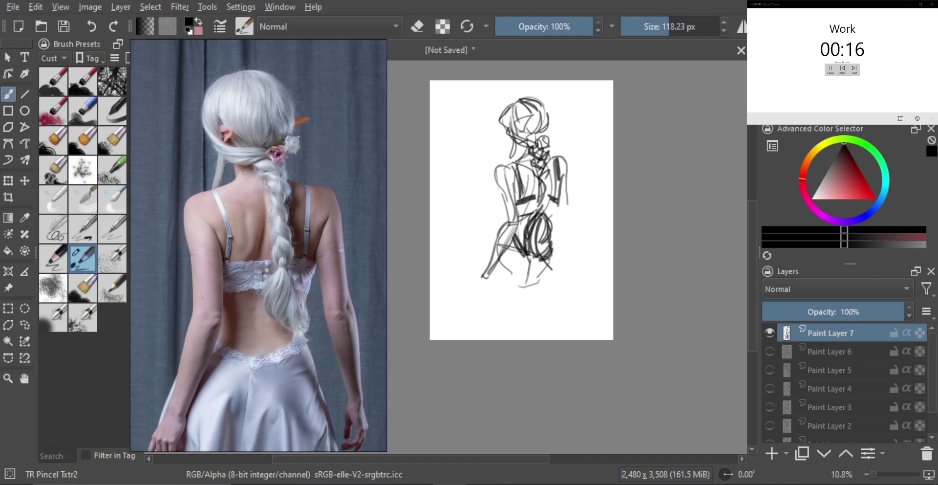
{"action": "mouse_move", "coordinate": [503, 159]}
{"action": "left_mouse_down", "text": "shift"}
{"action": "mouse_move", "coordinate": [543, 120]}
{"action": "mouse_move", "coordinate": [522, 103]}
{"action": "mouse_move", "coordinate": [542, 103]}
{"action": "left_mouse_up", "text": "shift"}
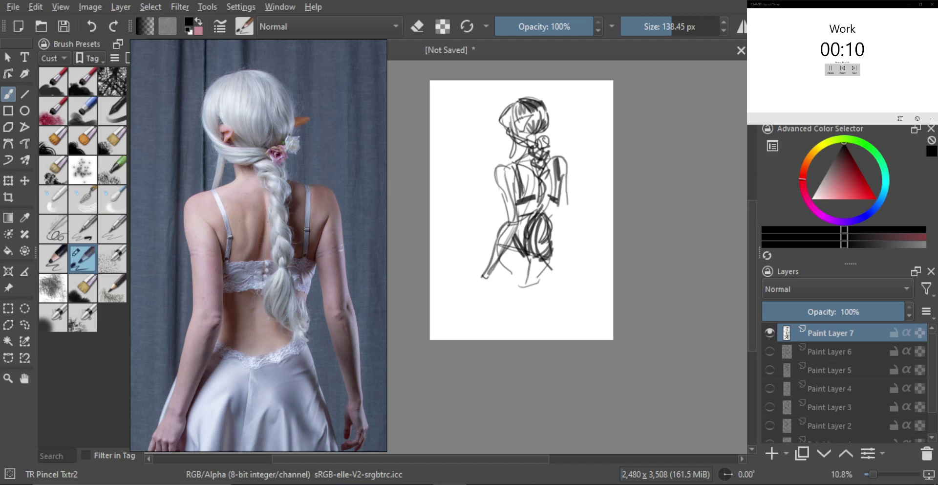
{"action": "mouse_move", "coordinate": [513, 173]}
{"action": "left_mouse_down"}
{"action": "mouse_move", "coordinate": [543, 173]}
{"action": "mouse_move", "coordinate": [533, 203]}
{"action": "left_mouse_up"}
{"action": "key", "text": "bracketright"}
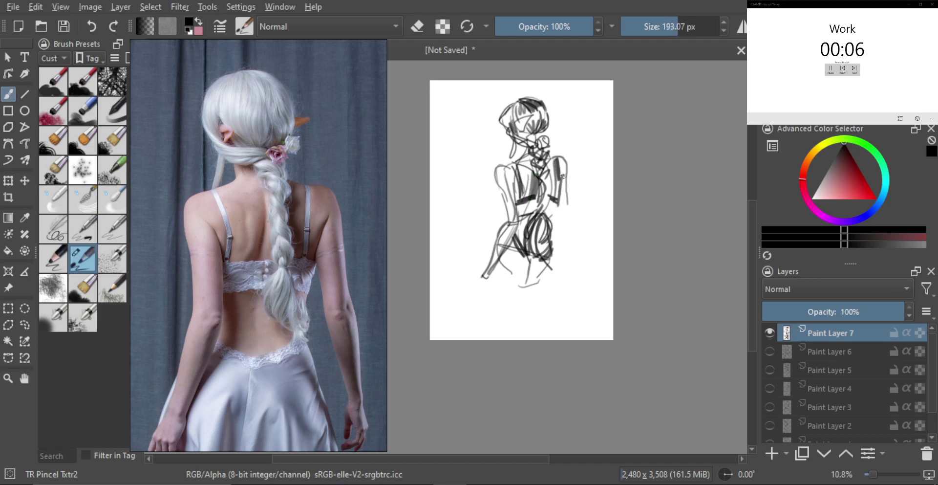
{"action": "mouse_move", "coordinate": [553, 154]}
{"action": "left_mouse_down"}
{"action": "mouse_move", "coordinate": [567, 210]}
{"action": "mouse_move", "coordinate": [542, 246]}
{"action": "left_mouse_up"}
{"action": "key", "text": "bracketright"}
{"action": "left_click_drag", "start_coordinate": [526, 209], "coordinate": [537, 200]}
{"action": "key", "text": "bracketright"}
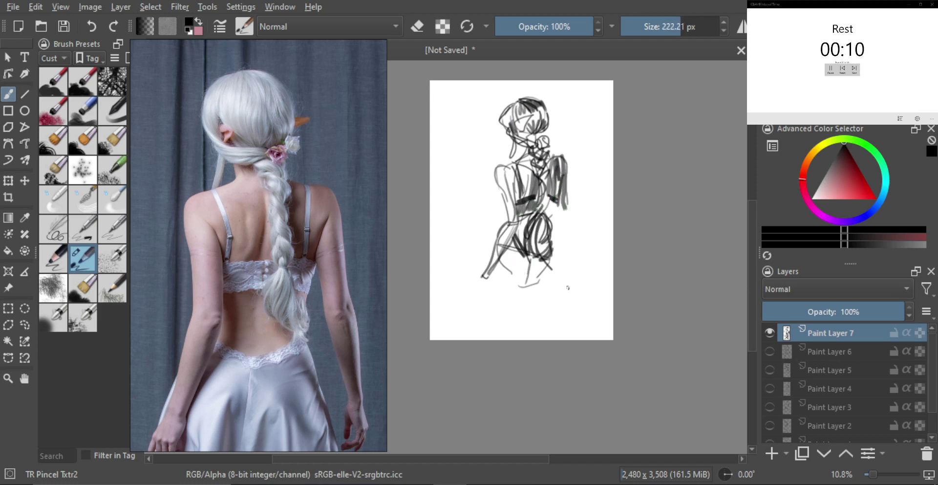
- Hide Paint Layer 7 and add a new empty paint layer above it
{"action": "left_click", "coordinate": [769, 332]}
{"action": "left_click", "coordinate": [771, 453]}
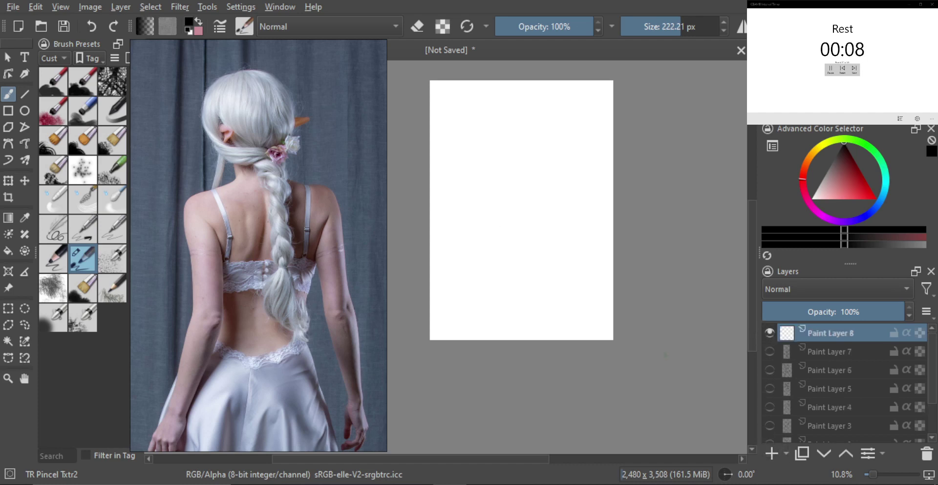
- Bring up the reference photo of the elf in the teal robe looking sideways, framed closely on head and back
{"action": "scroll", "coordinate": [284, 285], "scroll_direction": "down", "scroll_amount": 7}
{"action": "left_click_drag", "start_coordinate": [299, 330], "coordinate": [242, 216], "text": "alt"}
{"action": "left_click_drag", "start_coordinate": [289, 348], "coordinate": [298, 221], "text": "alt"}
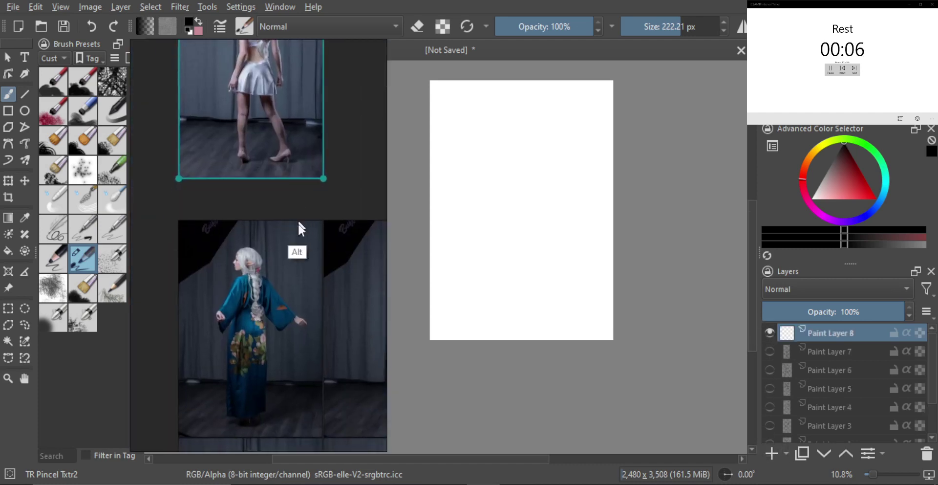
{"action": "left_click_drag", "start_coordinate": [317, 326], "coordinate": [277, 231], "text": "alt"}
{"action": "scroll", "coordinate": [277, 234], "scroll_direction": "up", "scroll_amount": 6}
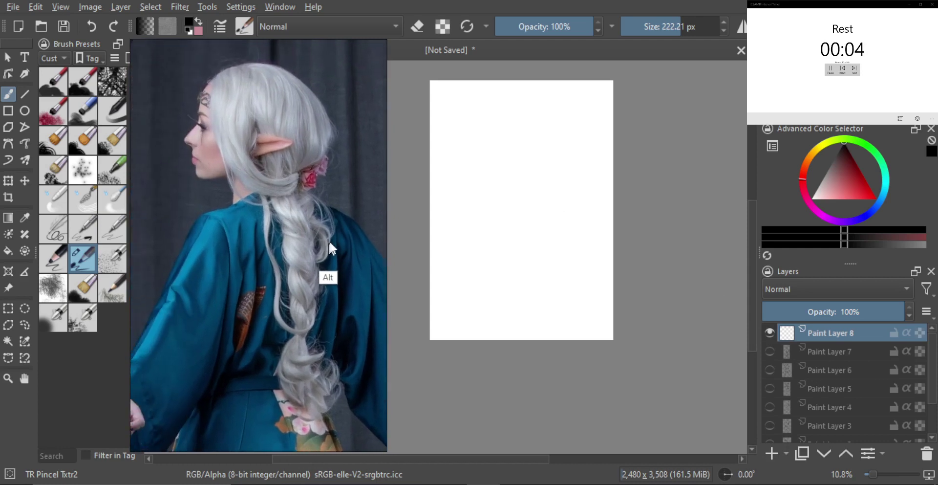
{"action": "scroll", "coordinate": [305, 240], "scroll_direction": "up", "scroll_amount": 6}
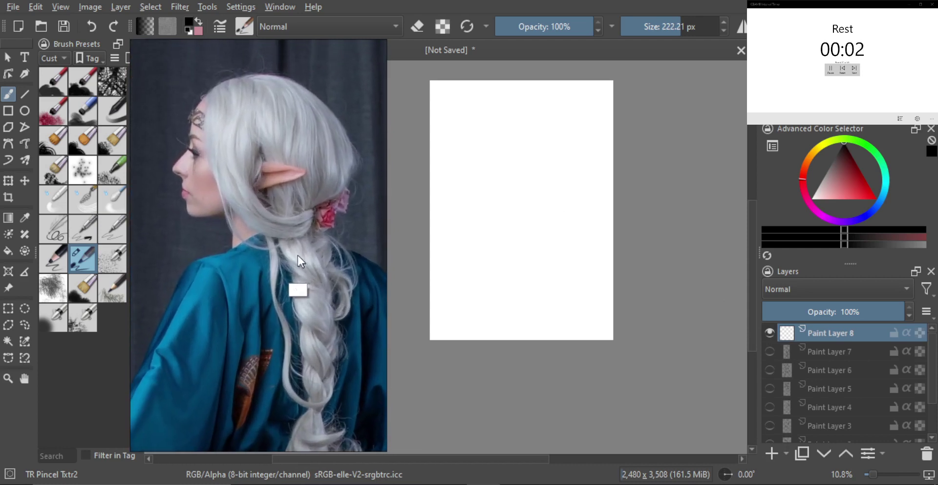
- With the brush at about 138 px, sketch the skull circle and the face profile with nose, lips and jaw
{"action": "mouse_move", "coordinate": [531, 214]}
{"action": "left_mouse_down", "text": "shift"}
{"action": "mouse_move", "coordinate": [502, 214]}
{"action": "mouse_move", "coordinate": [504, 189]}
{"action": "left_mouse_up", "text": "shift"}
{"action": "mouse_move", "coordinate": [511, 133]}
{"action": "left_mouse_down"}
{"action": "mouse_move", "coordinate": [555, 136]}
{"action": "mouse_move", "coordinate": [552, 169]}
{"action": "mouse_move", "coordinate": [524, 175]}
{"action": "left_mouse_up"}
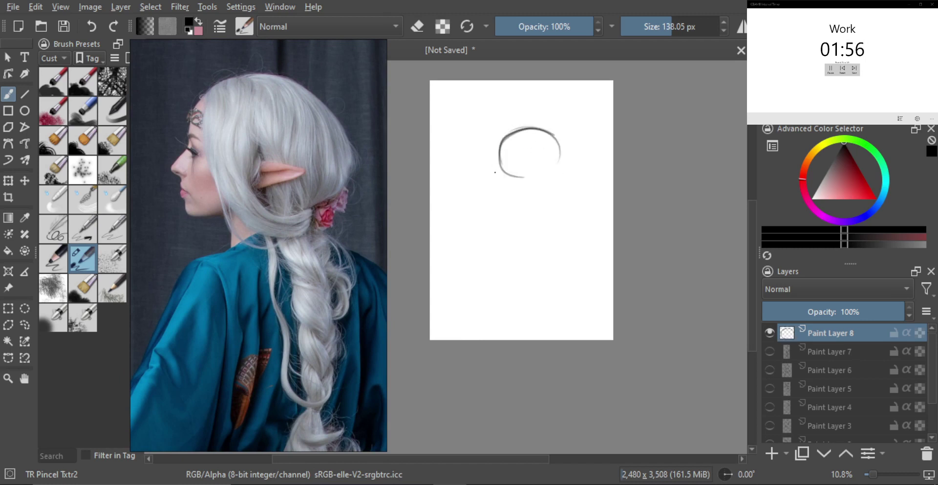
{"action": "left_click_drag", "start_coordinate": [501, 203], "coordinate": [495, 152]}
{"action": "mouse_move", "coordinate": [501, 204]}
{"action": "left_mouse_down"}
{"action": "mouse_move", "coordinate": [533, 188]}
{"action": "mouse_move", "coordinate": [512, 174]}
{"action": "left_mouse_up"}
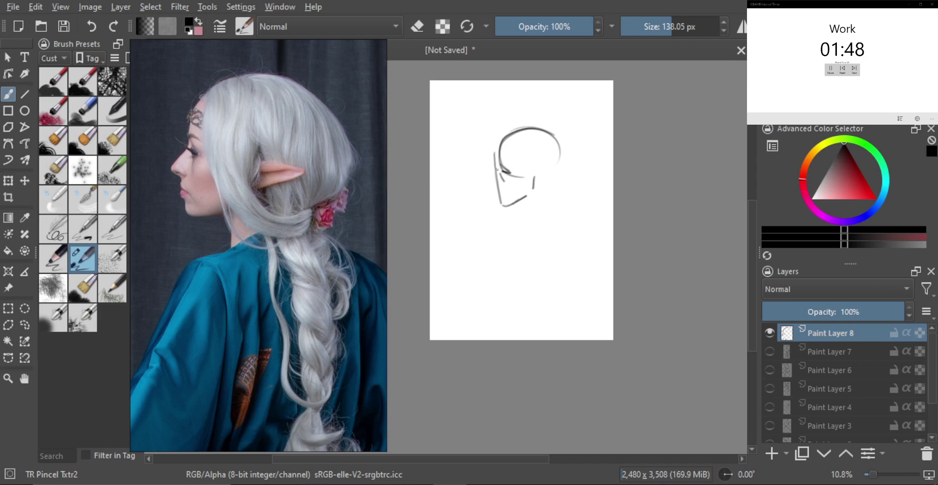
{"action": "left_click_drag", "start_coordinate": [493, 177], "coordinate": [499, 184]}
{"action": "left_click_drag", "start_coordinate": [496, 193], "coordinate": [527, 197]}
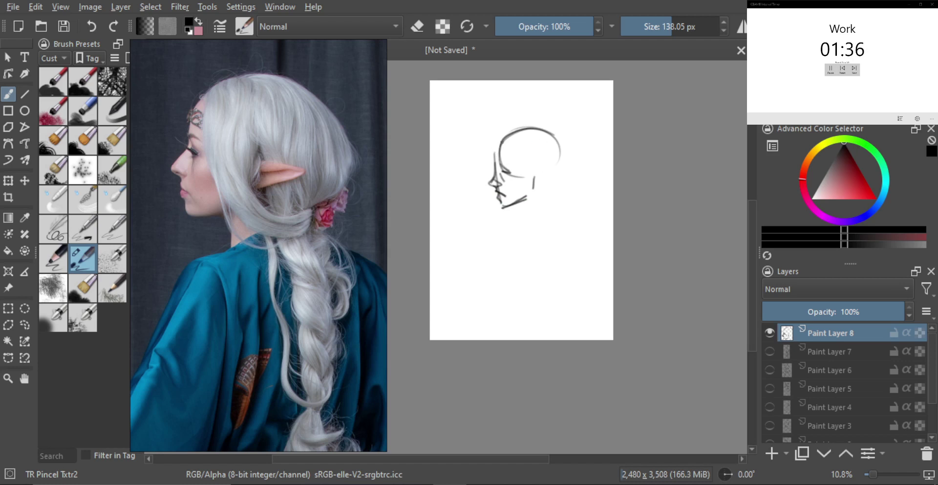
- Sketch the hairline, the strands over the crown, the pointed ear and the back contour of the hair
{"action": "left_click_drag", "start_coordinate": [504, 132], "coordinate": [512, 168]}
{"action": "mouse_move", "coordinate": [521, 134]}
{"action": "left_mouse_down"}
{"action": "mouse_move", "coordinate": [547, 163]}
{"action": "mouse_move", "coordinate": [540, 168]}
{"action": "mouse_move", "coordinate": [569, 169]}
{"action": "mouse_move", "coordinate": [539, 188]}
{"action": "mouse_move", "coordinate": [554, 171]}
{"action": "left_mouse_up"}
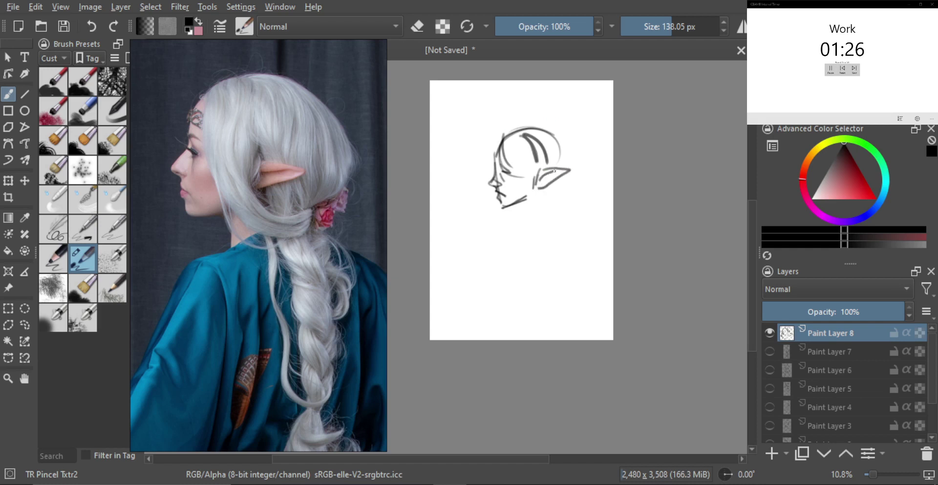
{"action": "mouse_move", "coordinate": [565, 139]}
{"action": "left_mouse_down"}
{"action": "mouse_move", "coordinate": [585, 172]}
{"action": "mouse_move", "coordinate": [548, 199]}
{"action": "mouse_move", "coordinate": [547, 189]}
{"action": "left_mouse_up"}
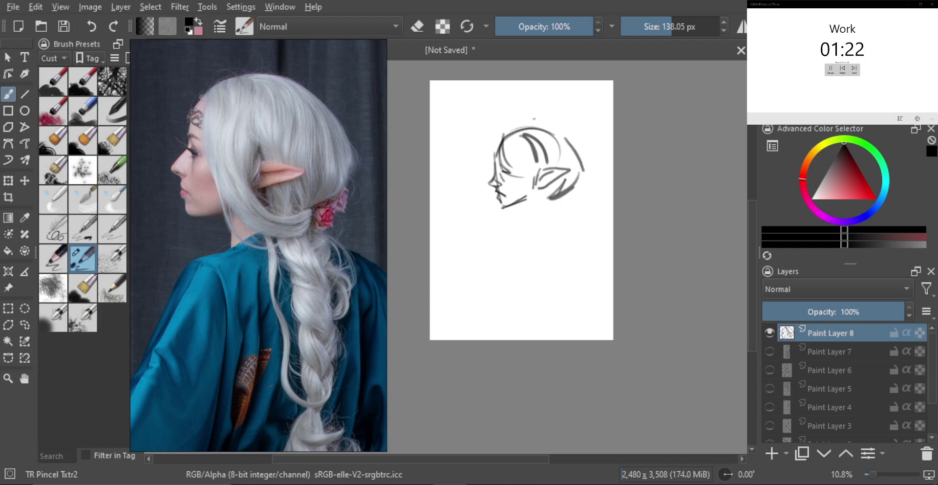
{"action": "left_click_drag", "start_coordinate": [518, 128], "coordinate": [537, 145]}
{"action": "mouse_move", "coordinate": [527, 124]}
{"action": "left_mouse_down"}
{"action": "mouse_move", "coordinate": [546, 148]}
{"action": "mouse_move", "coordinate": [554, 197]}
{"action": "left_mouse_up"}
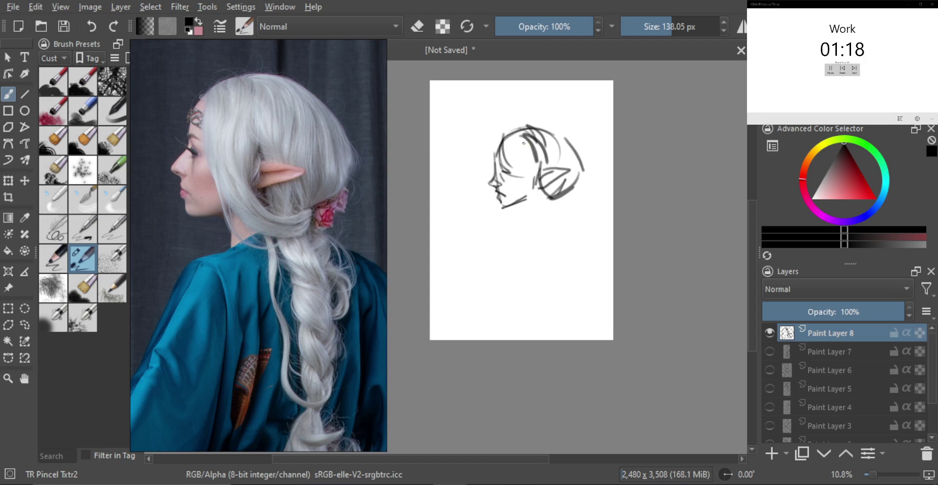
- Draw the lock framing the face, the flowers behind the ear, and the braid running down the back
{"action": "left_click_drag", "start_coordinate": [508, 149], "coordinate": [535, 224]}
{"action": "mouse_move", "coordinate": [560, 195]}
{"action": "left_mouse_down"}
{"action": "mouse_move", "coordinate": [528, 214]}
{"action": "mouse_move", "coordinate": [545, 217]}
{"action": "mouse_move", "coordinate": [578, 190]}
{"action": "mouse_move", "coordinate": [580, 210]}
{"action": "mouse_move", "coordinate": [567, 198]}
{"action": "mouse_move", "coordinate": [566, 234]}
{"action": "left_mouse_up"}
{"action": "mouse_move", "coordinate": [574, 212]}
{"action": "left_mouse_down"}
{"action": "mouse_move", "coordinate": [567, 233]}
{"action": "mouse_move", "coordinate": [580, 286]}
{"action": "left_mouse_up"}
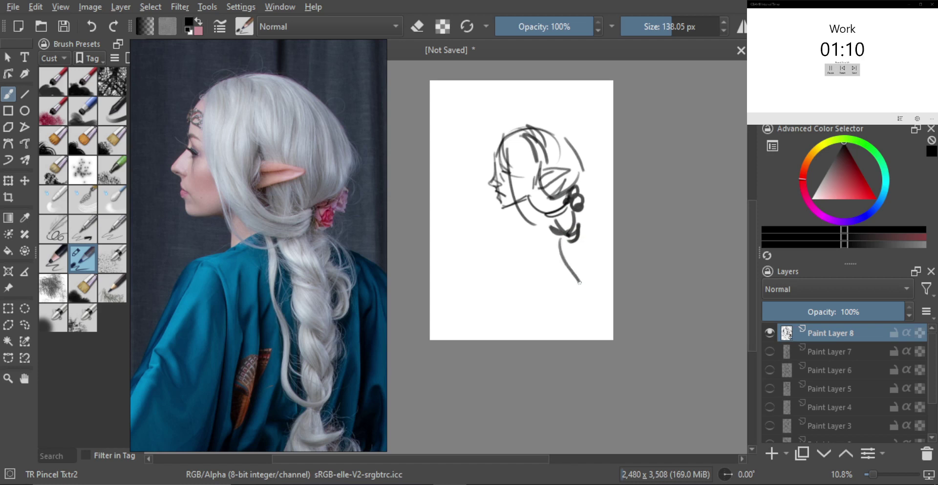
{"action": "mouse_move", "coordinate": [567, 248]}
{"action": "left_mouse_down"}
{"action": "mouse_move", "coordinate": [581, 273]}
{"action": "mouse_move", "coordinate": [577, 310]}
{"action": "left_mouse_up"}
{"action": "left_click_drag", "start_coordinate": [572, 274], "coordinate": [581, 324]}
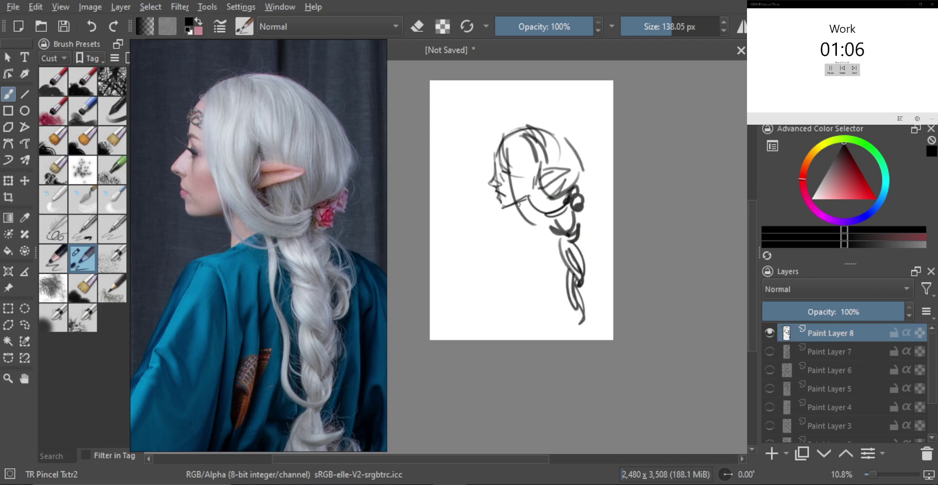
- Sketch the neck, both shoulder slopes and the robe's fold lines down the back
{"action": "mouse_move", "coordinate": [517, 202]}
{"action": "left_mouse_down"}
{"action": "mouse_move", "coordinate": [532, 226]}
{"action": "mouse_move", "coordinate": [496, 254]}
{"action": "left_mouse_up"}
{"action": "left_click_drag", "start_coordinate": [527, 224], "coordinate": [493, 268]}
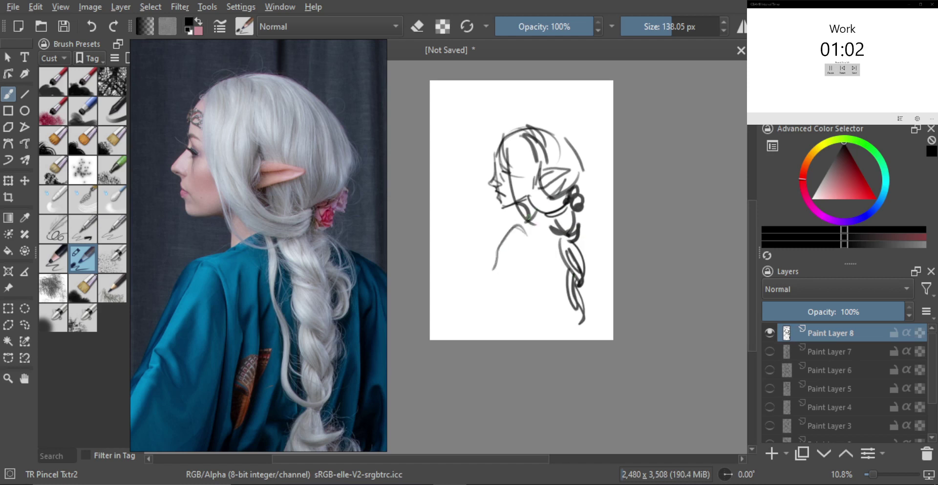
{"action": "mouse_move", "coordinate": [527, 223]}
{"action": "left_mouse_down"}
{"action": "mouse_move", "coordinate": [508, 234]}
{"action": "mouse_move", "coordinate": [484, 280]}
{"action": "mouse_move", "coordinate": [532, 267]}
{"action": "mouse_move", "coordinate": [542, 297]}
{"action": "left_mouse_up"}
{"action": "left_click_drag", "start_coordinate": [553, 246], "coordinate": [546, 293]}
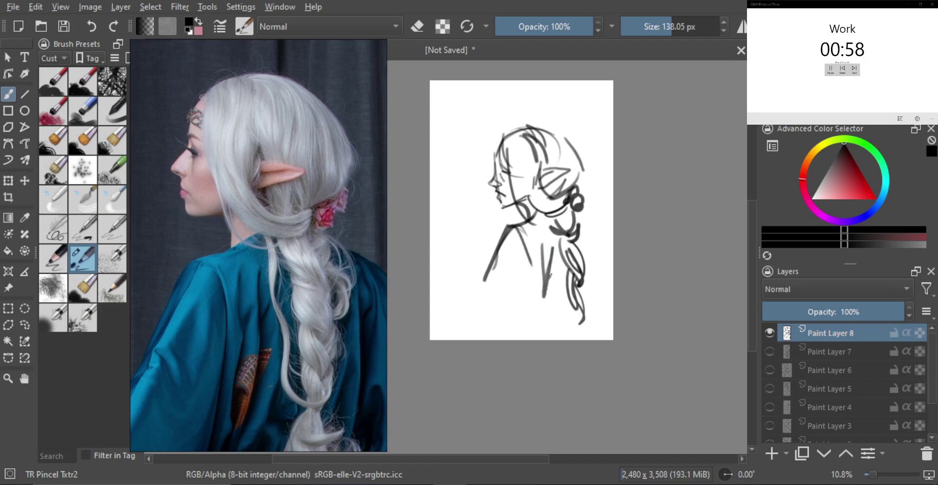
{"action": "left_click_drag", "start_coordinate": [576, 210], "coordinate": [596, 230]}
- Reduce the brush to about 77 px, draw the eye, and strengthen the face profile, jaw and inner ear lines
{"action": "left_click", "coordinate": [496, 180], "text": "shift"}
{"action": "mouse_move", "coordinate": [495, 181]}
{"action": "left_mouse_down"}
{"action": "mouse_move", "coordinate": [527, 148]}
{"action": "mouse_move", "coordinate": [538, 173]}
{"action": "left_mouse_up"}
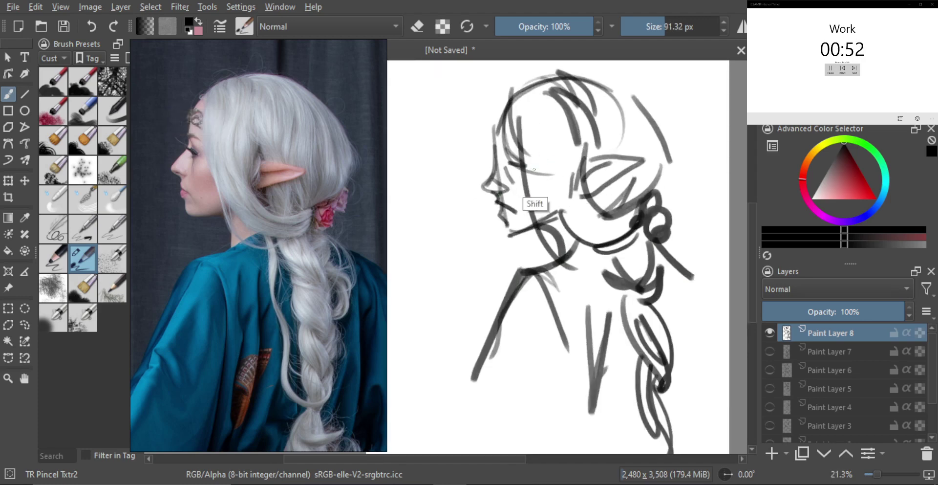
{"action": "left_click_drag", "start_coordinate": [533, 168], "coordinate": [525, 168], "text": "shift"}
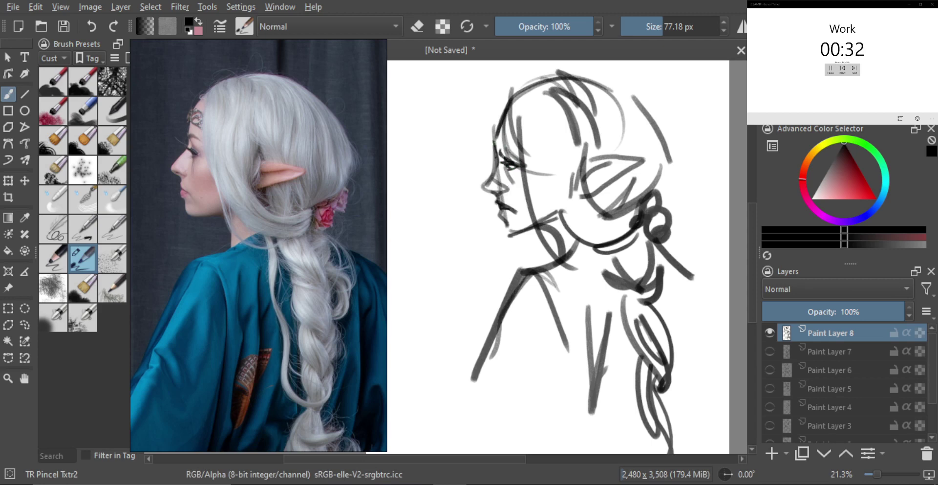
{"action": "mouse_move", "coordinate": [496, 162]}
{"action": "left_mouse_down"}
{"action": "mouse_move", "coordinate": [482, 187]}
{"action": "mouse_move", "coordinate": [496, 198]}
{"action": "left_mouse_up"}
{"action": "key", "text": "ctrl+z"}
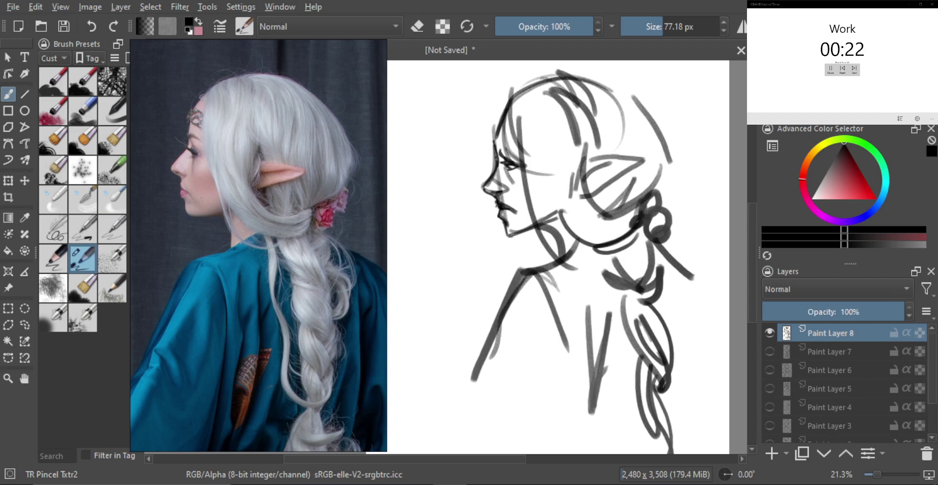
{"action": "mouse_move", "coordinate": [507, 228]}
{"action": "left_mouse_down"}
{"action": "mouse_move", "coordinate": [507, 238]}
{"action": "mouse_move", "coordinate": [527, 230]}
{"action": "left_mouse_up"}
{"action": "left_click_drag", "start_coordinate": [589, 178], "coordinate": [604, 169]}
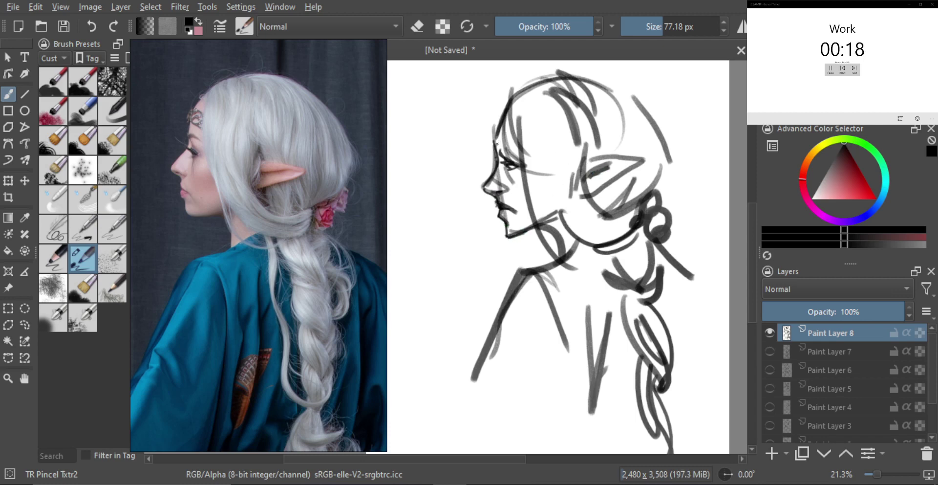
{"action": "mouse_move", "coordinate": [495, 143]}
{"action": "left_mouse_down"}
{"action": "mouse_move", "coordinate": [508, 137]}
{"action": "mouse_move", "coordinate": [538, 151]}
{"action": "mouse_move", "coordinate": [505, 160]}
{"action": "mouse_move", "coordinate": [496, 184]}
{"action": "left_mouse_up"}
{"action": "left_click_drag", "start_coordinate": [468, 169], "coordinate": [509, 128], "text": "shift"}
{"action": "mouse_move", "coordinate": [480, 134]}
{"action": "left_mouse_down"}
{"action": "mouse_move", "coordinate": [477, 160]}
{"action": "mouse_move", "coordinate": [483, 131]}
{"action": "mouse_move", "coordinate": [492, 147]}
{"action": "mouse_move", "coordinate": [501, 139]}
{"action": "left_mouse_up"}
{"action": "key", "text": "ctrl+z"}
- Shade the hair over the crown, beside the face and around the ear at about 306 px, and shrink the brush to about 79 px
{"action": "left_click_drag", "start_coordinate": [539, 173], "coordinate": [605, 173], "text": "shift"}
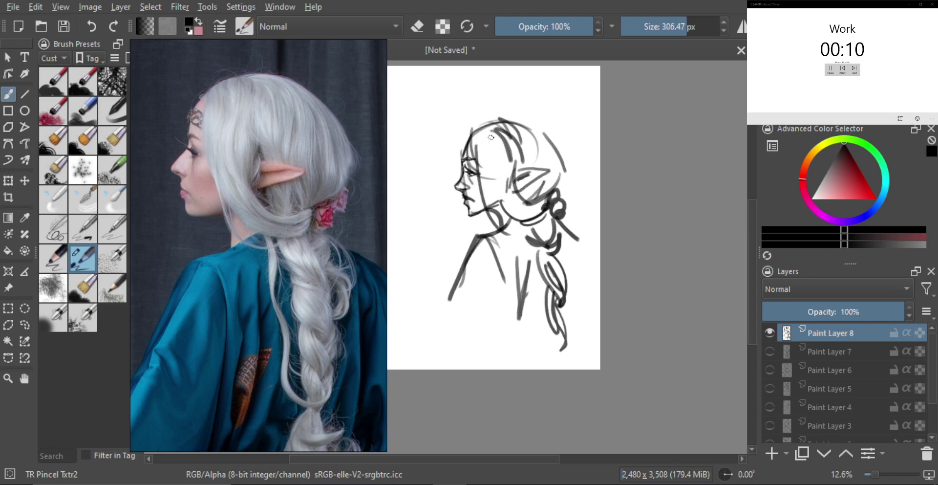
{"action": "left_click_drag", "start_coordinate": [483, 131], "coordinate": [488, 155]}
{"action": "mouse_move", "coordinate": [503, 125]}
{"action": "left_mouse_down"}
{"action": "mouse_move", "coordinate": [498, 152]}
{"action": "mouse_move", "coordinate": [504, 147]}
{"action": "left_mouse_up"}
{"action": "left_click_drag", "start_coordinate": [522, 125], "coordinate": [523, 147]}
{"action": "left_click_drag", "start_coordinate": [533, 126], "coordinate": [535, 142]}
{"action": "left_click_drag", "start_coordinate": [484, 171], "coordinate": [481, 208]}
{"action": "left_click_drag", "start_coordinate": [490, 170], "coordinate": [492, 204]}
{"action": "mouse_move", "coordinate": [504, 166]}
{"action": "left_mouse_down"}
{"action": "mouse_move", "coordinate": [498, 191]}
{"action": "mouse_move", "coordinate": [518, 175]}
{"action": "left_mouse_up"}
{"action": "mouse_move", "coordinate": [531, 156]}
{"action": "left_mouse_down"}
{"action": "mouse_move", "coordinate": [529, 172]}
{"action": "mouse_move", "coordinate": [555, 168]}
{"action": "mouse_move", "coordinate": [527, 180]}
{"action": "mouse_move", "coordinate": [521, 193]}
{"action": "left_mouse_up"}
{"action": "mouse_move", "coordinate": [543, 178]}
{"action": "left_mouse_down"}
{"action": "mouse_move", "coordinate": [528, 199]}
{"action": "mouse_move", "coordinate": [537, 201]}
{"action": "left_mouse_up"}
{"action": "left_click_drag", "start_coordinate": [560, 172], "coordinate": [549, 191]}
{"action": "left_click_drag", "start_coordinate": [570, 229], "coordinate": [487, 247], "text": "shift"}
{"action": "left_click_drag", "start_coordinate": [535, 264], "coordinate": [523, 264]}
- Hide Paint Layer 8 and add another empty paint layer on top
{"action": "left_click", "coordinate": [769, 333]}
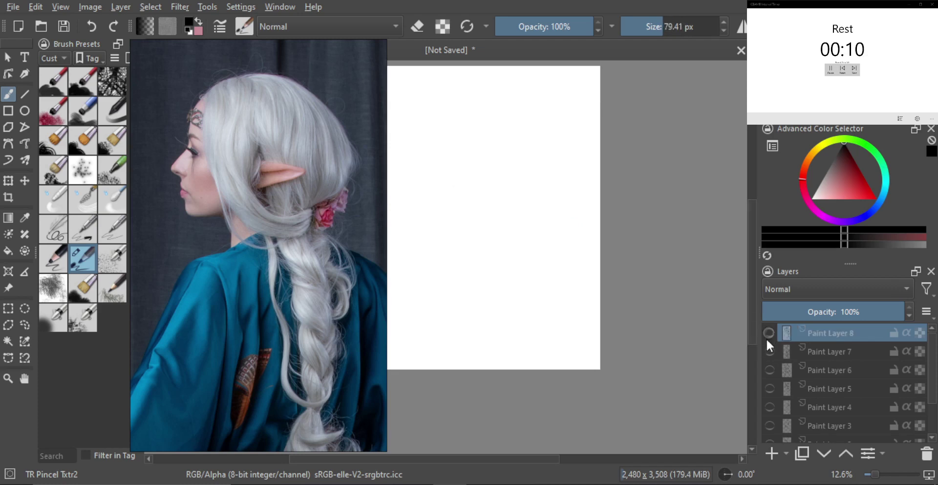
{"action": "left_click", "coordinate": [771, 453]}
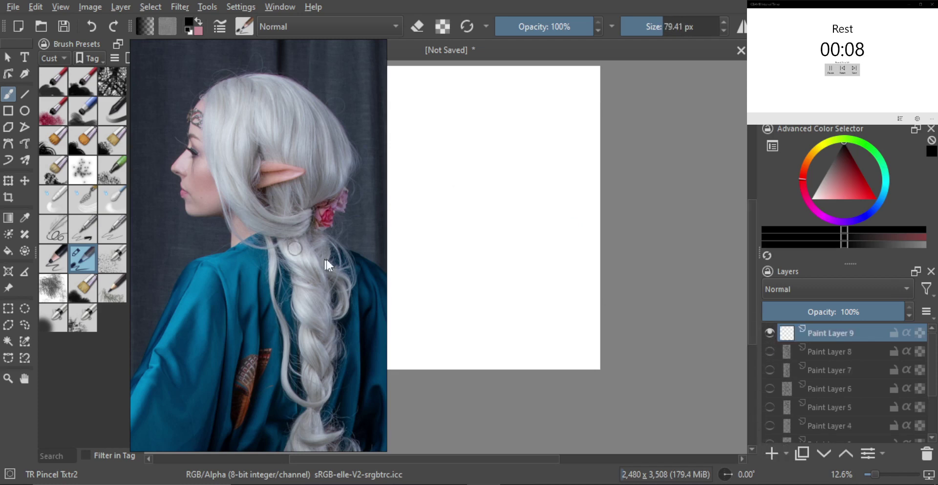
- Bring up the reference photo of the teal-robed elf from behind with a hand at her braid, framed from the hips up
{"action": "key", "text": "alt"}
{"action": "left_click_drag", "start_coordinate": [342, 288], "coordinate": [187, 264], "text": "alt"}
{"action": "left_click_drag", "start_coordinate": [313, 274], "coordinate": [270, 267], "text": "alt"}
{"action": "left_click", "coordinate": [286, 279]}
{"action": "scroll", "coordinate": [286, 273], "scroll_direction": "down", "scroll_amount": 6}
{"action": "scroll", "coordinate": [274, 264], "scroll_direction": "up", "scroll_amount": 5}
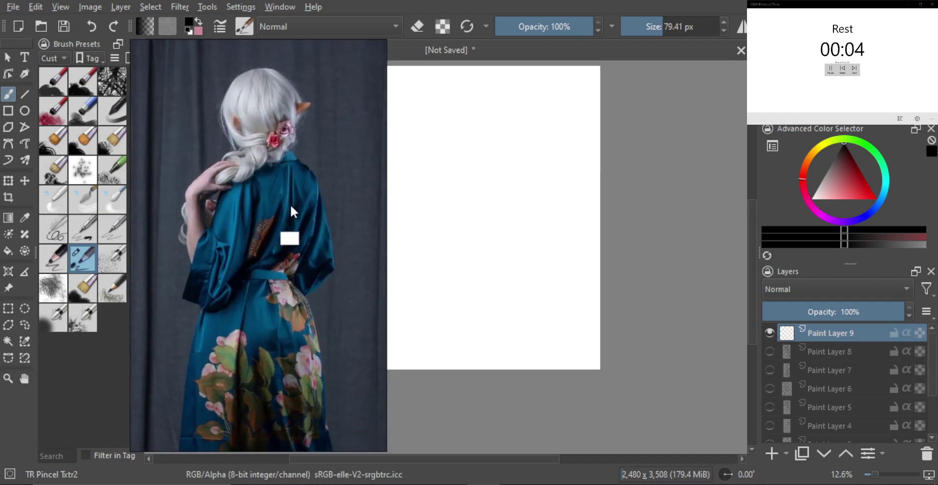
{"action": "scroll", "coordinate": [296, 213], "scroll_direction": "up", "scroll_amount": 3}
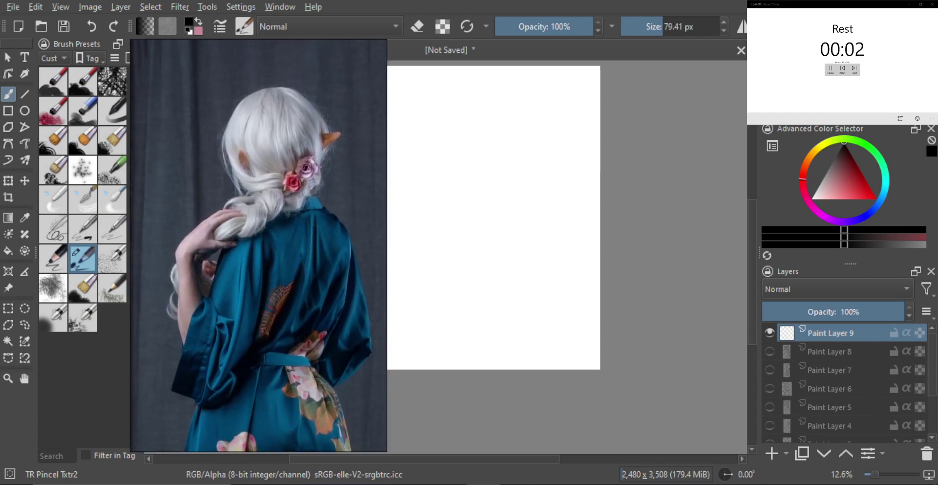
- Sketch the head circle with jaw and neck, the curving line of the back, and the top arc of the hips
{"action": "mouse_move", "coordinate": [507, 176]}
{"action": "left_mouse_down"}
{"action": "mouse_move", "coordinate": [508, 187]}
{"action": "mouse_move", "coordinate": [545, 194]}
{"action": "left_mouse_up"}
{"action": "key", "text": "ctrl+z"}
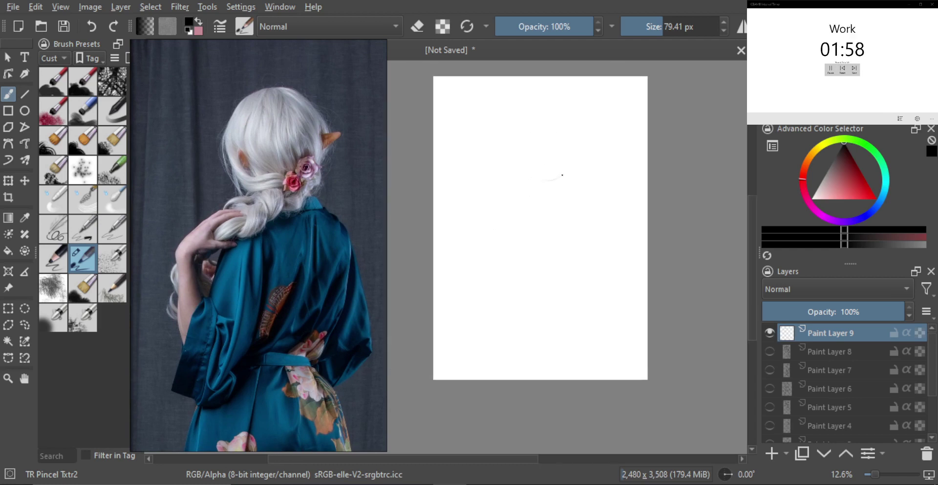
{"action": "mouse_move", "coordinate": [562, 140]}
{"action": "left_mouse_down"}
{"action": "mouse_move", "coordinate": [519, 163]}
{"action": "mouse_move", "coordinate": [535, 133]}
{"action": "left_mouse_up"}
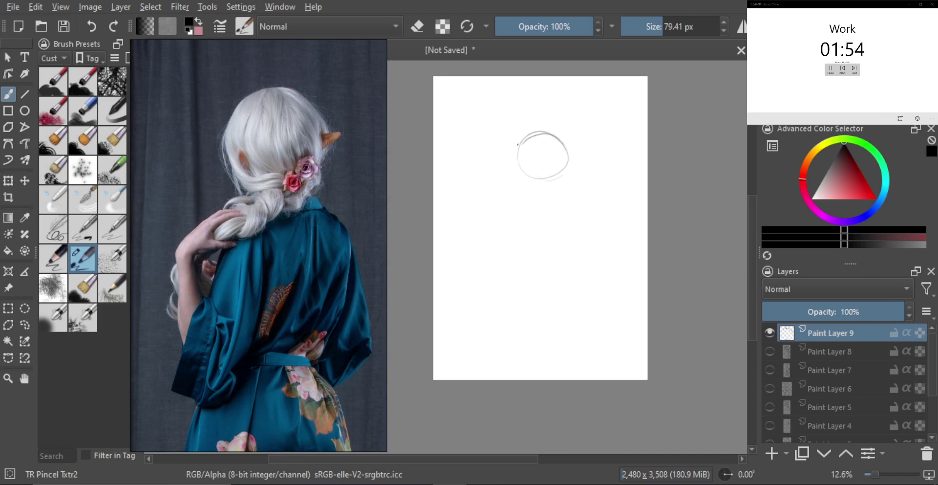
{"action": "mouse_move", "coordinate": [519, 146]}
{"action": "left_mouse_down"}
{"action": "mouse_move", "coordinate": [527, 194]}
{"action": "mouse_move", "coordinate": [543, 185]}
{"action": "mouse_move", "coordinate": [546, 198]}
{"action": "mouse_move", "coordinate": [569, 202]}
{"action": "mouse_move", "coordinate": [567, 237]}
{"action": "mouse_move", "coordinate": [517, 297]}
{"action": "mouse_move", "coordinate": [511, 327]}
{"action": "mouse_move", "coordinate": [531, 320]}
{"action": "left_mouse_up"}
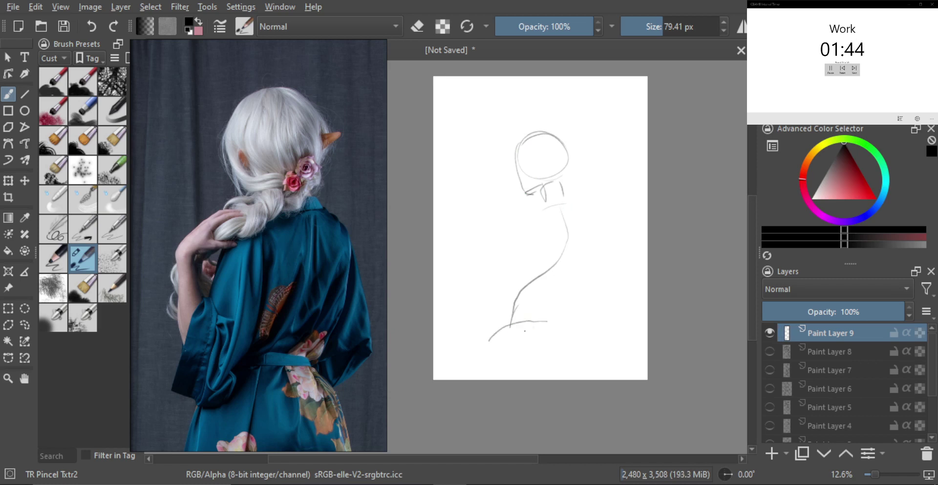
- Sketch the side curves of the hips below the hip arc and the rounded ribcage form of the back
{"action": "left_click_drag", "start_coordinate": [484, 342], "coordinate": [511, 373]}
{"action": "mouse_move", "coordinate": [525, 326]}
{"action": "left_mouse_down"}
{"action": "mouse_move", "coordinate": [540, 350]}
{"action": "mouse_move", "coordinate": [564, 356]}
{"action": "left_mouse_up"}
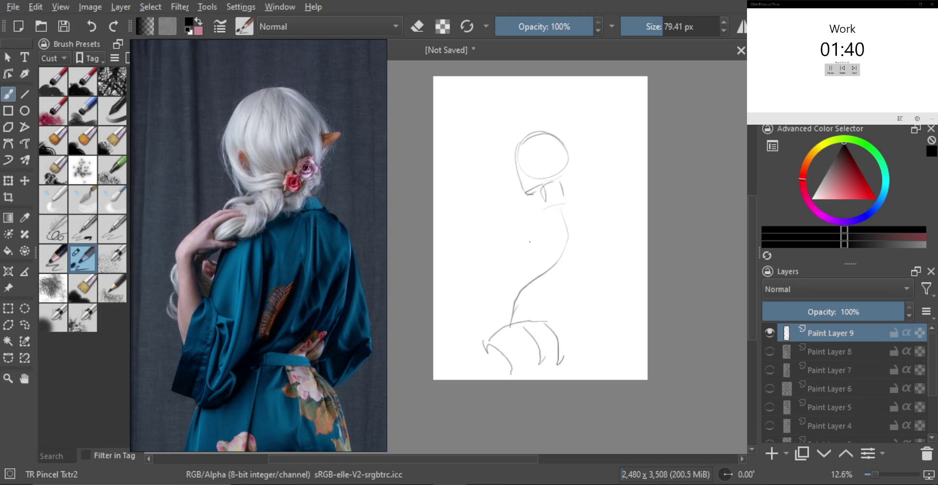
{"action": "left_click_drag", "start_coordinate": [523, 247], "coordinate": [560, 207]}
{"action": "left_click_drag", "start_coordinate": [574, 258], "coordinate": [539, 294]}
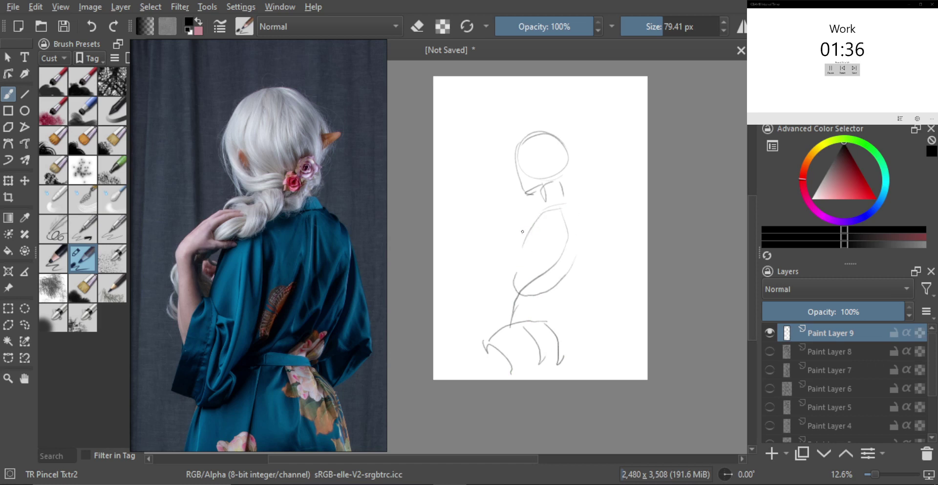
- Outline both sides of the torso from the shoulders down to the waist and hips, redoing the misplaced strokes on the far side
{"action": "mouse_move", "coordinate": [537, 215]}
{"action": "left_mouse_down"}
{"action": "mouse_move", "coordinate": [511, 259]}
{"action": "mouse_move", "coordinate": [483, 347]}
{"action": "left_mouse_up"}
{"action": "mouse_move", "coordinate": [574, 220]}
{"action": "left_mouse_down"}
{"action": "mouse_move", "coordinate": [574, 264]}
{"action": "mouse_move", "coordinate": [543, 303]}
{"action": "left_mouse_up"}
{"action": "key", "text": "ctrl+z"}
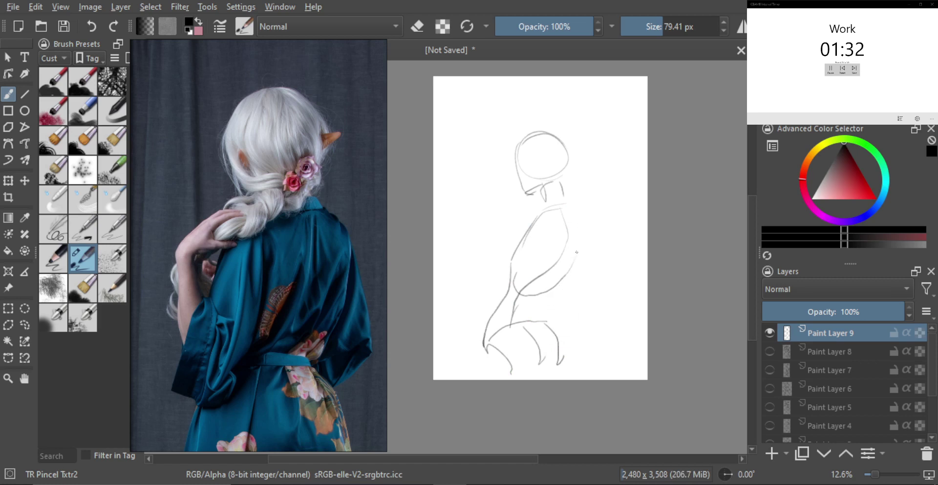
{"action": "mouse_move", "coordinate": [576, 256]}
{"action": "left_mouse_down"}
{"action": "mouse_move", "coordinate": [566, 280]}
{"action": "mouse_move", "coordinate": [522, 296]}
{"action": "left_mouse_up"}
{"action": "key", "text": "ctrl+z"}
{"action": "mouse_move", "coordinate": [576, 251]}
{"action": "left_mouse_down"}
{"action": "mouse_move", "coordinate": [519, 293]}
{"action": "mouse_move", "coordinate": [551, 318]}
{"action": "left_mouse_up"}
- Draw the robe's collar and back folds, and outline the bent far arm with its sleeve
{"action": "mouse_move", "coordinate": [539, 206]}
{"action": "left_mouse_down"}
{"action": "mouse_move", "coordinate": [526, 225]}
{"action": "mouse_move", "coordinate": [564, 191]}
{"action": "mouse_move", "coordinate": [548, 208]}
{"action": "mouse_move", "coordinate": [569, 209]}
{"action": "left_mouse_up"}
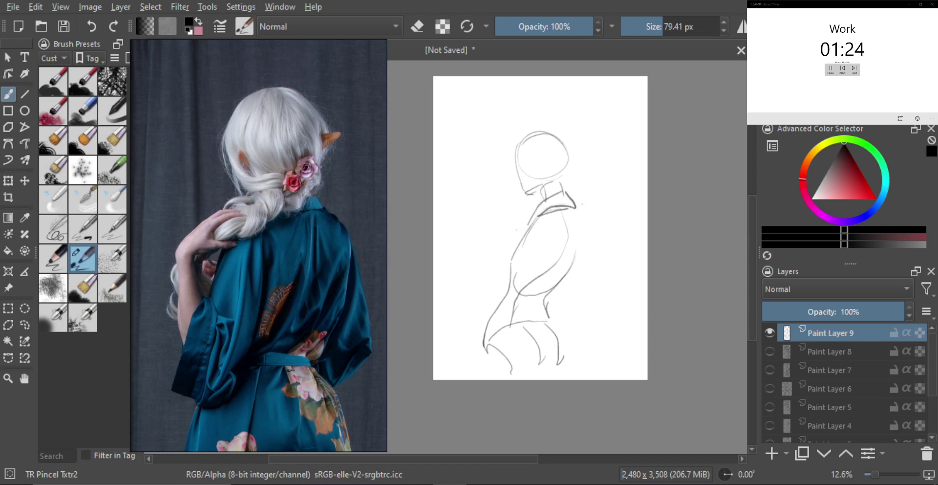
{"action": "left_click_drag", "start_coordinate": [556, 240], "coordinate": [511, 296]}
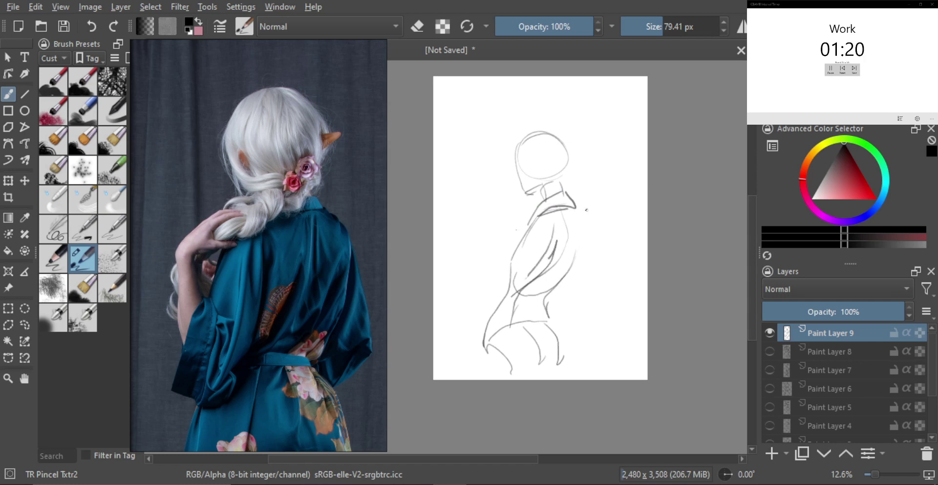
{"action": "mouse_move", "coordinate": [573, 198]}
{"action": "left_mouse_down"}
{"action": "mouse_move", "coordinate": [585, 211]}
{"action": "mouse_move", "coordinate": [581, 247]}
{"action": "mouse_move", "coordinate": [571, 281]}
{"action": "mouse_move", "coordinate": [544, 308]}
{"action": "mouse_move", "coordinate": [586, 255]}
{"action": "mouse_move", "coordinate": [589, 228]}
{"action": "mouse_move", "coordinate": [600, 297]}
{"action": "mouse_move", "coordinate": [574, 305]}
{"action": "mouse_move", "coordinate": [591, 297]}
{"action": "left_mouse_up"}
{"action": "left_click_drag", "start_coordinate": [575, 327], "coordinate": [593, 319]}
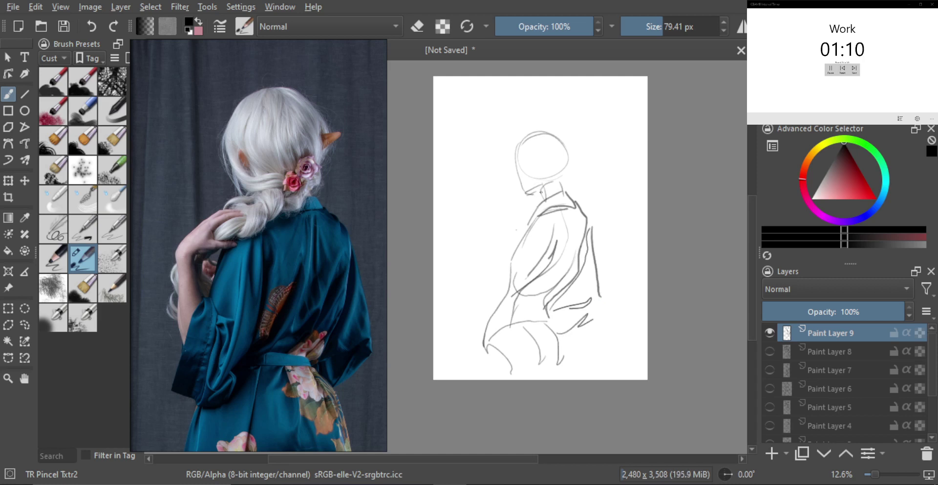
- Sketch the braid falling over the shoulder and the hand that holds it
{"action": "left_click_drag", "start_coordinate": [534, 188], "coordinate": [528, 214]}
{"action": "mouse_move", "coordinate": [537, 190]}
{"action": "left_mouse_down"}
{"action": "mouse_move", "coordinate": [542, 215]}
{"action": "mouse_move", "coordinate": [542, 205]}
{"action": "mouse_move", "coordinate": [518, 224]}
{"action": "left_mouse_up"}
{"action": "mouse_move", "coordinate": [533, 200]}
{"action": "left_mouse_down"}
{"action": "mouse_move", "coordinate": [524, 225]}
{"action": "mouse_move", "coordinate": [499, 234]}
{"action": "left_mouse_up"}
{"action": "left_click_drag", "start_coordinate": [514, 232], "coordinate": [502, 241]}
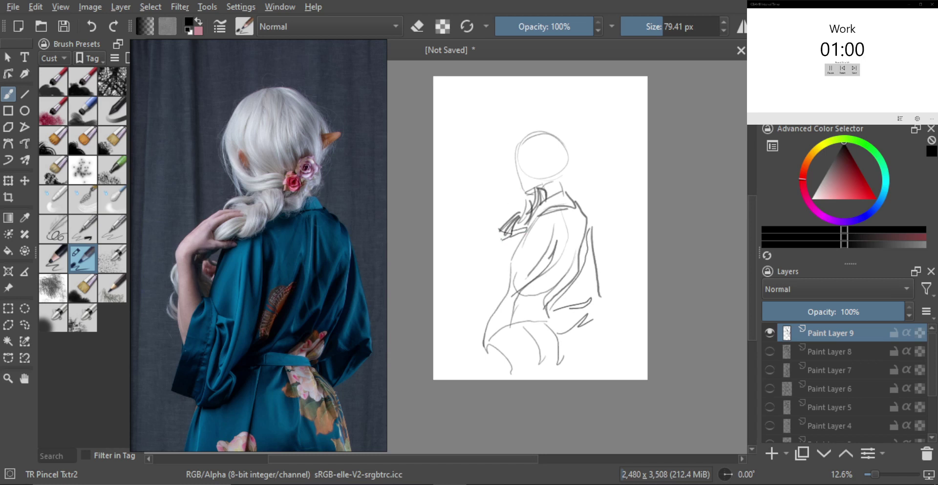
{"action": "mouse_move", "coordinate": [510, 234]}
{"action": "left_mouse_down"}
{"action": "mouse_move", "coordinate": [481, 255]}
{"action": "mouse_move", "coordinate": [508, 213]}
{"action": "left_mouse_up"}
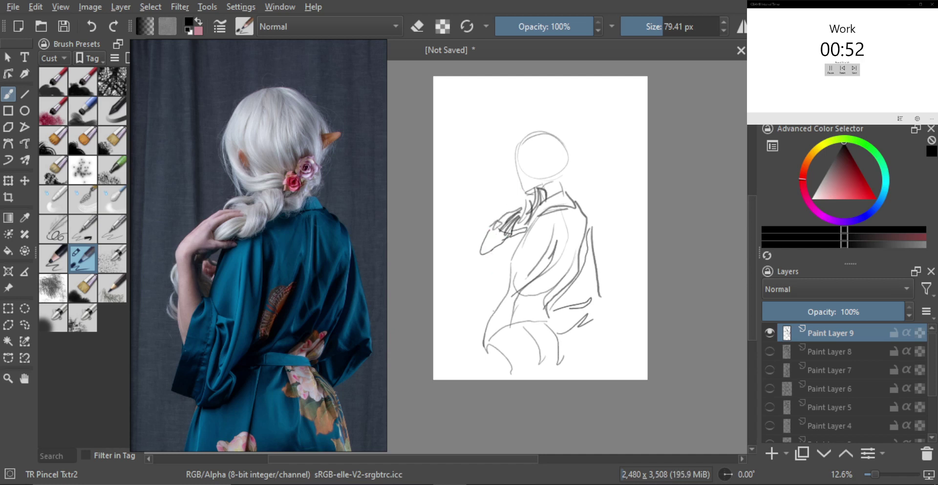
- Draw the raised forearm below the hand and the sleeve hanging from the elbow, with its folds and hem
{"action": "left_click_drag", "start_coordinate": [489, 248], "coordinate": [482, 309]}
{"action": "left_click_drag", "start_coordinate": [491, 338], "coordinate": [501, 254]}
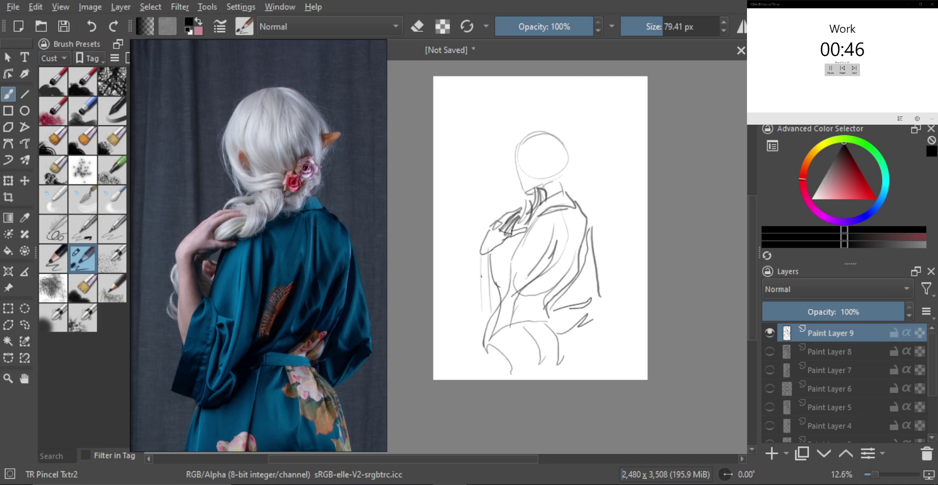
{"action": "left_click_drag", "start_coordinate": [486, 335], "coordinate": [479, 295]}
{"action": "left_click_drag", "start_coordinate": [505, 281], "coordinate": [502, 317]}
{"action": "left_click_drag", "start_coordinate": [509, 284], "coordinate": [504, 315]}
{"action": "left_click_drag", "start_coordinate": [497, 276], "coordinate": [475, 338]}
{"action": "mouse_move", "coordinate": [490, 297]}
{"action": "left_mouse_down"}
{"action": "mouse_move", "coordinate": [476, 349]}
{"action": "mouse_move", "coordinate": [489, 357]}
{"action": "left_mouse_up"}
{"action": "left_click_drag", "start_coordinate": [496, 336], "coordinate": [493, 354]}
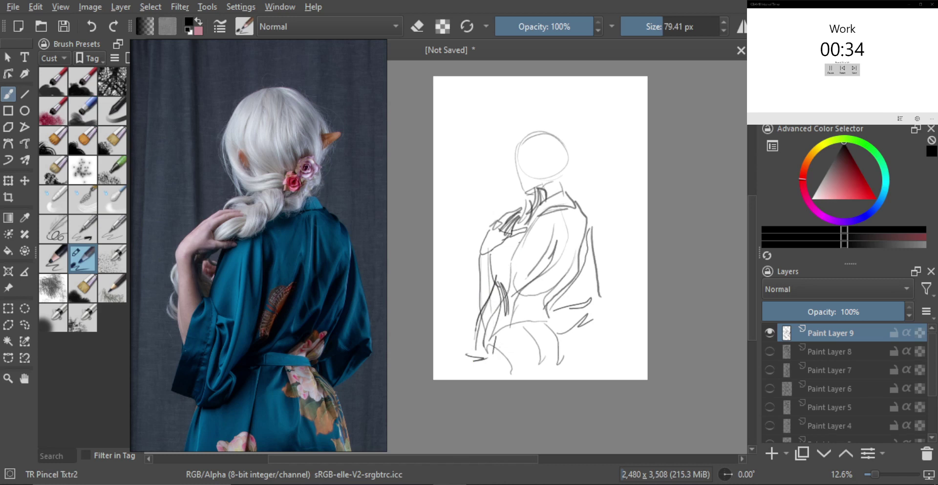
- Add the pointed ears and outer hair outline to the head, with the flowers at the nape
{"action": "left_click_drag", "start_coordinate": [513, 237], "coordinate": [507, 270]}
{"action": "key", "text": "ctrl+z"}
{"action": "mouse_move", "coordinate": [524, 157]}
{"action": "left_mouse_down"}
{"action": "mouse_move", "coordinate": [526, 171]}
{"action": "mouse_move", "coordinate": [570, 156]}
{"action": "mouse_move", "coordinate": [518, 186]}
{"action": "mouse_move", "coordinate": [550, 181]}
{"action": "left_mouse_up"}
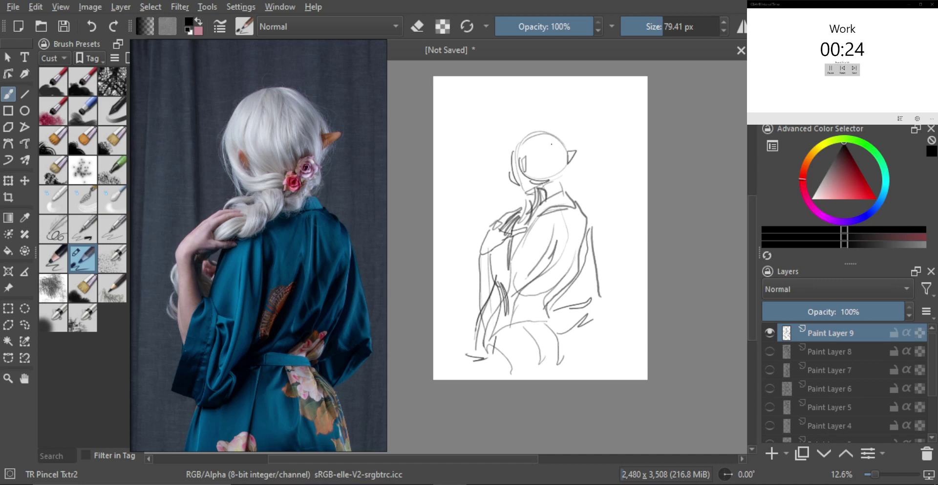
{"action": "left_click_drag", "start_coordinate": [516, 142], "coordinate": [537, 127]}
{"action": "key", "text": "ctrl+z"}
{"action": "mouse_move", "coordinate": [540, 130]}
{"action": "left_mouse_down"}
{"action": "mouse_move", "coordinate": [537, 149]}
{"action": "mouse_move", "coordinate": [568, 147]}
{"action": "mouse_move", "coordinate": [562, 188]}
{"action": "left_mouse_up"}
{"action": "mouse_move", "coordinate": [556, 171]}
{"action": "left_mouse_down"}
{"action": "mouse_move", "coordinate": [551, 181]}
{"action": "mouse_move", "coordinate": [565, 186]}
{"action": "mouse_move", "coordinate": [554, 195]}
{"action": "mouse_move", "coordinate": [544, 187]}
{"action": "mouse_move", "coordinate": [551, 198]}
{"action": "left_mouse_up"}
{"action": "key", "text": "ctrl+z"}
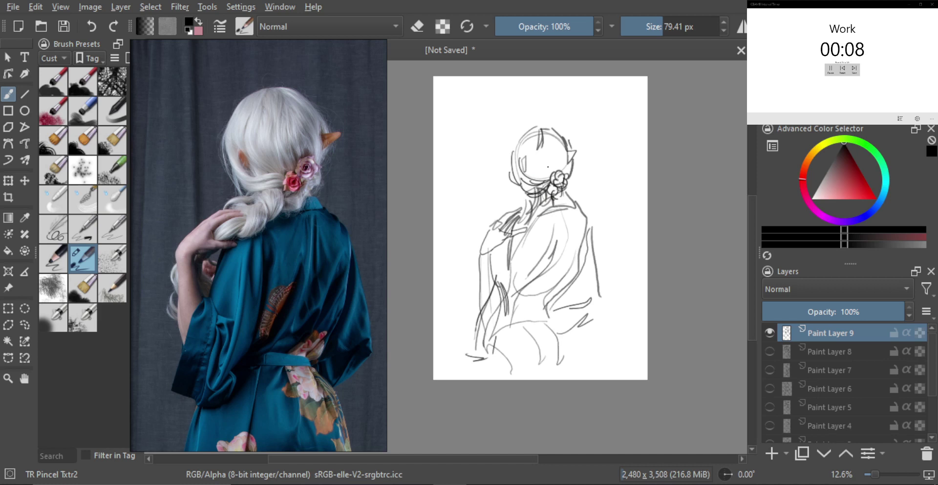
- Add curved hair strands running over the back of the head from the crown
{"action": "left_click_drag", "start_coordinate": [547, 139], "coordinate": [533, 174]}
{"action": "left_click_drag", "start_coordinate": [540, 144], "coordinate": [532, 172]}
{"action": "mouse_move", "coordinate": [557, 142]}
{"action": "left_mouse_down"}
{"action": "mouse_move", "coordinate": [553, 169]}
{"action": "mouse_move", "coordinate": [565, 166]}
{"action": "left_mouse_up"}
{"action": "left_click_drag", "start_coordinate": [537, 127], "coordinate": [525, 149]}
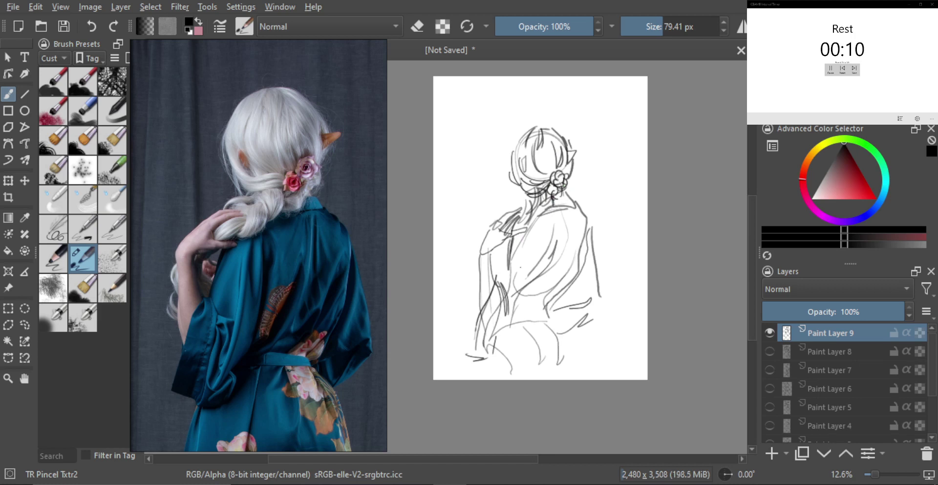
- Hide Paint Layer 9 and add another empty paint layer on top
{"action": "left_click_drag", "start_coordinate": [576, 239], "coordinate": [569, 254]}
{"action": "scroll", "coordinate": [571, 254], "scroll_direction": "down", "scroll_amount": 2}
{"action": "left_click", "coordinate": [770, 332]}
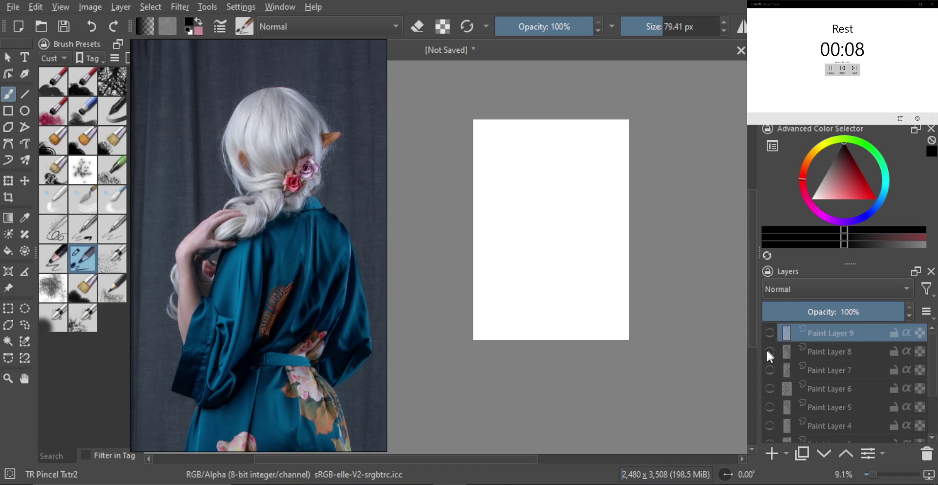
{"action": "key", "text": "Insert"}
- Bring up the reference photo of the teal-robed elf with raised chin and lowered arm, framed from the thighs up
{"action": "scroll", "coordinate": [335, 274], "scroll_direction": "down", "scroll_amount": 3}
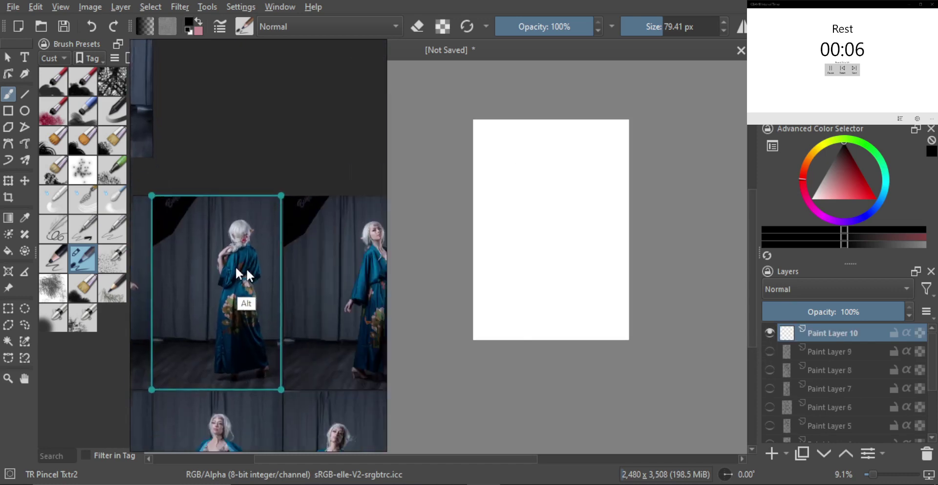
{"action": "scroll", "coordinate": [283, 272], "scroll_direction": "up", "scroll_amount": 5}
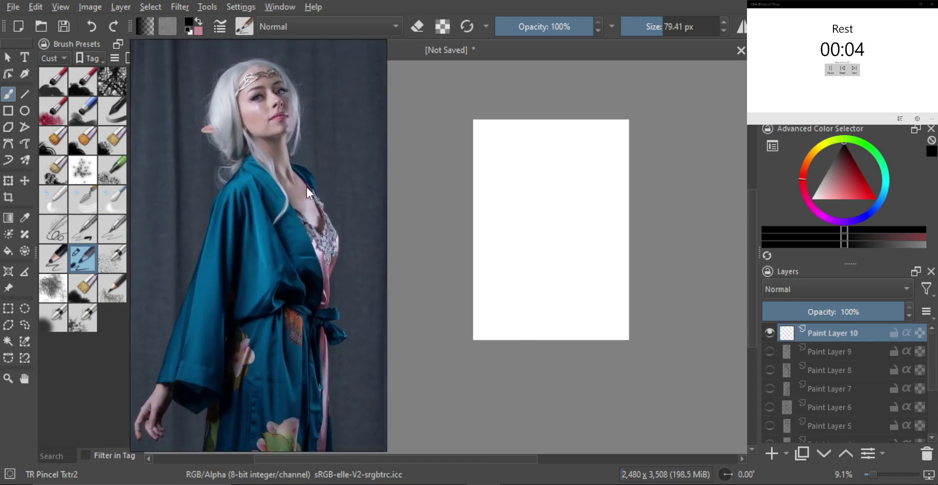
{"action": "left_click_drag", "start_coordinate": [298, 194], "coordinate": [295, 198]}
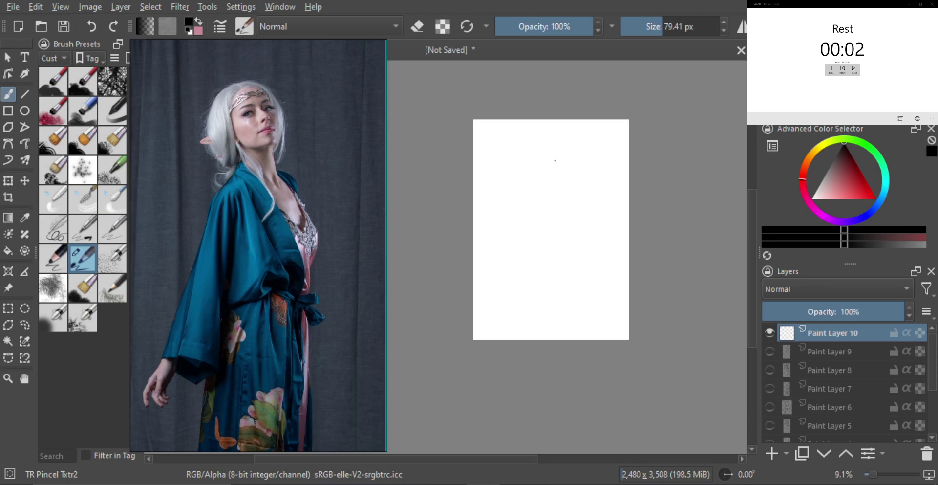
- Block in the standing pose with a tilted shoulder line, a curved centre line, an oval ribcage and the pelvis
{"action": "left_click_drag", "start_coordinate": [564, 197], "coordinate": [547, 180]}
{"action": "mouse_move", "coordinate": [553, 222]}
{"action": "left_mouse_down"}
{"action": "mouse_move", "coordinate": [564, 157]}
{"action": "mouse_move", "coordinate": [561, 189]}
{"action": "mouse_move", "coordinate": [542, 166]}
{"action": "mouse_move", "coordinate": [552, 165]}
{"action": "mouse_move", "coordinate": [524, 186]}
{"action": "mouse_move", "coordinate": [553, 229]}
{"action": "mouse_move", "coordinate": [548, 273]}
{"action": "left_mouse_up"}
{"action": "left_click_drag", "start_coordinate": [564, 276], "coordinate": [520, 288]}
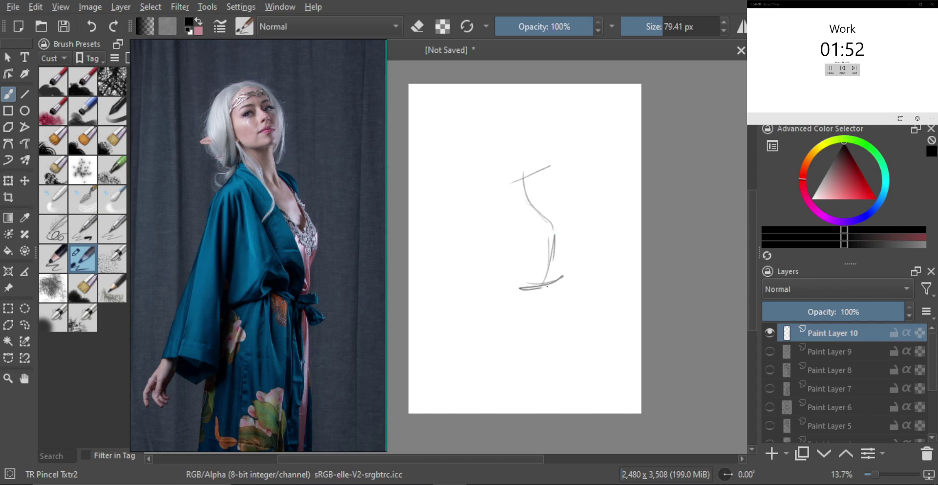
{"action": "mouse_move", "coordinate": [516, 200]}
{"action": "left_mouse_down"}
{"action": "mouse_move", "coordinate": [555, 215]}
{"action": "mouse_move", "coordinate": [533, 222]}
{"action": "mouse_move", "coordinate": [557, 216]}
{"action": "left_mouse_up"}
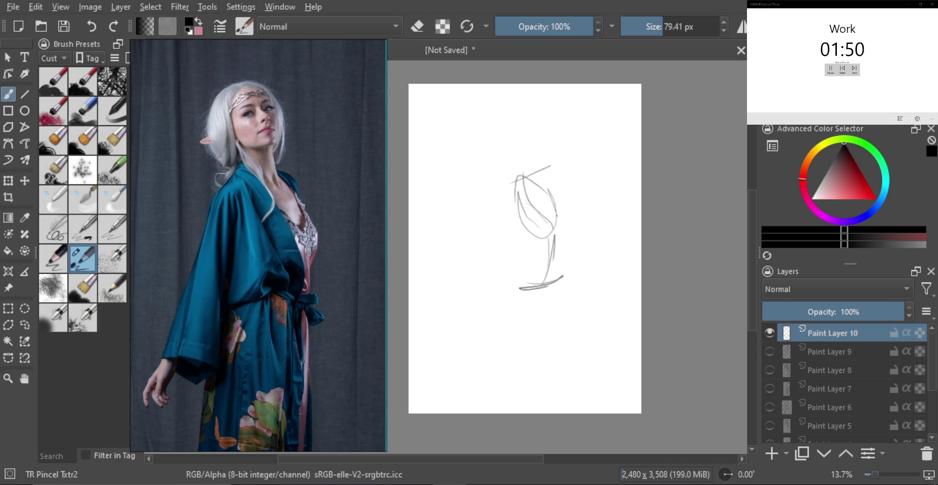
{"action": "mouse_move", "coordinate": [517, 286]}
{"action": "left_mouse_down"}
{"action": "mouse_move", "coordinate": [512, 302]}
{"action": "mouse_move", "coordinate": [538, 336]}
{"action": "mouse_move", "coordinate": [552, 326]}
{"action": "mouse_move", "coordinate": [568, 280]}
{"action": "left_mouse_up"}
{"action": "left_click_drag", "start_coordinate": [513, 196], "coordinate": [530, 244]}
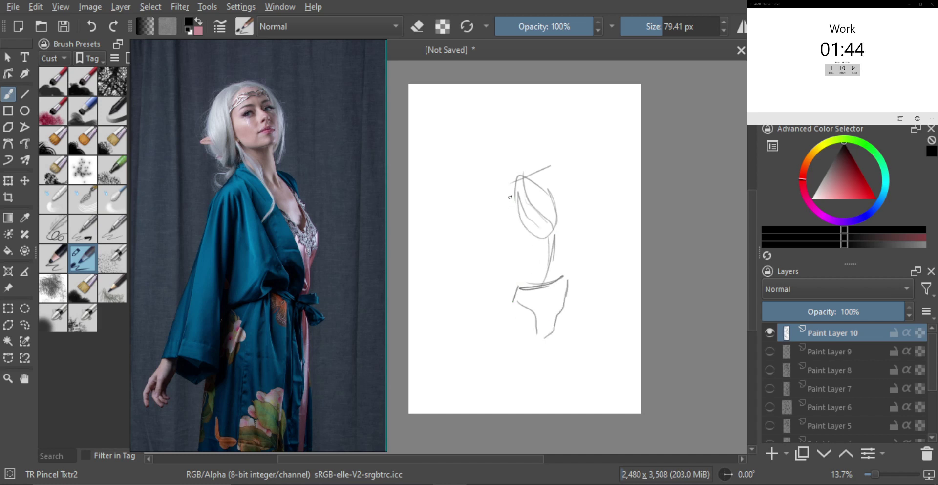
- Outline the torso from the armpit to the hip on one side and over the bust and belly on the other
{"action": "mouse_move", "coordinate": [511, 203]}
{"action": "left_mouse_down"}
{"action": "mouse_move", "coordinate": [526, 250]}
{"action": "mouse_move", "coordinate": [528, 289]}
{"action": "left_mouse_up"}
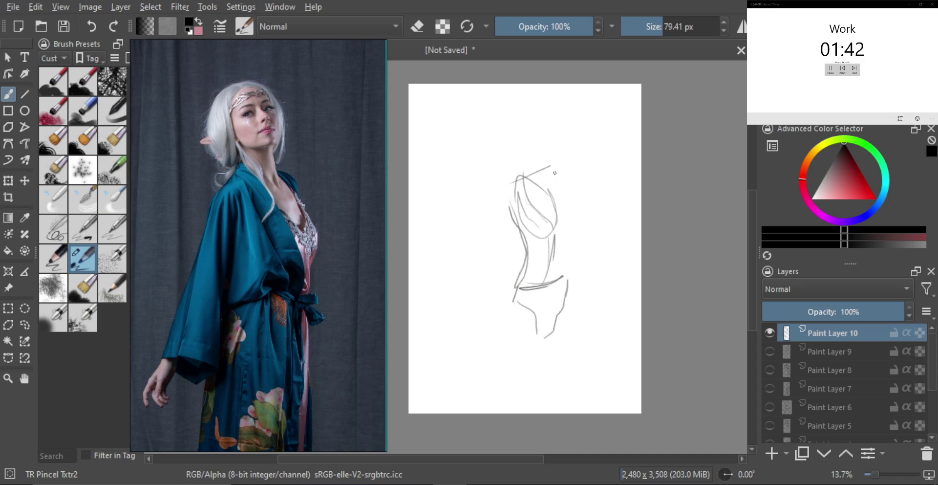
{"action": "mouse_move", "coordinate": [551, 170]}
{"action": "left_mouse_down"}
{"action": "mouse_move", "coordinate": [558, 207]}
{"action": "mouse_move", "coordinate": [575, 211]}
{"action": "mouse_move", "coordinate": [546, 235]}
{"action": "mouse_move", "coordinate": [565, 254]}
{"action": "mouse_move", "coordinate": [560, 296]}
{"action": "left_mouse_up"}
{"action": "left_click_drag", "start_coordinate": [570, 248], "coordinate": [570, 267]}
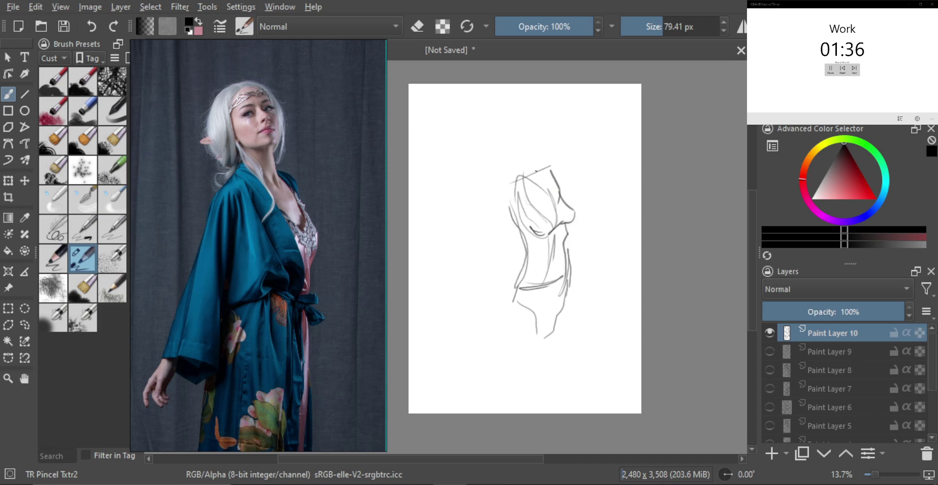
- Draw the lowered arm from the shoulder through elbow and forearm to the hand, redoing the forearm strokes
{"action": "mouse_move", "coordinate": [505, 207]}
{"action": "left_mouse_down"}
{"action": "mouse_move", "coordinate": [516, 188]}
{"action": "mouse_move", "coordinate": [517, 234]}
{"action": "mouse_move", "coordinate": [496, 285]}
{"action": "mouse_move", "coordinate": [497, 233]}
{"action": "mouse_move", "coordinate": [497, 283]}
{"action": "left_mouse_up"}
{"action": "left_click_drag", "start_coordinate": [499, 254], "coordinate": [461, 327]}
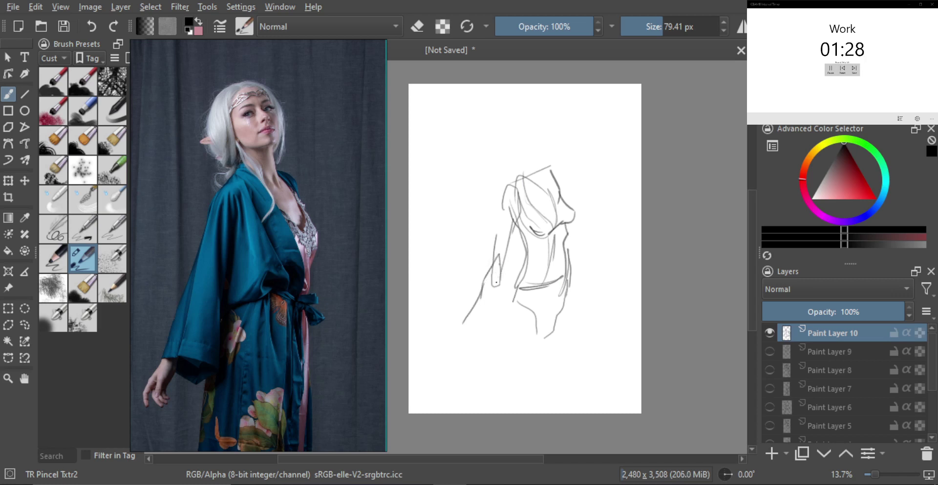
{"action": "left_click_drag", "start_coordinate": [498, 278], "coordinate": [458, 339]}
{"action": "key", "text": "ctrl+z"}
{"action": "key", "text": "ctrl+z"}
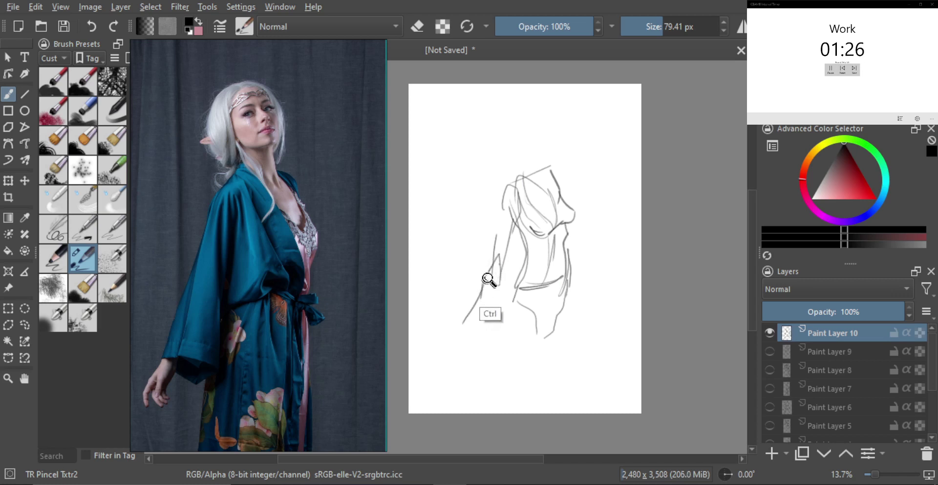
{"action": "mouse_move", "coordinate": [481, 292]}
{"action": "left_mouse_down"}
{"action": "mouse_move", "coordinate": [468, 336]}
{"action": "mouse_move", "coordinate": [488, 308]}
{"action": "left_mouse_up"}
{"action": "mouse_move", "coordinate": [498, 277]}
{"action": "left_mouse_down"}
{"action": "mouse_move", "coordinate": [481, 322]}
{"action": "mouse_move", "coordinate": [482, 292]}
{"action": "mouse_move", "coordinate": [464, 370]}
{"action": "mouse_move", "coordinate": [466, 342]}
{"action": "mouse_move", "coordinate": [450, 383]}
{"action": "left_mouse_up"}
{"action": "mouse_move", "coordinate": [459, 350]}
{"action": "left_mouse_down"}
{"action": "mouse_move", "coordinate": [453, 374]}
{"action": "mouse_move", "coordinate": [467, 374]}
{"action": "mouse_move", "coordinate": [463, 361]}
{"action": "left_mouse_up"}
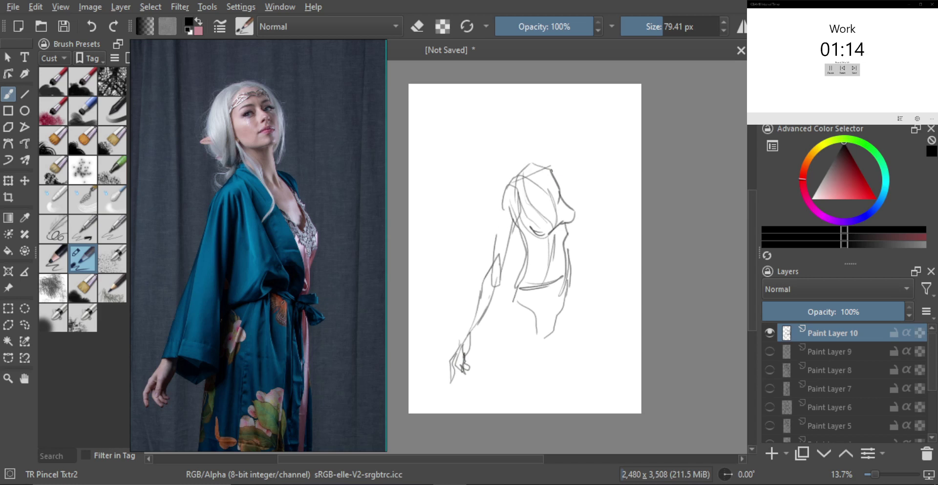
- Draw the shoulder slopes and neck, and block in the head shape with its pointed ear
{"action": "left_click_drag", "start_coordinate": [544, 167], "coordinate": [560, 167]}
{"action": "left_click_drag", "start_coordinate": [525, 148], "coordinate": [514, 175]}
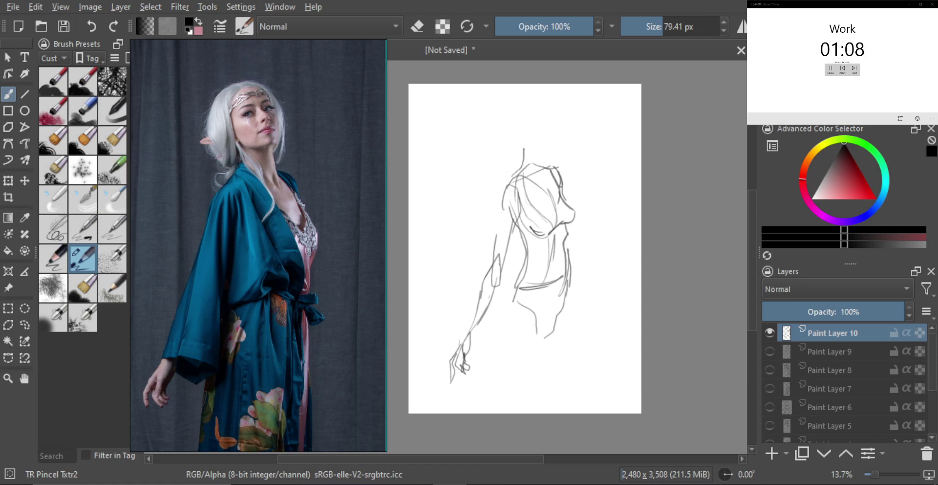
{"action": "mouse_move", "coordinate": [523, 140]}
{"action": "left_mouse_down"}
{"action": "mouse_move", "coordinate": [541, 145]}
{"action": "mouse_move", "coordinate": [543, 182]}
{"action": "left_mouse_up"}
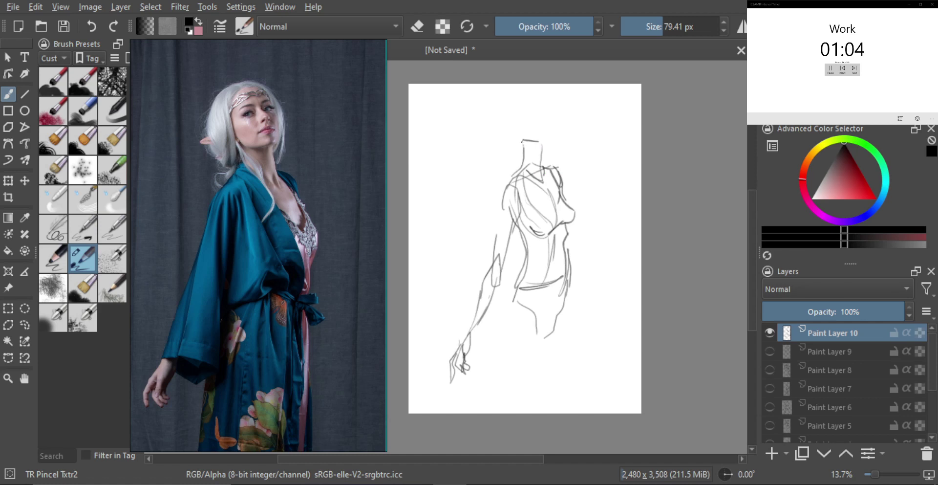
{"action": "mouse_move", "coordinate": [519, 125]}
{"action": "left_mouse_down"}
{"action": "mouse_move", "coordinate": [520, 141]}
{"action": "mouse_move", "coordinate": [528, 97]}
{"action": "mouse_move", "coordinate": [548, 132]}
{"action": "mouse_move", "coordinate": [524, 140]}
{"action": "mouse_move", "coordinate": [513, 125]}
{"action": "mouse_move", "coordinate": [512, 137]}
{"action": "mouse_move", "coordinate": [543, 185]}
{"action": "left_mouse_up"}
{"action": "key", "text": "ctrl+z"}
- Sketch the robe's neckline edges crossing from the neck over the chest to the waist, redoing the long front edge
{"action": "left_click_drag", "start_coordinate": [524, 168], "coordinate": [530, 176]}
{"action": "left_click_drag", "start_coordinate": [529, 208], "coordinate": [550, 281]}
{"action": "left_click_drag", "start_coordinate": [552, 280], "coordinate": [562, 261]}
{"action": "mouse_move", "coordinate": [527, 167]}
{"action": "left_mouse_down"}
{"action": "mouse_move", "coordinate": [545, 193]}
{"action": "mouse_move", "coordinate": [561, 260]}
{"action": "left_mouse_up"}
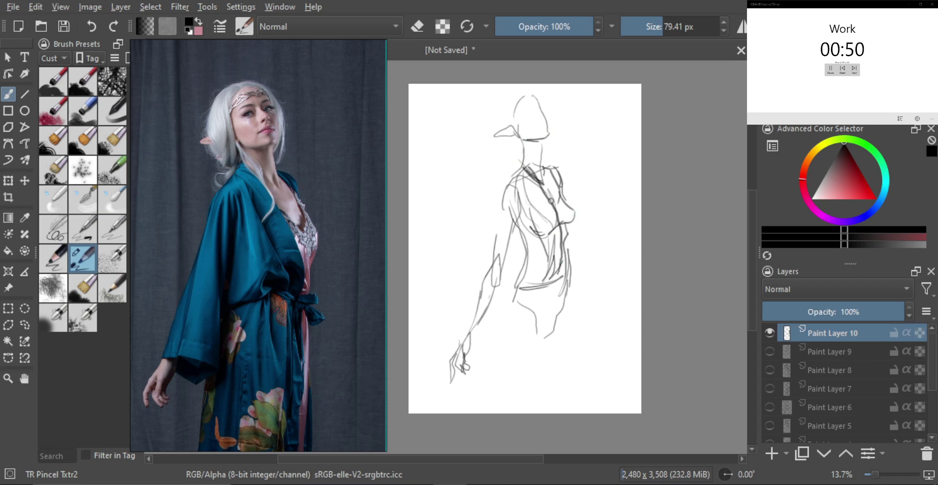
{"action": "key", "text": "ctrl+z"}
{"action": "left_click_drag", "start_coordinate": [526, 166], "coordinate": [560, 275]}
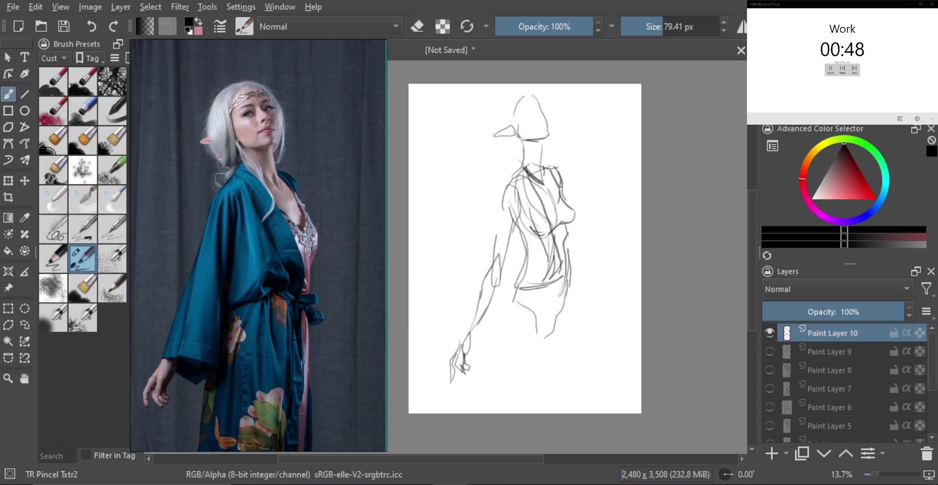
- Darken the robe's edge over the bust and side, and add the folds beside the arm and the bow at the waist
{"action": "left_click_drag", "start_coordinate": [551, 201], "coordinate": [558, 213]}
{"action": "mouse_move", "coordinate": [555, 177]}
{"action": "left_mouse_down"}
{"action": "mouse_move", "coordinate": [559, 214]}
{"action": "mouse_move", "coordinate": [575, 213]}
{"action": "mouse_move", "coordinate": [576, 263]}
{"action": "mouse_move", "coordinate": [562, 286]}
{"action": "mouse_move", "coordinate": [580, 293]}
{"action": "mouse_move", "coordinate": [558, 299]}
{"action": "mouse_move", "coordinate": [533, 263]}
{"action": "mouse_move", "coordinate": [556, 275]}
{"action": "mouse_move", "coordinate": [509, 286]}
{"action": "mouse_move", "coordinate": [521, 203]}
{"action": "mouse_move", "coordinate": [513, 285]}
{"action": "mouse_move", "coordinate": [506, 196]}
{"action": "left_mouse_up"}
{"action": "left_click_drag", "start_coordinate": [507, 227], "coordinate": [509, 292]}
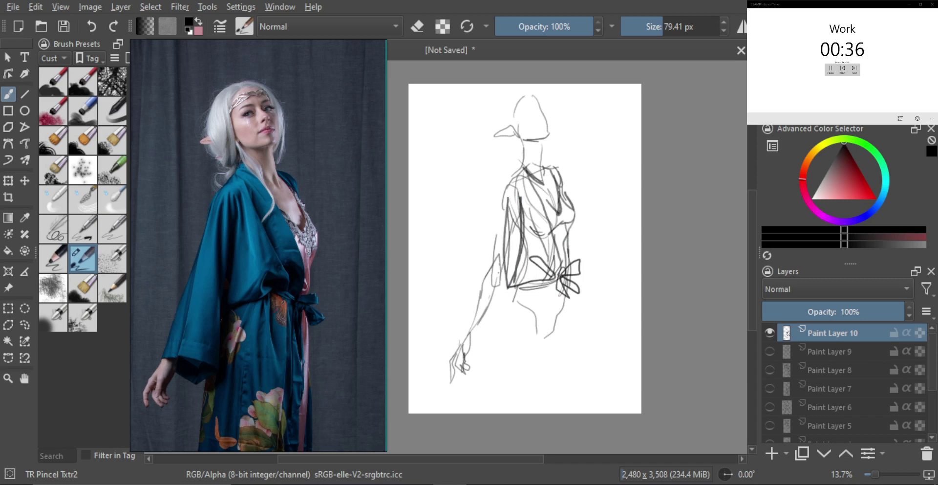
- Draw the wide robe sleeve around the lowered arm, from the shoulder to the open cuff above the hand
{"action": "mouse_move", "coordinate": [487, 250]}
{"action": "left_mouse_down"}
{"action": "mouse_move", "coordinate": [479, 318]}
{"action": "mouse_move", "coordinate": [509, 334]}
{"action": "mouse_move", "coordinate": [458, 334]}
{"action": "left_mouse_up"}
{"action": "left_click_drag", "start_coordinate": [467, 331], "coordinate": [473, 323]}
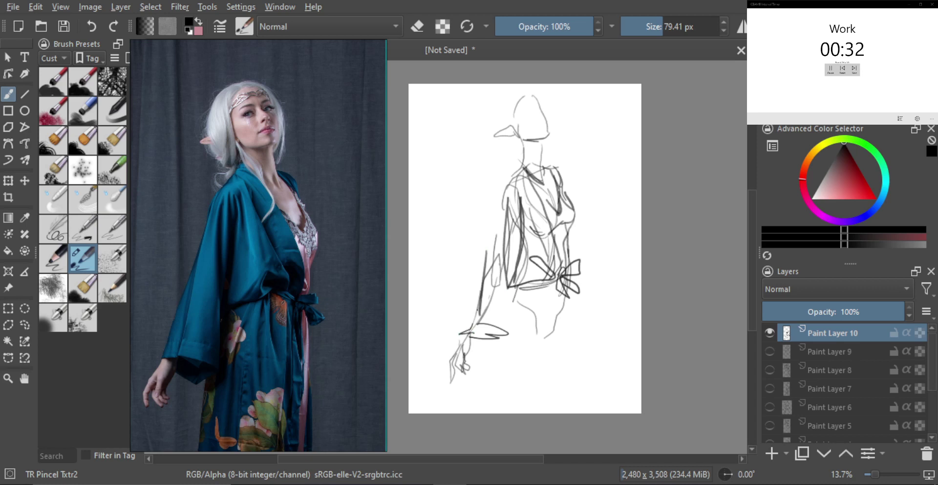
{"action": "left_click_drag", "start_coordinate": [489, 221], "coordinate": [460, 332]}
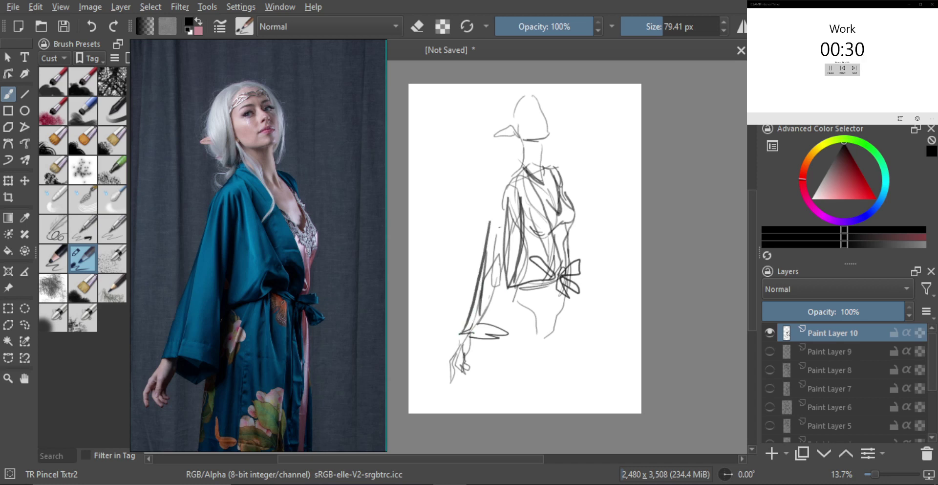
{"action": "left_click_drag", "start_coordinate": [514, 172], "coordinate": [487, 242]}
{"action": "left_click_drag", "start_coordinate": [496, 201], "coordinate": [488, 279]}
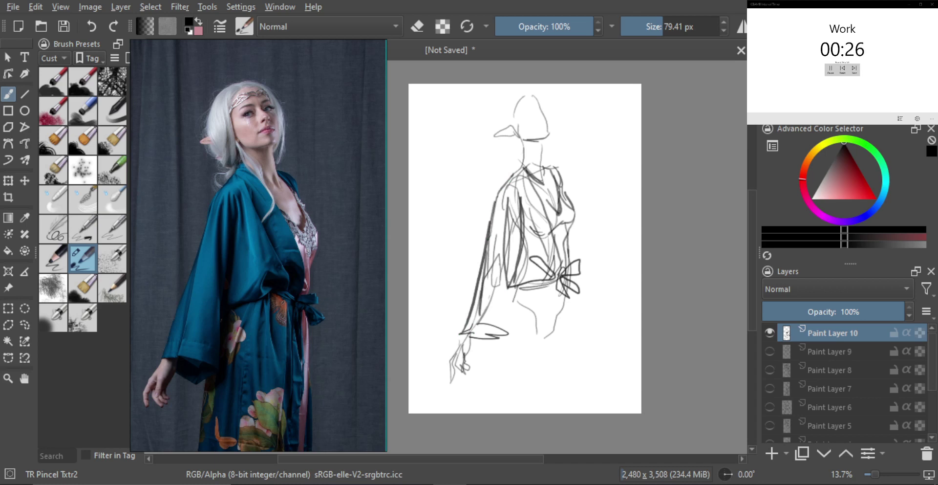
{"action": "left_click", "coordinate": [509, 296]}
{"action": "mouse_move", "coordinate": [509, 223]}
{"action": "left_mouse_down"}
{"action": "mouse_move", "coordinate": [508, 337]}
{"action": "mouse_move", "coordinate": [511, 241]}
{"action": "mouse_move", "coordinate": [511, 322]}
{"action": "left_mouse_up"}
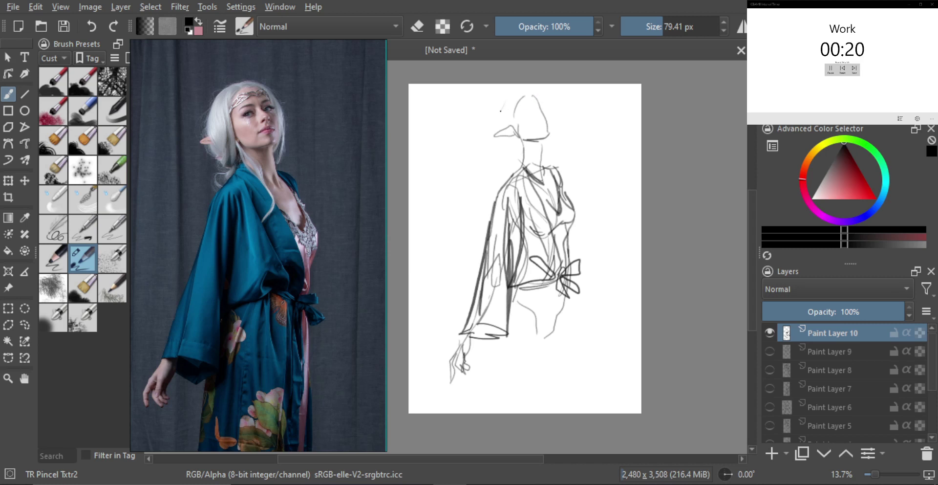
- Draw the long hair around the head and down both sides of the neck, and mark the facial features with short strokes
{"action": "mouse_move", "coordinate": [504, 98]}
{"action": "left_mouse_down"}
{"action": "mouse_move", "coordinate": [497, 117]}
{"action": "mouse_move", "coordinate": [515, 161]}
{"action": "left_mouse_up"}
{"action": "left_click_drag", "start_coordinate": [508, 123], "coordinate": [516, 162]}
{"action": "left_click_drag", "start_coordinate": [513, 137], "coordinate": [517, 161]}
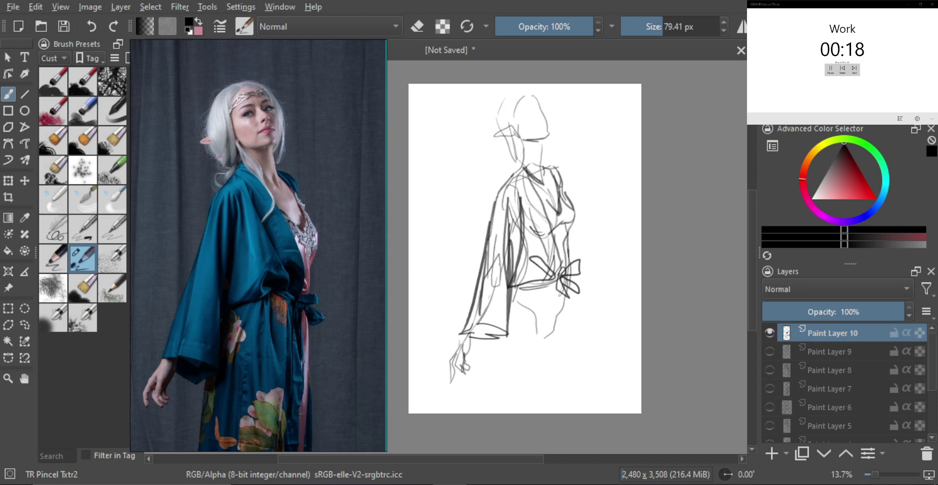
{"action": "left_click_drag", "start_coordinate": [522, 112], "coordinate": [516, 147]}
{"action": "mouse_move", "coordinate": [522, 93]}
{"action": "left_mouse_down"}
{"action": "mouse_move", "coordinate": [517, 116]}
{"action": "mouse_move", "coordinate": [536, 93]}
{"action": "mouse_move", "coordinate": [551, 136]}
{"action": "left_mouse_up"}
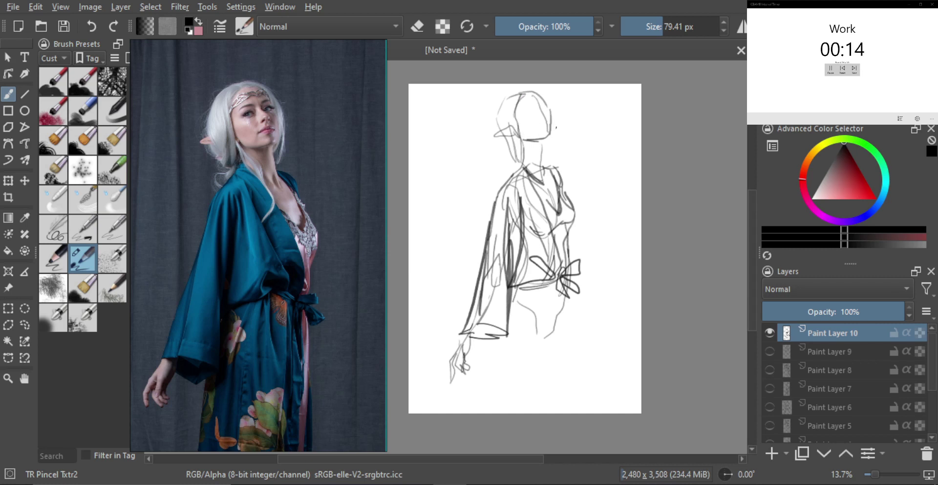
{"action": "mouse_move", "coordinate": [547, 105]}
{"action": "left_mouse_down"}
{"action": "mouse_move", "coordinate": [550, 158]}
{"action": "mouse_move", "coordinate": [516, 177]}
{"action": "left_mouse_up"}
{"action": "mouse_move", "coordinate": [519, 126]}
{"action": "left_mouse_down"}
{"action": "mouse_move", "coordinate": [538, 194]}
{"action": "mouse_move", "coordinate": [536, 224]}
{"action": "mouse_move", "coordinate": [520, 126]}
{"action": "mouse_move", "coordinate": [530, 114]}
{"action": "left_mouse_up"}
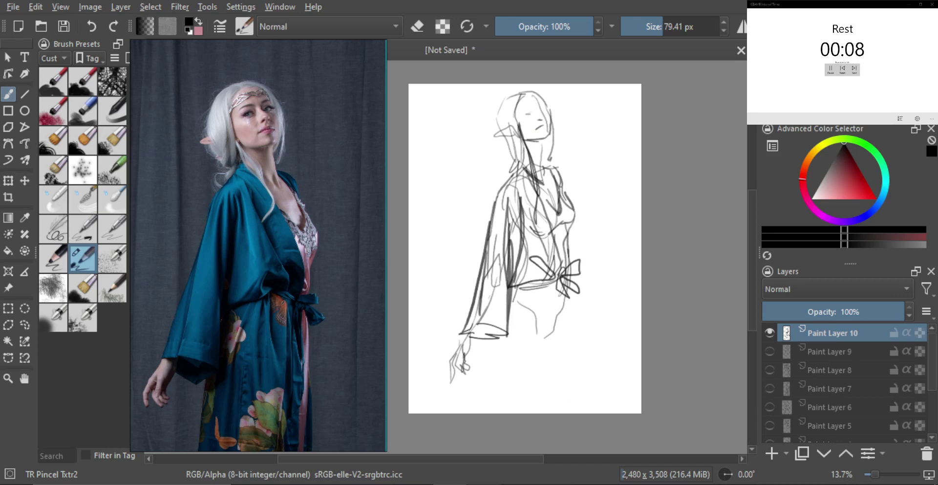
- Pause the interval timer during the rest period and put its window away
{"action": "left_click", "coordinate": [618, 188]}
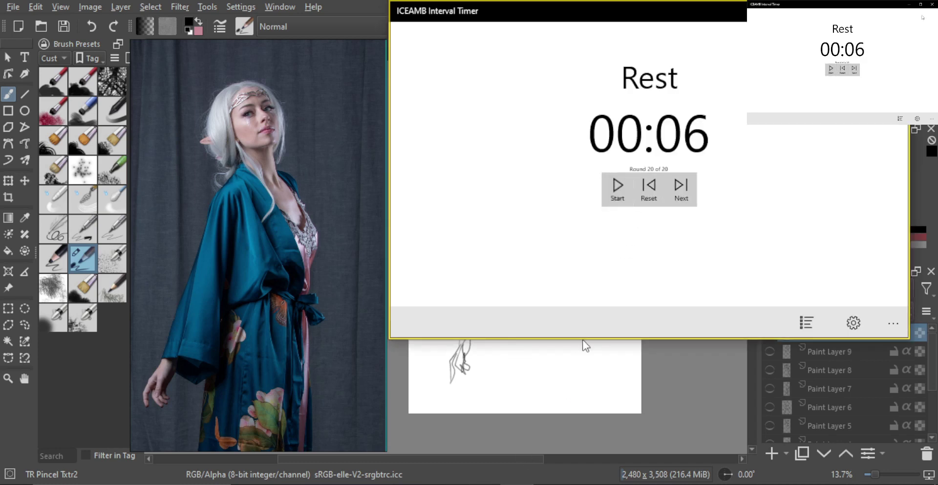
{"action": "left_click", "coordinate": [894, 14]}
- Transform the figure sketch on Paint Layer 10, scaling it down slightly and moving it lower on the page
{"action": "left_click_drag", "start_coordinate": [556, 211], "coordinate": [557, 223]}
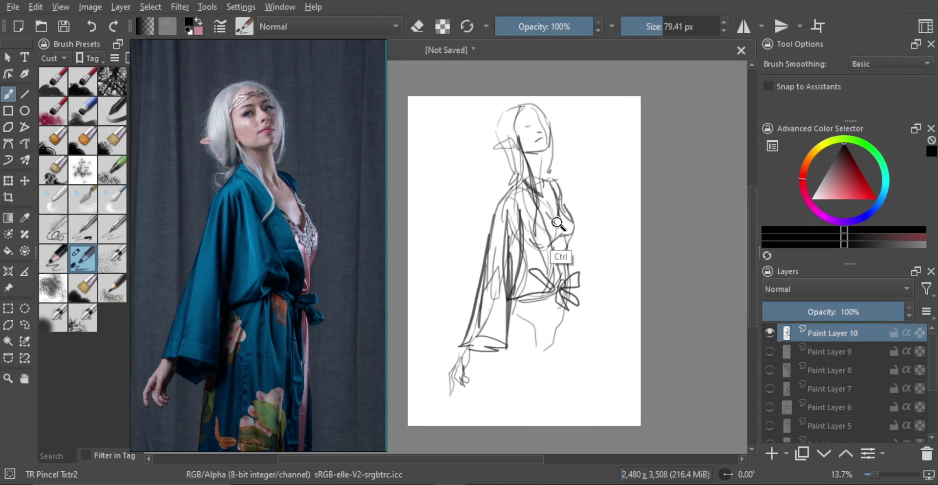
{"action": "scroll", "coordinate": [558, 223], "scroll_direction": "down", "scroll_amount": 1}
{"action": "key", "text": "ctrl+t"}
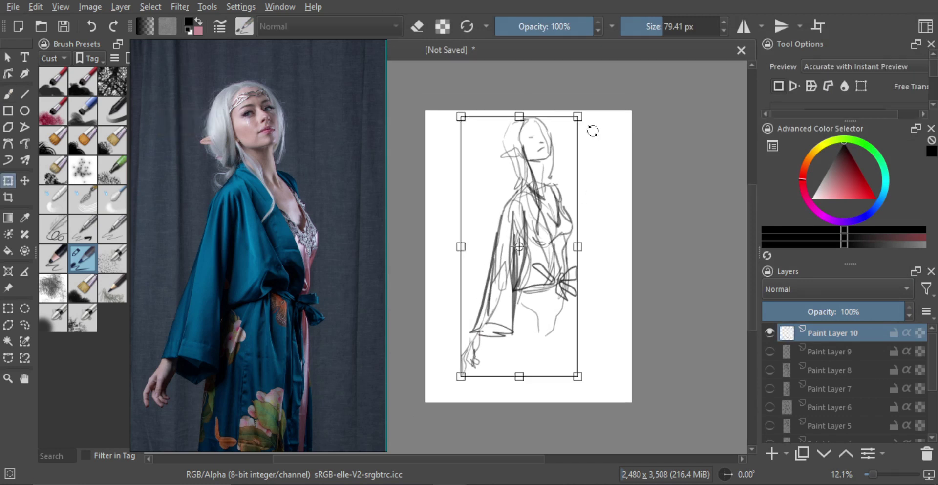
{"action": "mouse_move", "coordinate": [578, 116]}
{"action": "left_mouse_down"}
{"action": "mouse_move", "coordinate": [562, 128]}
{"action": "mouse_move", "coordinate": [581, 118]}
{"action": "left_mouse_up"}
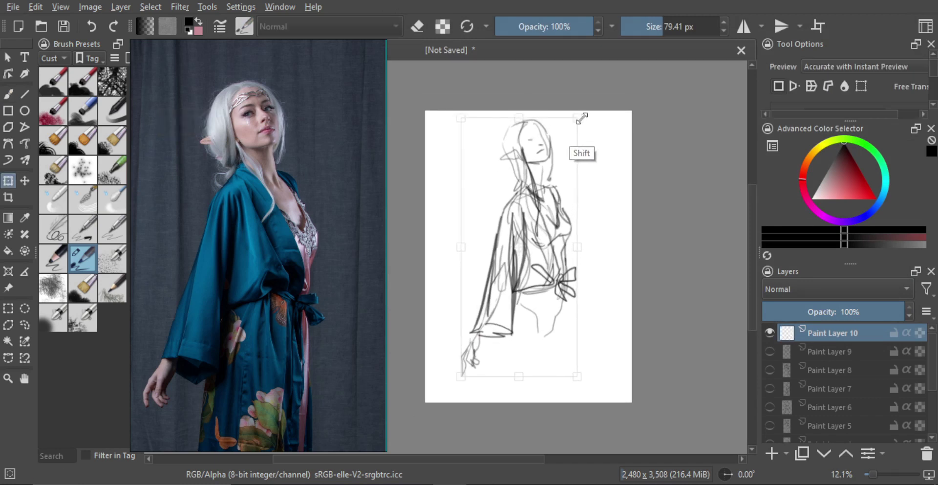
{"action": "left_click_drag", "start_coordinate": [557, 154], "coordinate": [555, 165]}
{"action": "left_click_drag", "start_coordinate": [577, 128], "coordinate": [579, 120]}
{"action": "left_click_drag", "start_coordinate": [564, 148], "coordinate": [577, 136]}
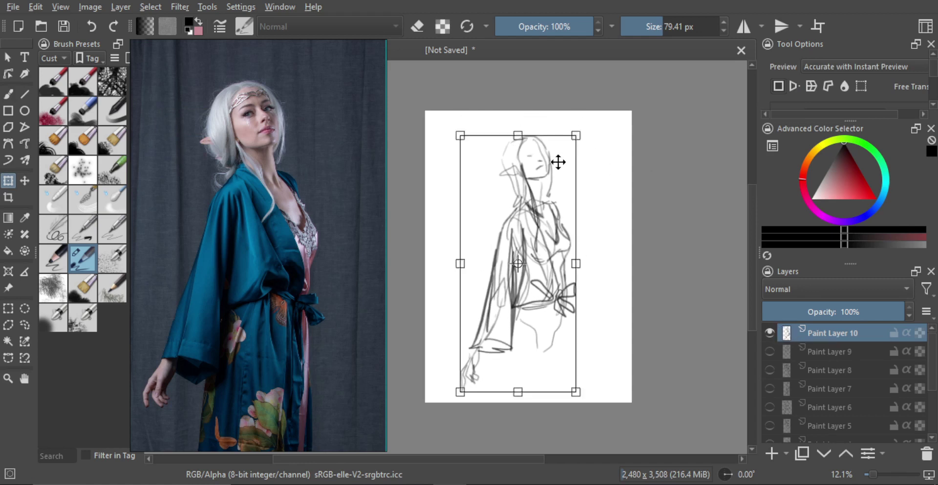
{"action": "key", "text": "Return"}
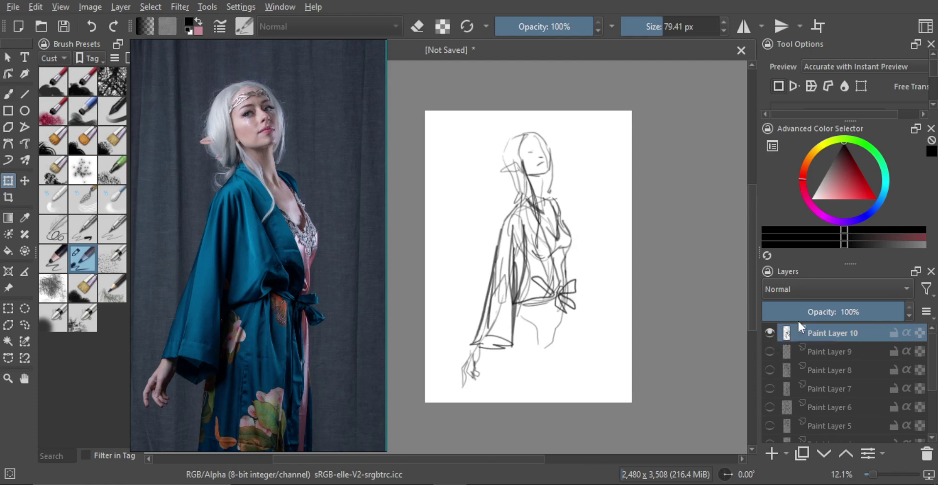
- Enlarge the reference face and draw the near eyebrow and the nose bridge on the sketched face
{"action": "scroll", "coordinate": [284, 135], "scroll_direction": "up", "scroll_amount": 4}
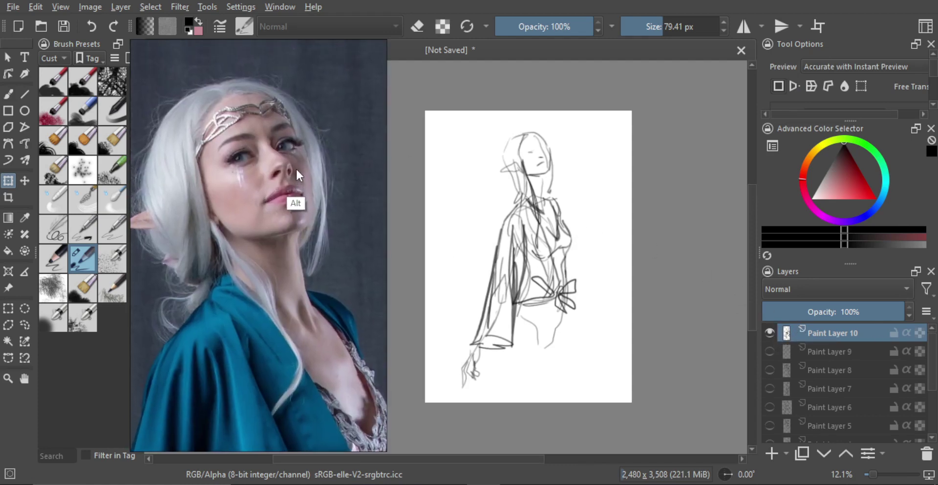
{"action": "scroll", "coordinate": [297, 175], "scroll_direction": "down", "scroll_amount": 1}
{"action": "key", "text": "b"}
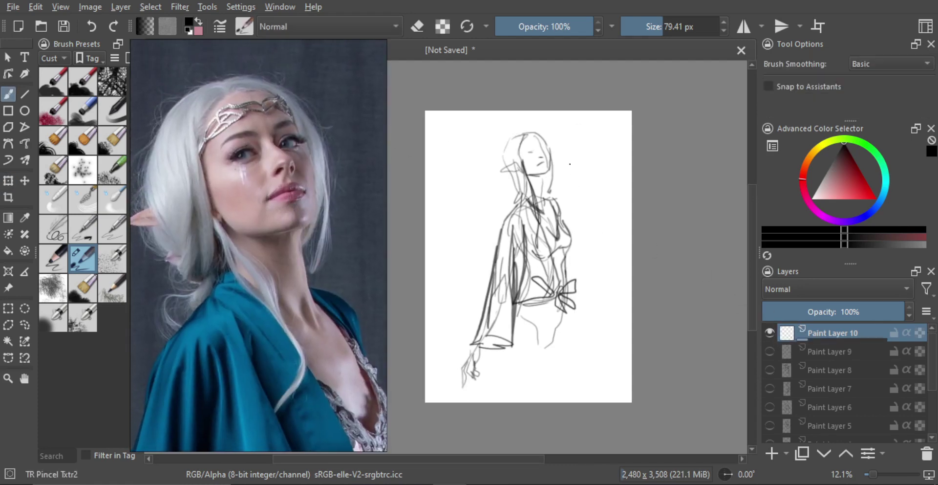
{"action": "scroll", "coordinate": [577, 164], "scroll_direction": "up", "scroll_amount": 6}
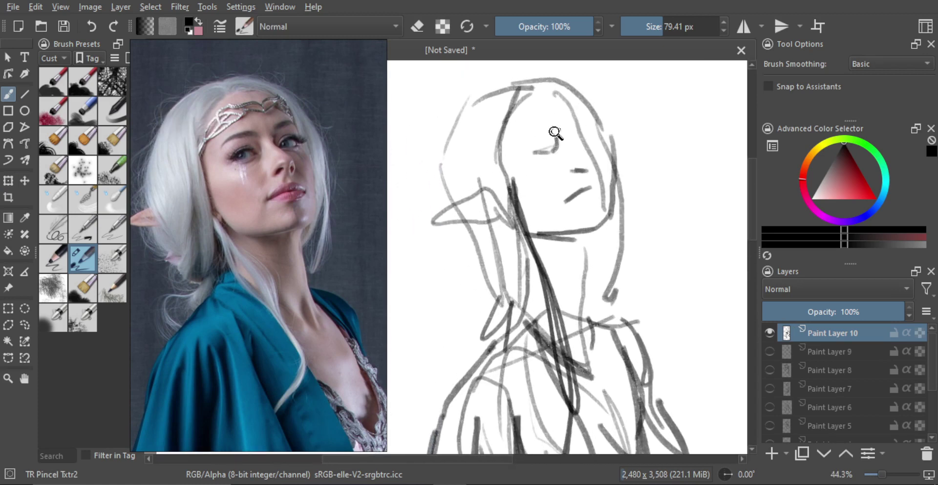
{"action": "mouse_move", "coordinate": [561, 126]}
{"action": "left_mouse_down"}
{"action": "mouse_move", "coordinate": [559, 145]}
{"action": "mouse_move", "coordinate": [541, 124]}
{"action": "mouse_move", "coordinate": [559, 122]}
{"action": "mouse_move", "coordinate": [584, 136]}
{"action": "mouse_move", "coordinate": [576, 165]}
{"action": "left_mouse_up"}
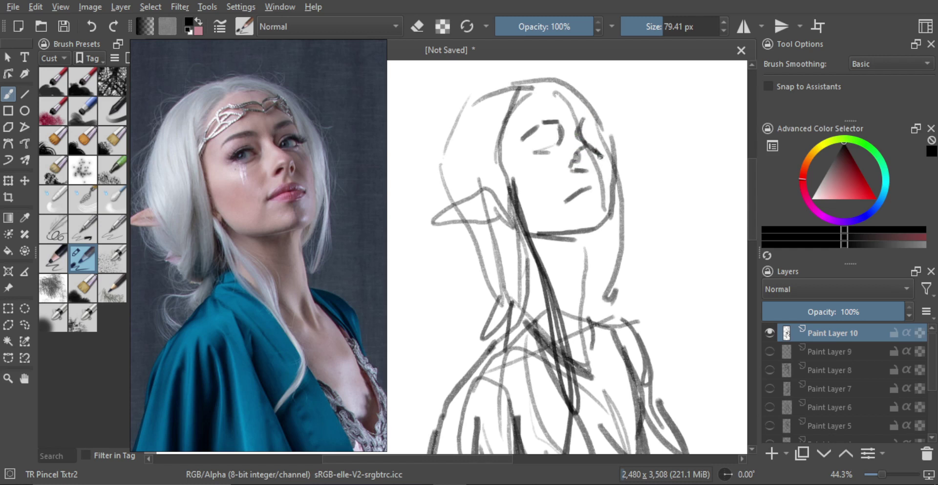
- Redo the nose tip with a 65.53 px brush and draw the nostrils beneath it
{"action": "left_click_drag", "start_coordinate": [600, 156], "coordinate": [594, 169]}
{"action": "key", "text": "ctrl+z"}
{"action": "key", "text": "bracketleft"}
{"action": "left_click_drag", "start_coordinate": [580, 166], "coordinate": [587, 159]}
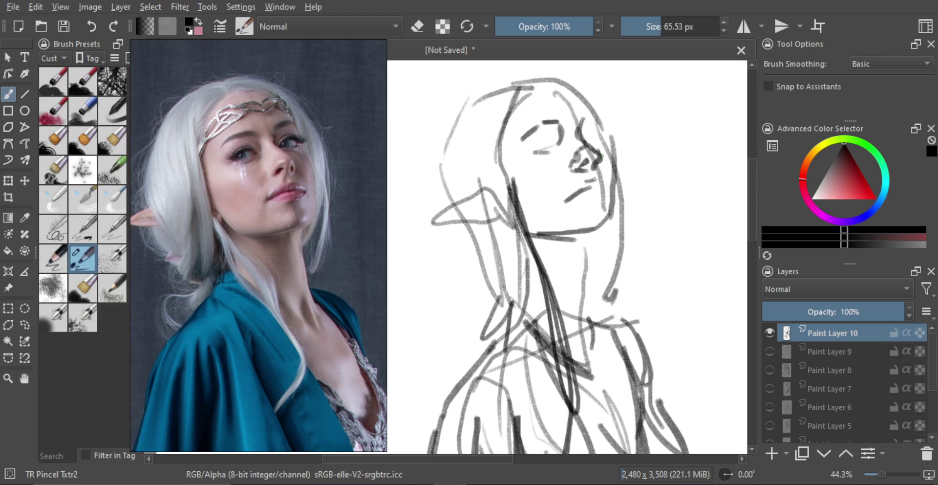
- Draw the lips and the shadow under the mouth, and define both eyes with lids and pupils
{"action": "mouse_move", "coordinate": [588, 184]}
{"action": "left_mouse_down"}
{"action": "mouse_move", "coordinate": [604, 186]}
{"action": "mouse_move", "coordinate": [600, 198]}
{"action": "left_mouse_up"}
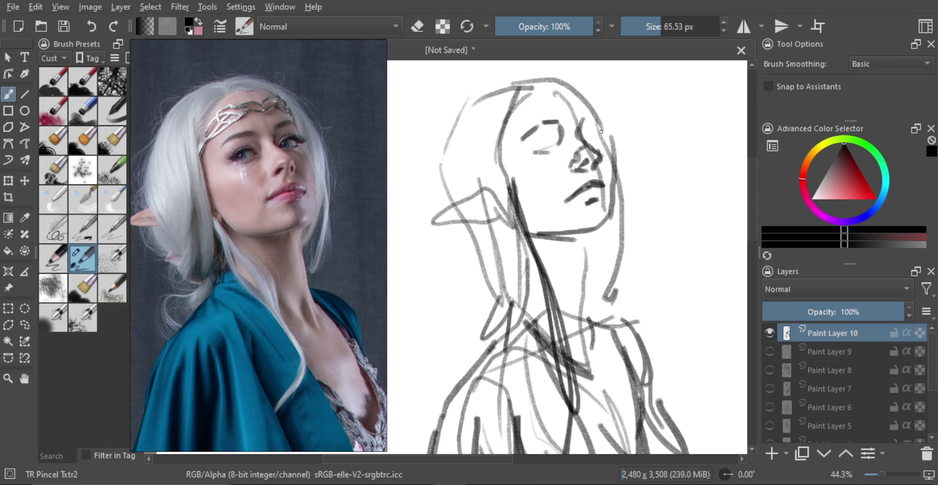
{"action": "mouse_move", "coordinate": [533, 155]}
{"action": "left_mouse_down"}
{"action": "mouse_move", "coordinate": [546, 141]}
{"action": "mouse_move", "coordinate": [555, 148]}
{"action": "mouse_move", "coordinate": [597, 137]}
{"action": "mouse_move", "coordinate": [595, 148]}
{"action": "mouse_move", "coordinate": [533, 146]}
{"action": "mouse_move", "coordinate": [585, 145]}
{"action": "mouse_move", "coordinate": [591, 118]}
{"action": "mouse_move", "coordinate": [592, 166]}
{"action": "mouse_move", "coordinate": [596, 147]}
{"action": "left_mouse_up"}
{"action": "key", "text": "ctrl+z"}
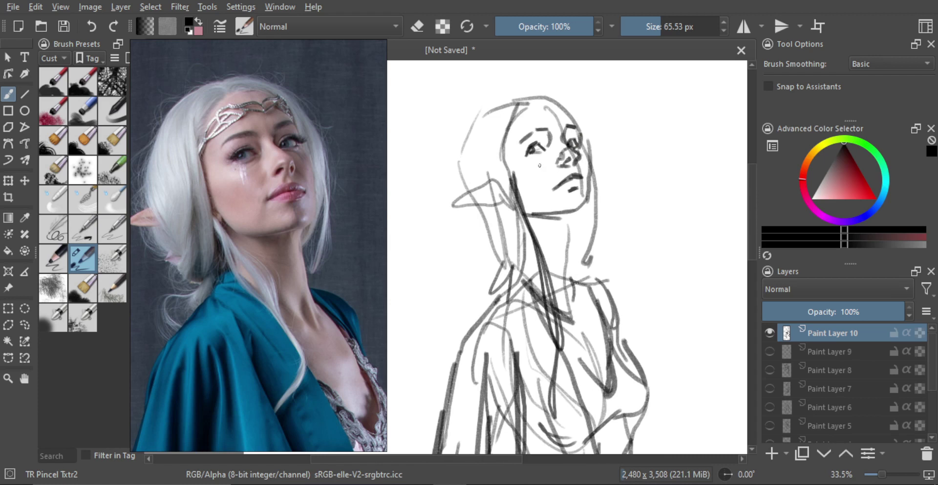
- Redraw the far cheek and jawline down to the chin, undoing misplaced strokes and thinning the brush to 54.77 px
{"action": "mouse_move", "coordinate": [475, 166]}
{"action": "left_mouse_down"}
{"action": "mouse_move", "coordinate": [561, 173]}
{"action": "mouse_move", "coordinate": [588, 147]}
{"action": "mouse_move", "coordinate": [589, 195]}
{"action": "left_mouse_up"}
{"action": "key", "text": "ctrl+z"}
{"action": "key", "text": "ctrl+z"}
{"action": "left_click_drag", "start_coordinate": [590, 161], "coordinate": [587, 210]}
{"action": "key", "text": "ctrl+z"}
{"action": "left_click_drag", "start_coordinate": [591, 164], "coordinate": [589, 208]}
{"action": "key", "text": "ctrl+z"}
{"action": "key", "text": "ctrl+z"}
{"action": "key", "text": "ctrl+z"}
{"action": "left_click_drag", "start_coordinate": [525, 215], "coordinate": [565, 218]}
{"action": "key", "text": "ctrl+z"}
{"action": "key", "text": "ctrl+z"}
{"action": "key", "text": "bracketleft"}
{"action": "key", "text": "ctrl+z"}
{"action": "mouse_move", "coordinate": [592, 161]}
{"action": "left_mouse_down"}
{"action": "mouse_move", "coordinate": [591, 213]}
{"action": "mouse_move", "coordinate": [547, 217]}
{"action": "left_mouse_up"}
{"action": "key", "text": "ctrl+z"}
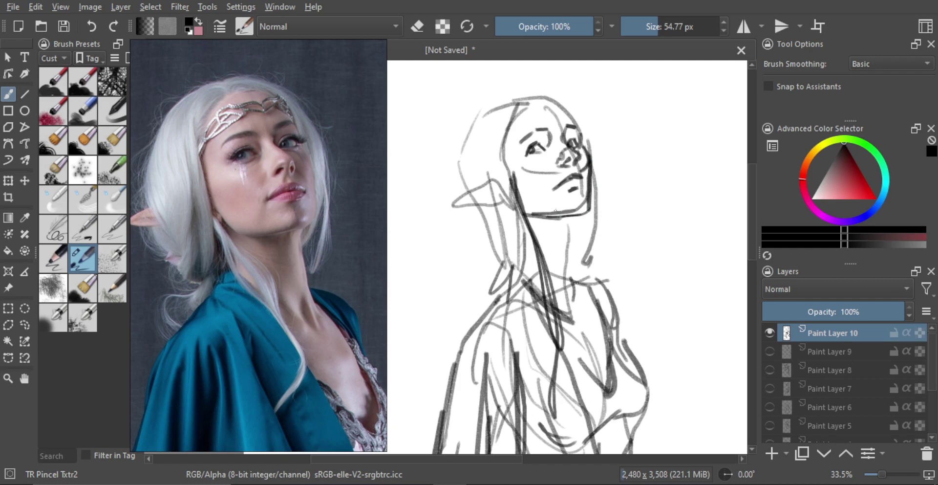
- Clean up the heavy chin and jaw lines with the eraser
{"action": "key", "text": "e"}
{"action": "mouse_move", "coordinate": [548, 209]}
{"action": "left_mouse_down"}
{"action": "mouse_move", "coordinate": [541, 214]}
{"action": "mouse_move", "coordinate": [576, 200]}
{"action": "left_mouse_up"}
{"action": "left_click_drag", "start_coordinate": [531, 213], "coordinate": [588, 206]}
{"action": "key", "text": "ctrl+z"}
{"action": "left_click_drag", "start_coordinate": [547, 216], "coordinate": [586, 209]}
- Redraw the neck contour from under the chin to the collarbone with a 41.79 px brush
{"action": "left_click_drag", "start_coordinate": [587, 255], "coordinate": [580, 255]}
{"action": "mouse_move", "coordinate": [576, 215]}
{"action": "left_mouse_down"}
{"action": "mouse_move", "coordinate": [570, 237]}
{"action": "mouse_move", "coordinate": [572, 222]}
{"action": "left_mouse_up"}
{"action": "left_click_drag", "start_coordinate": [589, 215], "coordinate": [577, 258]}
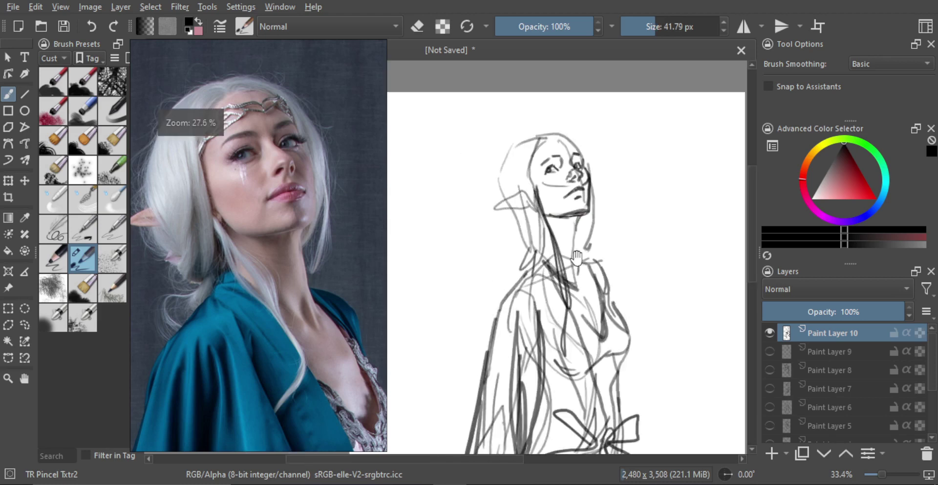
{"action": "scroll", "coordinate": [577, 257], "scroll_direction": "down", "scroll_amount": 3}
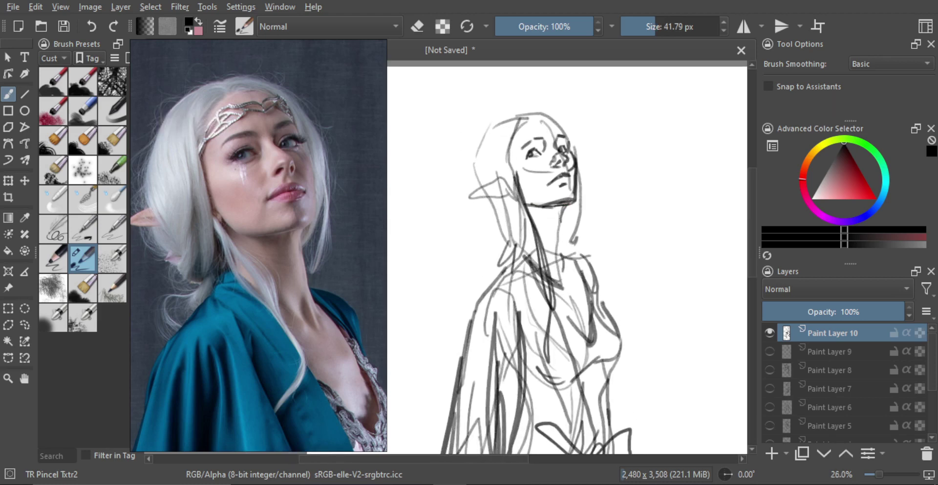
{"action": "mouse_move", "coordinate": [564, 208]}
{"action": "left_mouse_down"}
{"action": "mouse_move", "coordinate": [560, 256]}
{"action": "mouse_move", "coordinate": [572, 276]}
{"action": "left_mouse_up"}
{"action": "key", "text": "ctrl+z"}
{"action": "left_click_drag", "start_coordinate": [564, 208], "coordinate": [562, 259]}
{"action": "mouse_move", "coordinate": [557, 211]}
{"action": "left_mouse_down"}
{"action": "mouse_move", "coordinate": [562, 270]}
{"action": "mouse_move", "coordinate": [582, 284]}
{"action": "left_mouse_up"}
- Darken the far shoulder line from the base of the neck down towards the bust
{"action": "mouse_move", "coordinate": [562, 256]}
{"action": "left_mouse_down"}
{"action": "mouse_move", "coordinate": [583, 285]}
{"action": "mouse_move", "coordinate": [589, 250]}
{"action": "mouse_move", "coordinate": [592, 258]}
{"action": "mouse_move", "coordinate": [580, 250]}
{"action": "mouse_move", "coordinate": [601, 275]}
{"action": "mouse_move", "coordinate": [601, 292]}
{"action": "left_mouse_up"}
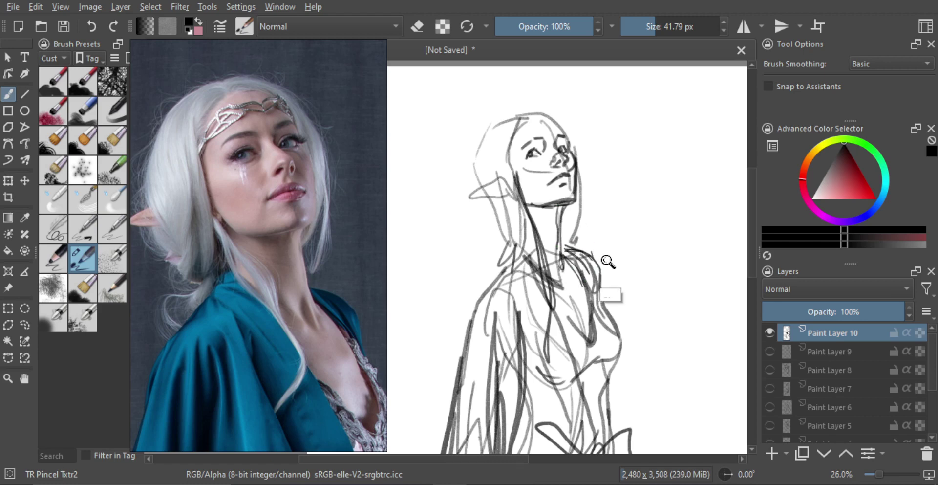
{"action": "left_click_drag", "start_coordinate": [609, 259], "coordinate": [610, 301]}
{"action": "left_click_drag", "start_coordinate": [604, 283], "coordinate": [610, 302]}
- Darken the robe's collar at the nape and the slope of the near shoulder
{"action": "mouse_move", "coordinate": [558, 259]}
{"action": "left_mouse_down"}
{"action": "mouse_move", "coordinate": [531, 253]}
{"action": "mouse_move", "coordinate": [552, 277]}
{"action": "left_mouse_up"}
{"action": "scroll", "coordinate": [555, 259], "scroll_direction": "down", "scroll_amount": 1}
{"action": "mouse_move", "coordinate": [525, 250]}
{"action": "left_mouse_down"}
{"action": "mouse_move", "coordinate": [529, 260]}
{"action": "mouse_move", "coordinate": [501, 292]}
{"action": "left_mouse_up"}
{"action": "key", "text": "ctrl+z"}
{"action": "left_click_drag", "start_coordinate": [515, 263], "coordinate": [508, 272]}
{"action": "left_click_drag", "start_coordinate": [534, 256], "coordinate": [534, 254]}
{"action": "scroll", "coordinate": [535, 254], "scroll_direction": "down", "scroll_amount": 1}
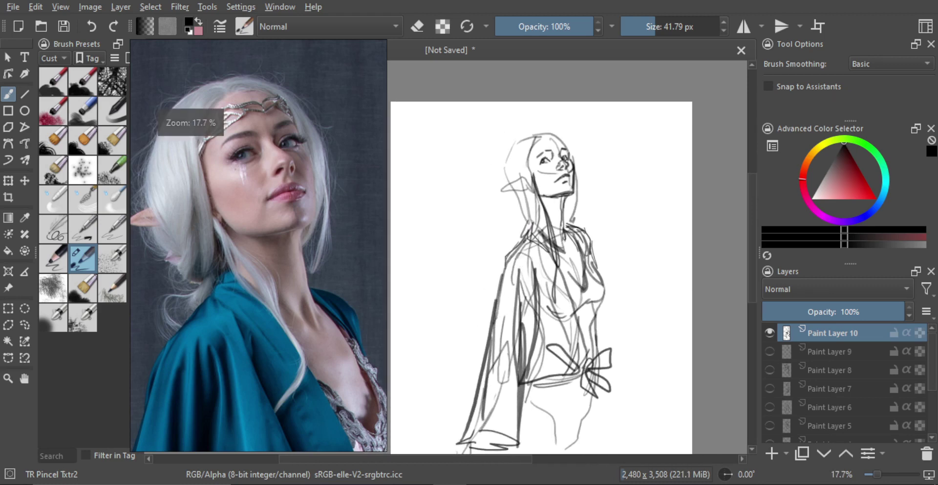
- Erase part of the sleeve's heavy outer edge, redraw it more lightly and add a fold inside the upper sleeve
{"action": "left_click_drag", "start_coordinate": [499, 281], "coordinate": [492, 323]}
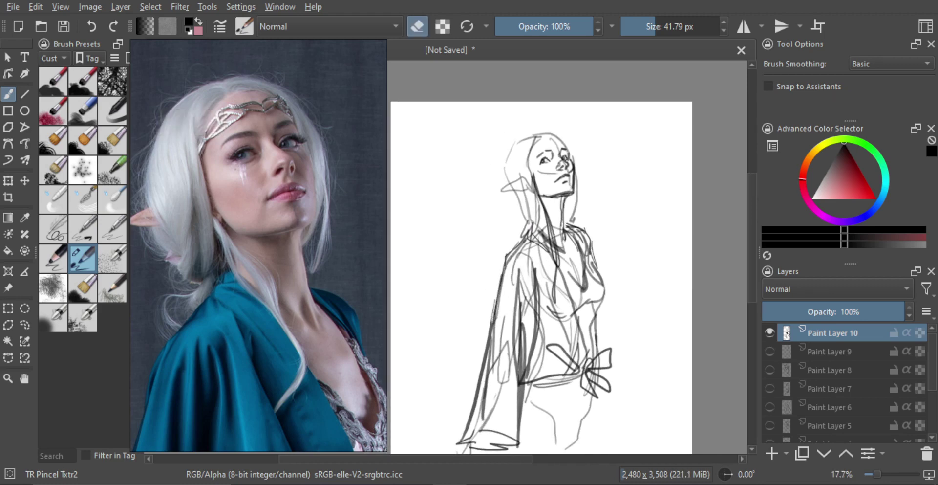
{"action": "left_click_drag", "start_coordinate": [505, 264], "coordinate": [486, 342]}
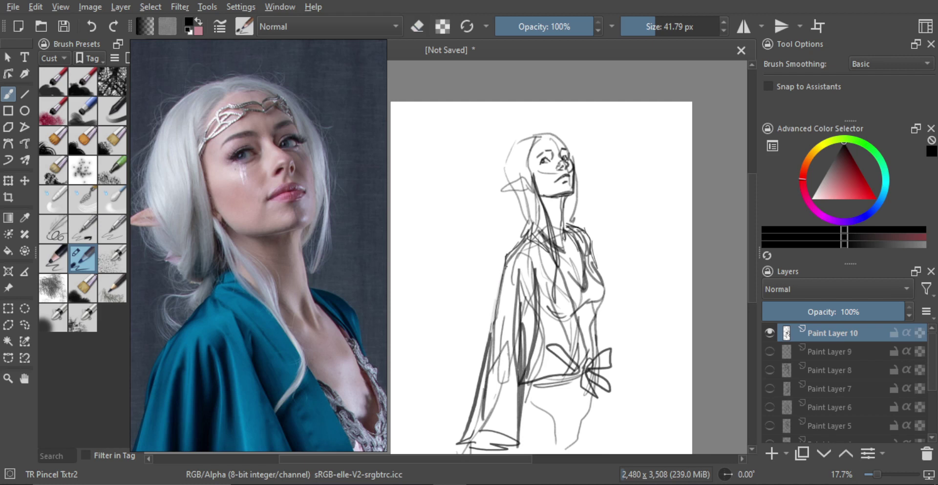
{"action": "left_click_drag", "start_coordinate": [505, 259], "coordinate": [498, 309]}
{"action": "key", "text": "ctrl+z"}
{"action": "left_click_drag", "start_coordinate": [499, 278], "coordinate": [497, 298]}
{"action": "left_click_drag", "start_coordinate": [516, 264], "coordinate": [516, 313]}
- Mirror both the reference photo and the canvas view to compare the full figure
{"action": "left_click_drag", "start_coordinate": [623, 243], "coordinate": [619, 254]}
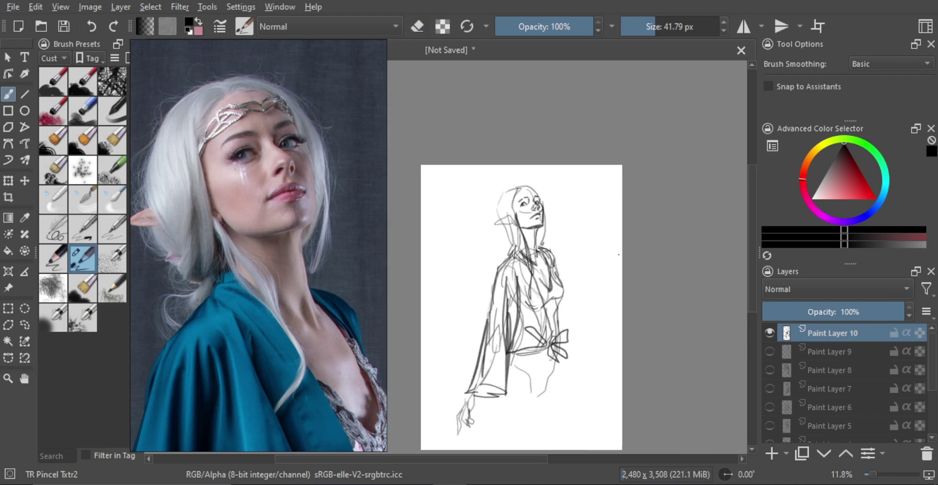
{"action": "scroll", "coordinate": [314, 272], "scroll_direction": "down", "scroll_amount": 2}
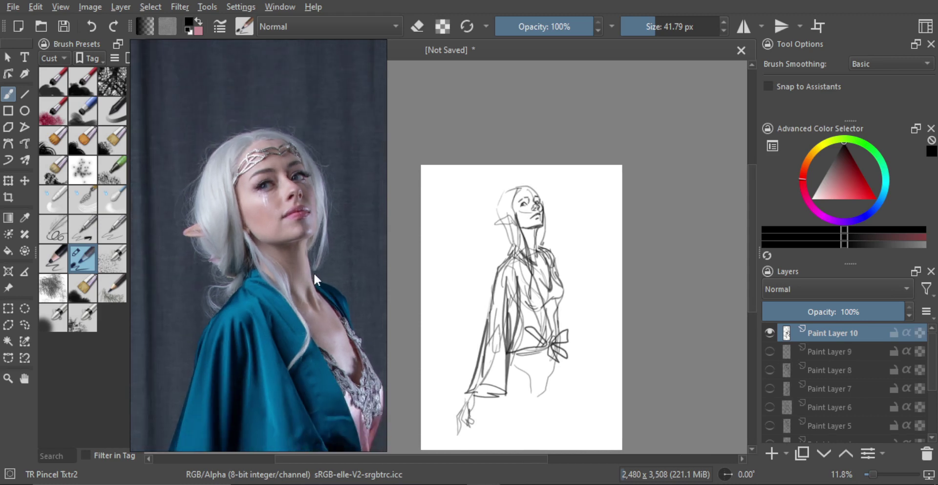
{"action": "left_click_drag", "start_coordinate": [304, 275], "coordinate": [287, 211]}
{"action": "scroll", "coordinate": [330, 279], "scroll_direction": "down", "scroll_amount": 3}
{"action": "scroll", "coordinate": [335, 284], "scroll_direction": "up", "scroll_amount": 5}
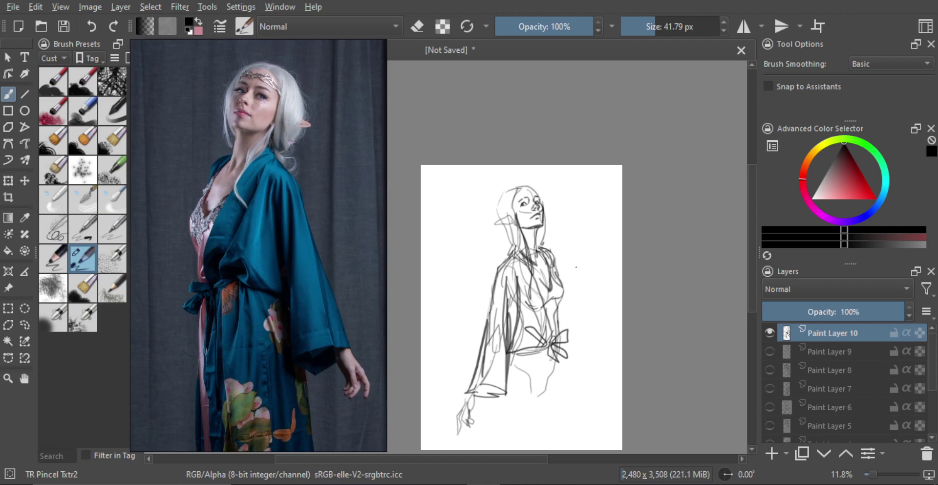
{"action": "key", "text": "m"}
{"action": "mouse_move", "coordinate": [442, 285]}
{"action": "left_mouse_down"}
{"action": "mouse_move", "coordinate": [580, 237]}
{"action": "mouse_move", "coordinate": [574, 230]}
{"action": "left_mouse_up"}
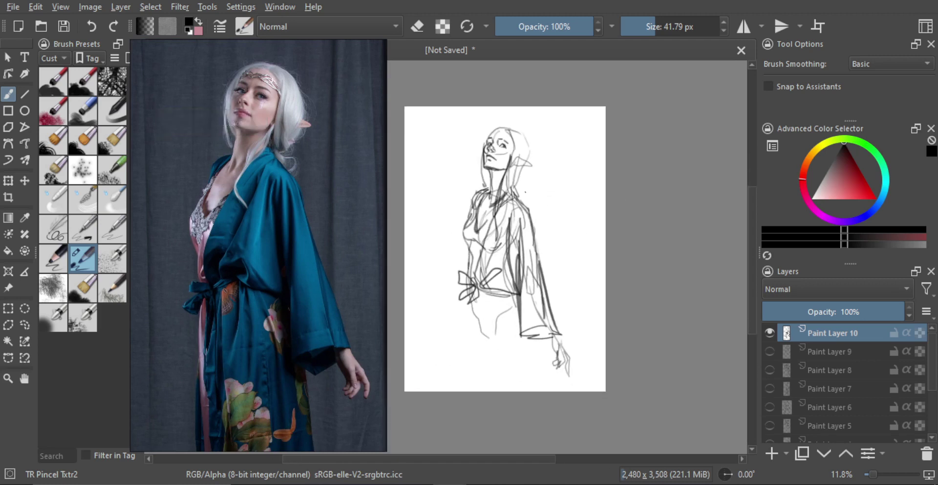
- Draw the hair from the crown down past the far cheek, framing the face in the mirrored view
{"action": "scroll", "coordinate": [549, 161], "scroll_direction": "up", "scroll_amount": 3}
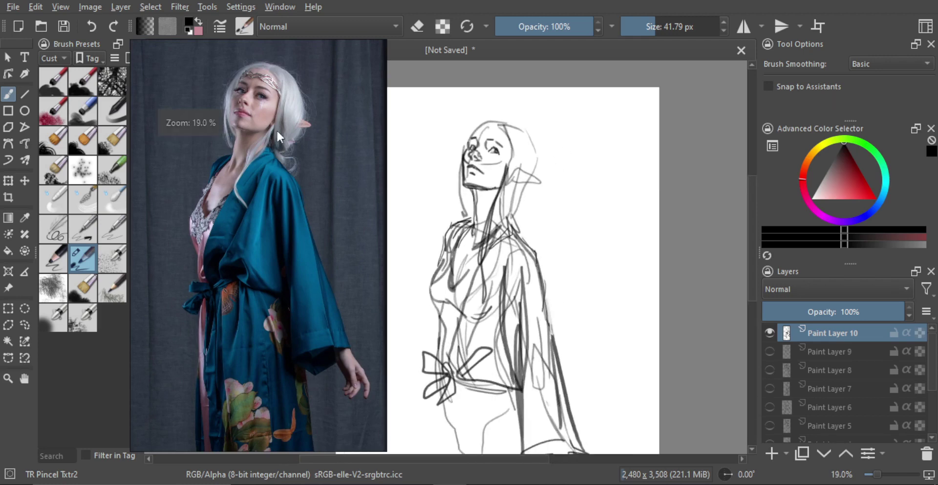
{"action": "scroll", "coordinate": [293, 124], "scroll_direction": "up", "scroll_amount": 3}
{"action": "left_click_drag", "start_coordinate": [311, 125], "coordinate": [317, 164]}
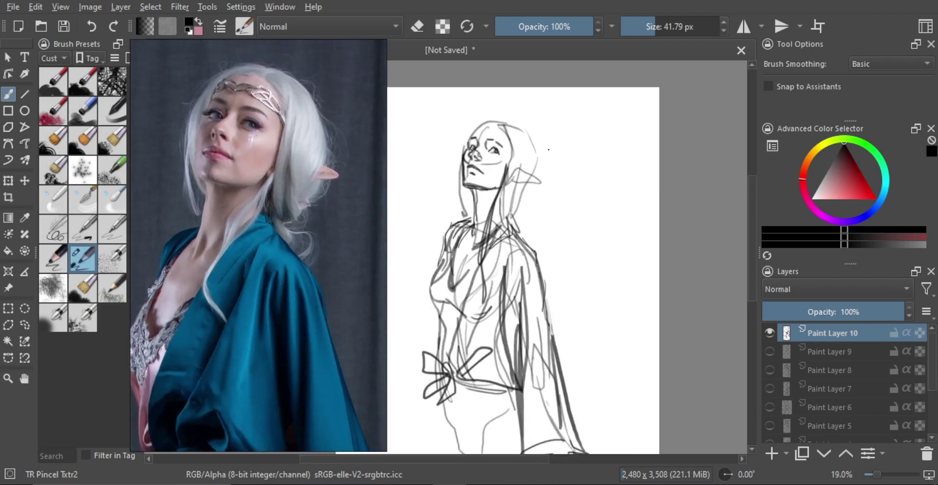
{"action": "scroll", "coordinate": [536, 151], "scroll_direction": "up", "scroll_amount": 2}
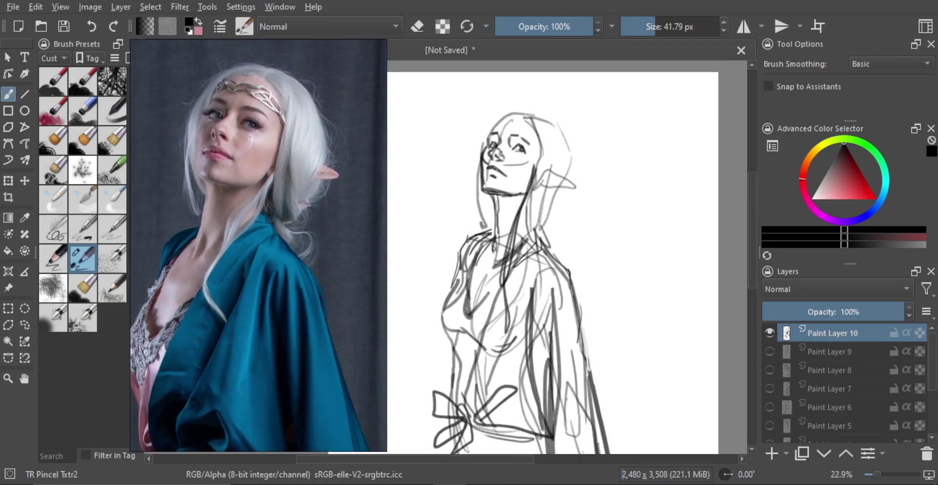
{"action": "mouse_move", "coordinate": [494, 130]}
{"action": "left_mouse_down"}
{"action": "mouse_move", "coordinate": [511, 118]}
{"action": "mouse_move", "coordinate": [482, 133]}
{"action": "mouse_move", "coordinate": [490, 128]}
{"action": "mouse_move", "coordinate": [477, 182]}
{"action": "mouse_move", "coordinate": [494, 209]}
{"action": "left_mouse_up"}
{"action": "left_click_drag", "start_coordinate": [477, 166], "coordinate": [483, 193]}
{"action": "mouse_move", "coordinate": [480, 147]}
{"action": "left_mouse_down"}
{"action": "mouse_move", "coordinate": [485, 231]}
{"action": "mouse_move", "coordinate": [475, 159]}
{"action": "left_mouse_up"}
{"action": "key", "text": "ctrl+z"}
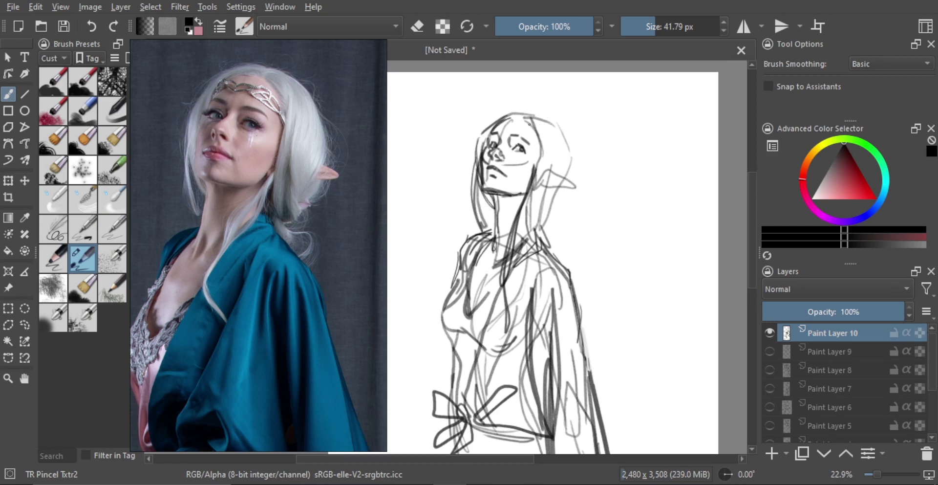
- Darken the back outline of the hair from the crown past the ear to the nape
{"action": "mouse_move", "coordinate": [530, 120]}
{"action": "left_mouse_down"}
{"action": "mouse_move", "coordinate": [541, 162]}
{"action": "mouse_move", "coordinate": [526, 134]}
{"action": "mouse_move", "coordinate": [531, 113]}
{"action": "mouse_move", "coordinate": [549, 142]}
{"action": "mouse_move", "coordinate": [563, 137]}
{"action": "mouse_move", "coordinate": [572, 165]}
{"action": "mouse_move", "coordinate": [558, 133]}
{"action": "left_mouse_up"}
{"action": "key", "text": "ctrl+z"}
{"action": "left_click_drag", "start_coordinate": [571, 163], "coordinate": [542, 220]}
{"action": "left_click_drag", "start_coordinate": [540, 188], "coordinate": [544, 229]}
{"action": "left_click_drag", "start_coordinate": [569, 181], "coordinate": [557, 199]}
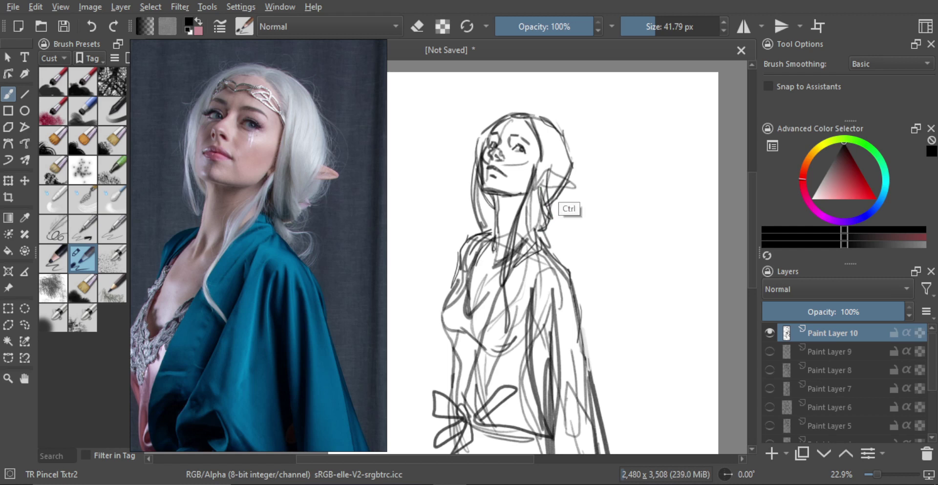
{"action": "key", "text": "ctrl+z"}
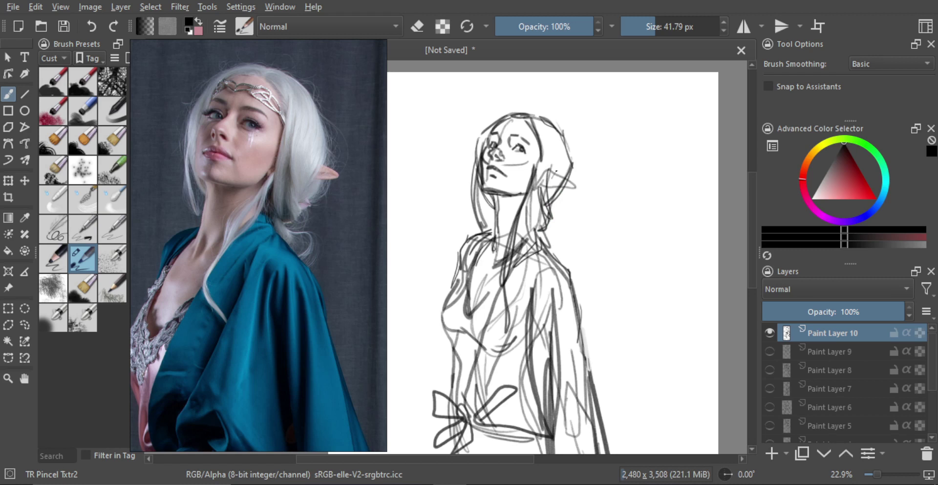
- Rework the pointed ear with darker strokes and add loose hair curls at the nape
{"action": "key", "text": "ctrl+z"}
{"action": "mouse_move", "coordinate": [556, 171]}
{"action": "left_mouse_down"}
{"action": "mouse_move", "coordinate": [568, 172]}
{"action": "mouse_move", "coordinate": [566, 186]}
{"action": "left_mouse_up"}
{"action": "key", "text": "ctrl+z"}
{"action": "left_click_drag", "start_coordinate": [569, 227], "coordinate": [586, 247]}
{"action": "mouse_move", "coordinate": [586, 235]}
{"action": "left_mouse_down"}
{"action": "mouse_move", "coordinate": [574, 184]}
{"action": "mouse_move", "coordinate": [591, 212]}
{"action": "mouse_move", "coordinate": [582, 218]}
{"action": "left_mouse_up"}
{"action": "scroll", "coordinate": [252, 260], "scroll_direction": "down", "scroll_amount": 2}
{"action": "left_click_drag", "start_coordinate": [248, 261], "coordinate": [252, 214]}
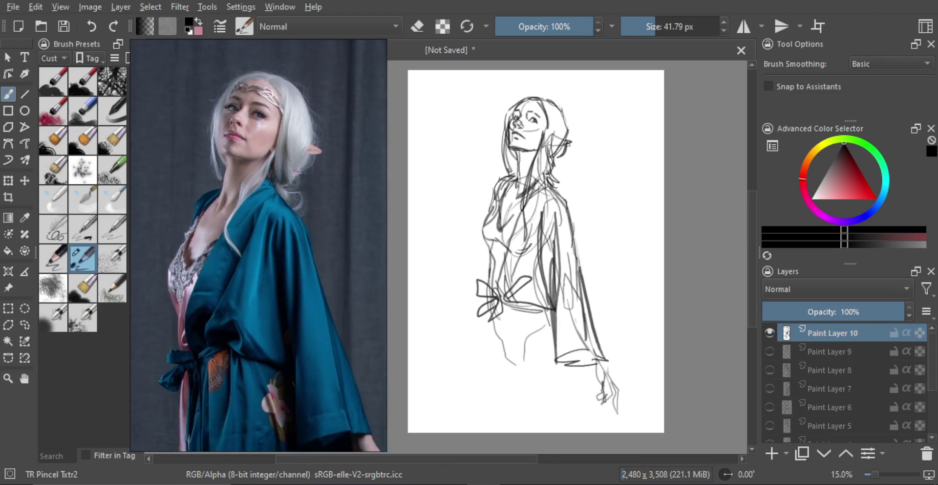
{"action": "scroll", "coordinate": [428, 268], "scroll_direction": "up", "scroll_amount": 2}
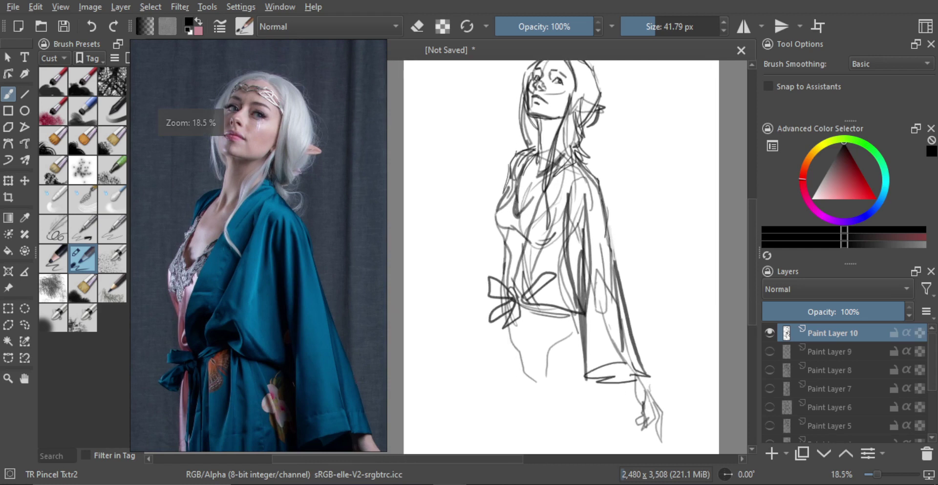
- Rework the robed figure's chest contour below the neckline with darker strokes
{"action": "left_click_drag", "start_coordinate": [519, 208], "coordinate": [511, 219]}
{"action": "mouse_move", "coordinate": [511, 186]}
{"action": "left_mouse_down"}
{"action": "mouse_move", "coordinate": [501, 225]}
{"action": "mouse_move", "coordinate": [533, 199]}
{"action": "left_mouse_up"}
{"action": "key", "text": "ctrl+z"}
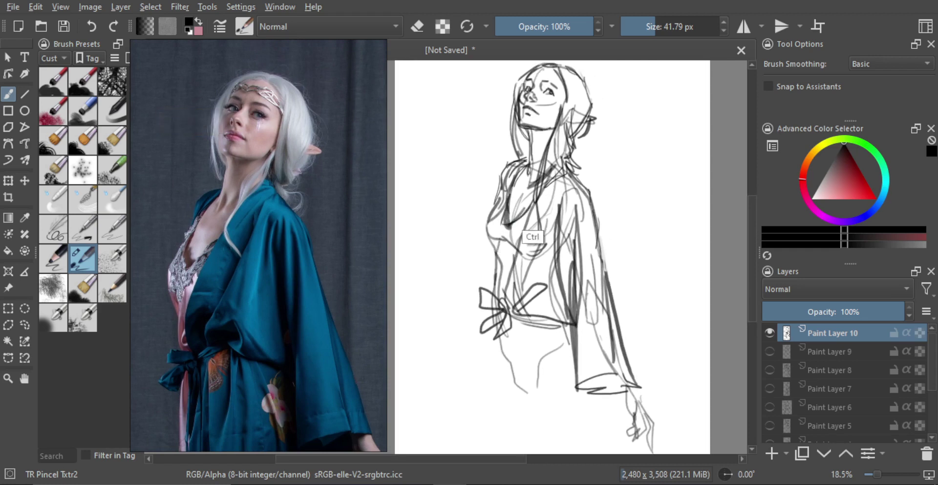
{"action": "key", "text": "ctrl+z"}
{"action": "left_click_drag", "start_coordinate": [505, 228], "coordinate": [521, 213]}
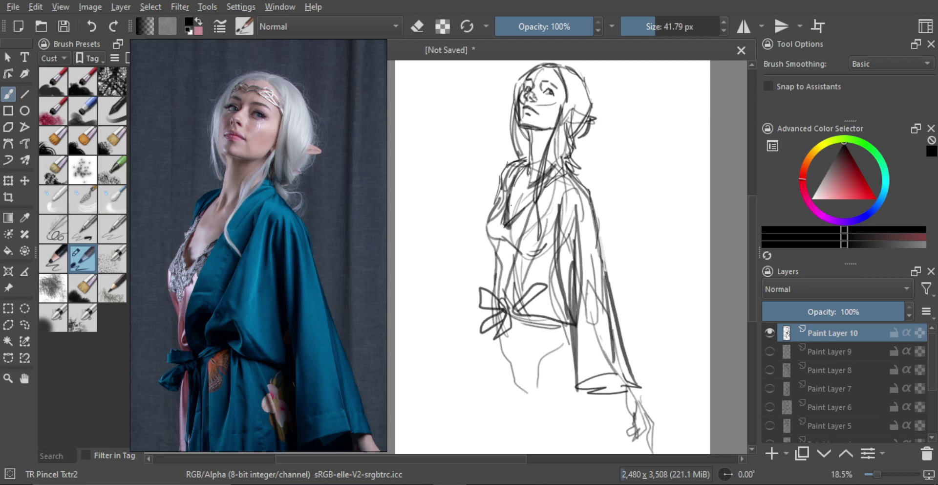
{"action": "mouse_move", "coordinate": [485, 228]}
{"action": "left_mouse_down"}
{"action": "mouse_move", "coordinate": [492, 256]}
{"action": "mouse_move", "coordinate": [498, 210]}
{"action": "left_mouse_up"}
{"action": "key", "text": "ctrl+z"}
- Darken the front outline of the torso from the bust down to the waist bow
{"action": "left_click_drag", "start_coordinate": [491, 256], "coordinate": [483, 215]}
{"action": "left_click_drag", "start_coordinate": [490, 254], "coordinate": [492, 288]}
{"action": "key", "text": "ctrl+z"}
{"action": "left_click_drag", "start_coordinate": [494, 247], "coordinate": [491, 292]}
{"action": "key", "text": "ctrl+z"}
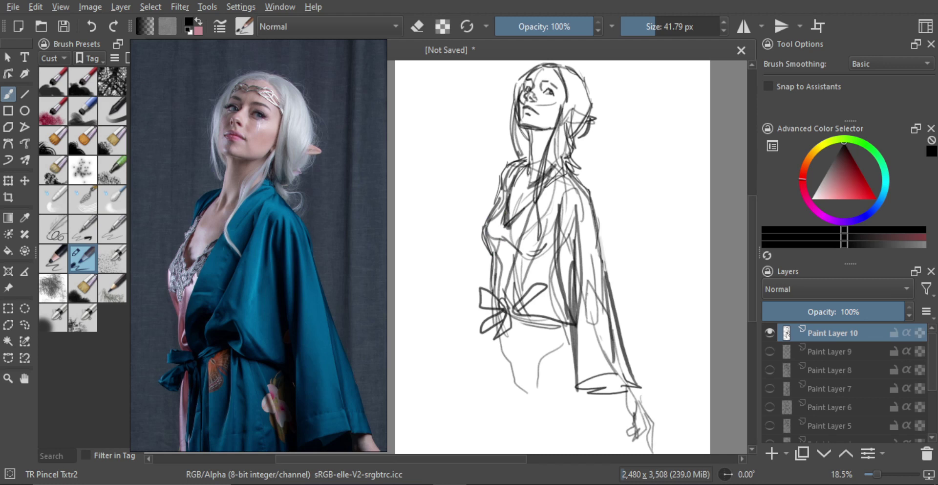
- Add dark fold strokes along the front edge of the bust and inside the neckline
{"action": "mouse_move", "coordinate": [504, 202]}
{"action": "left_mouse_down"}
{"action": "mouse_move", "coordinate": [490, 226]}
{"action": "mouse_move", "coordinate": [497, 255]}
{"action": "left_mouse_up"}
{"action": "left_click_drag", "start_coordinate": [505, 226], "coordinate": [498, 263]}
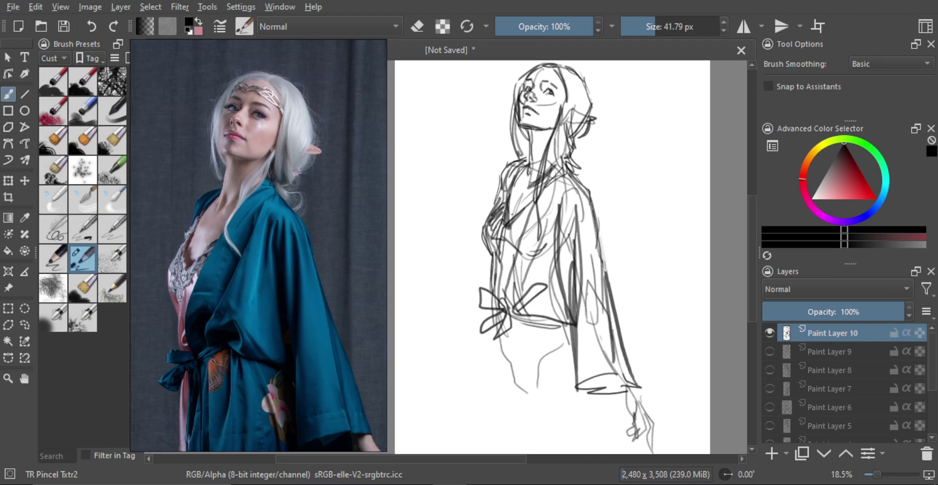
{"action": "mouse_move", "coordinate": [508, 225]}
{"action": "left_mouse_down"}
{"action": "mouse_move", "coordinate": [504, 248]}
{"action": "mouse_move", "coordinate": [511, 247]}
{"action": "left_mouse_up"}
{"action": "mouse_move", "coordinate": [530, 208]}
{"action": "left_mouse_down"}
{"action": "mouse_move", "coordinate": [519, 242]}
{"action": "mouse_move", "coordinate": [523, 233]}
{"action": "left_mouse_up"}
- Lower Paint Layer 10's opacity to 60% and add a new paint layer above it
{"action": "scroll", "coordinate": [537, 220], "scroll_direction": "down", "scroll_amount": 2}
{"action": "left_click_drag", "start_coordinate": [564, 265], "coordinate": [560, 271]}
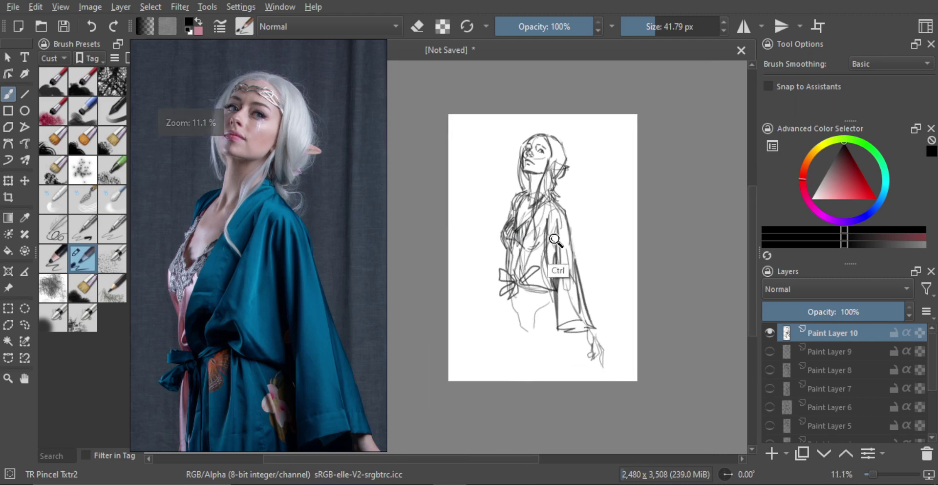
{"action": "scroll", "coordinate": [560, 249], "scroll_direction": "up", "scroll_amount": 1}
{"action": "left_click_drag", "start_coordinate": [568, 227], "coordinate": [568, 214]}
{"action": "left_click", "coordinate": [867, 313]}
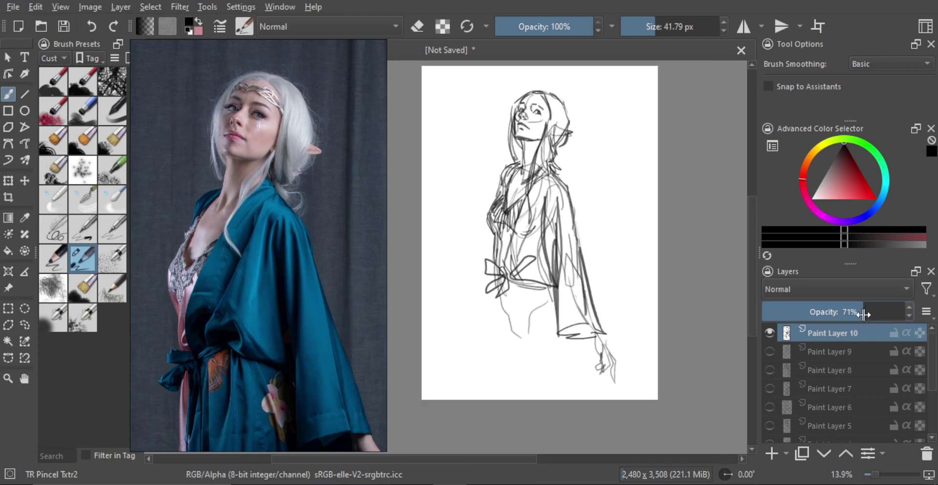
{"action": "left_click_drag", "start_coordinate": [866, 313], "coordinate": [845, 329]}
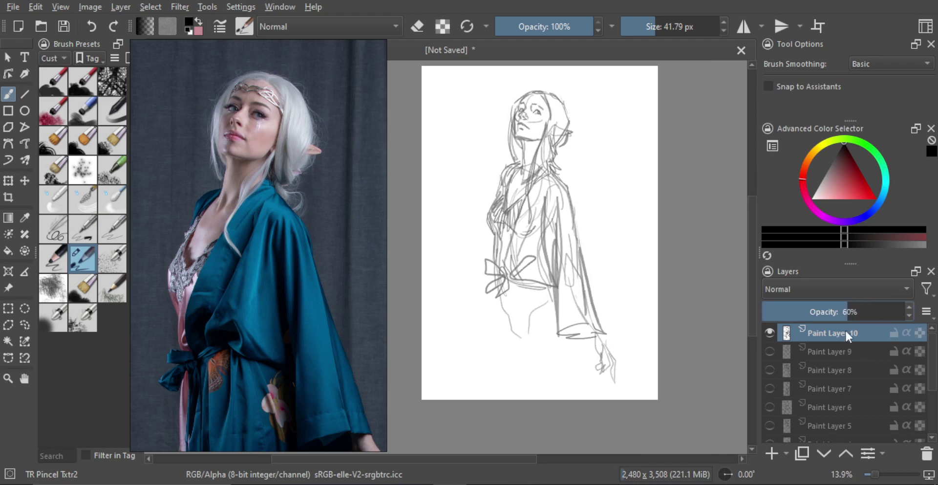
{"action": "left_click", "coordinate": [773, 452]}
- Enlarge the reference photo on the face and outline the far side of the forehead with an 18.05 px brush
{"action": "scroll", "coordinate": [272, 139], "scroll_direction": "up", "scroll_amount": 5}
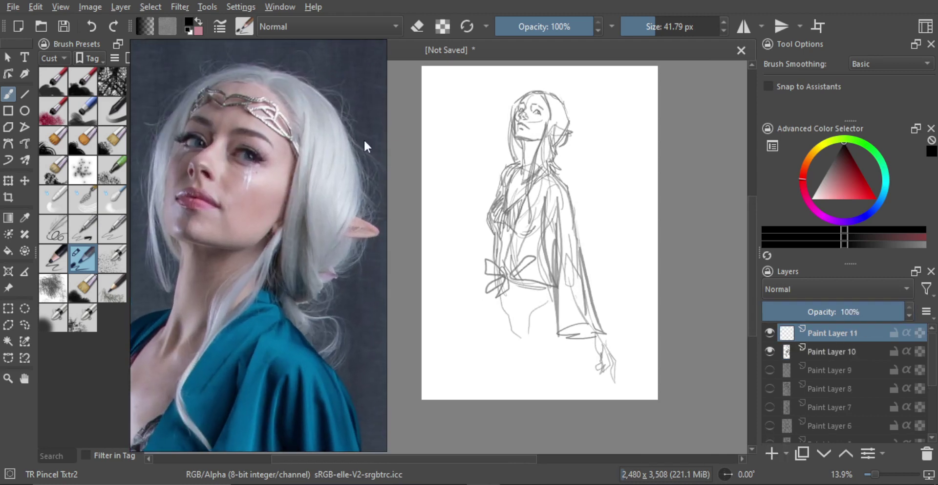
{"action": "mouse_move", "coordinate": [529, 113]}
{"action": "left_mouse_down"}
{"action": "mouse_move", "coordinate": [489, 186]}
{"action": "mouse_move", "coordinate": [546, 149]}
{"action": "mouse_move", "coordinate": [524, 174]}
{"action": "mouse_move", "coordinate": [518, 151]}
{"action": "mouse_move", "coordinate": [513, 158]}
{"action": "mouse_move", "coordinate": [519, 126]}
{"action": "left_mouse_up"}
{"action": "scroll", "coordinate": [546, 150], "scroll_direction": "up", "scroll_amount": 4}
{"action": "key", "text": "ctrl+z"}
{"action": "mouse_move", "coordinate": [477, 153]}
{"action": "left_mouse_down"}
{"action": "mouse_move", "coordinate": [517, 125]}
{"action": "mouse_move", "coordinate": [471, 161]}
{"action": "left_mouse_up"}
{"action": "key", "text": "ctrl+z"}
{"action": "key", "text": "ctrl+z"}
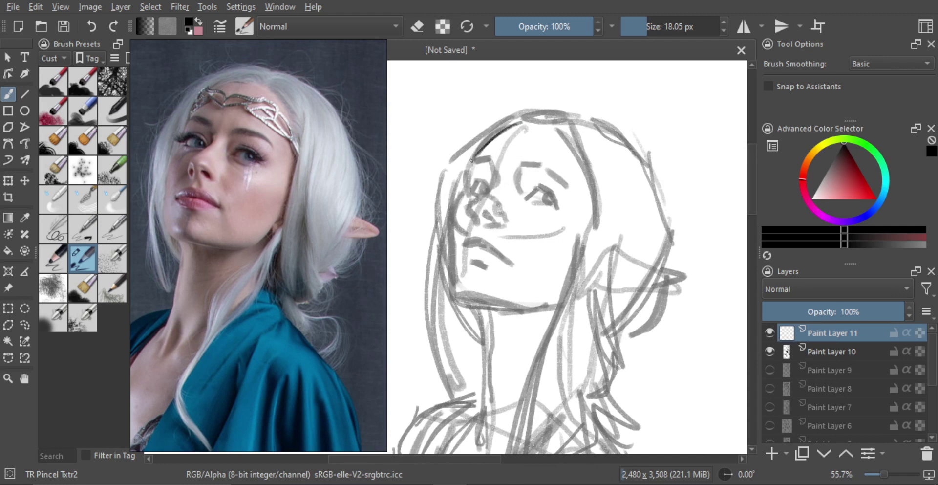
{"action": "key", "text": "ctrl+z"}
- Draw the far face contour from the forehead past the brow to the cheek
{"action": "mouse_move", "coordinate": [510, 125]}
{"action": "left_mouse_down"}
{"action": "mouse_move", "coordinate": [475, 157]}
{"action": "mouse_move", "coordinate": [452, 203]}
{"action": "mouse_move", "coordinate": [449, 248]}
{"action": "left_mouse_up"}
{"action": "key", "text": "ctrl+z"}
{"action": "key", "text": "ctrl+z"}
{"action": "key", "text": "ctrl+z"}
{"action": "key", "text": "ctrl+z"}
{"action": "mouse_move", "coordinate": [464, 190]}
{"action": "left_mouse_down"}
{"action": "mouse_move", "coordinate": [452, 214]}
{"action": "mouse_move", "coordinate": [453, 254]}
{"action": "left_mouse_up"}
{"action": "key", "text": "ctrl+z"}
{"action": "key", "text": "ctrl+z"}
{"action": "key", "text": "ctrl+z"}
{"action": "mouse_move", "coordinate": [452, 220]}
{"action": "left_mouse_down"}
{"action": "mouse_move", "coordinate": [453, 286]}
{"action": "mouse_move", "coordinate": [464, 303]}
{"action": "left_mouse_up"}
{"action": "key", "text": "ctrl+z"}
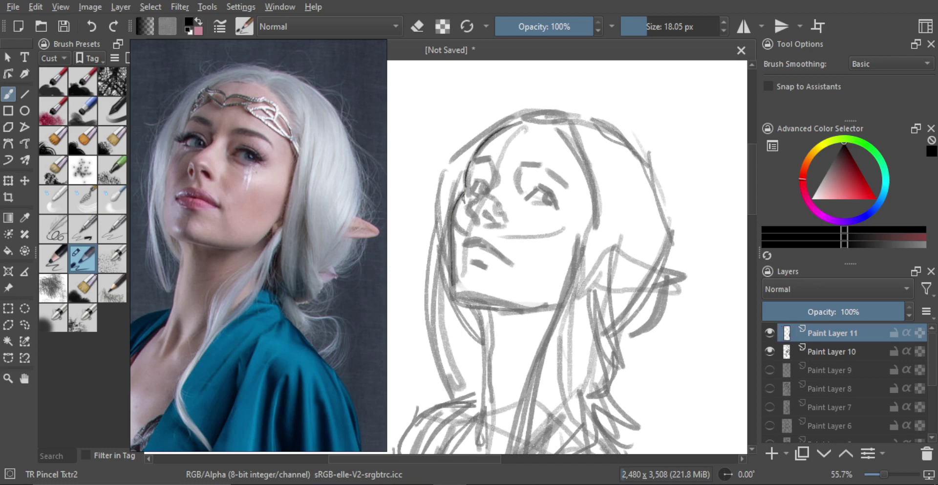
- Continue the far cheek line down to the chin and round the chin's corner
{"action": "key", "text": "ctrl+z"}
{"action": "mouse_move", "coordinate": [452, 219]}
{"action": "left_mouse_down"}
{"action": "mouse_move", "coordinate": [453, 292]}
{"action": "mouse_move", "coordinate": [453, 255]}
{"action": "mouse_move", "coordinate": [454, 291]}
{"action": "mouse_move", "coordinate": [503, 311]}
{"action": "left_mouse_up"}
{"action": "key", "text": "ctrl+z"}
{"action": "key", "text": "ctrl+z"}
{"action": "mouse_move", "coordinate": [451, 289]}
{"action": "left_mouse_down"}
{"action": "mouse_move", "coordinate": [460, 303]}
{"action": "mouse_move", "coordinate": [521, 314]}
{"action": "left_mouse_up"}
{"action": "key", "text": "ctrl+z"}
- Draw the short front neck line descending from beneath the chin
{"action": "mouse_move", "coordinate": [461, 302]}
{"action": "left_mouse_down"}
{"action": "mouse_move", "coordinate": [483, 312]}
{"action": "mouse_move", "coordinate": [482, 330]}
{"action": "left_mouse_up"}
{"action": "key", "text": "ctrl+z"}
{"action": "key", "text": "ctrl+z"}
{"action": "left_click_drag", "start_coordinate": [461, 301], "coordinate": [482, 331]}
{"action": "key", "text": "ctrl+z"}
- Draw the clean jawline from the chin back toward the near side of the neck
{"action": "mouse_move", "coordinate": [458, 300]}
{"action": "left_mouse_down"}
{"action": "mouse_move", "coordinate": [473, 307]}
{"action": "mouse_move", "coordinate": [483, 335]}
{"action": "mouse_move", "coordinate": [517, 319]}
{"action": "mouse_move", "coordinate": [469, 302]}
{"action": "mouse_move", "coordinate": [515, 309]}
{"action": "left_mouse_up"}
{"action": "key", "text": "ctrl+z"}
{"action": "key", "text": "ctrl+z"}
{"action": "mouse_move", "coordinate": [516, 310]}
{"action": "left_mouse_down"}
{"action": "mouse_move", "coordinate": [541, 306]}
{"action": "mouse_move", "coordinate": [521, 308]}
{"action": "left_mouse_up"}
{"action": "key", "text": "ctrl+z"}
- Draw the far eyebrow, eye socket edge, nose bridge and nose tip over the rough sketch
{"action": "left_click_drag", "start_coordinate": [515, 252], "coordinate": [526, 265]}
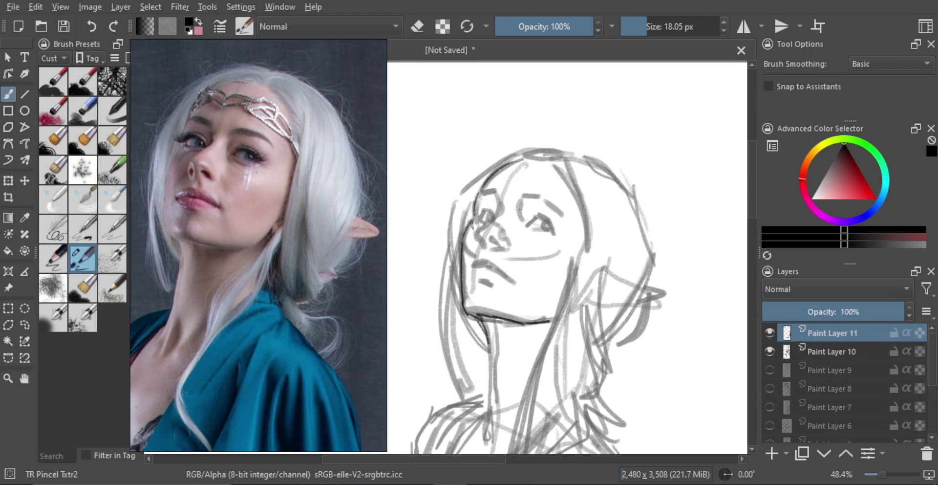
{"action": "mouse_move", "coordinate": [477, 198]}
{"action": "left_mouse_down"}
{"action": "mouse_move", "coordinate": [497, 195]}
{"action": "mouse_move", "coordinate": [484, 187]}
{"action": "mouse_move", "coordinate": [503, 192]}
{"action": "mouse_move", "coordinate": [476, 226]}
{"action": "left_mouse_up"}
{"action": "key", "text": "ctrl+z"}
{"action": "key", "text": "ctrl+z"}
{"action": "key", "text": "ctrl+z"}
{"action": "key", "text": "ctrl+z"}
{"action": "key", "text": "ctrl+z"}
{"action": "key", "text": "ctrl+z"}
{"action": "key", "text": "ctrl+z"}
{"action": "left_click_drag", "start_coordinate": [480, 231], "coordinate": [488, 246]}
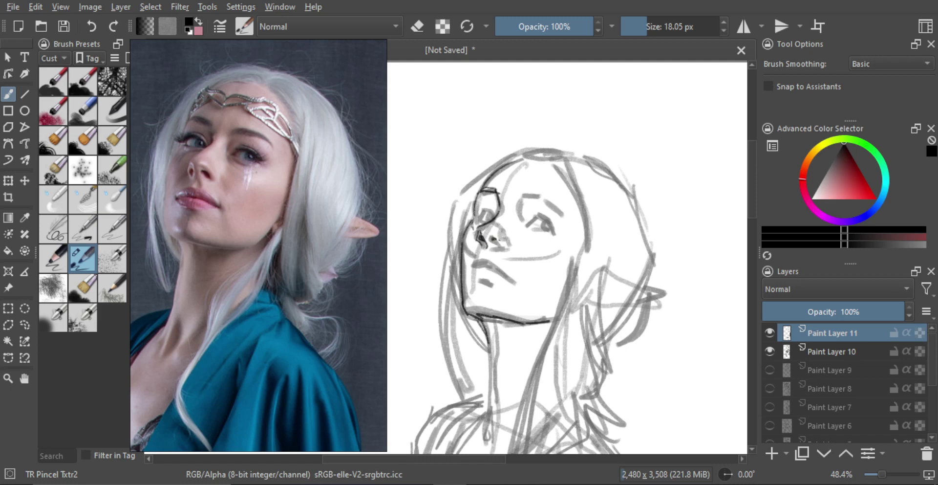
- Draw the near nostril and outline the lips with dark strokes
{"action": "left_click_drag", "start_coordinate": [495, 238], "coordinate": [501, 245]}
{"action": "left_click_drag", "start_coordinate": [483, 267], "coordinate": [515, 281]}
{"action": "key", "text": "ctrl+z"}
{"action": "mouse_move", "coordinate": [473, 268]}
{"action": "left_mouse_down"}
{"action": "mouse_move", "coordinate": [493, 262]}
{"action": "mouse_move", "coordinate": [509, 277]}
{"action": "mouse_move", "coordinate": [475, 266]}
{"action": "left_mouse_up"}
{"action": "key", "text": "ctrl+z"}
- Clean up the lip lines with the eraser and draw the crease between lower lip and chin
{"action": "key", "text": "e"}
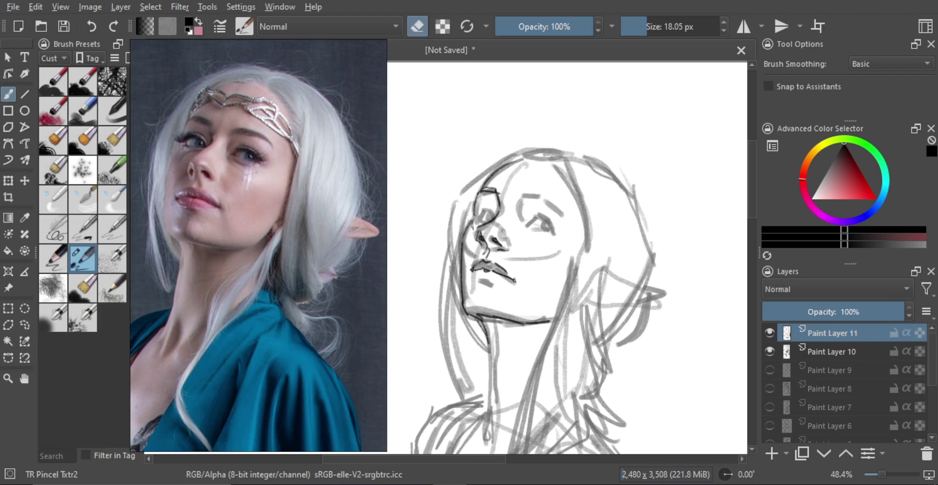
{"action": "key", "text": "e"}
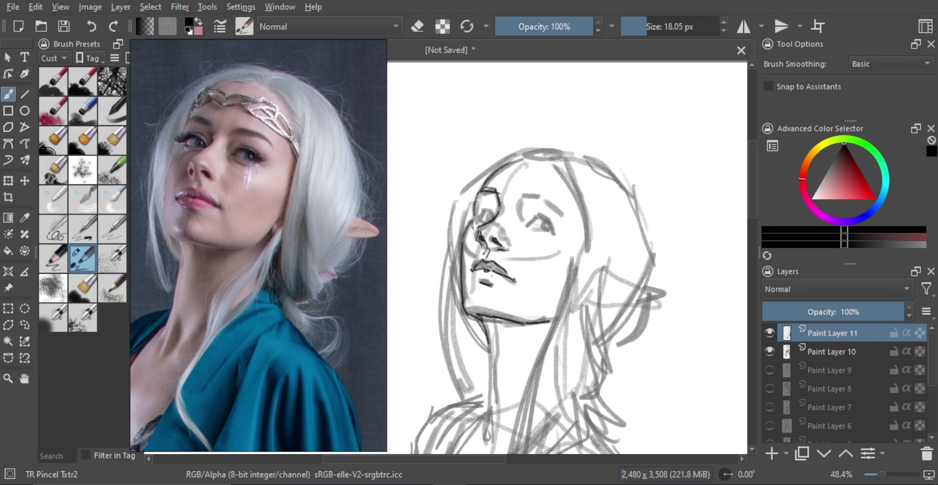
{"action": "key", "text": "ctrl+z"}
{"action": "key", "text": "ctrl+shift+z"}
{"action": "mouse_move", "coordinate": [496, 292]}
{"action": "left_mouse_down"}
{"action": "mouse_move", "coordinate": [486, 286]}
{"action": "mouse_move", "coordinate": [479, 300]}
{"action": "left_mouse_up"}
- Sketch both eyes with upper eyelid lines and irises over the rough guides
{"action": "mouse_move", "coordinate": [488, 207]}
{"action": "left_mouse_down"}
{"action": "mouse_move", "coordinate": [479, 222]}
{"action": "mouse_move", "coordinate": [536, 212]}
{"action": "mouse_move", "coordinate": [552, 214]}
{"action": "mouse_move", "coordinate": [556, 229]}
{"action": "left_mouse_up"}
{"action": "key", "text": "ctrl+z"}
{"action": "mouse_move", "coordinate": [529, 222]}
{"action": "left_mouse_down"}
{"action": "mouse_move", "coordinate": [546, 216]}
{"action": "mouse_move", "coordinate": [525, 229]}
{"action": "left_mouse_up"}
{"action": "key", "text": "ctrl+z"}
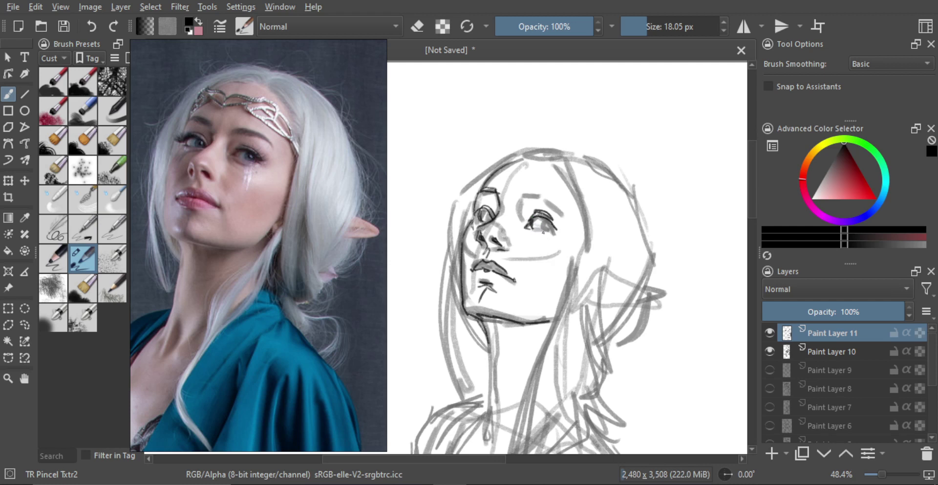
- Rework both eyes, refining the eyelids and darkening the lashes and irises
{"action": "key", "text": "ctrl+z"}
{"action": "mouse_move", "coordinate": [556, 224]}
{"action": "left_mouse_down"}
{"action": "mouse_move", "coordinate": [540, 233]}
{"action": "mouse_move", "coordinate": [553, 226]}
{"action": "left_mouse_up"}
{"action": "key", "text": "ctrl+z"}
{"action": "key", "text": "ctrl+z"}
{"action": "key", "text": "ctrl+z"}
{"action": "key", "text": "ctrl+z"}
{"action": "key", "text": "ctrl+z"}
{"action": "key", "text": "ctrl+z"}
{"action": "left_click_drag", "start_coordinate": [477, 212], "coordinate": [491, 221]}
{"action": "key", "text": "ctrl+z"}
{"action": "mouse_move", "coordinate": [486, 211]}
{"action": "left_mouse_down"}
{"action": "mouse_move", "coordinate": [556, 226]}
{"action": "mouse_move", "coordinate": [660, 227]}
{"action": "left_mouse_up"}
- Flip the canvas view horizontally and back to check the drawn face
{"action": "key", "text": "m"}
{"action": "scroll", "coordinate": [498, 231], "scroll_direction": "down", "scroll_amount": 1}
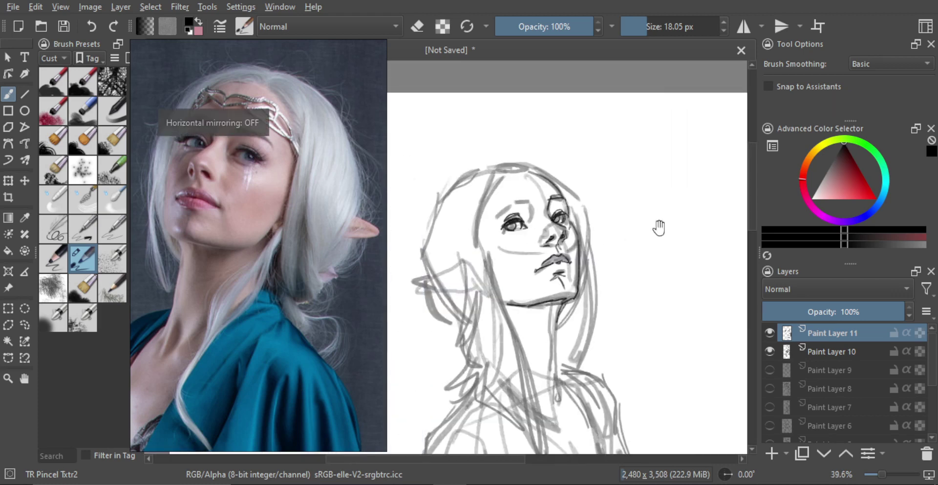
{"action": "key", "text": "m"}
{"action": "scroll", "coordinate": [565, 221], "scroll_direction": "up", "scroll_amount": 1}
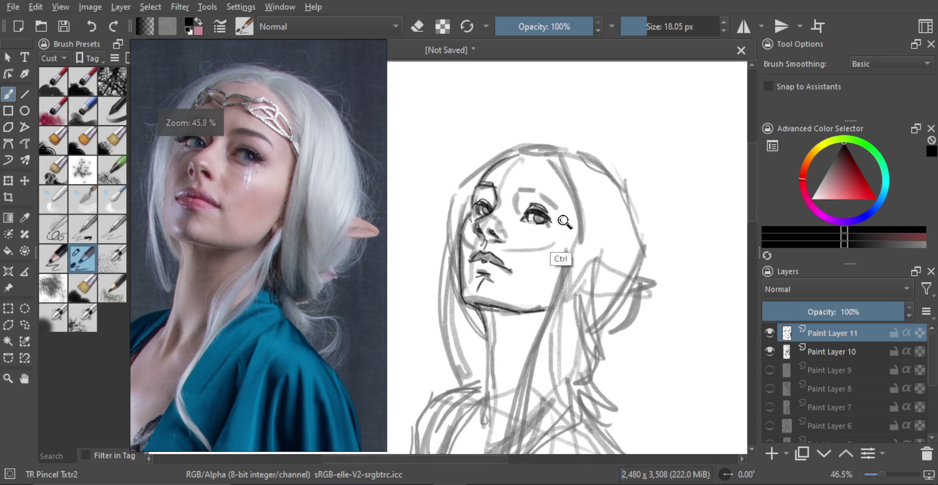
- Draw the near eyebrow and eye socket lines, and add small contour marks to the forehead and mouth area
{"action": "scroll", "coordinate": [564, 221], "scroll_direction": "up", "scroll_amount": 2}
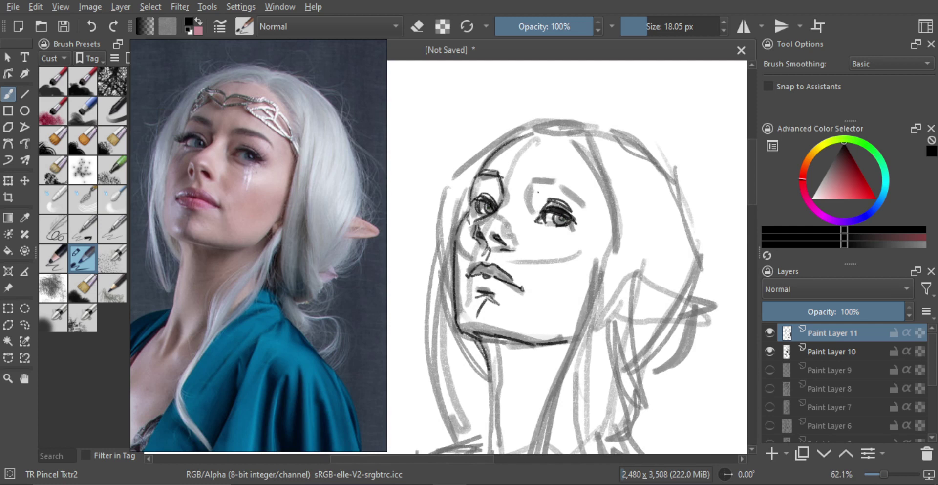
{"action": "left_click_drag", "start_coordinate": [535, 192], "coordinate": [532, 210]}
{"action": "mouse_move", "coordinate": [543, 179]}
{"action": "left_mouse_down"}
{"action": "mouse_move", "coordinate": [532, 188]}
{"action": "mouse_move", "coordinate": [560, 181]}
{"action": "left_mouse_up"}
{"action": "left_click_drag", "start_coordinate": [584, 216], "coordinate": [592, 211]}
{"action": "mouse_move", "coordinate": [562, 181]}
{"action": "left_mouse_down"}
{"action": "mouse_move", "coordinate": [588, 201]}
{"action": "mouse_move", "coordinate": [567, 229]}
{"action": "mouse_move", "coordinate": [579, 181]}
{"action": "left_mouse_up"}
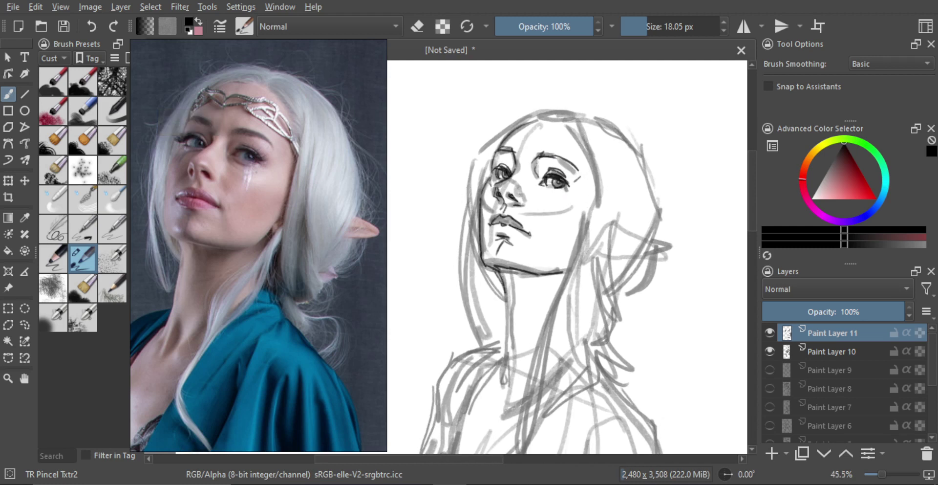
{"action": "scroll", "coordinate": [544, 196], "scroll_direction": "down", "scroll_amount": 1}
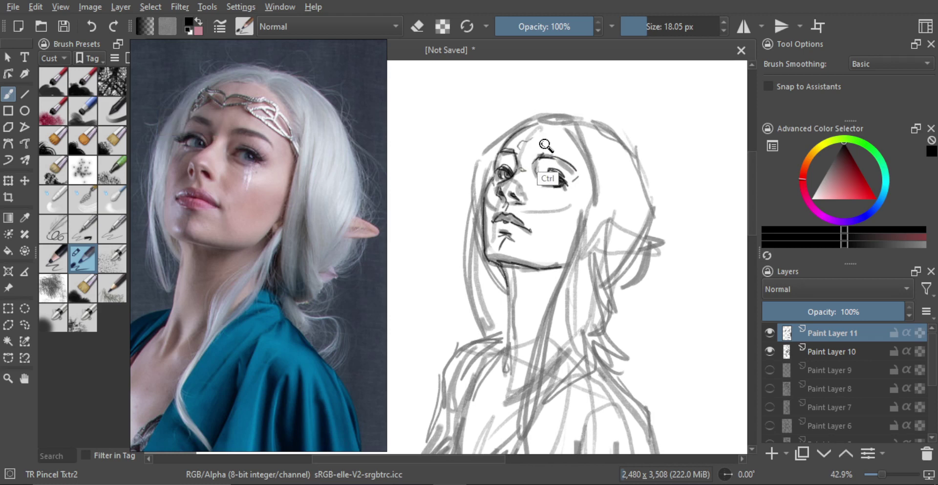
{"action": "scroll", "coordinate": [543, 147], "scroll_direction": "up", "scroll_amount": 3}
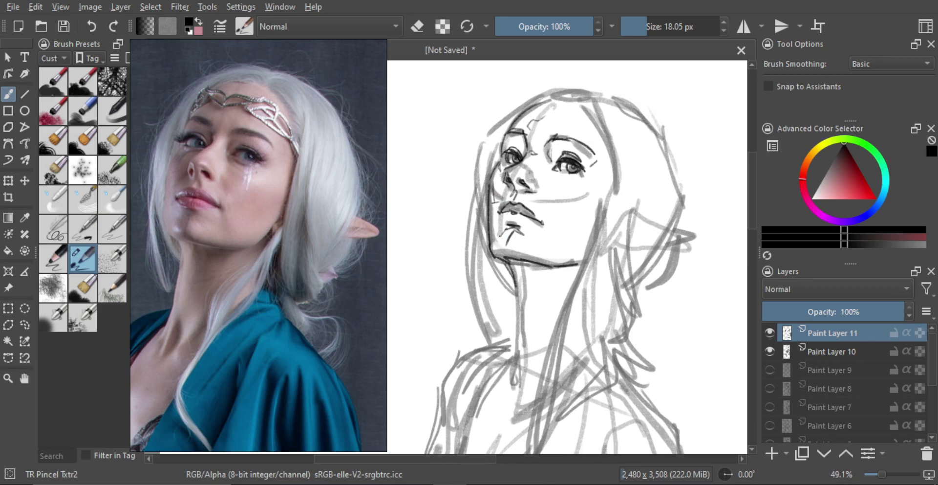
{"action": "scroll", "coordinate": [557, 206], "scroll_direction": "down", "scroll_amount": 3}
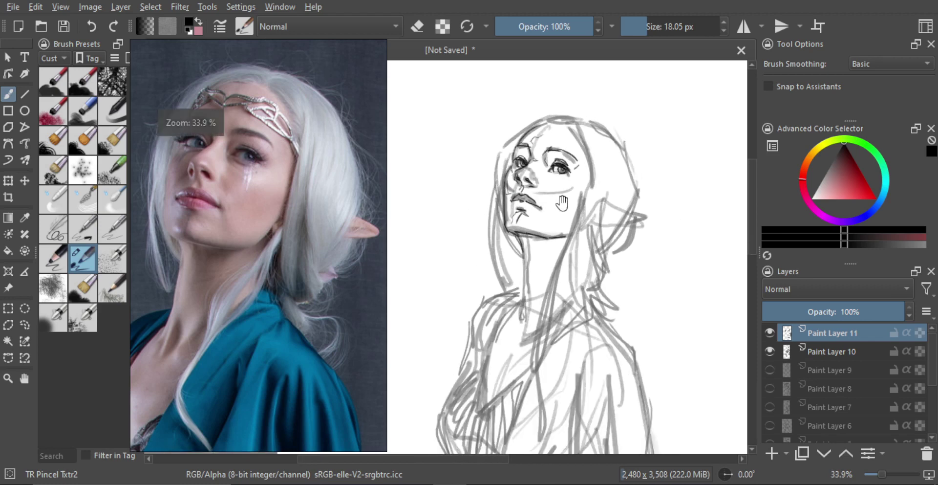
- Toggle Paint Layer 10's visibility to check the clean face lines, and set that layer's opacity to 78%
{"action": "left_click", "coordinate": [771, 349]}
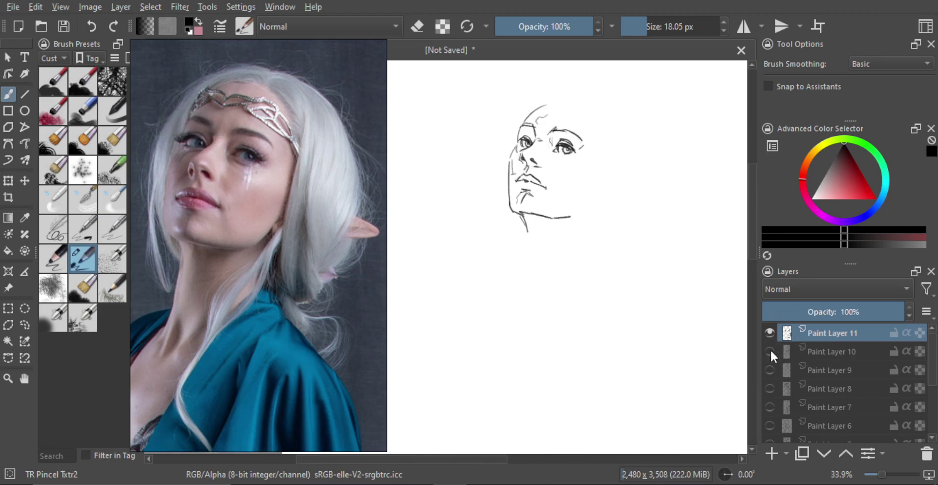
{"action": "left_click", "coordinate": [770, 351]}
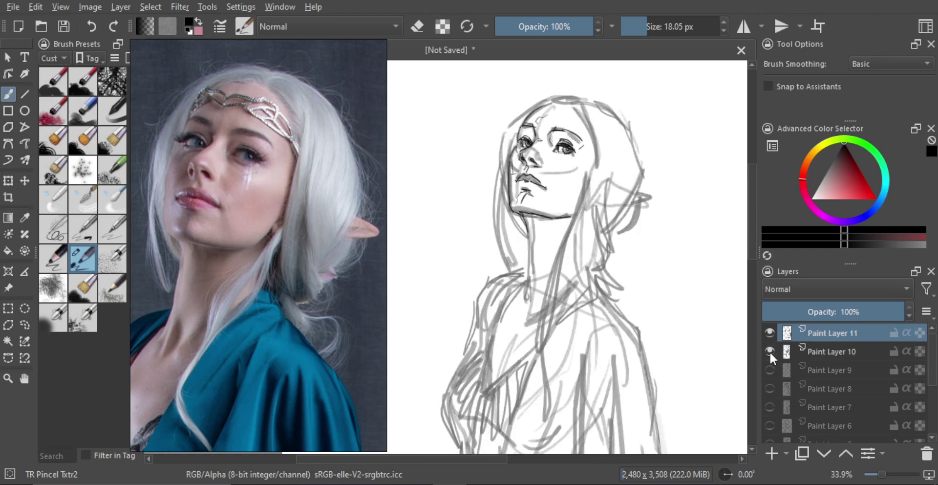
{"action": "left_click", "coordinate": [811, 348]}
{"action": "scroll", "coordinate": [570, 248], "scroll_direction": "down", "scroll_amount": 2}
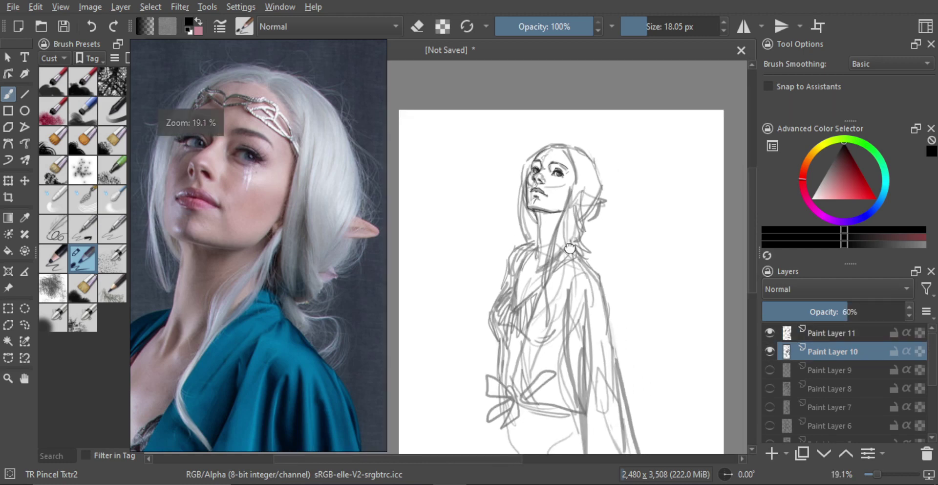
{"action": "left_click_drag", "start_coordinate": [570, 248], "coordinate": [558, 232]}
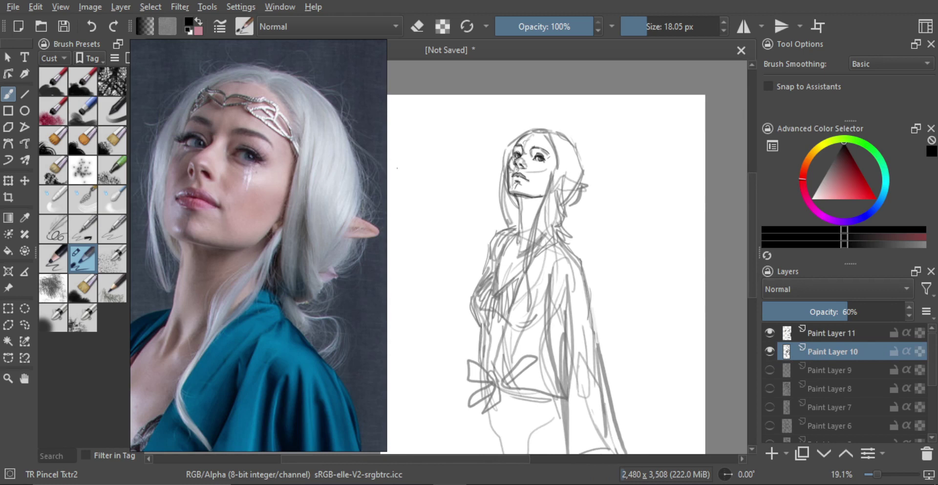
{"action": "mouse_move", "coordinate": [851, 312]}
{"action": "left_mouse_down"}
{"action": "mouse_move", "coordinate": [901, 312]}
{"action": "mouse_move", "coordinate": [873, 312]}
{"action": "left_mouse_up"}
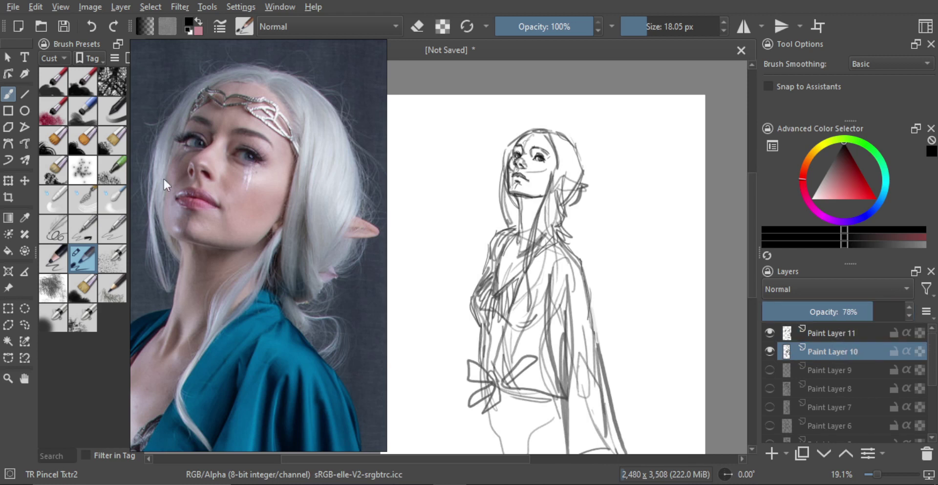
- Erase the rough construction lines under the face on Paint Layer 10 with the TR Smooth Skin brush at 258.53 px
{"action": "left_click", "coordinate": [53, 318]}
{"action": "key", "text": "e"}
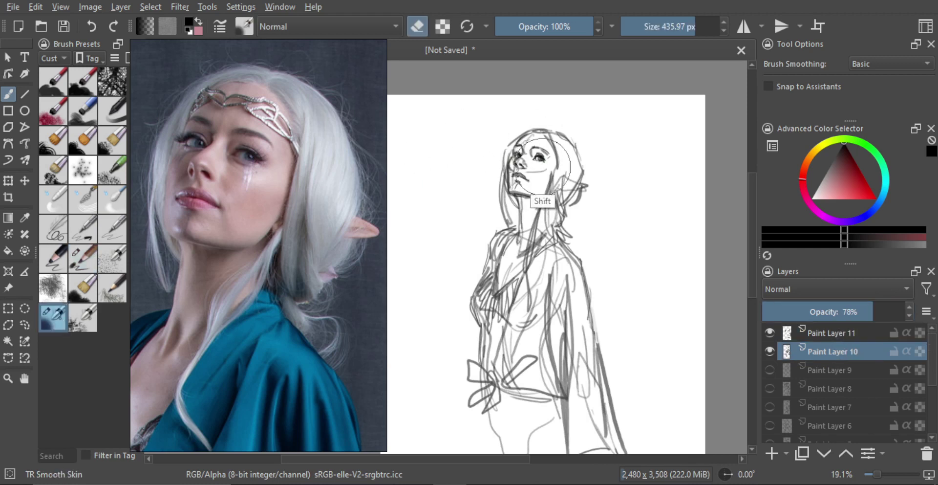
{"action": "mouse_move", "coordinate": [544, 166]}
{"action": "left_mouse_down"}
{"action": "mouse_move", "coordinate": [525, 175]}
{"action": "mouse_move", "coordinate": [543, 172]}
{"action": "mouse_move", "coordinate": [522, 164]}
{"action": "mouse_move", "coordinate": [534, 166]}
{"action": "mouse_move", "coordinate": [527, 190]}
{"action": "mouse_move", "coordinate": [534, 160]}
{"action": "mouse_move", "coordinate": [547, 175]}
{"action": "mouse_move", "coordinate": [537, 165]}
{"action": "mouse_move", "coordinate": [547, 175]}
{"action": "mouse_move", "coordinate": [576, 175]}
{"action": "mouse_move", "coordinate": [530, 164]}
{"action": "mouse_move", "coordinate": [575, 186]}
{"action": "mouse_move", "coordinate": [548, 176]}
{"action": "mouse_move", "coordinate": [582, 162]}
{"action": "left_mouse_up"}
{"action": "key", "text": "ctrl+z"}
{"action": "key", "text": "ctrl+z"}
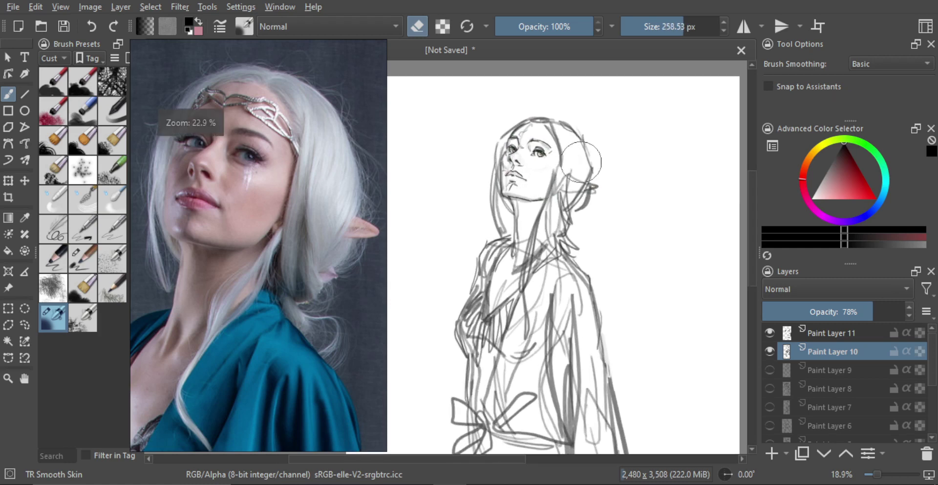
- Flip the canvas view back and forth to check the cleaned-up figure, ending in the mirrored view
{"action": "key", "text": "m"}
{"action": "key", "text": "m"}
{"action": "key", "text": "m"}
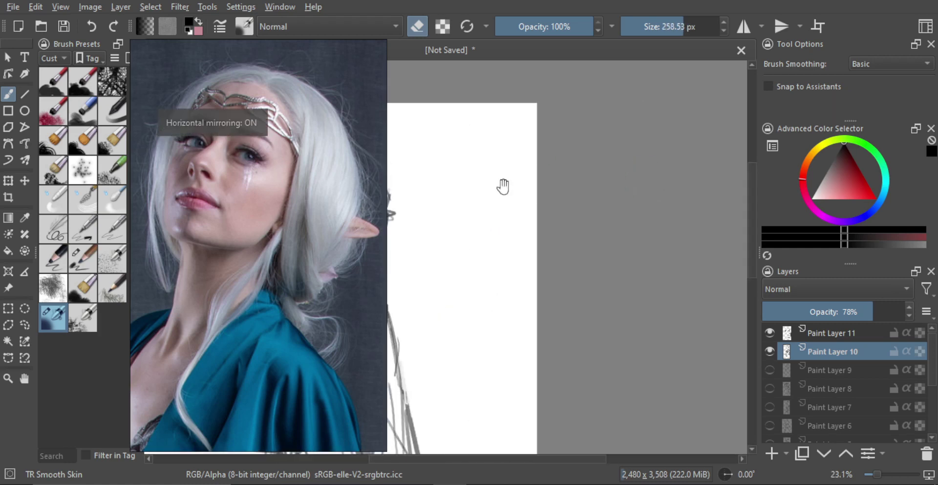
{"action": "left_click_drag", "start_coordinate": [613, 197], "coordinate": [619, 176]}
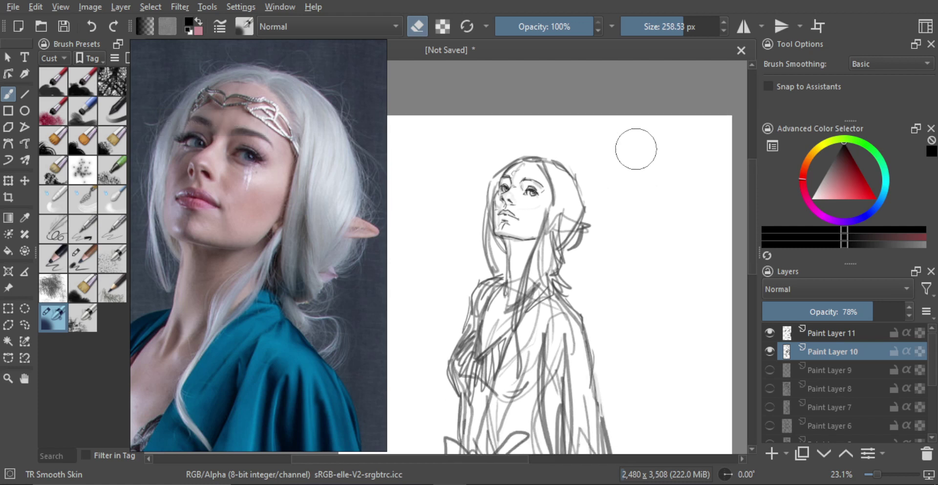
- Reduce the eraser brush size to 156.38 px for finer cleanup of the figure sketch
{"action": "key", "text": "ctrl"}
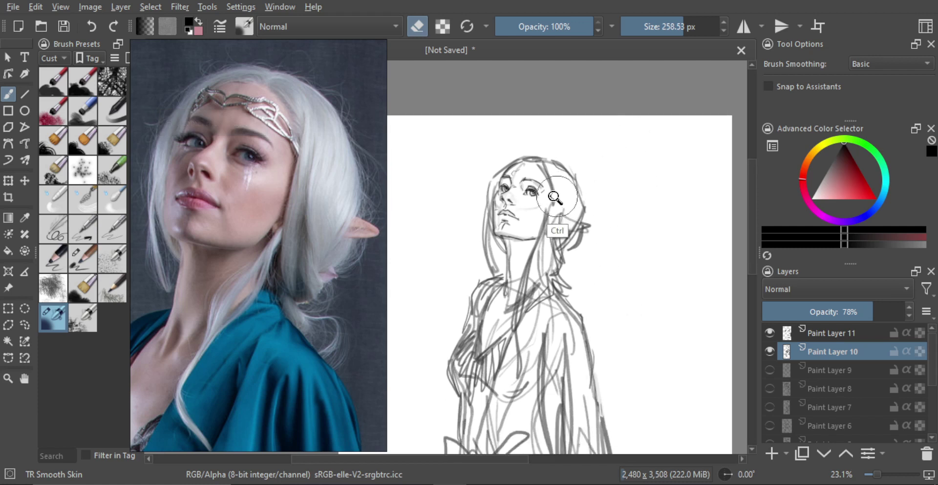
{"action": "left_click_drag", "start_coordinate": [539, 212], "coordinate": [526, 212], "text": "shift"}
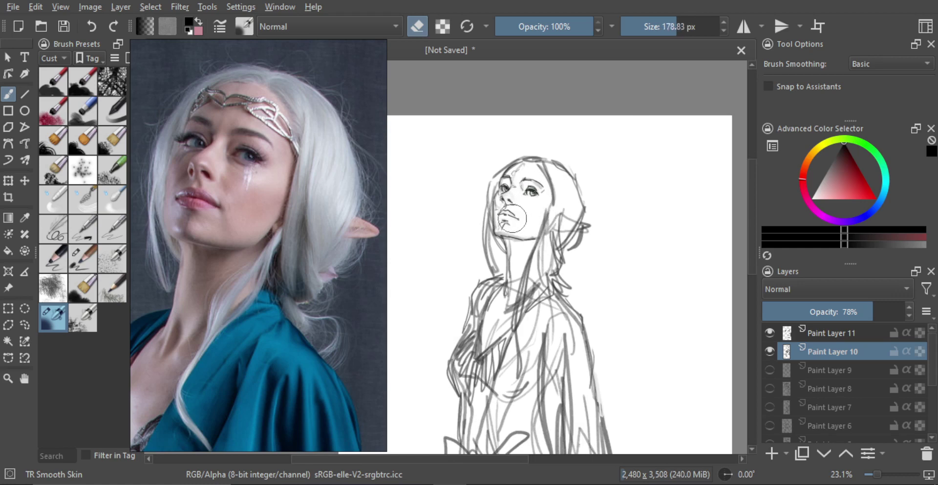
{"action": "left_click_drag", "start_coordinate": [537, 201], "coordinate": [544, 227], "text": "ctrl"}
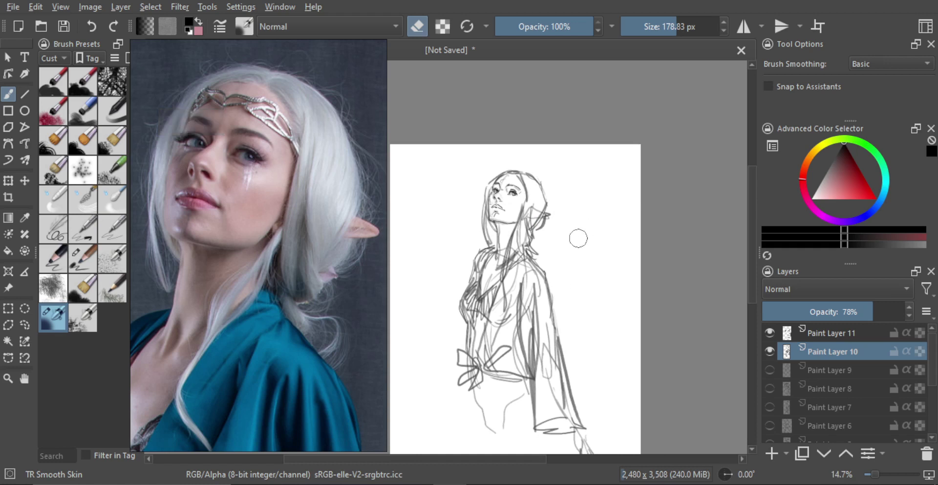
{"action": "key", "text": "bracketleft"}
- Adjust Paint Layer 10's opacity, set Paint Layer 11's opacity to 86%, and merge Paint Layer 11 down into Paint Layer 10
{"action": "left_click", "coordinate": [835, 331]}
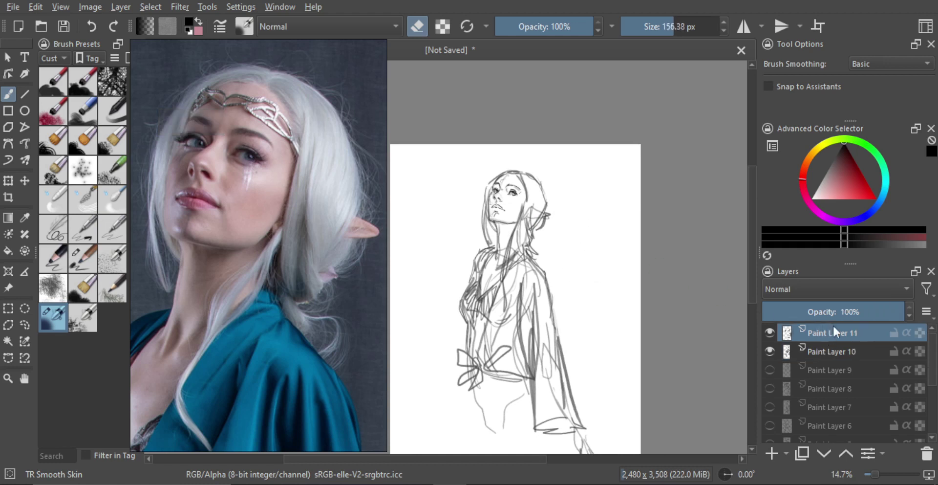
{"action": "left_click", "coordinate": [840, 351]}
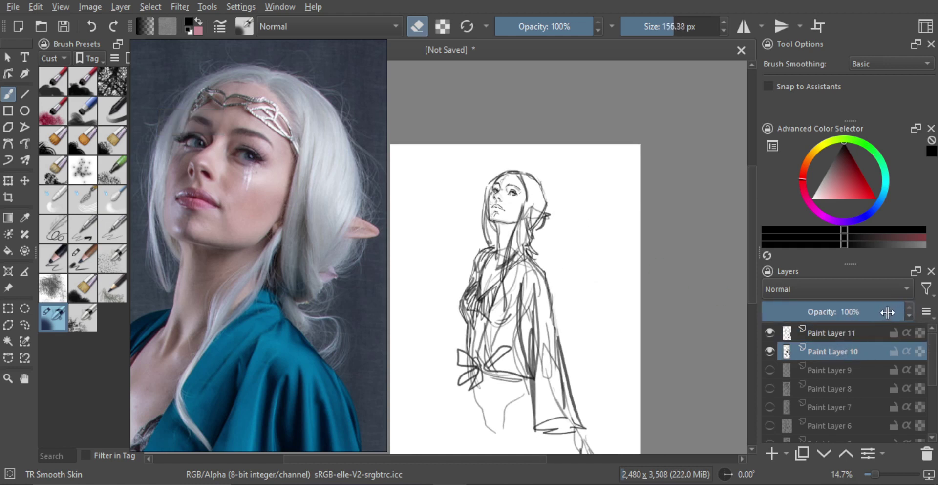
{"action": "left_click_drag", "start_coordinate": [887, 313], "coordinate": [866, 309]}
{"action": "left_click", "coordinate": [868, 333]}
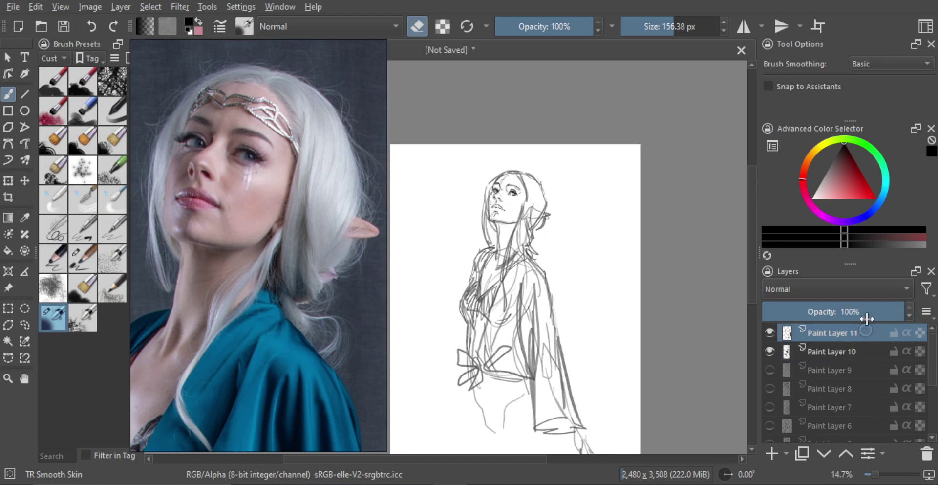
{"action": "left_click", "coordinate": [880, 312]}
{"action": "left_click_drag", "start_coordinate": [883, 315], "coordinate": [885, 315]}
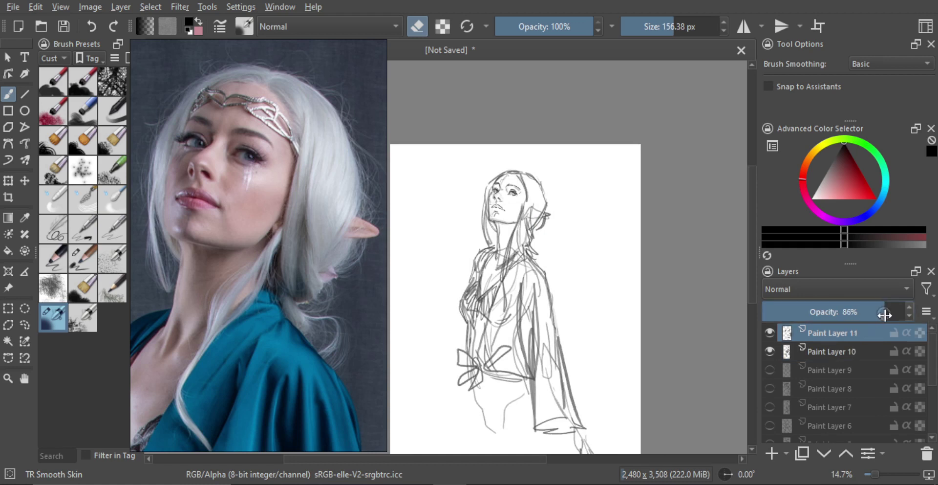
{"action": "key", "text": "ctrl+e"}
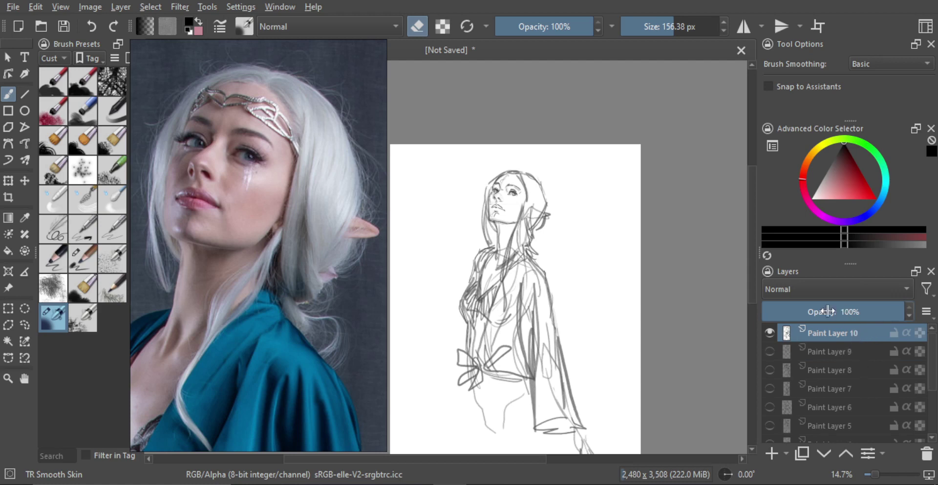
- Add an empty paint layer between the merged sketch and Paint Layer 9, and show more of the figure in the reference photo
{"action": "left_click", "coordinate": [809, 351]}
{"action": "left_click", "coordinate": [773, 450]}
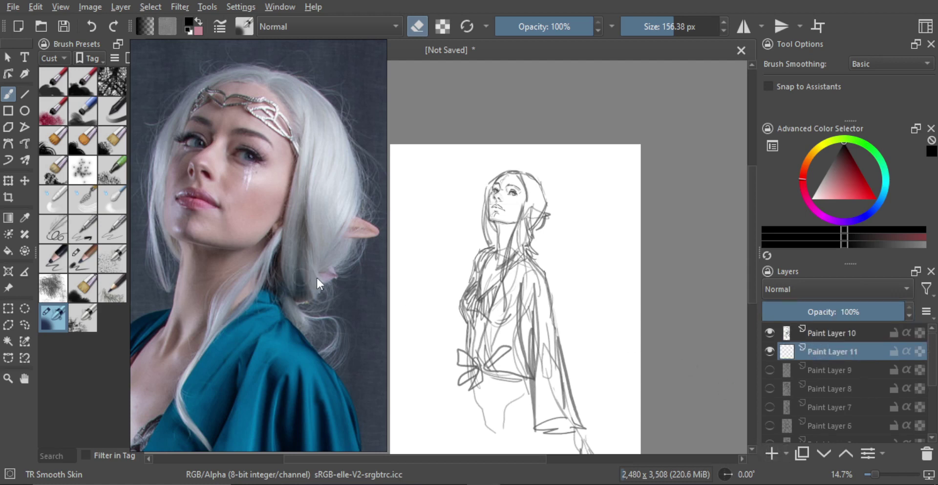
{"action": "scroll", "coordinate": [315, 277], "scroll_direction": "down", "scroll_amount": 4}
{"action": "scroll", "coordinate": [311, 259], "scroll_direction": "down", "scroll_amount": 2}
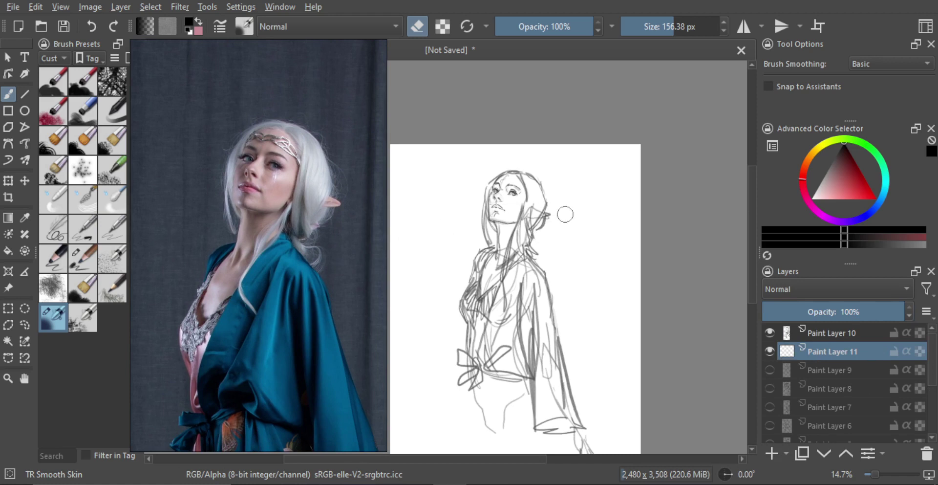
{"action": "left_click_drag", "start_coordinate": [554, 218], "coordinate": [570, 212]}
{"action": "key", "text": "ctrl+minus"}
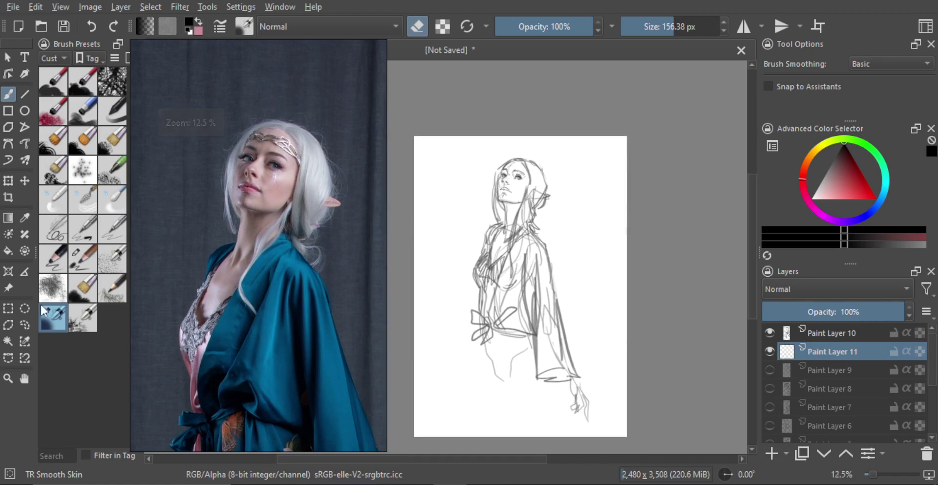
- Outline the figure's head, robe, sleeve and waist bow with a polygonal selection along the sketch's silhouette
{"action": "left_click", "coordinate": [12, 324]}
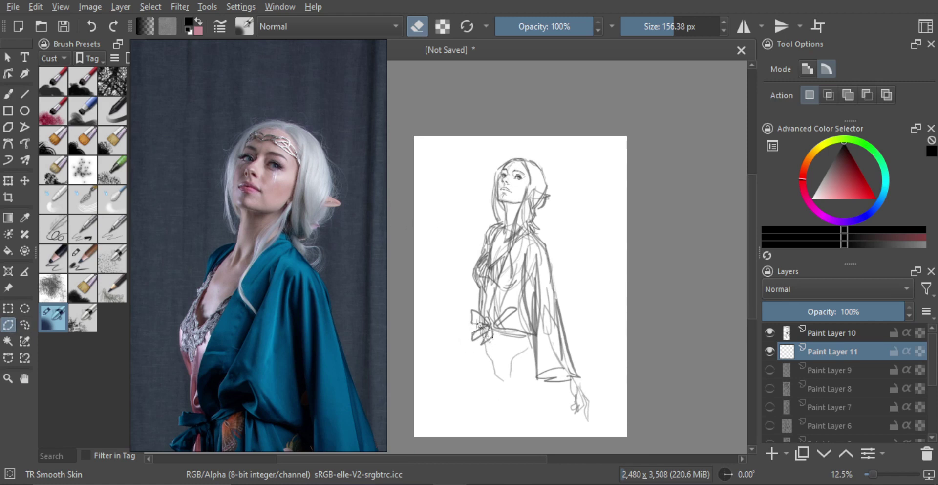
{"action": "left_click", "coordinate": [470, 311]}
{"action": "mouse_move", "coordinate": [472, 310]}
{"action": "left_mouse_down"}
{"action": "mouse_move", "coordinate": [481, 298]}
{"action": "mouse_move", "coordinate": [473, 263]}
{"action": "mouse_move", "coordinate": [485, 248]}
{"action": "mouse_move", "coordinate": [494, 263]}
{"action": "mouse_move", "coordinate": [483, 253]}
{"action": "mouse_move", "coordinate": [493, 247]}
{"action": "mouse_move", "coordinate": [488, 228]}
{"action": "mouse_move", "coordinate": [518, 216]}
{"action": "mouse_move", "coordinate": [506, 219]}
{"action": "mouse_move", "coordinate": [516, 230]}
{"action": "mouse_move", "coordinate": [491, 193]}
{"action": "mouse_move", "coordinate": [491, 172]}
{"action": "mouse_move", "coordinate": [521, 155]}
{"action": "left_mouse_up"}
{"action": "left_click", "coordinate": [531, 160]}
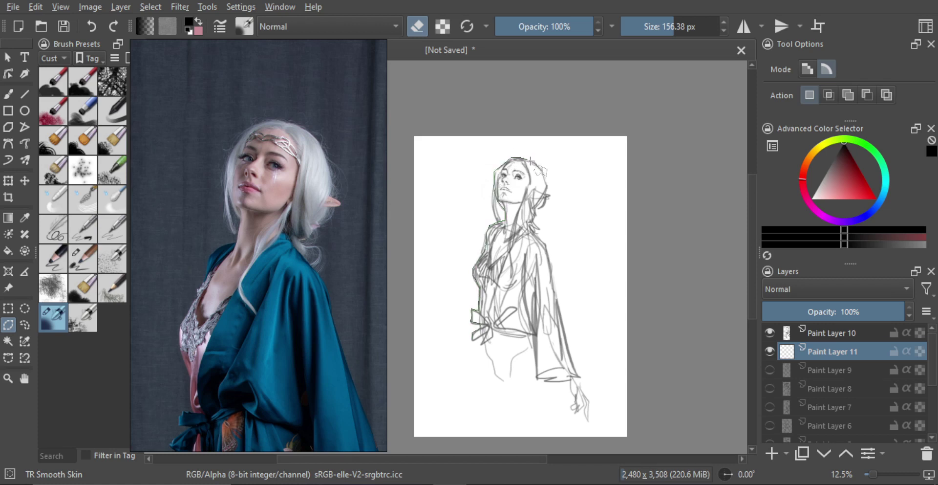
{"action": "left_click", "coordinate": [542, 168]}
{"action": "left_click", "coordinate": [547, 186]}
{"action": "left_click", "coordinate": [537, 230]}
{"action": "left_click", "coordinate": [536, 234]}
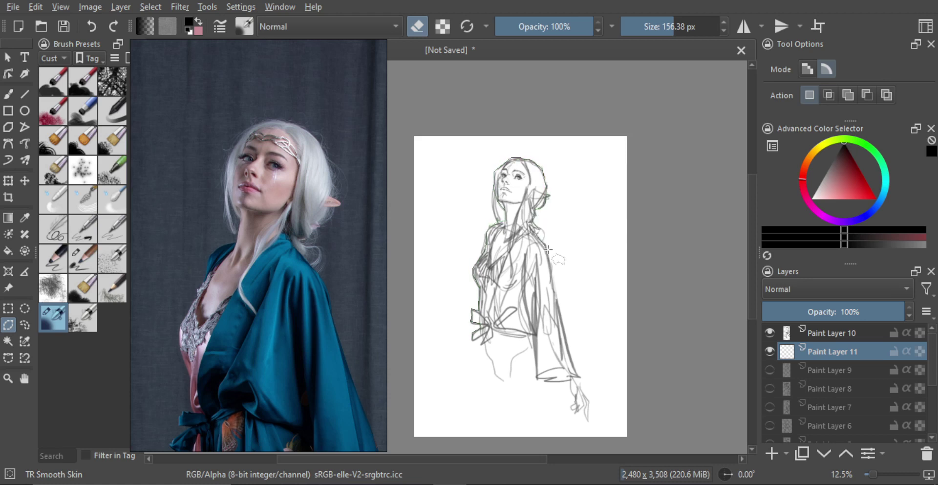
{"action": "left_click", "coordinate": [552, 282]}
{"action": "mouse_move", "coordinate": [560, 321]}
{"action": "left_mouse_down"}
{"action": "mouse_move", "coordinate": [576, 380]}
{"action": "mouse_move", "coordinate": [567, 370]}
{"action": "mouse_move", "coordinate": [571, 380]}
{"action": "mouse_move", "coordinate": [540, 381]}
{"action": "mouse_move", "coordinate": [533, 335]}
{"action": "mouse_move", "coordinate": [507, 331]}
{"action": "left_mouse_up"}
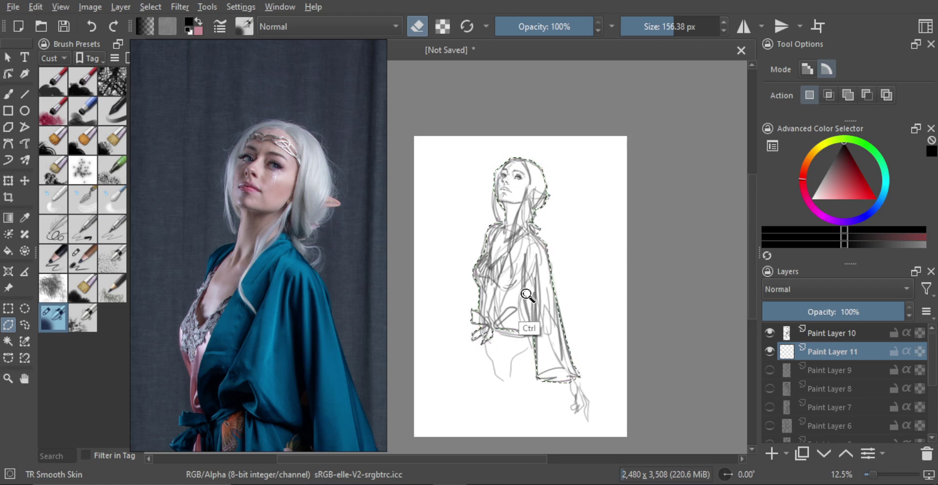
- Pick a light salmon orange and lay a linear gradient from the head down through the selected figure on Paint Layer 11
{"action": "scroll", "coordinate": [527, 294], "scroll_direction": "down", "scroll_amount": 1}
{"action": "key", "text": "g"}
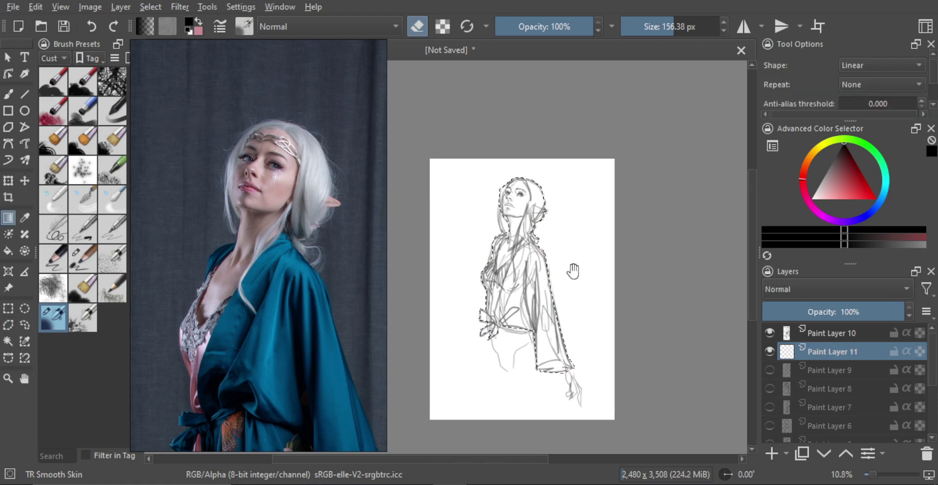
{"action": "left_click_drag", "start_coordinate": [573, 271], "coordinate": [567, 263]}
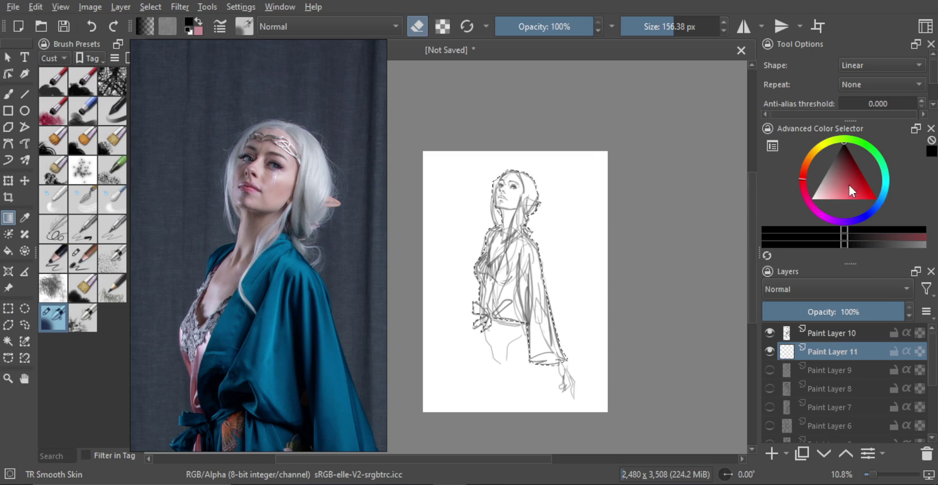
{"action": "left_click_drag", "start_coordinate": [843, 192], "coordinate": [842, 209]}
{"action": "left_click_drag", "start_coordinate": [806, 170], "coordinate": [805, 165]}
{"action": "left_click_drag", "start_coordinate": [525, 207], "coordinate": [494, 279]}
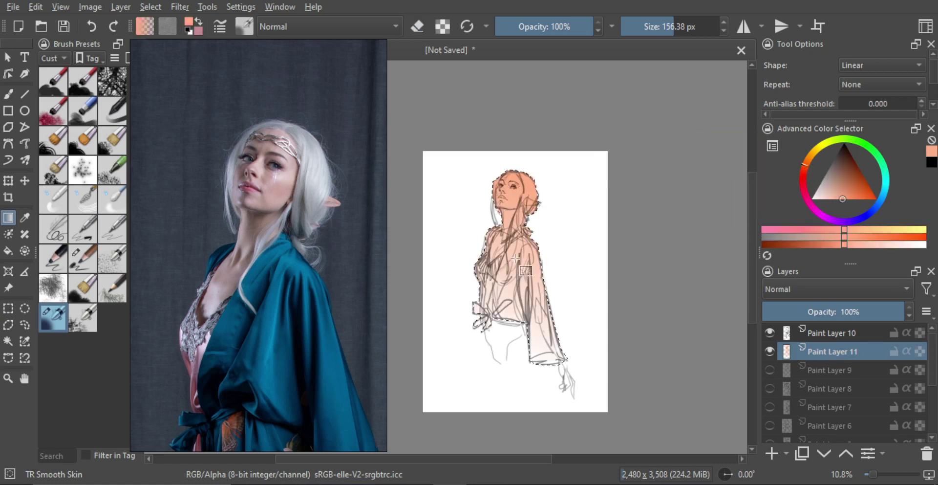
- Shift the colour to a tan orange, cover the whole selected figure with linear gradients, and clear the selection
{"action": "left_click_drag", "start_coordinate": [810, 163], "coordinate": [813, 159]}
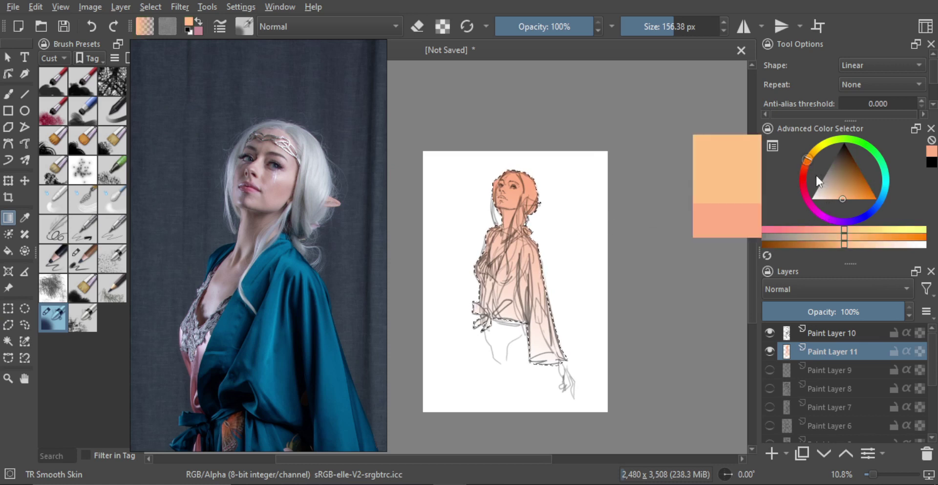
{"action": "left_click", "coordinate": [832, 198]}
{"action": "left_click_drag", "start_coordinate": [834, 199], "coordinate": [840, 193]}
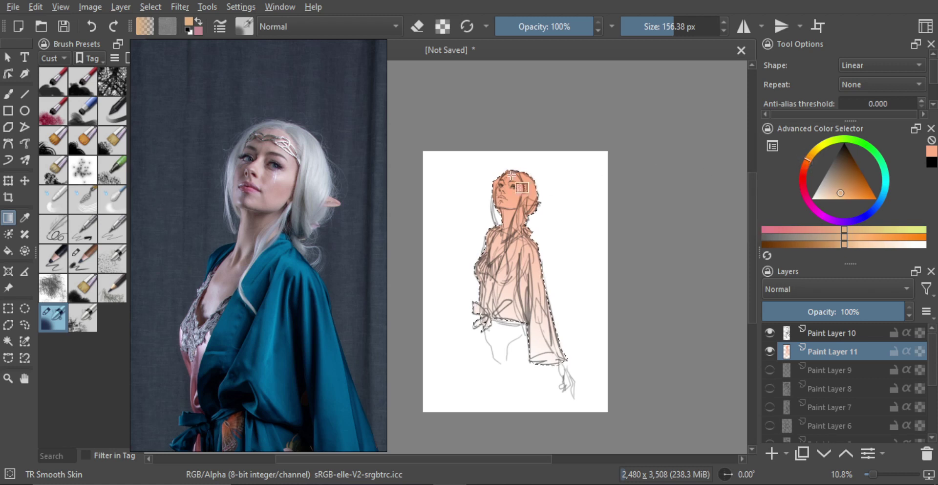
{"action": "left_click_drag", "start_coordinate": [497, 183], "coordinate": [490, 278]}
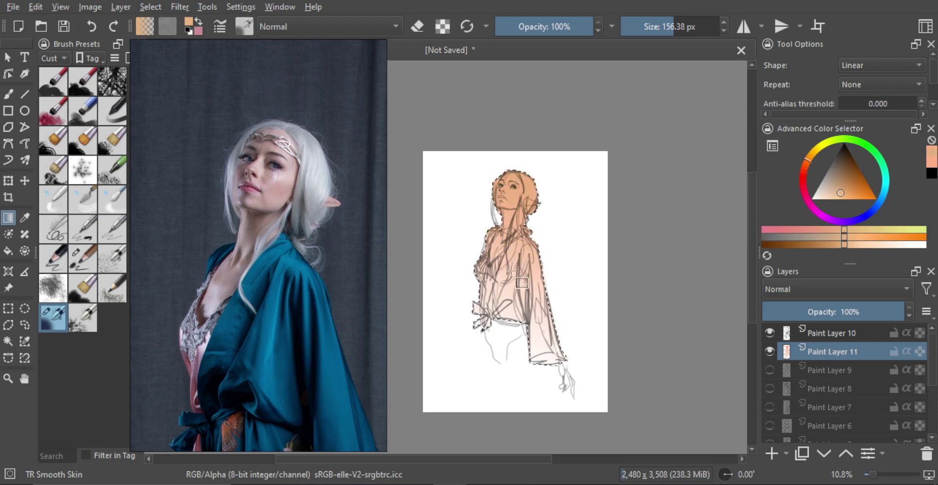
{"action": "left_click", "coordinate": [807, 164]}
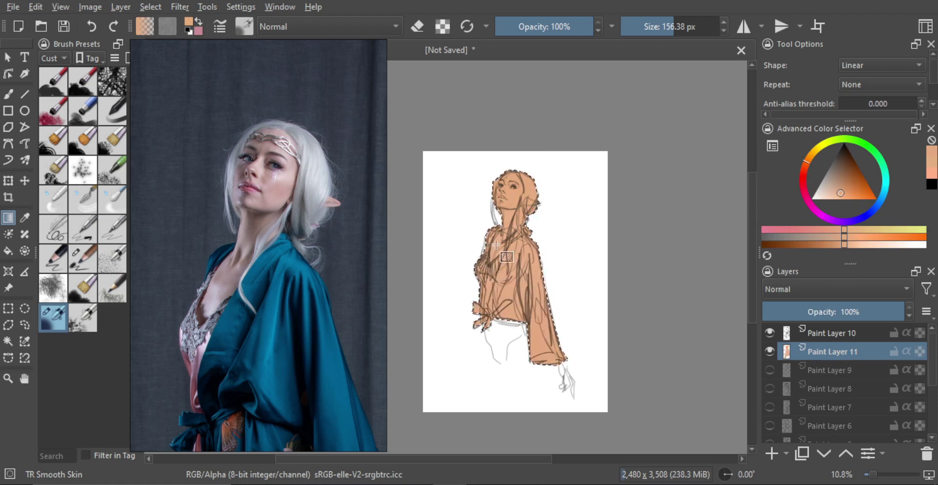
{"action": "left_click_drag", "start_coordinate": [531, 240], "coordinate": [537, 227]}
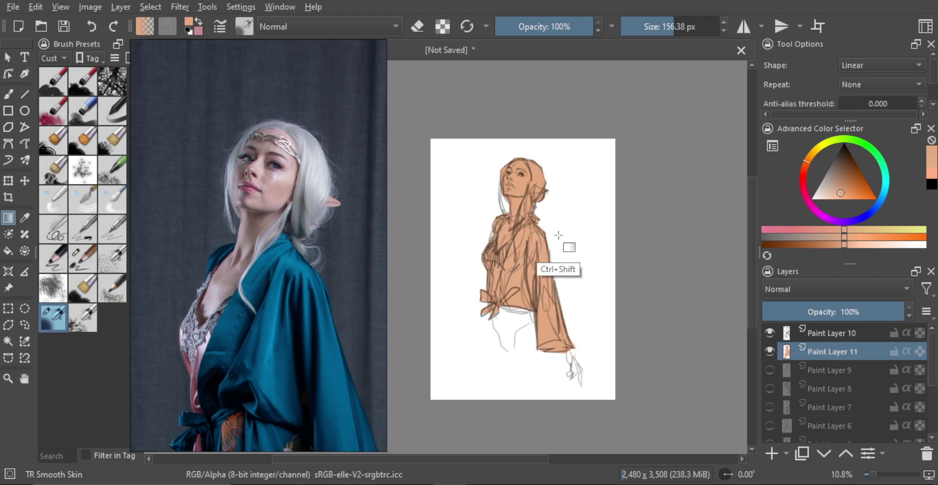
{"action": "mouse_move", "coordinate": [549, 236]}
{"action": "left_mouse_down"}
{"action": "mouse_move", "coordinate": [559, 212]}
{"action": "mouse_move", "coordinate": [558, 221]}
{"action": "left_mouse_up"}
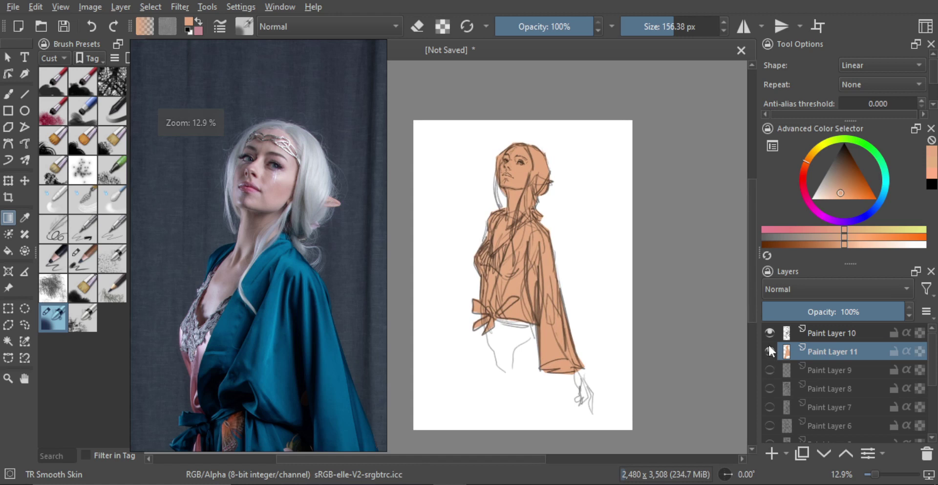
- Add a paint layer above Paint Layer 11, group the two layers, and turn on Inherit Alpha for the new one
{"action": "left_click", "coordinate": [771, 451]}
{"action": "left_click", "coordinate": [818, 377], "text": "shift"}
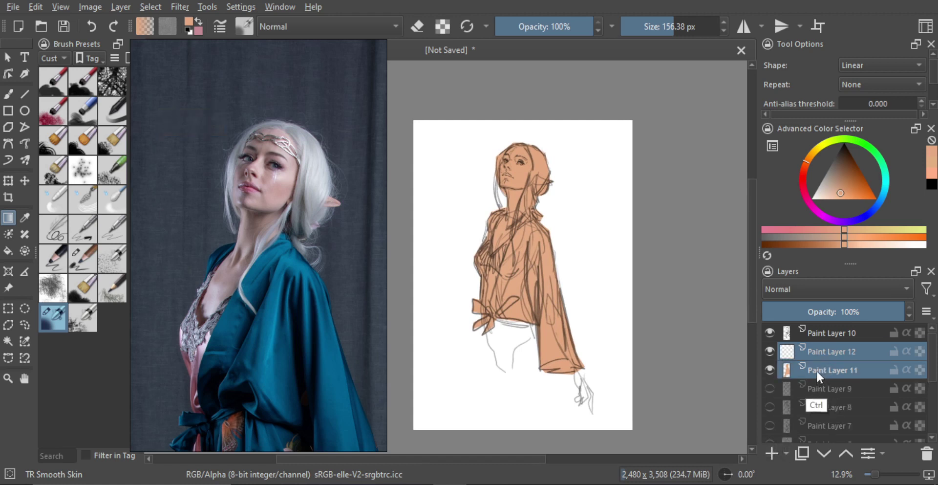
{"action": "key", "text": "ctrl+g"}
{"action": "left_click", "coordinate": [907, 370]}
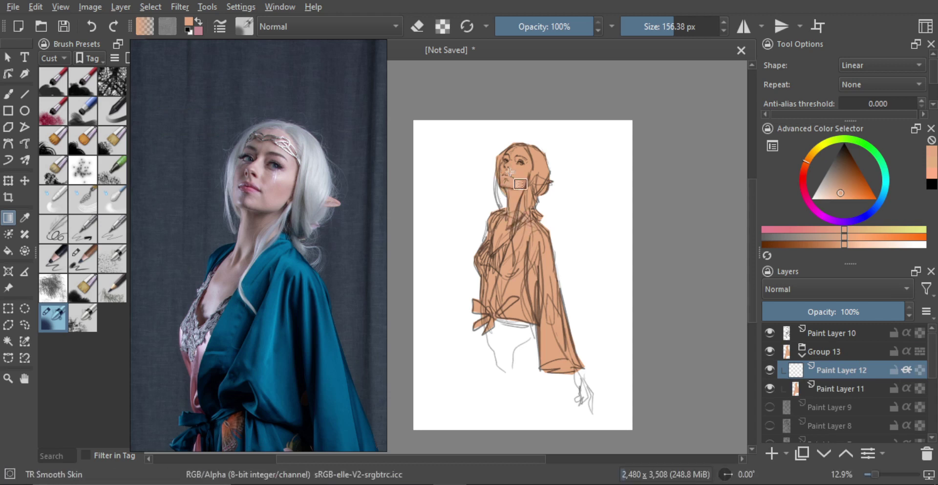
- Select the hair with a polygonal selection that follows the face edge and loops widely around the outside of the head
{"action": "left_click", "coordinate": [12, 322]}
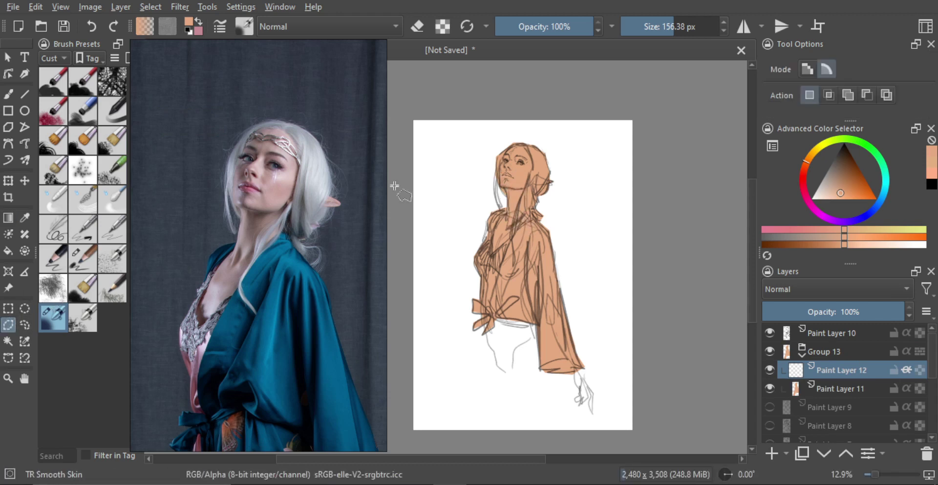
{"action": "scroll", "coordinate": [520, 168], "scroll_direction": "up", "scroll_amount": 2}
{"action": "left_click", "coordinate": [517, 124]}
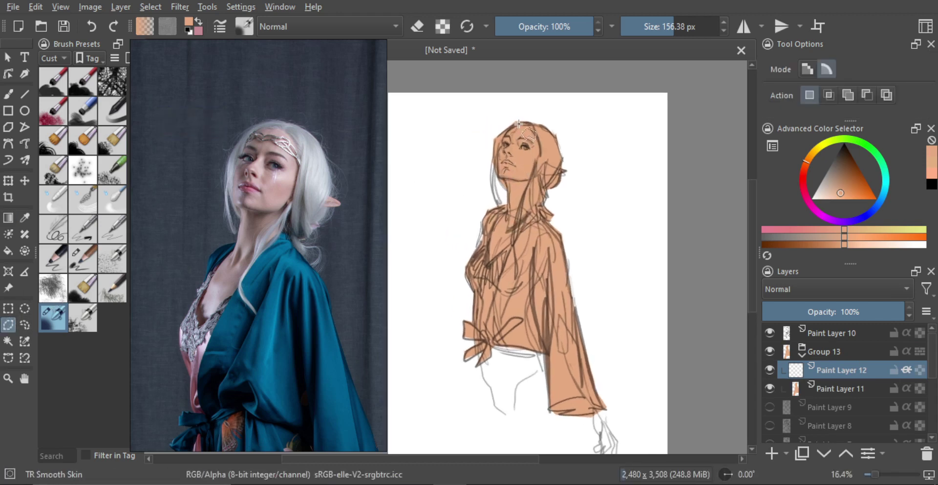
{"action": "left_click", "coordinate": [505, 138]}
{"action": "left_click", "coordinate": [498, 194]}
{"action": "left_click", "coordinate": [454, 143]}
{"action": "left_click", "coordinate": [513, 98]}
{"action": "left_click", "coordinate": [594, 140]}
{"action": "left_click", "coordinate": [580, 195]}
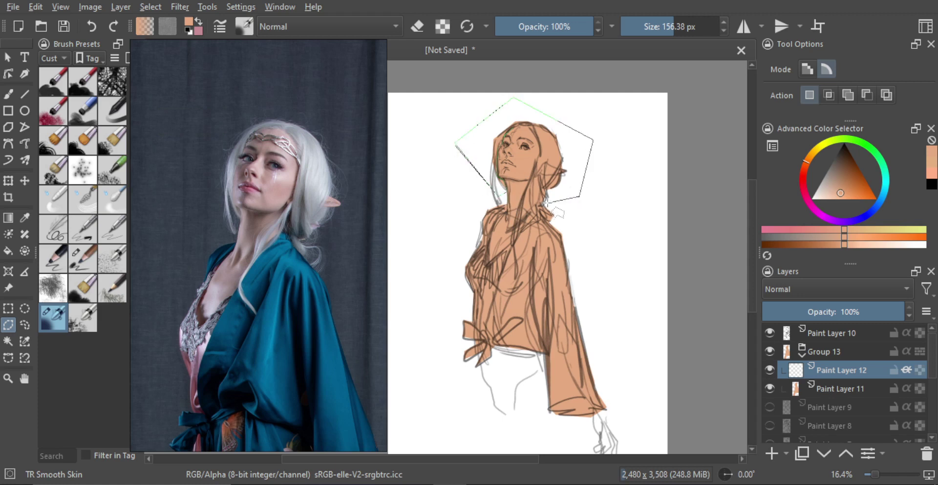
{"action": "left_click", "coordinate": [552, 203]}
{"action": "left_click", "coordinate": [559, 217]}
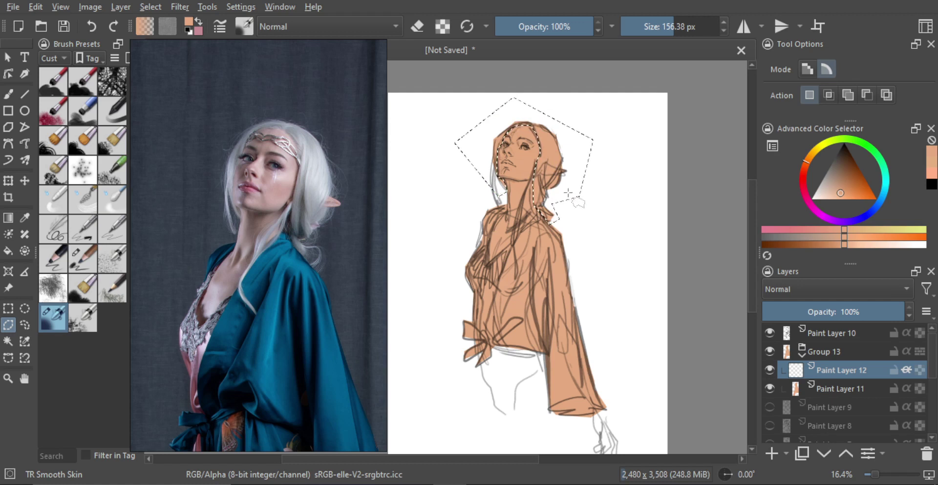
- Fill the selected hair on Paint Layer 12 with dark maroon linear gradients, and clear the selection
{"action": "key", "text": "g"}
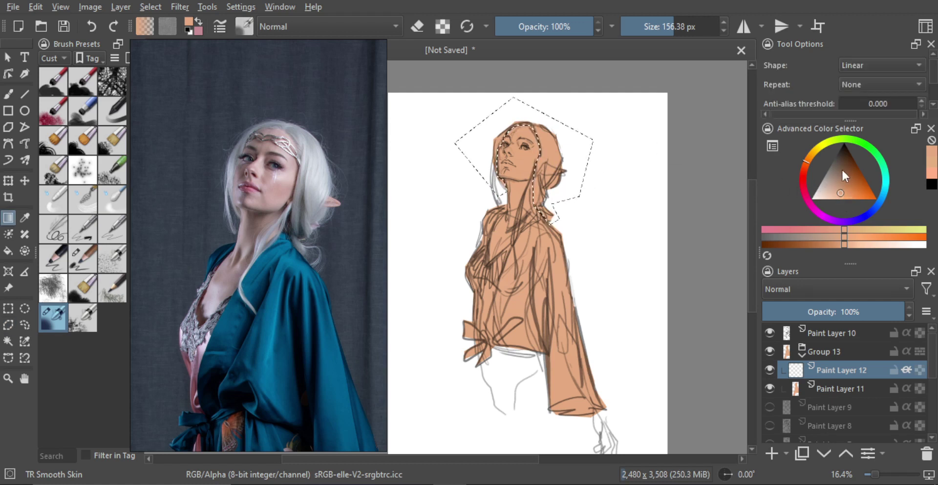
{"action": "left_click", "coordinate": [869, 215]}
{"action": "left_click", "coordinate": [838, 162]}
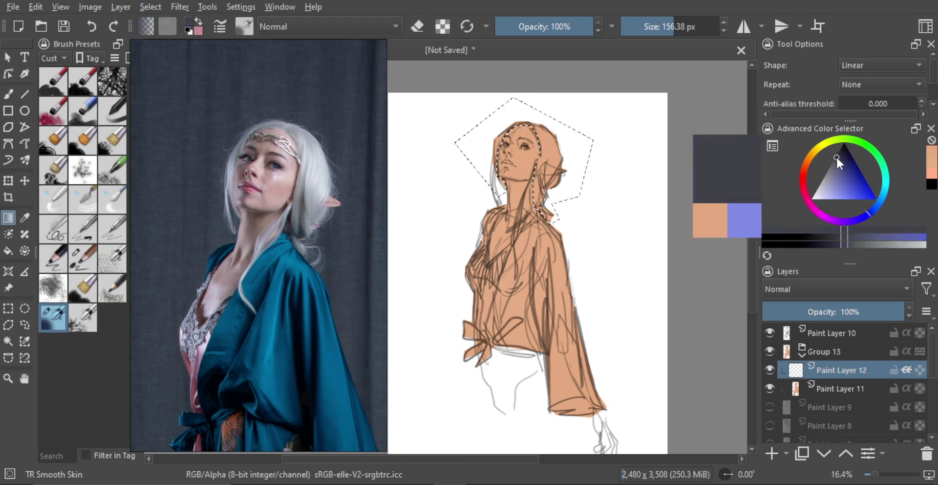
{"action": "left_click_drag", "start_coordinate": [807, 200], "coordinate": [802, 186]}
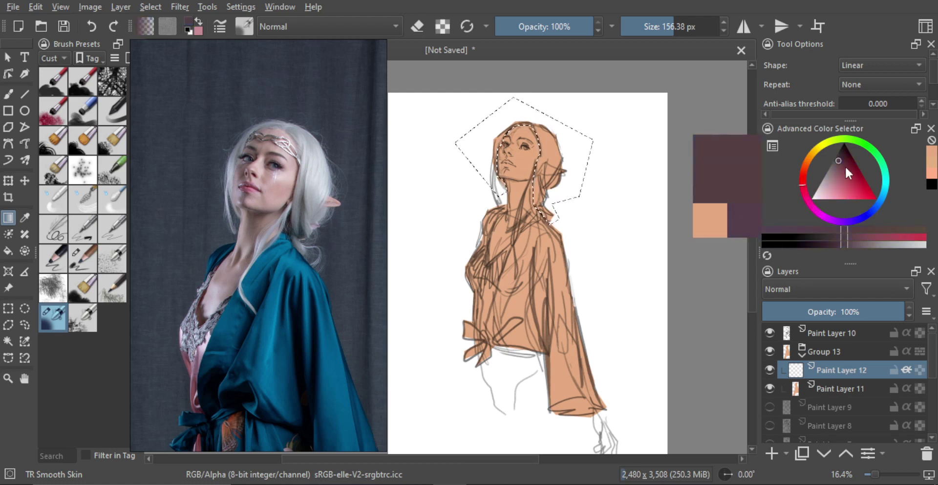
{"action": "left_click", "coordinate": [844, 159]}
{"action": "left_click", "coordinate": [841, 156]}
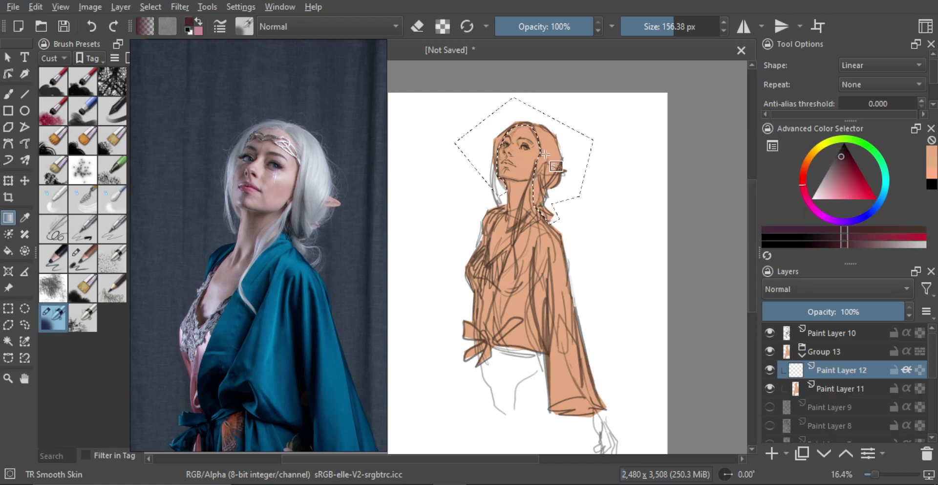
{"action": "left_click_drag", "start_coordinate": [535, 116], "coordinate": [503, 238]}
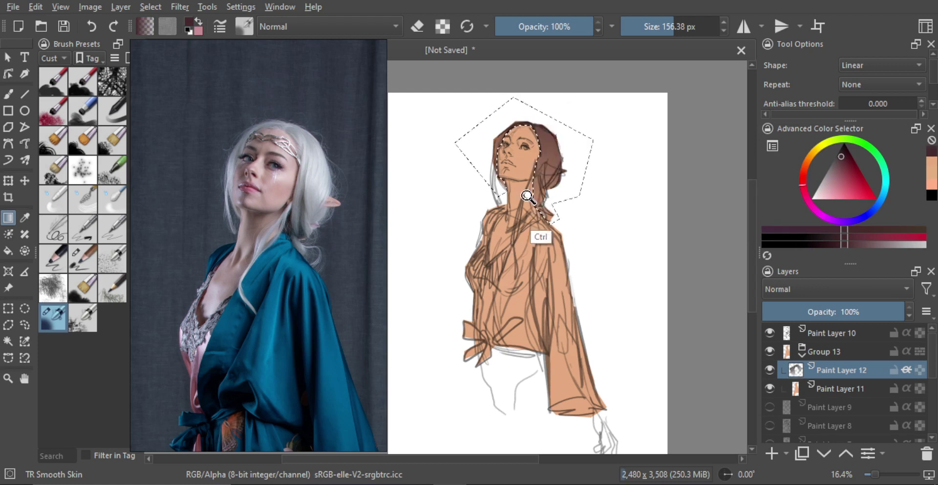
{"action": "left_click_drag", "start_coordinate": [527, 196], "coordinate": [524, 167]}
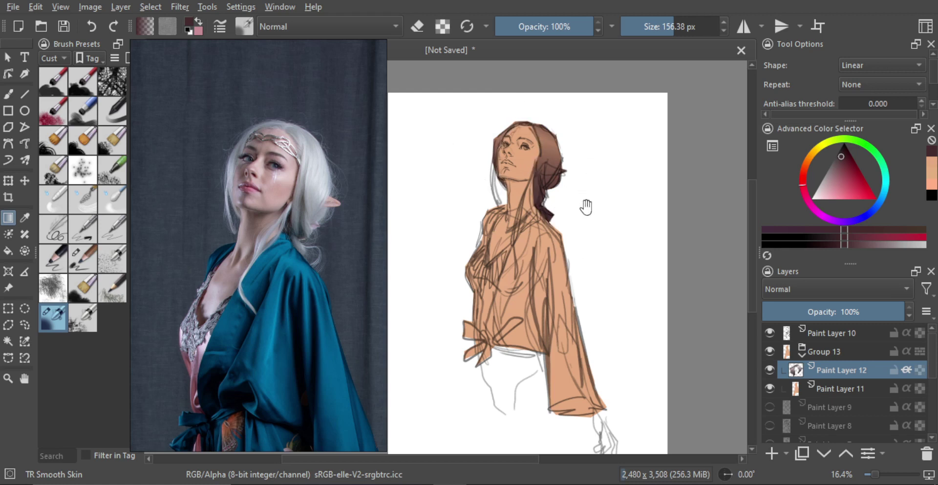
- Add a new paint layer above the hair colour layer inside Group 13
{"action": "left_click_drag", "start_coordinate": [586, 206], "coordinate": [588, 204]}
{"action": "left_click", "coordinate": [770, 453]}
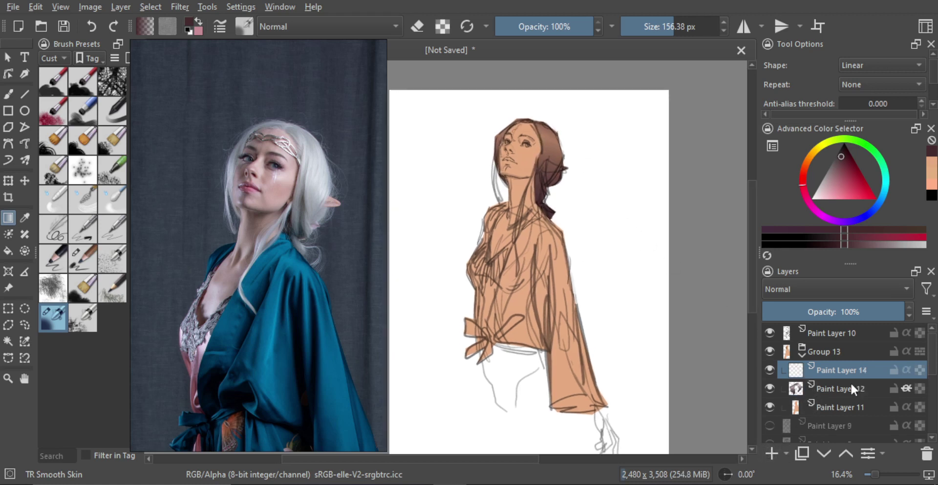
- Select the robe's far shoulder on the figure with a polygonal selection
{"action": "left_click_drag", "start_coordinate": [562, 232], "coordinate": [568, 224]}
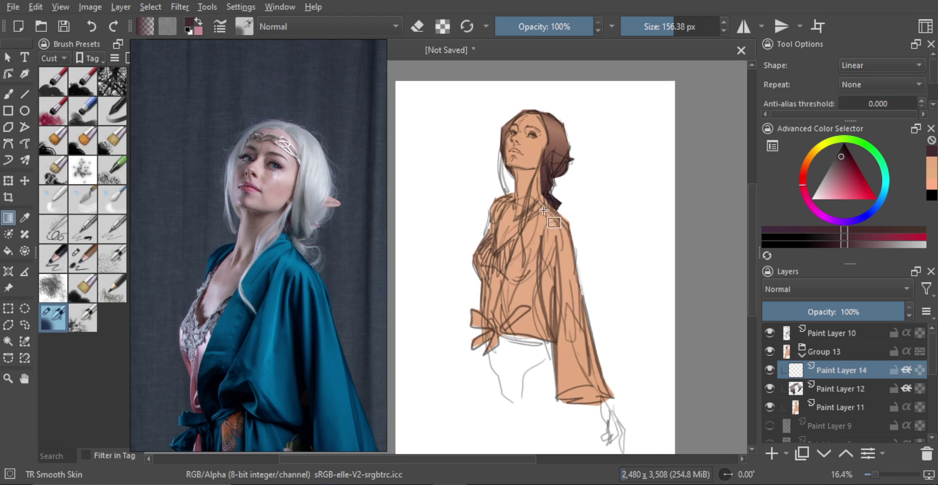
{"action": "left_click", "coordinate": [8, 325]}
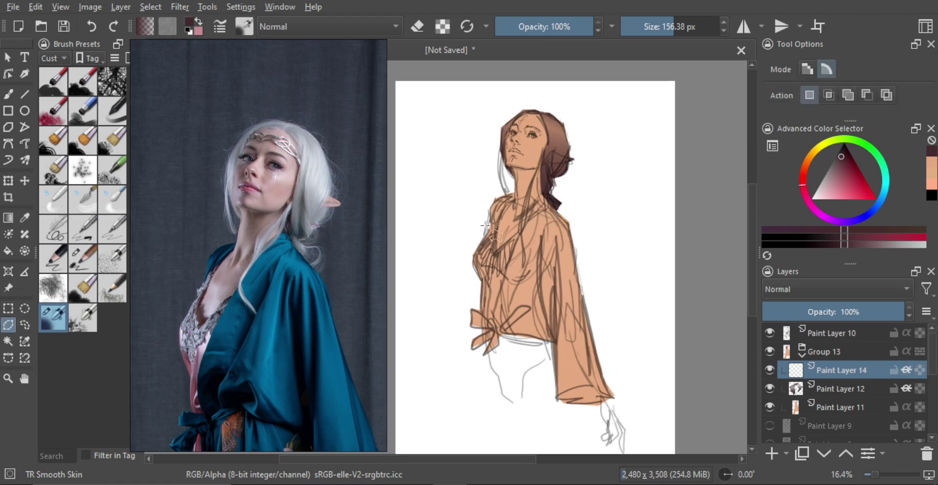
{"action": "left_click", "coordinate": [514, 201]}
{"action": "left_click", "coordinate": [483, 229]}
{"action": "left_click", "coordinate": [478, 199]}
{"action": "left_click", "coordinate": [512, 192]}
- Add the robe's front, waist knot and near sleeve to the selection with a polygon extending around the figure
{"action": "left_click_drag", "start_coordinate": [557, 213], "coordinate": [553, 194]}
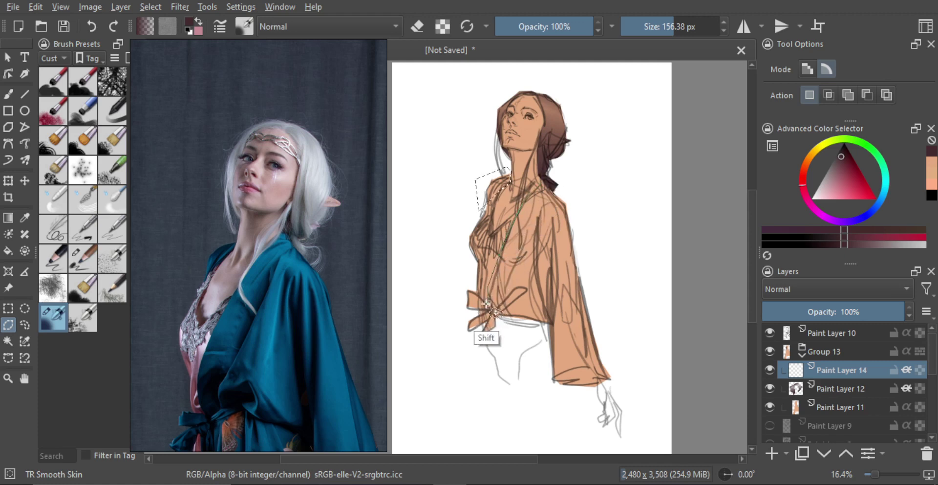
{"action": "left_click", "coordinate": [463, 285]}
{"action": "left_click", "coordinate": [452, 313]}
{"action": "left_click", "coordinate": [464, 367]}
{"action": "left_click", "coordinate": [533, 366]}
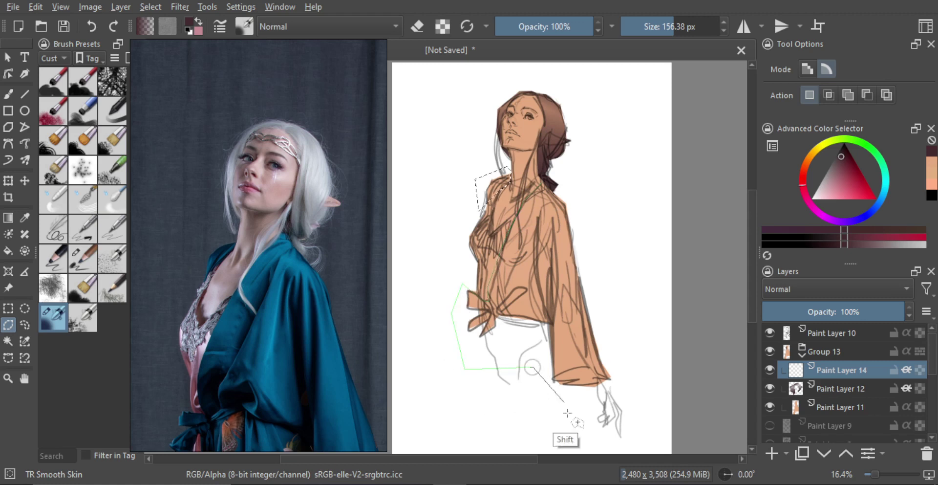
{"action": "left_click", "coordinate": [580, 435]}
{"action": "left_click", "coordinate": [645, 391]}
{"action": "left_click", "coordinate": [591, 193]}
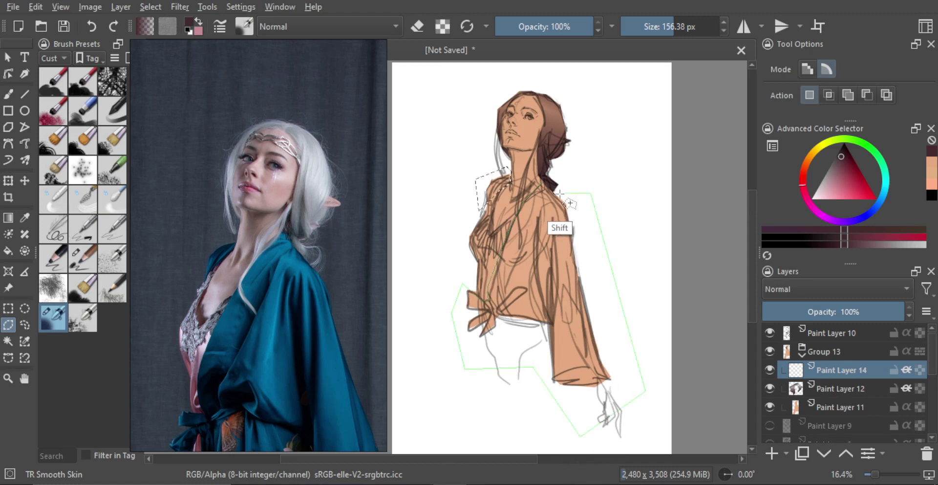
{"action": "double_click", "coordinate": [553, 195]}
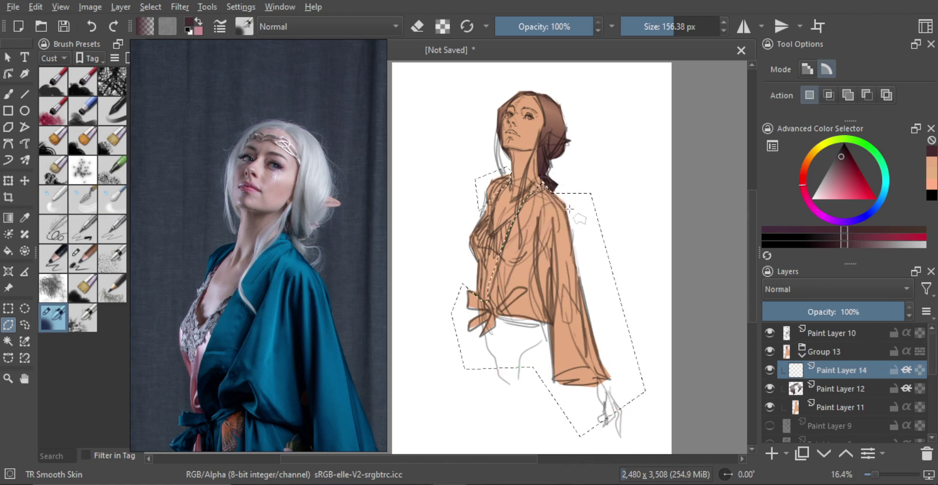
- Move Paint Layer 14 below Paint Layer 12 and choose a deep blue-violet foreground colour
{"action": "left_click_drag", "start_coordinate": [806, 381], "coordinate": [806, 403]}
{"action": "left_click_drag", "start_coordinate": [560, 233], "coordinate": [537, 265]}
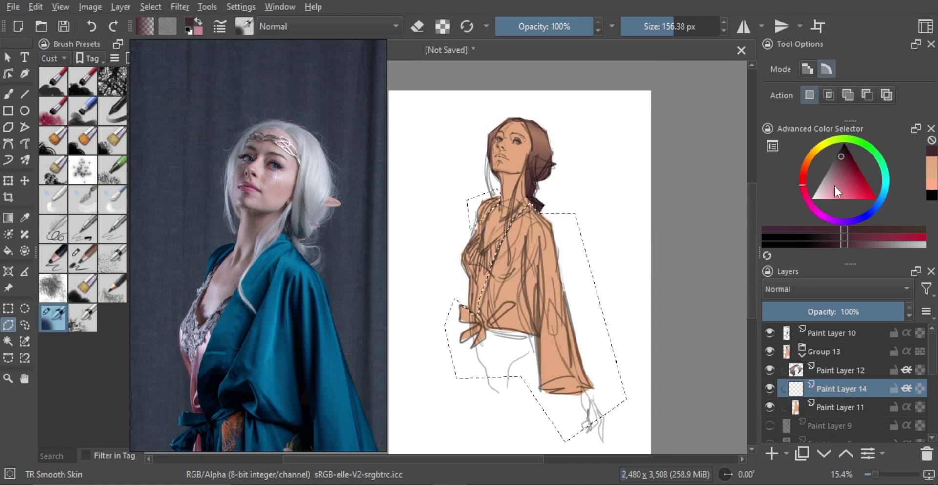
{"action": "left_click", "coordinate": [871, 210]}
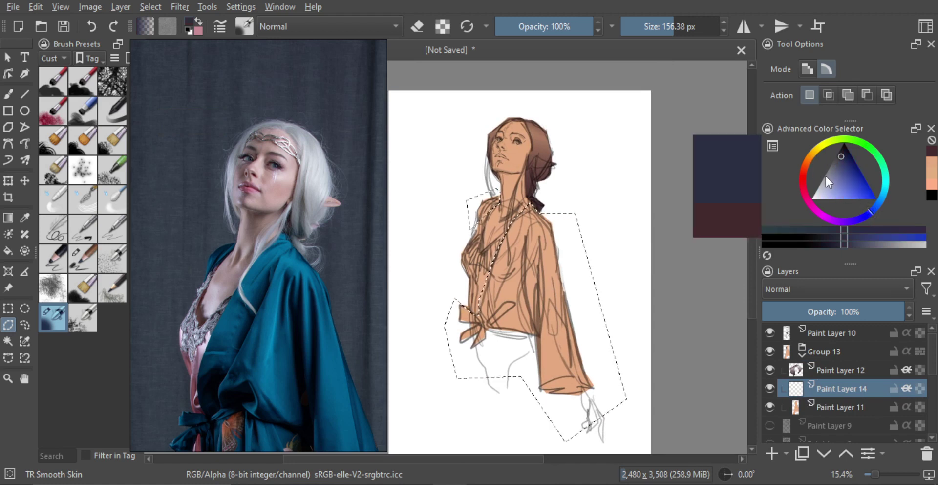
{"action": "left_click_drag", "start_coordinate": [872, 208], "coordinate": [863, 216]}
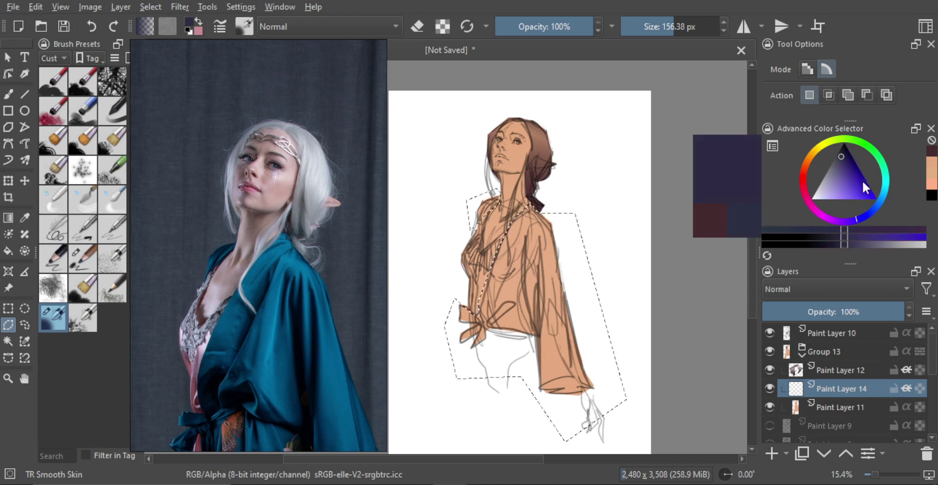
{"action": "left_click", "coordinate": [847, 175]}
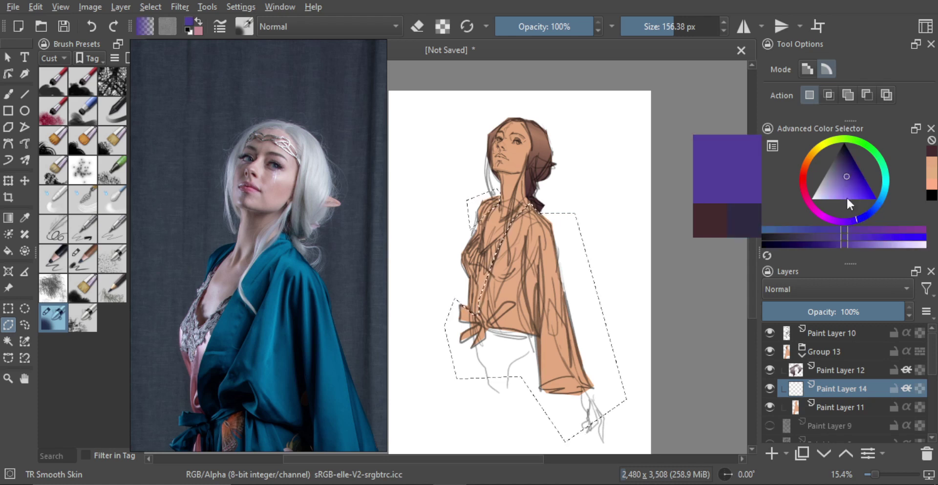
{"action": "left_click_drag", "start_coordinate": [851, 226], "coordinate": [859, 213]}
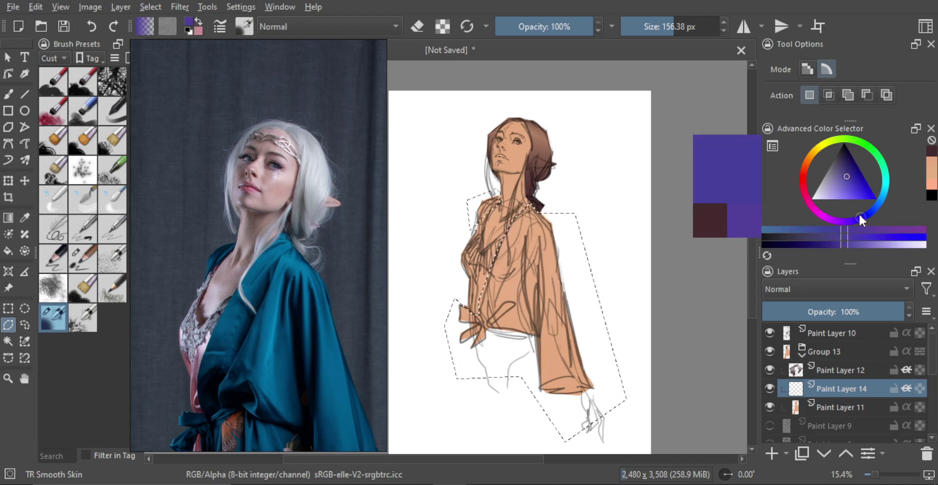
{"action": "left_click", "coordinate": [846, 168]}
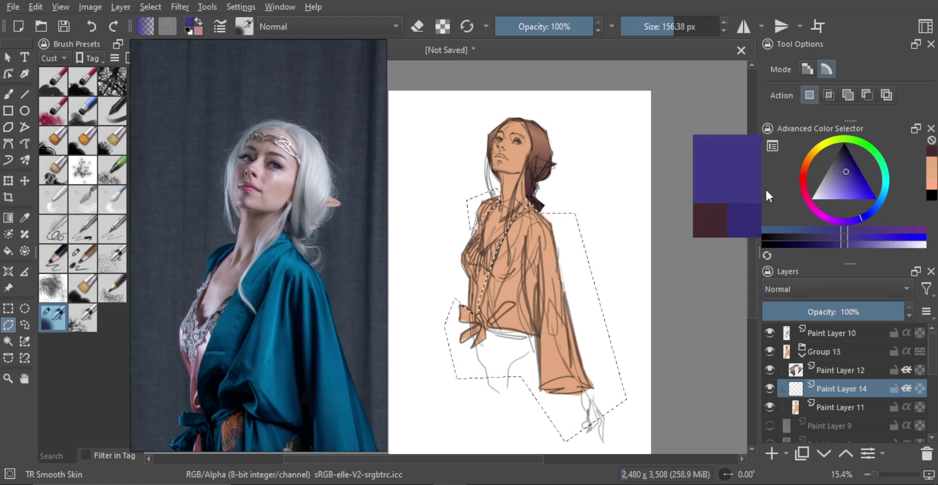
- Fill the selected robe with blue-violet gradients over the sleeve, shoulder and knot, and clear the selection
{"action": "key", "text": "g"}
{"action": "left_click_drag", "start_coordinate": [555, 248], "coordinate": [494, 289]}
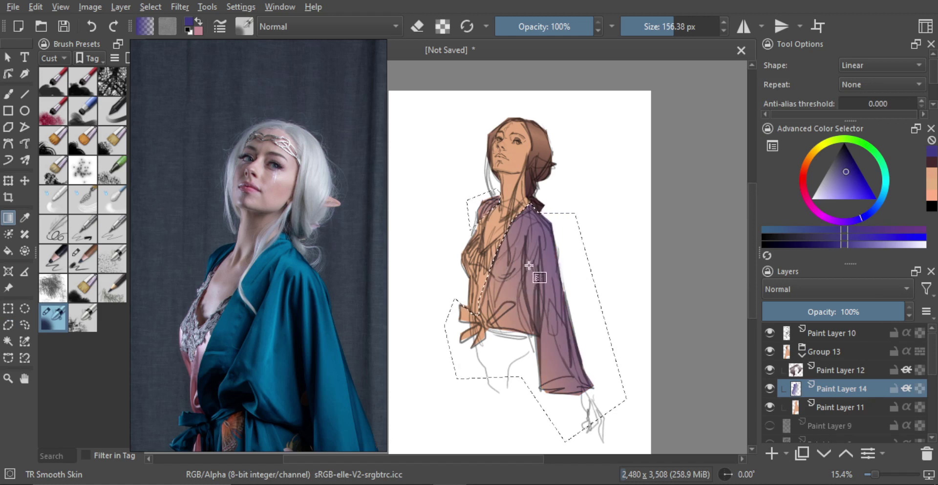
{"action": "scroll", "coordinate": [553, 249], "scroll_direction": "down", "scroll_amount": 1}
{"action": "left_click_drag", "start_coordinate": [548, 256], "coordinate": [486, 222]}
{"action": "left_click_drag", "start_coordinate": [440, 190], "coordinate": [495, 233]}
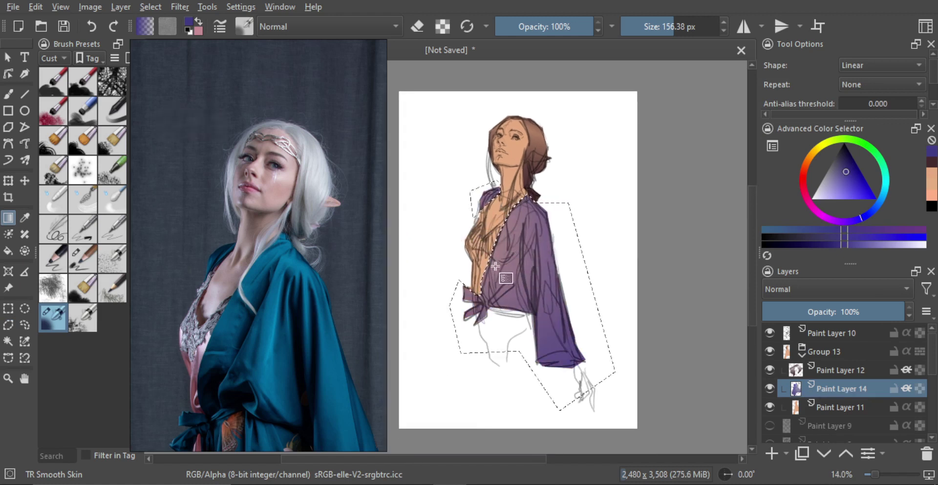
{"action": "left_click_drag", "start_coordinate": [464, 288], "coordinate": [554, 251]}
{"action": "key", "text": "ctrl+shift+a"}
{"action": "scroll", "coordinate": [554, 251], "scroll_direction": "up", "scroll_amount": 1}
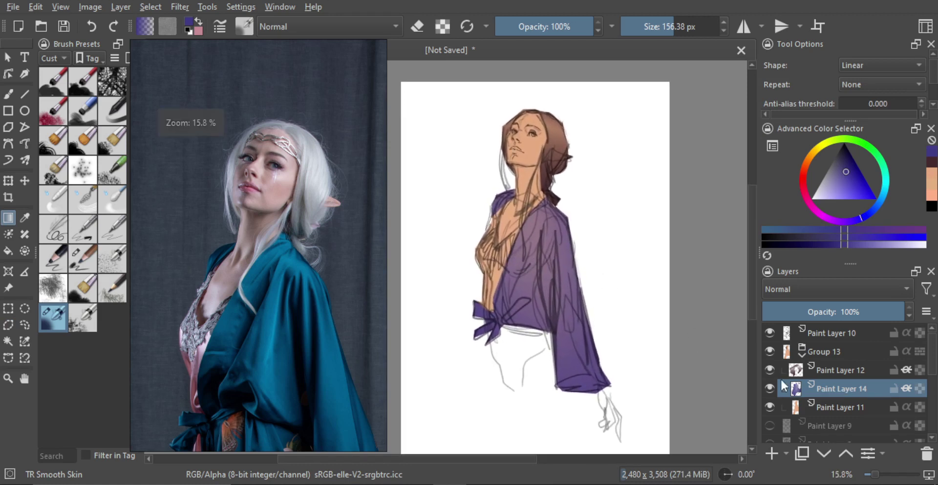
- Add a new paint layer directly above Paint Layer 11 and make it inherit alpha
{"action": "left_click", "coordinate": [796, 406]}
{"action": "left_click", "coordinate": [772, 453]}
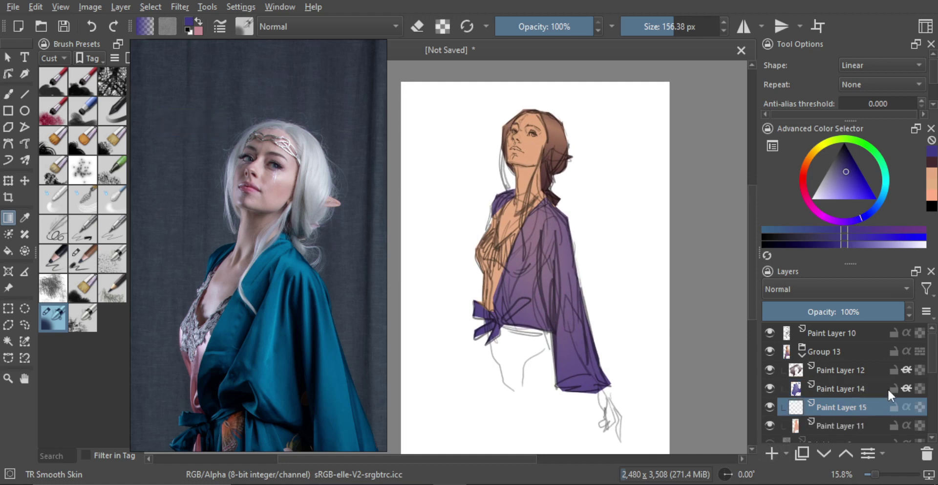
{"action": "left_click", "coordinate": [907, 406]}
- Select the visible undershirt with a freehand selection and subtract the robe front and knot from it
{"action": "key", "text": "l"}
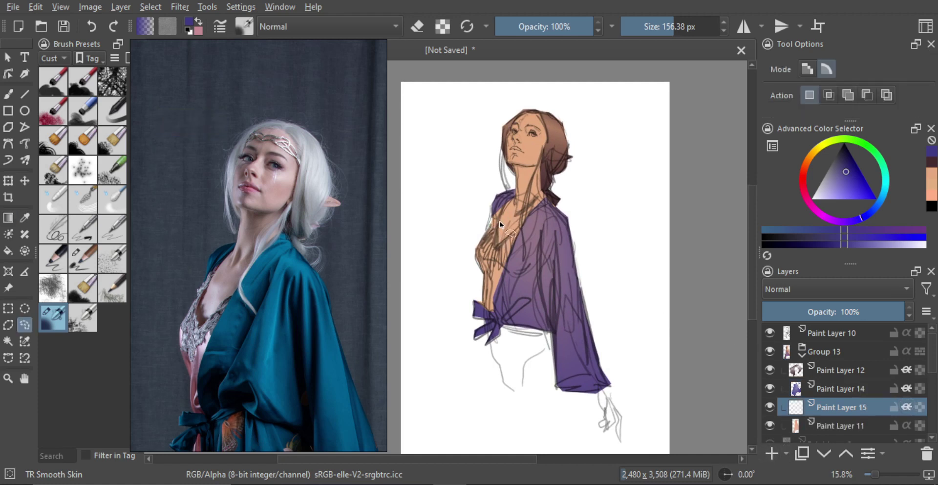
{"action": "mouse_move", "coordinate": [503, 213]}
{"action": "left_mouse_down"}
{"action": "mouse_move", "coordinate": [497, 246]}
{"action": "mouse_move", "coordinate": [522, 226]}
{"action": "mouse_move", "coordinate": [529, 231]}
{"action": "mouse_move", "coordinate": [514, 340]}
{"action": "mouse_move", "coordinate": [433, 272]}
{"action": "mouse_move", "coordinate": [492, 214]}
{"action": "left_mouse_up"}
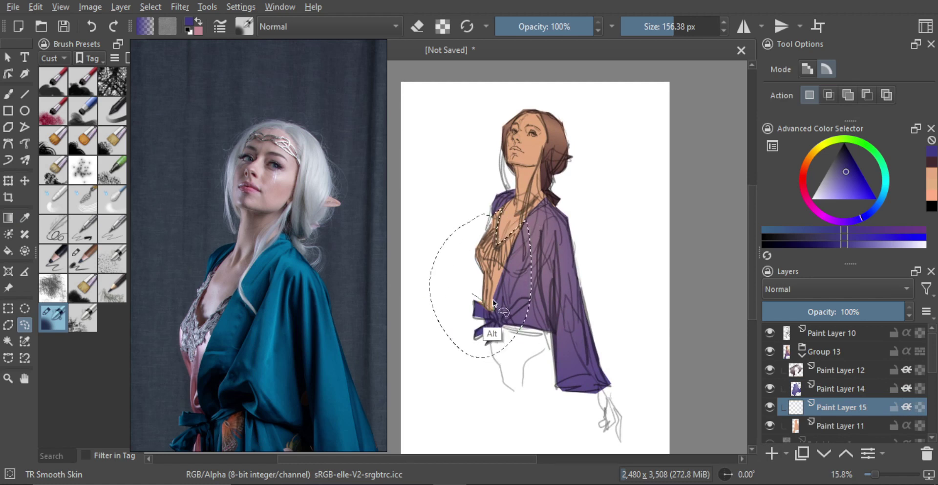
{"action": "mouse_move", "coordinate": [511, 251]}
{"action": "left_mouse_down"}
{"action": "mouse_move", "coordinate": [542, 212]}
{"action": "mouse_move", "coordinate": [536, 374]}
{"action": "mouse_move", "coordinate": [426, 366]}
{"action": "mouse_move", "coordinate": [430, 338]}
{"action": "mouse_move", "coordinate": [455, 302]}
{"action": "mouse_move", "coordinate": [476, 301]}
{"action": "left_mouse_up"}
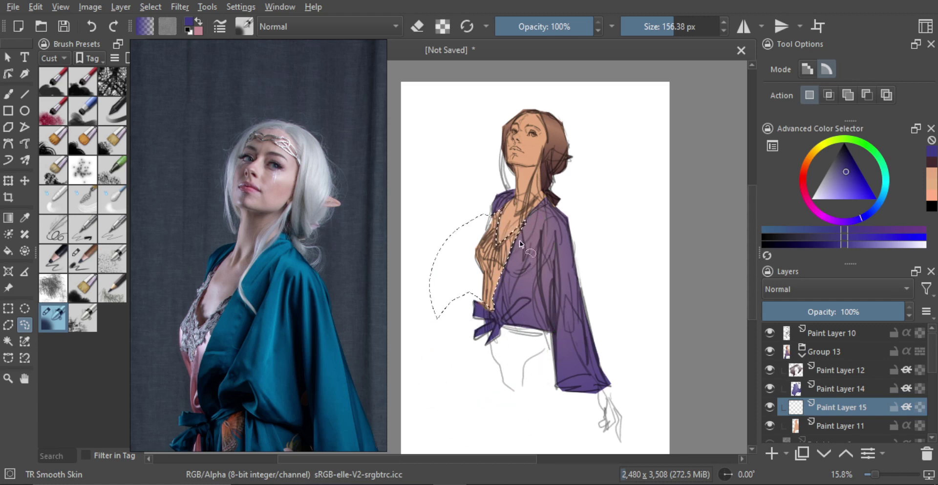
- Choose a saturated red and apply it as a gradient across the selected undershirt
{"action": "key", "text": "g"}
{"action": "scroll", "coordinate": [472, 308], "scroll_direction": "down", "scroll_amount": 1}
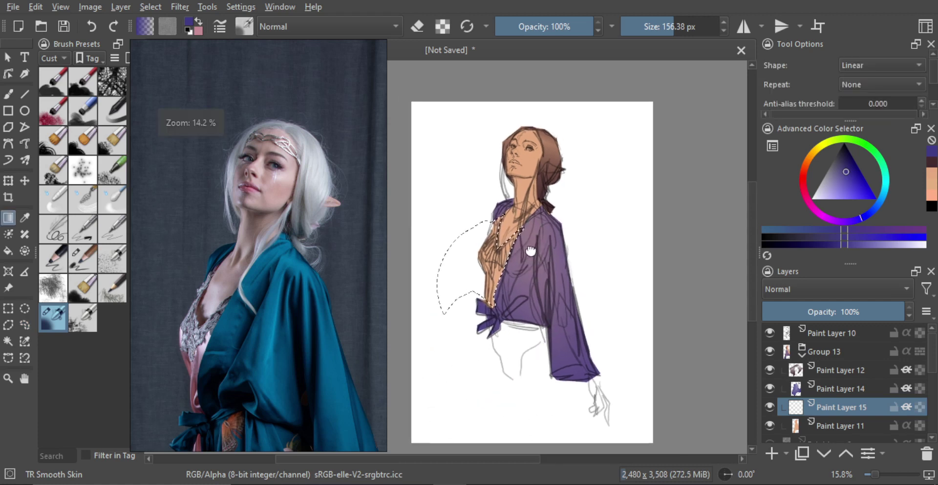
{"action": "left_click", "coordinate": [803, 172]}
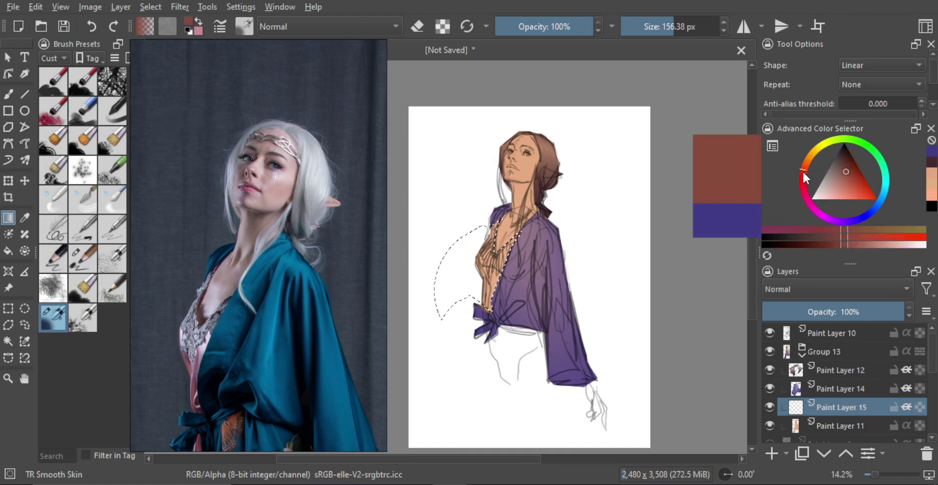
{"action": "mouse_move", "coordinate": [857, 198]}
{"action": "left_mouse_down"}
{"action": "mouse_move", "coordinate": [860, 178]}
{"action": "mouse_move", "coordinate": [854, 183]}
{"action": "left_mouse_up"}
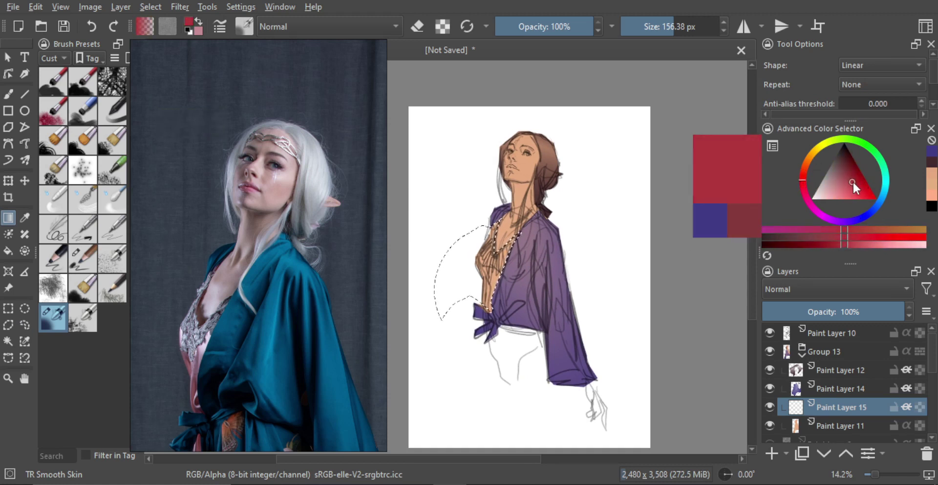
{"action": "left_click_drag", "start_coordinate": [509, 254], "coordinate": [426, 262]}
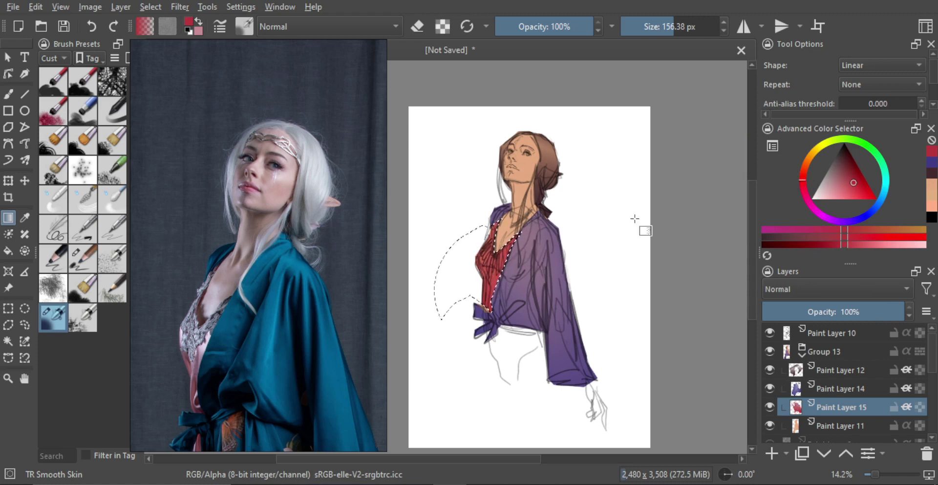
- Recolour the undershirt with an orange-red gradient and darken it with a reddish-brown one
{"action": "left_click", "coordinate": [806, 166]}
{"action": "left_click_drag", "start_coordinate": [513, 256], "coordinate": [447, 279]}
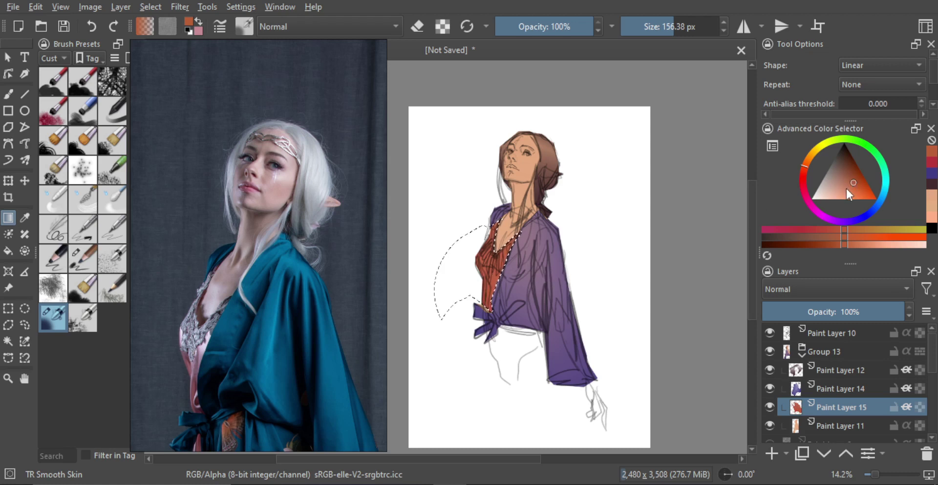
{"action": "left_click", "coordinate": [848, 171]}
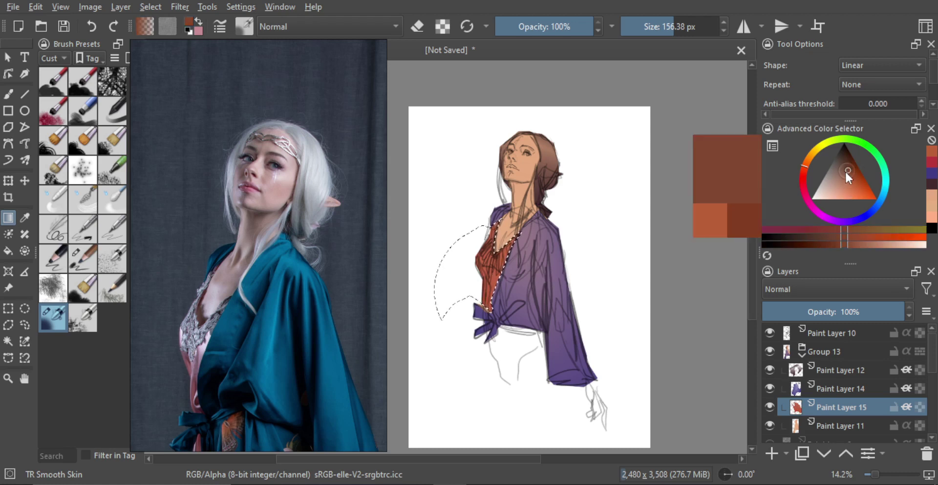
{"action": "left_click_drag", "start_coordinate": [462, 296], "coordinate": [476, 285]}
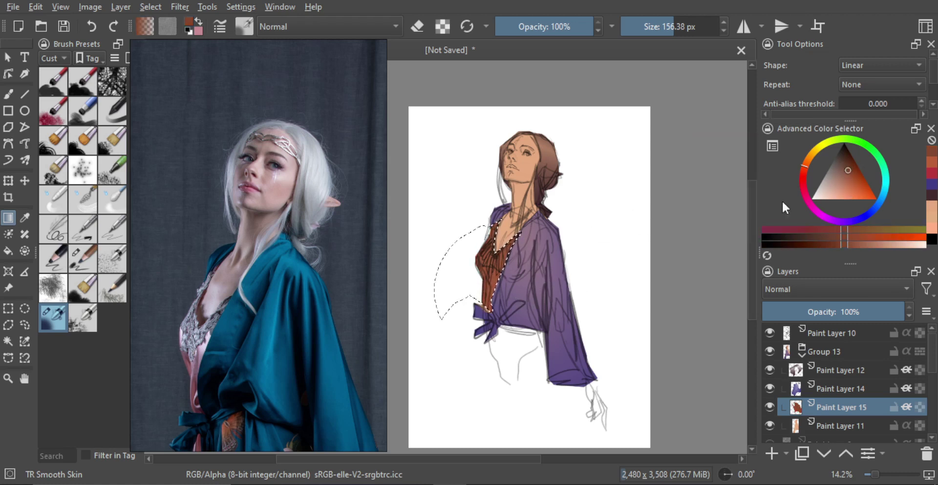
- Layer magenta, olive and dark green gradients over the undershirt to shift its colour to green
{"action": "left_click_drag", "start_coordinate": [801, 189], "coordinate": [809, 205]}
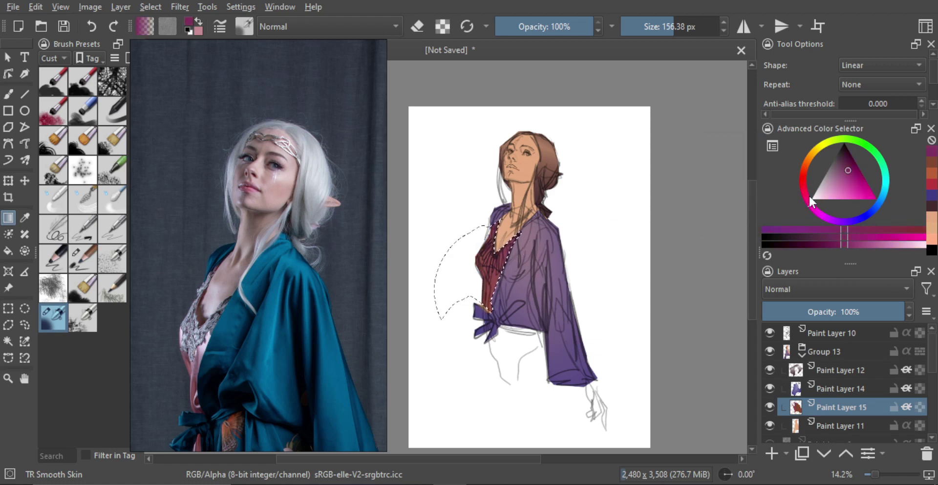
{"action": "left_click", "coordinate": [824, 144]}
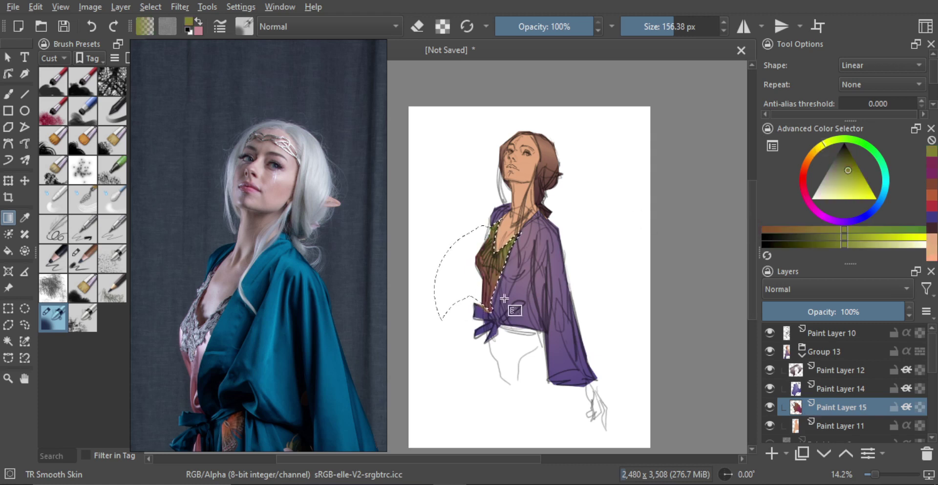
{"action": "left_click", "coordinate": [830, 141]}
{"action": "left_click", "coordinate": [842, 161]}
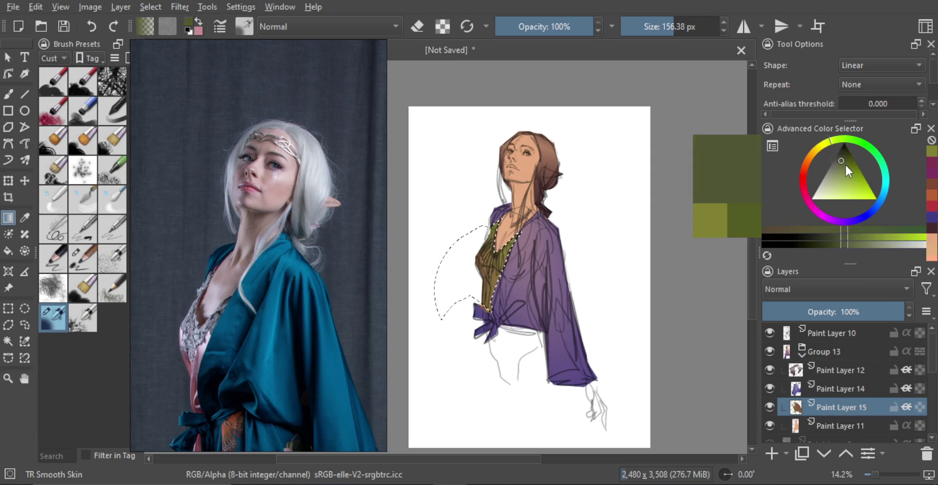
{"action": "left_click", "coordinate": [885, 169]}
{"action": "left_click_drag", "start_coordinate": [482, 259], "coordinate": [500, 292]}
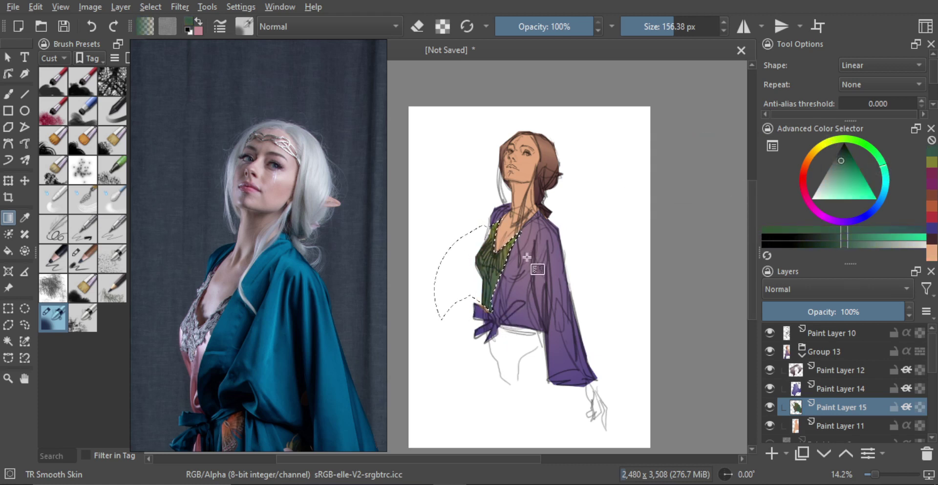
- Choose a pale pinkish grey and overlay it as a gradient on the undershirt
{"action": "key", "text": "ctrl+shift"}
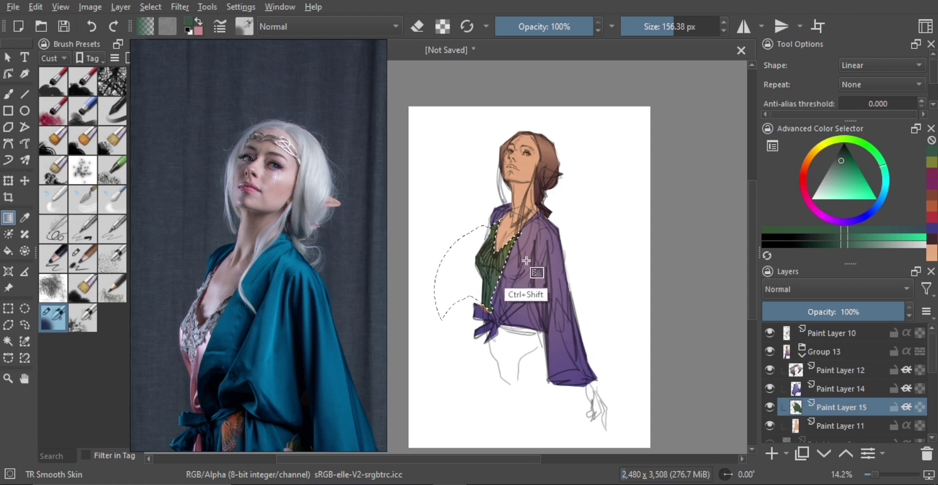
{"action": "left_click_drag", "start_coordinate": [531, 258], "coordinate": [552, 249]}
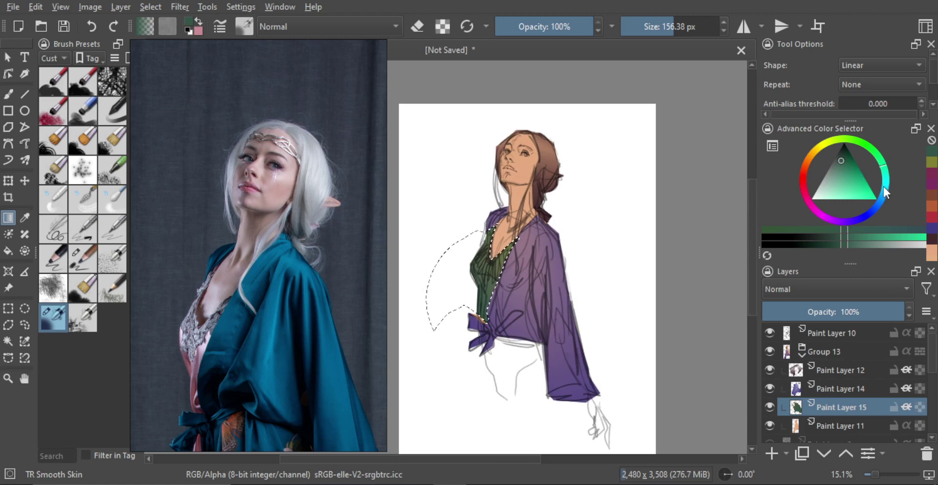
{"action": "left_click_drag", "start_coordinate": [881, 195], "coordinate": [873, 210]}
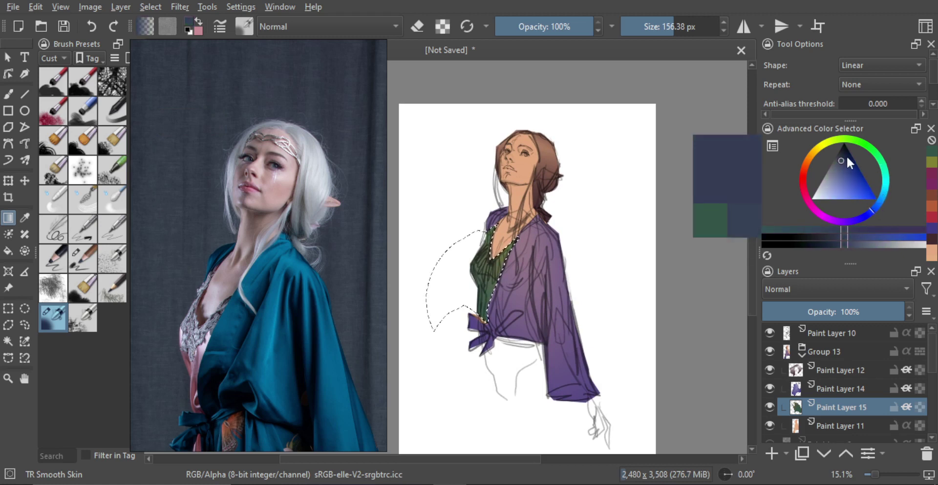
{"action": "mouse_move", "coordinate": [848, 159]}
{"action": "left_mouse_down"}
{"action": "mouse_move", "coordinate": [826, 181]}
{"action": "mouse_move", "coordinate": [837, 199]}
{"action": "mouse_move", "coordinate": [822, 185]}
{"action": "left_mouse_up"}
{"action": "left_click", "coordinate": [808, 200]}
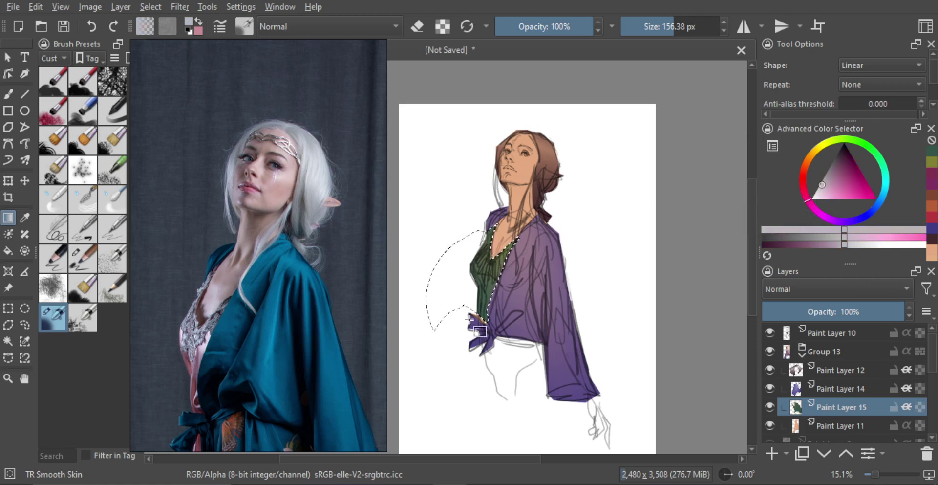
{"action": "left_click_drag", "start_coordinate": [470, 320], "coordinate": [472, 344]}
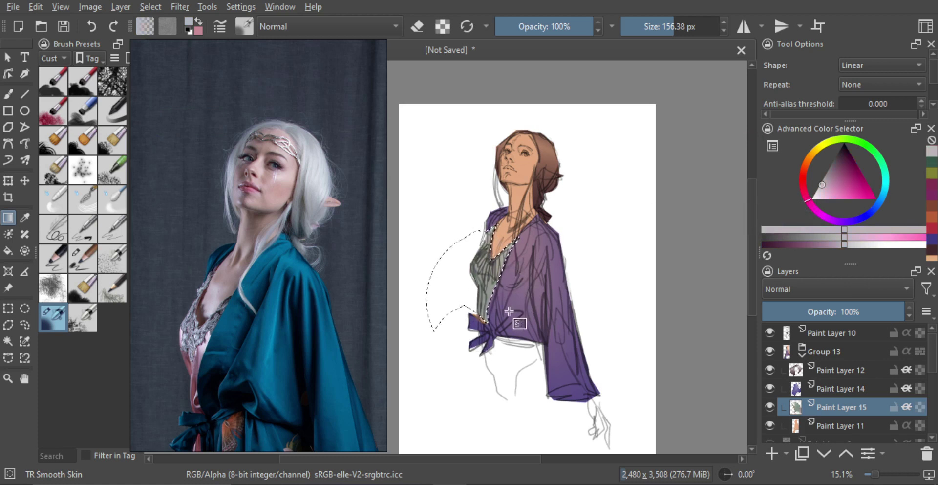
- Shift the undershirt's colour with pink-magenta and deep crimson gradients and clear the selection
{"action": "mouse_move", "coordinate": [829, 188]}
{"action": "left_mouse_down"}
{"action": "mouse_move", "coordinate": [837, 205]}
{"action": "mouse_move", "coordinate": [834, 178]}
{"action": "mouse_move", "coordinate": [836, 186]}
{"action": "left_mouse_up"}
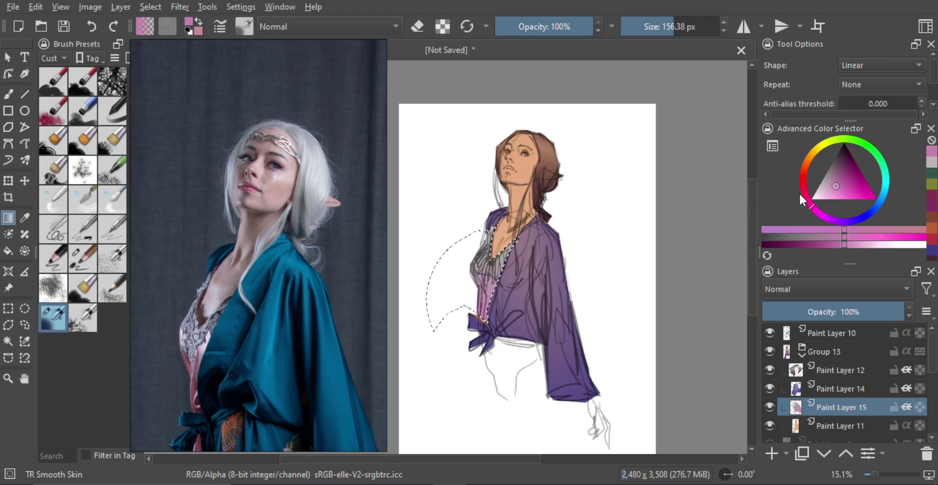
{"action": "left_click_drag", "start_coordinate": [800, 195], "coordinate": [858, 174]}
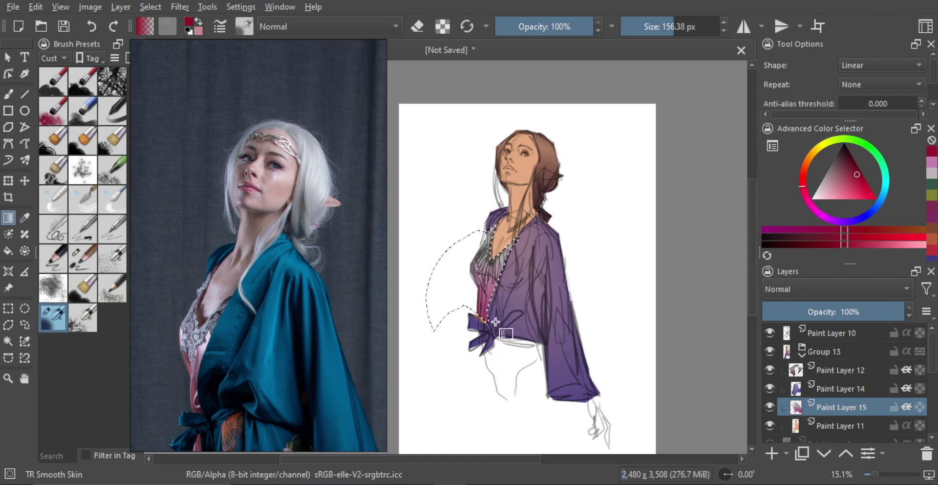
{"action": "key", "text": "ctrl+shift+a"}
{"action": "left_click_drag", "start_coordinate": [543, 265], "coordinate": [572, 306]}
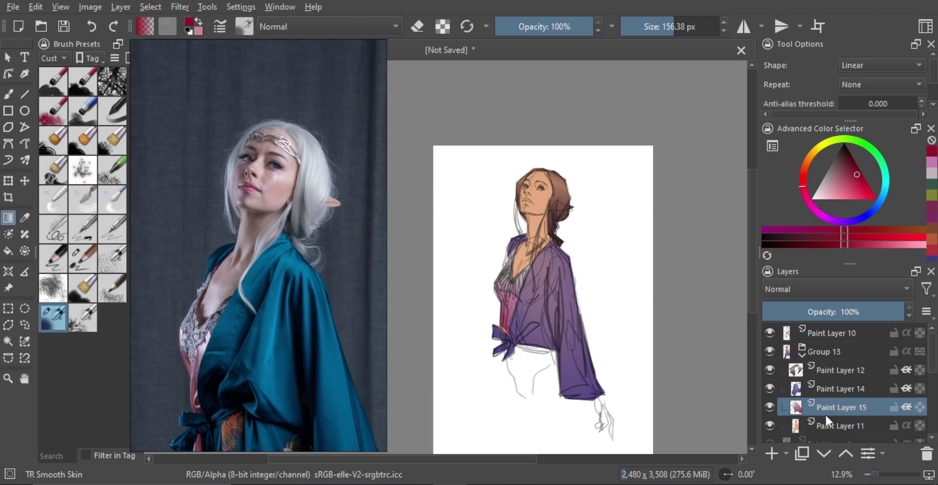
- Add an alpha-inheriting paint layer beneath the undershirt layer and choose a deep crimson for the brush
{"action": "key", "text": "Insert"}
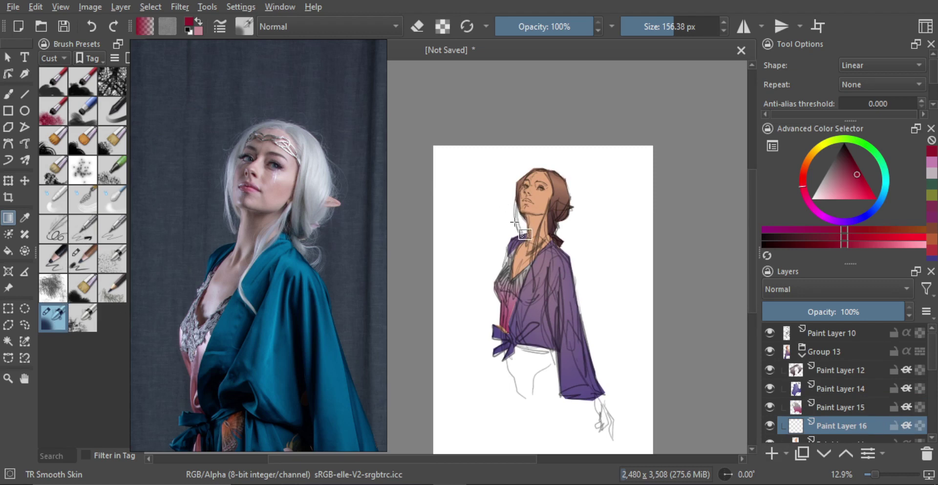
{"action": "key", "text": "b"}
{"action": "mouse_move", "coordinate": [537, 201]}
{"action": "left_mouse_down"}
{"action": "mouse_move", "coordinate": [517, 222]}
{"action": "mouse_move", "coordinate": [539, 202]}
{"action": "mouse_move", "coordinate": [521, 218]}
{"action": "mouse_move", "coordinate": [572, 209]}
{"action": "mouse_move", "coordinate": [506, 207]}
{"action": "left_mouse_up"}
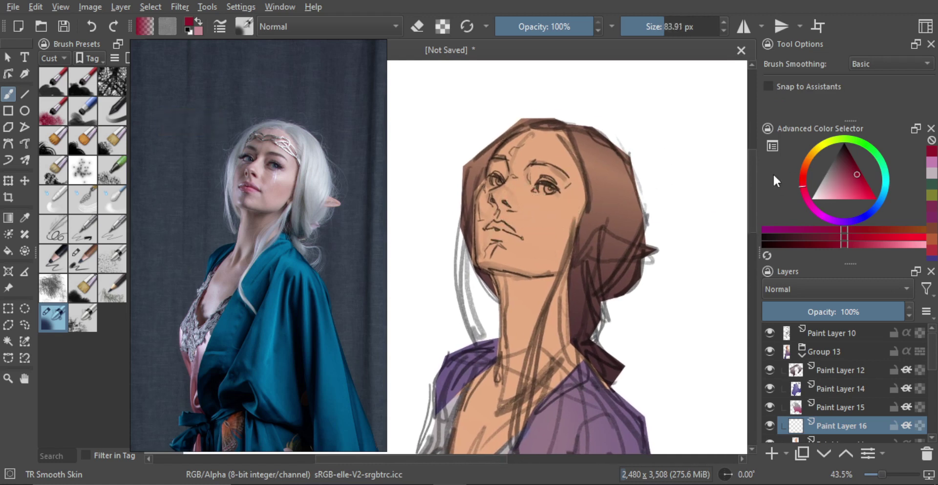
{"action": "left_click", "coordinate": [802, 183]}
{"action": "left_click", "coordinate": [857, 182]}
{"action": "left_click_drag", "start_coordinate": [567, 200], "coordinate": [541, 226]}
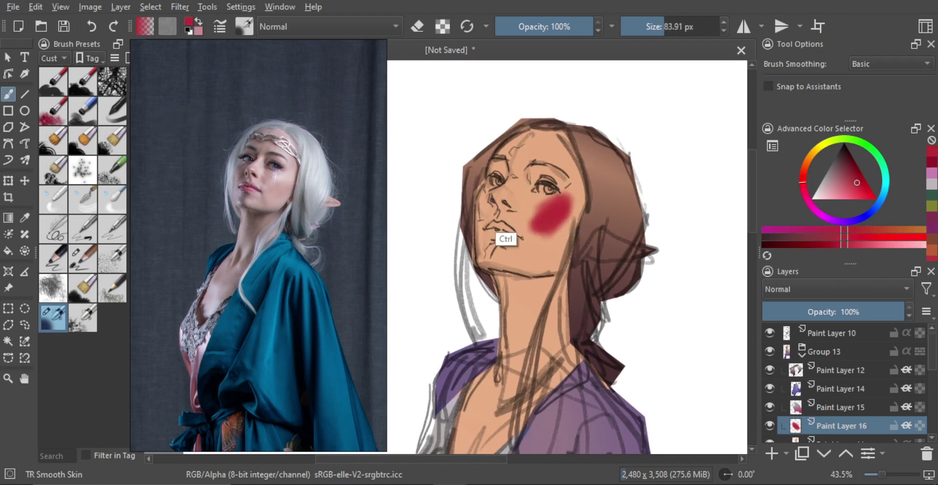
{"action": "key", "text": "ctrl+z"}
{"action": "mouse_move", "coordinate": [505, 201]}
{"action": "left_mouse_down", "text": "shift"}
{"action": "mouse_move", "coordinate": [522, 201]}
{"action": "mouse_move", "coordinate": [477, 201]}
{"action": "mouse_move", "coordinate": [494, 201]}
{"action": "left_mouse_up", "text": "shift"}
{"action": "mouse_move", "coordinate": [482, 203]}
{"action": "left_mouse_down"}
{"action": "mouse_move", "coordinate": [505, 190]}
{"action": "mouse_move", "coordinate": [504, 200]}
{"action": "mouse_move", "coordinate": [543, 205]}
{"action": "left_mouse_up"}
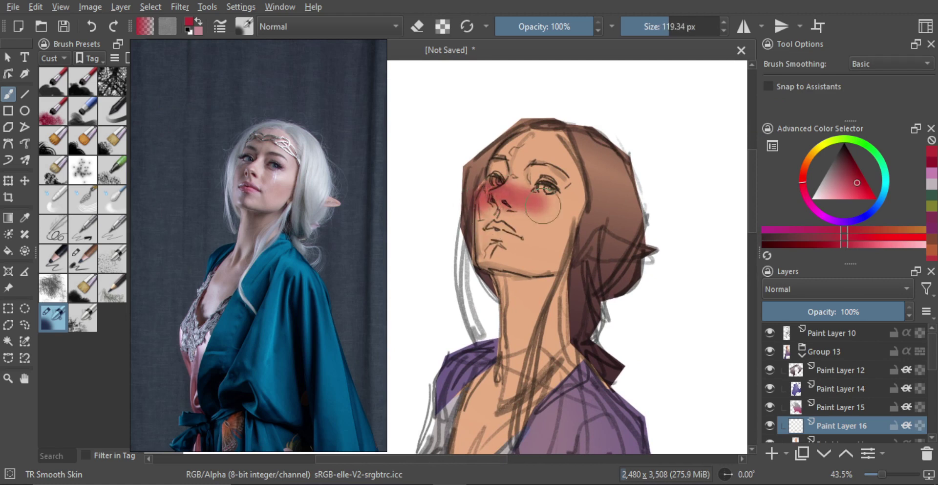
{"action": "key", "text": "ctrl+z"}
{"action": "key", "text": "bracketright"}
{"action": "mouse_move", "coordinate": [484, 200]}
{"action": "left_mouse_down"}
{"action": "mouse_move", "coordinate": [530, 197]}
{"action": "mouse_move", "coordinate": [561, 222]}
{"action": "mouse_move", "coordinate": [539, 216]}
{"action": "mouse_move", "coordinate": [546, 221]}
{"action": "mouse_move", "coordinate": [567, 195]}
{"action": "left_mouse_up"}
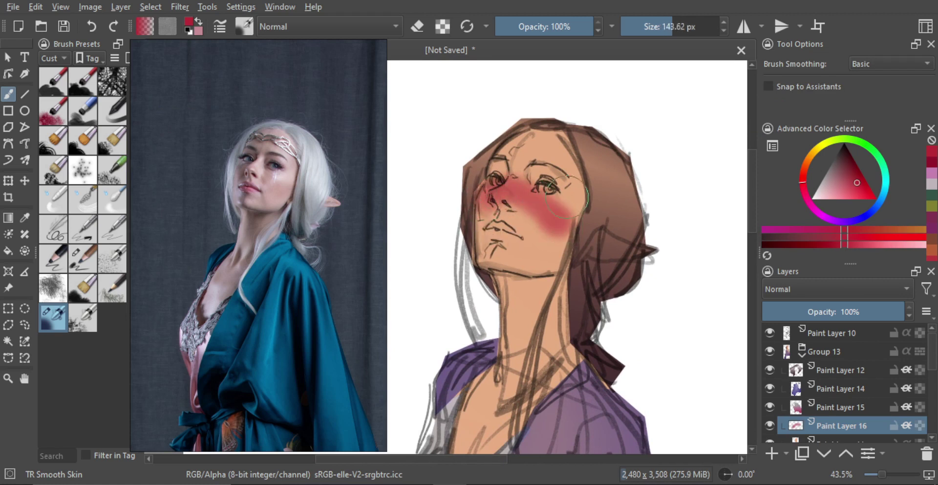
{"action": "key", "text": "ctrl+z"}
- Brush a soft crimson blush across the nose and both cheeks
{"action": "mouse_move", "coordinate": [486, 204]}
{"action": "left_mouse_down"}
{"action": "mouse_move", "coordinate": [565, 206]}
{"action": "mouse_move", "coordinate": [517, 205]}
{"action": "mouse_move", "coordinate": [499, 193]}
{"action": "left_mouse_up"}
{"action": "left_click_drag", "start_coordinate": [498, 189], "coordinate": [504, 199]}
{"action": "key", "text": "ctrl+z"}
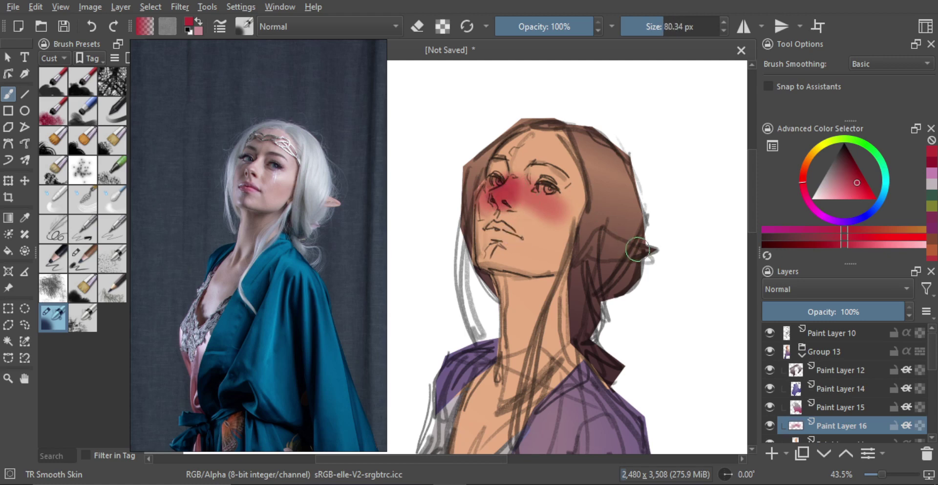
- Tint the figure's ear crimson with a smaller brush
{"action": "mouse_move", "coordinate": [616, 247]}
{"action": "left_mouse_down", "text": "shift"}
{"action": "mouse_move", "coordinate": [606, 247]}
{"action": "mouse_move", "coordinate": [653, 251]}
{"action": "left_mouse_up", "text": "shift"}
{"action": "key", "text": "ctrl+z"}
{"action": "key", "text": "bracketleft"}
{"action": "key", "text": "bracketleft"}
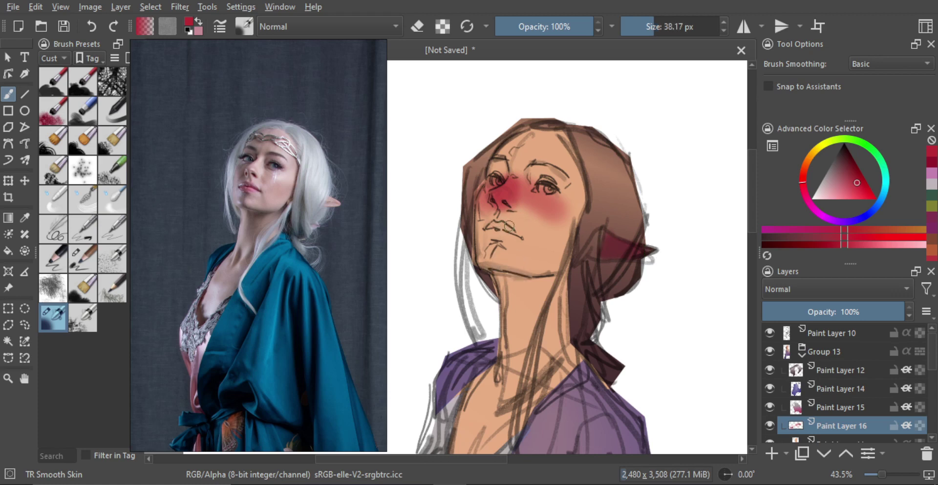
- Erase the excess red around the underside of the nose with a small soft eraser
{"action": "key", "text": "bracketleft"}
{"action": "key", "text": "e"}
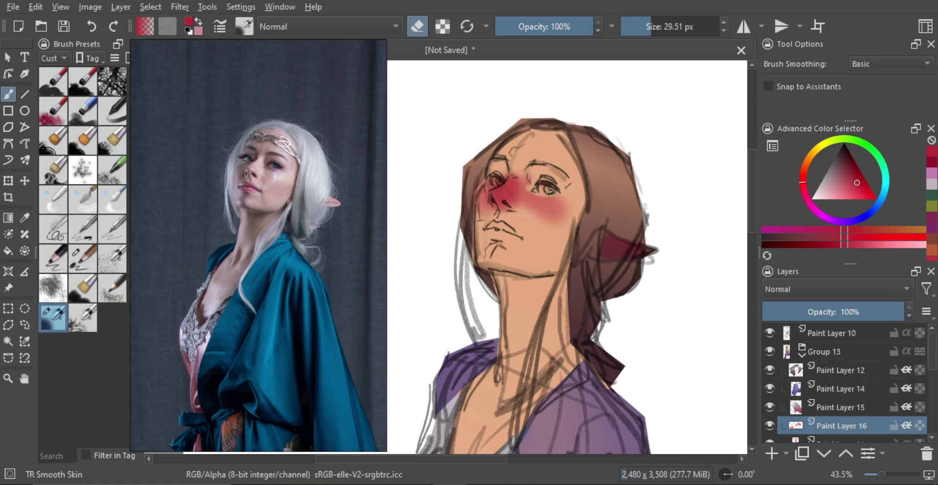
{"action": "key", "text": "bracketleft"}
{"action": "key", "text": "bracketleft"}
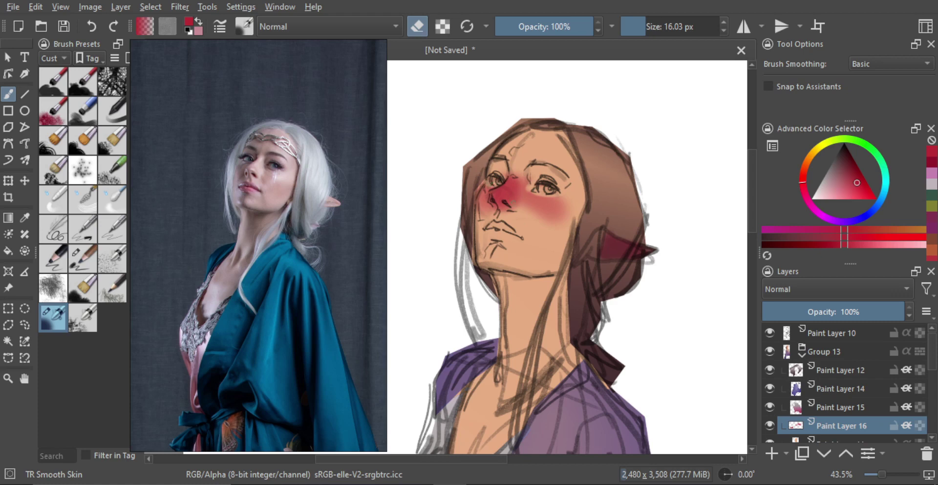
{"action": "key", "text": "bracketright"}
{"action": "key", "text": "bracketright"}
{"action": "left_click_drag", "start_coordinate": [493, 224], "coordinate": [491, 219], "text": "shift"}
{"action": "key", "text": "ctrl"}
{"action": "mouse_move", "coordinate": [495, 209]}
{"action": "left_mouse_down"}
{"action": "mouse_move", "coordinate": [466, 209]}
{"action": "mouse_move", "coordinate": [497, 205]}
{"action": "left_mouse_up"}
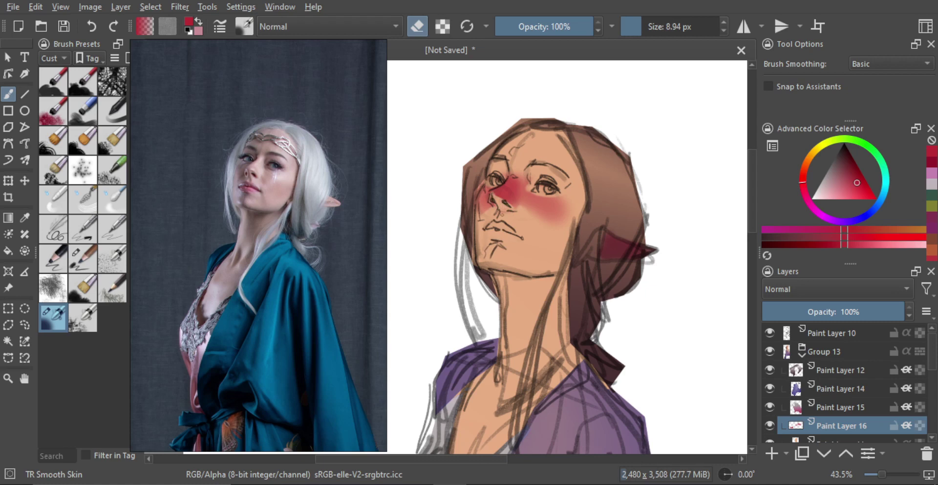
{"action": "left_click_drag", "start_coordinate": [502, 215], "coordinate": [506, 214]}
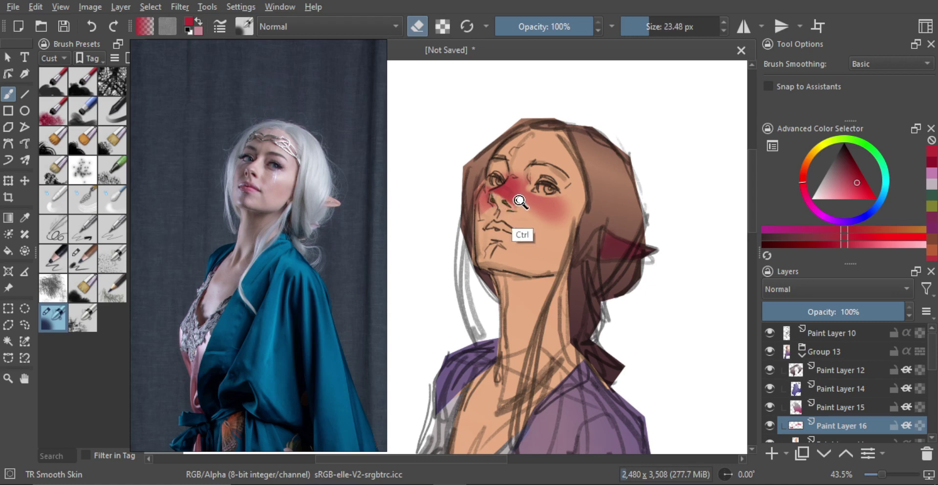
- Return to painting and fill the lips with crimson
{"action": "scroll", "coordinate": [518, 207], "scroll_direction": "down", "scroll_amount": 3}
{"action": "key", "text": "e"}
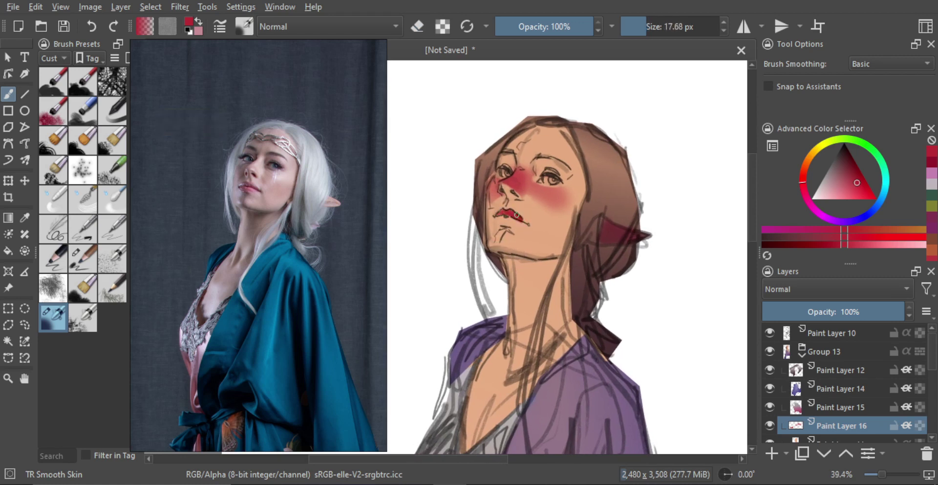
{"action": "left_click_drag", "start_coordinate": [504, 222], "coordinate": [514, 222], "text": "shift"}
{"action": "left_click_drag", "start_coordinate": [517, 224], "coordinate": [503, 221]}
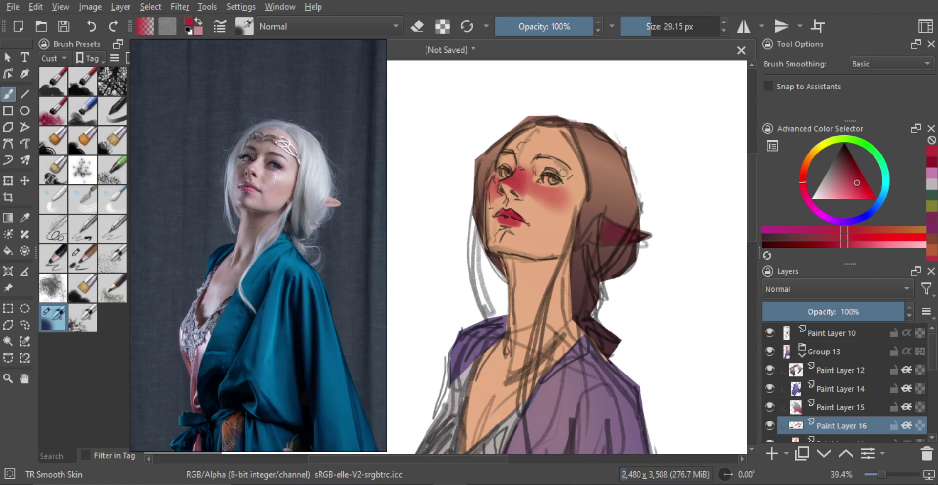
- Try to extend the blush down the near cheek and along the far side of the face with a larger brush
{"action": "left_click_drag", "start_coordinate": [558, 211], "coordinate": [637, 213], "text": "shift"}
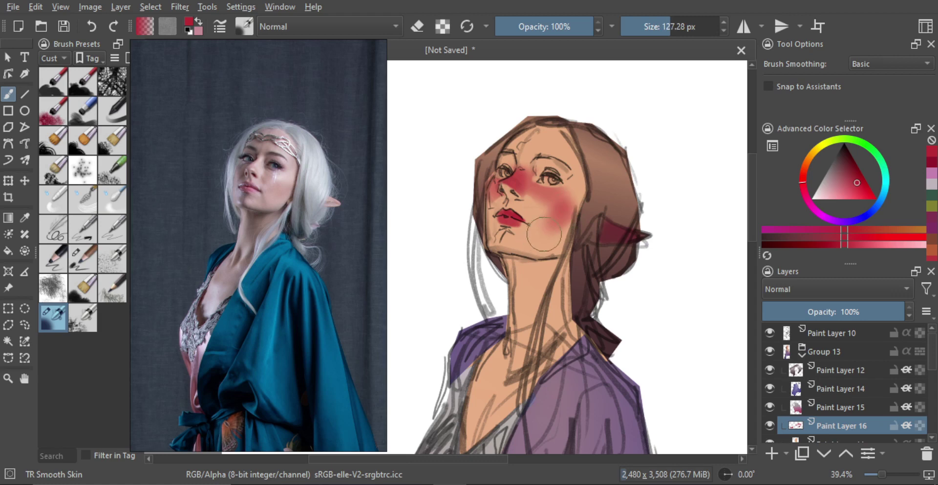
{"action": "mouse_move", "coordinate": [546, 218]}
{"action": "left_mouse_down", "text": "shift"}
{"action": "mouse_move", "coordinate": [570, 216]}
{"action": "mouse_move", "coordinate": [468, 192]}
{"action": "left_mouse_up", "text": "shift"}
{"action": "mouse_move", "coordinate": [486, 193]}
{"action": "left_mouse_down"}
{"action": "mouse_move", "coordinate": [476, 214]}
{"action": "mouse_move", "coordinate": [486, 195]}
{"action": "mouse_move", "coordinate": [475, 237]}
{"action": "left_mouse_up"}
- Lower the blush layer's opacity to 65%
{"action": "mouse_move", "coordinate": [556, 210]}
{"action": "left_mouse_down", "text": "ctrl"}
{"action": "mouse_move", "coordinate": [540, 241]}
{"action": "mouse_move", "coordinate": [547, 276]}
{"action": "left_mouse_up", "text": "ctrl"}
{"action": "left_click", "coordinate": [864, 313]}
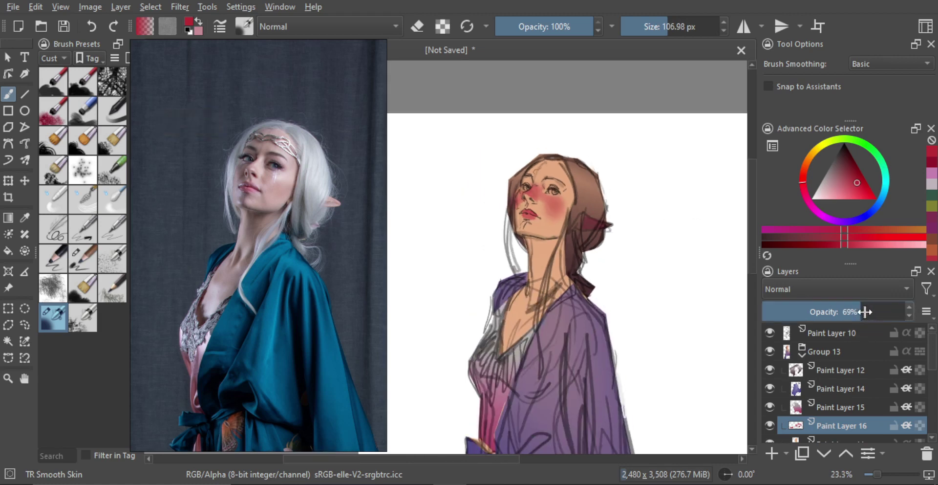
{"action": "left_click_drag", "start_coordinate": [865, 312], "coordinate": [831, 312]}
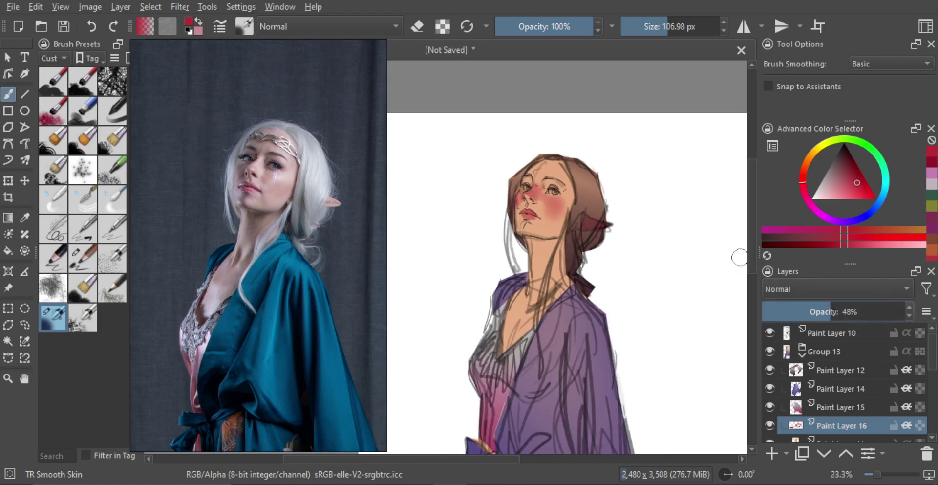
{"action": "scroll", "coordinate": [598, 199], "scroll_direction": "up", "scroll_amount": 2}
{"action": "left_click", "coordinate": [855, 313]}
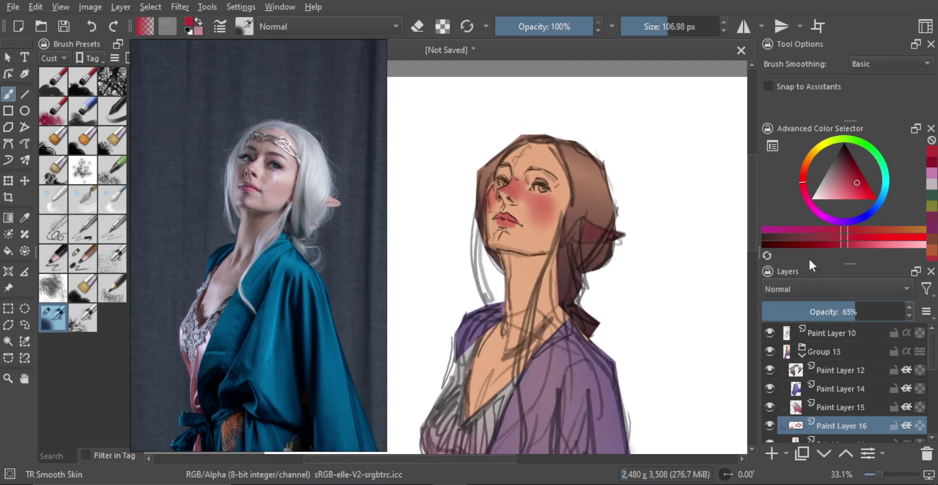
- Undo the blush layer's opacity change and the extra blush on the cheeks
{"action": "key", "text": "bracketright"}
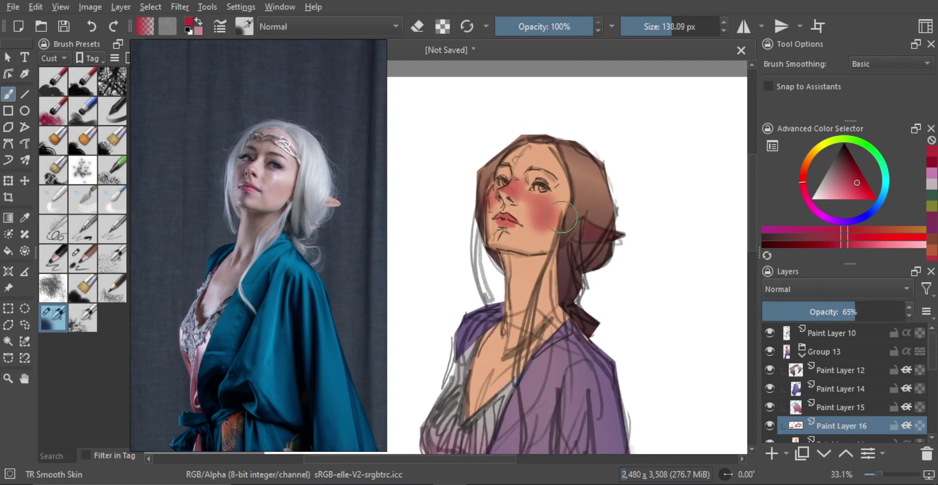
{"action": "key", "text": "bracketright"}
{"action": "key", "text": "ctrl+z"}
{"action": "key", "text": "ctrl+z"}
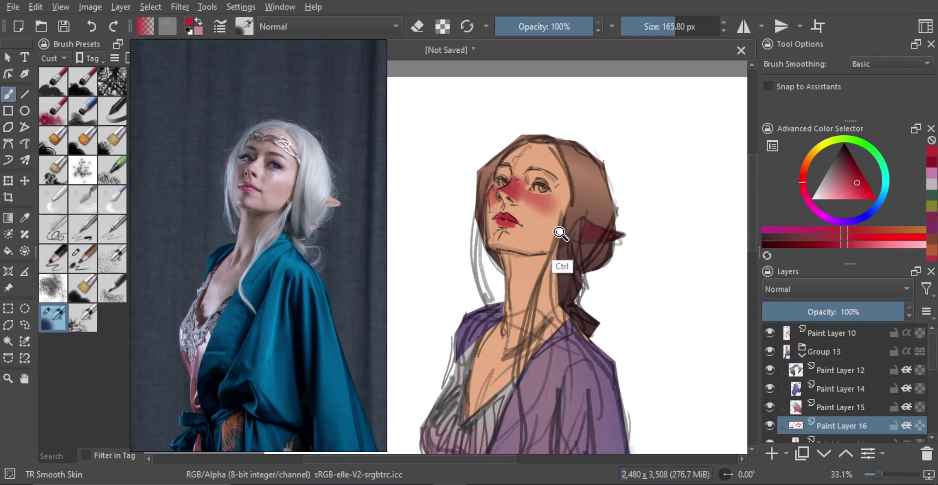
- Set the blush layer's opacity to 73% and build up a wider, softer blush on the near cheek
{"action": "left_click_drag", "start_coordinate": [864, 312], "coordinate": [866, 312]}
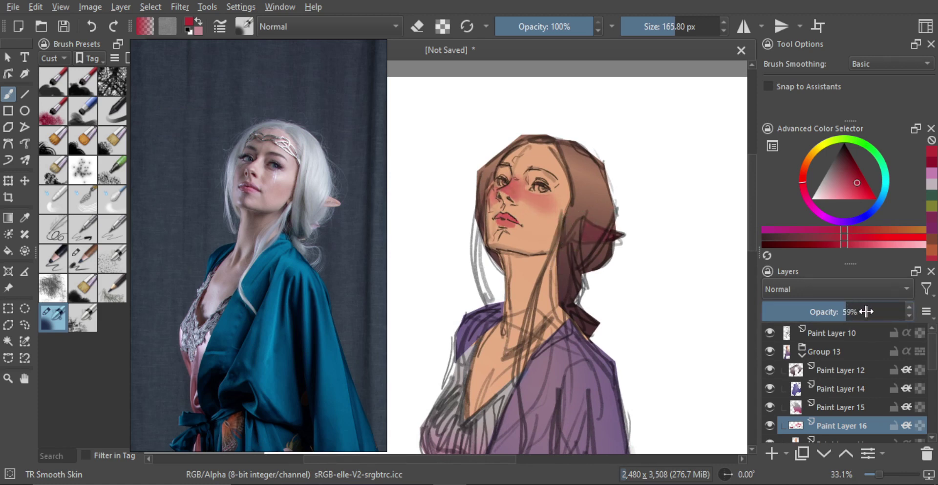
{"action": "left_click", "coordinate": [866, 311]}
{"action": "mouse_move", "coordinate": [531, 229]}
{"action": "left_mouse_down", "text": "shift"}
{"action": "mouse_move", "coordinate": [534, 237]}
{"action": "mouse_move", "coordinate": [538, 222]}
{"action": "mouse_move", "coordinate": [539, 243]}
{"action": "mouse_move", "coordinate": [537, 228]}
{"action": "left_mouse_up", "text": "shift"}
{"action": "key", "text": "ctrl+z"}
{"action": "key", "text": "ctrl+z"}
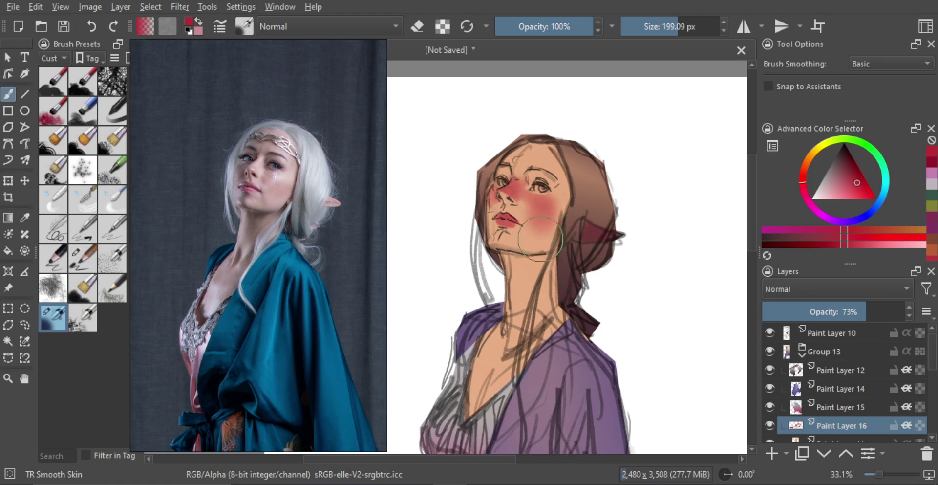
{"action": "key", "text": "bracketleft"}
{"action": "key", "text": "bracketleft"}
{"action": "key", "text": "bracketleft"}
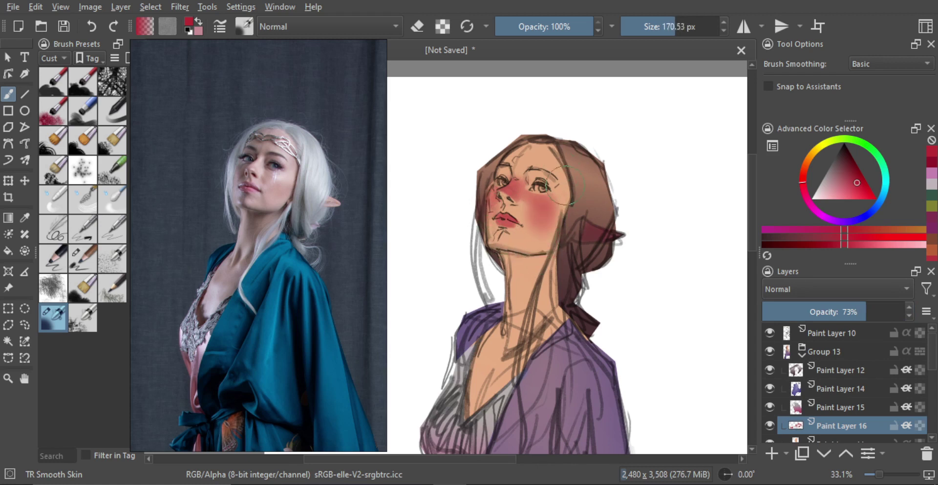
- Reduce the brush to about 81 px and dab red around the outer corners of both eyes
{"action": "key", "text": "bracketleft"}
{"action": "key", "text": "bracketleft"}
{"action": "key", "text": "bracketleft"}
{"action": "key", "text": "bracketleft"}
{"action": "key", "text": "bracketleft"}
{"action": "key", "text": "bracketleft"}
{"action": "key", "text": "bracketleft"}
{"action": "key", "text": "bracketleft"}
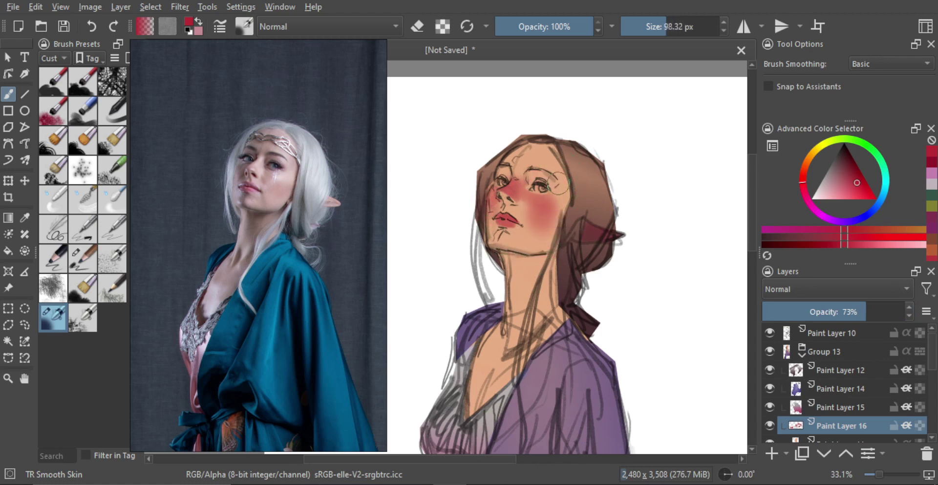
{"action": "key", "text": "bracketleft"}
{"action": "key", "text": "bracketleft"}
{"action": "key", "text": "bracketleft"}
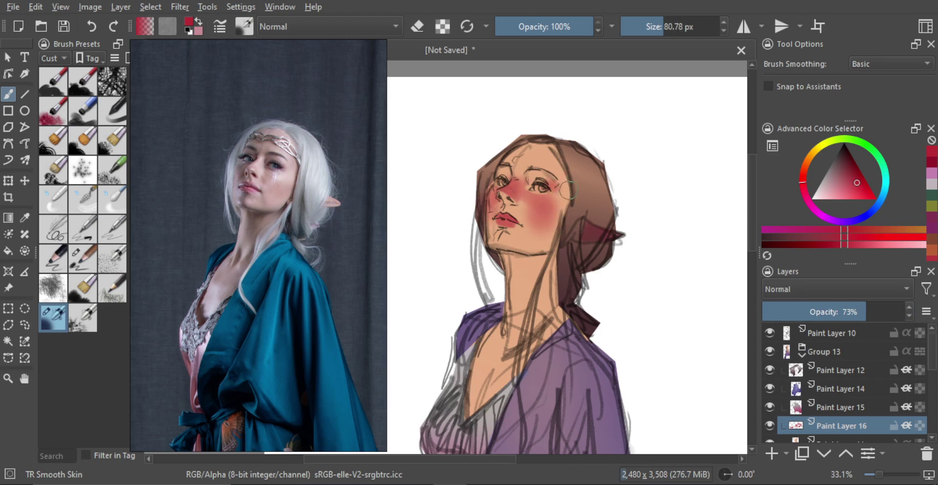
{"action": "scroll", "coordinate": [697, 180], "scroll_direction": "down", "scroll_amount": 2}
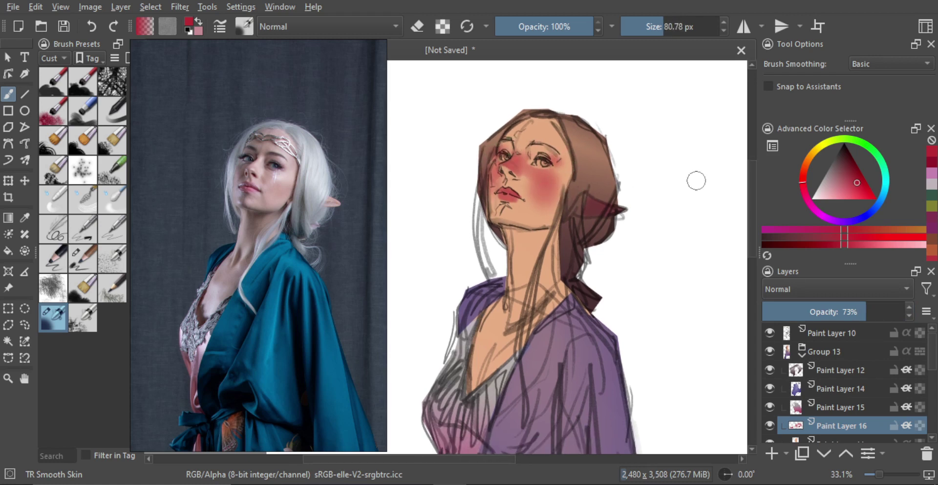
- Add an alpha-inheriting paint layer above the blush layer and choose a muted olive green
{"action": "left_click", "coordinate": [771, 453]}
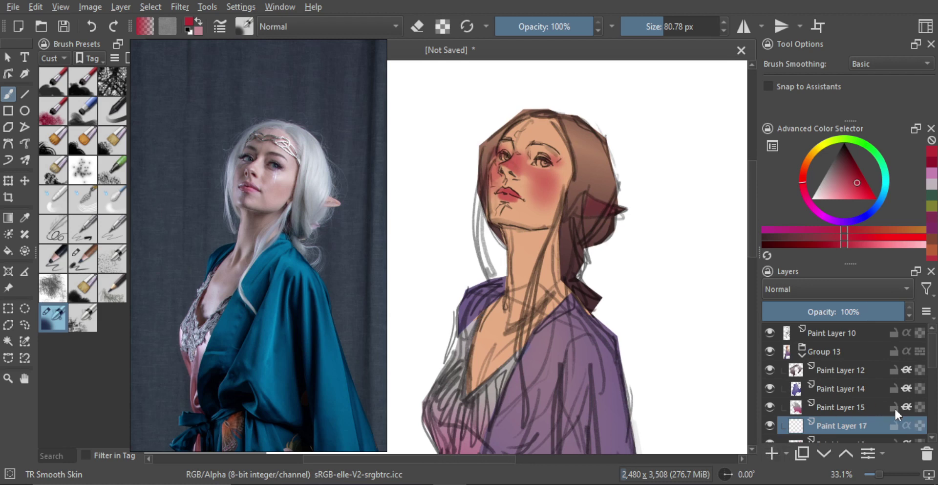
{"action": "left_click", "coordinate": [843, 141]}
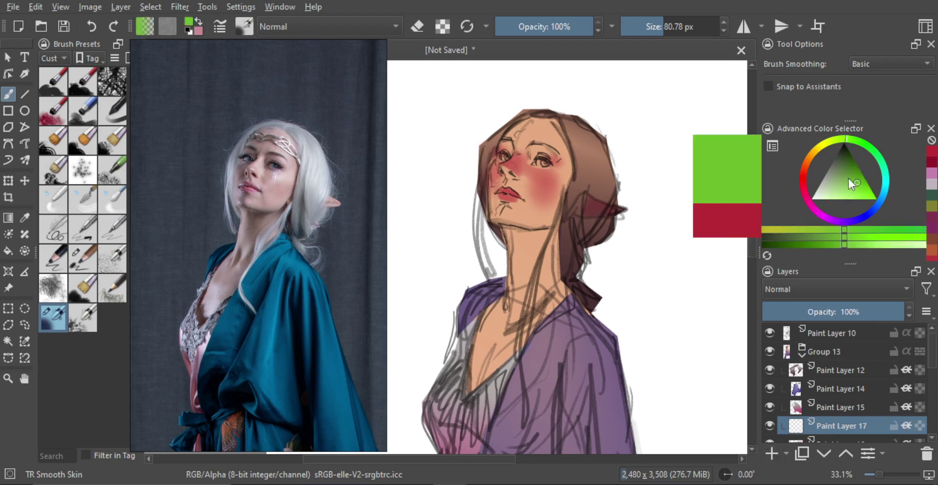
{"action": "left_click", "coordinate": [846, 166]}
{"action": "left_click_drag", "start_coordinate": [506, 182], "coordinate": [526, 186]}
{"action": "key", "text": "ctrl+z"}
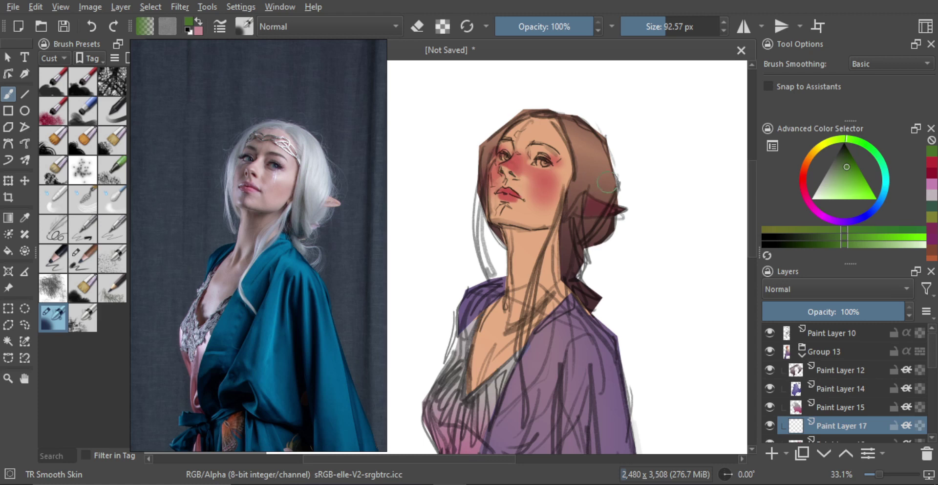
{"action": "left_click", "coordinate": [840, 163]}
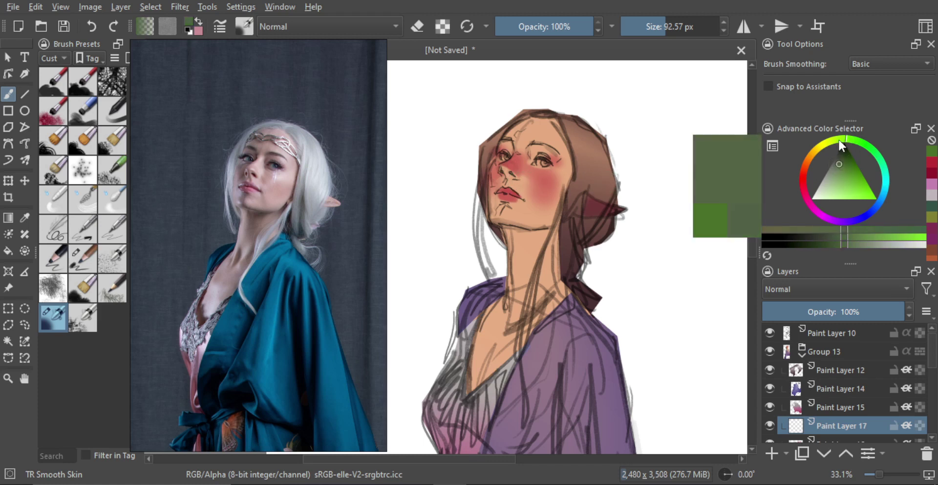
{"action": "left_click", "coordinate": [840, 143]}
- Brush muted green over the chin and jaw, erasing it from the lips, nose and cheek
{"action": "mouse_move", "coordinate": [504, 185]}
{"action": "left_mouse_down"}
{"action": "mouse_move", "coordinate": [524, 196]}
{"action": "mouse_move", "coordinate": [521, 184]}
{"action": "mouse_move", "coordinate": [528, 198]}
{"action": "mouse_move", "coordinate": [514, 192]}
{"action": "mouse_move", "coordinate": [517, 209]}
{"action": "mouse_move", "coordinate": [497, 218]}
{"action": "mouse_move", "coordinate": [531, 211]}
{"action": "left_mouse_up"}
{"action": "key", "text": "bracketright"}
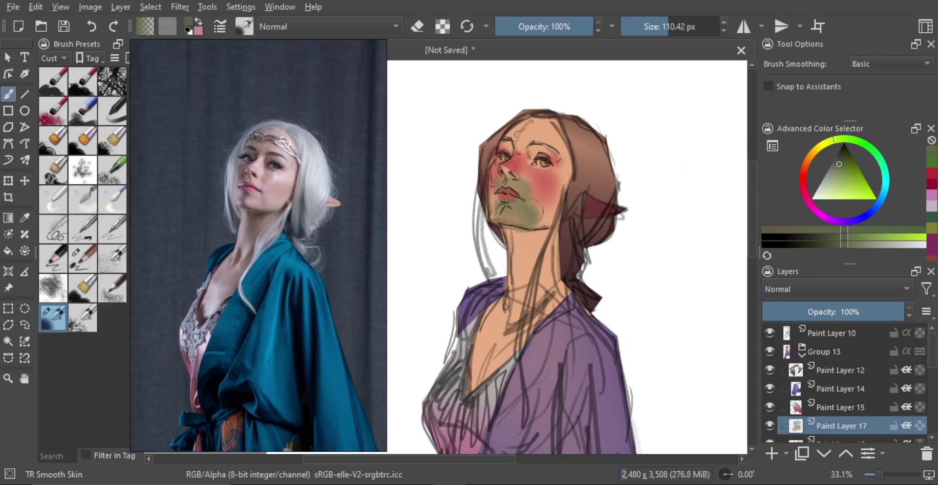
{"action": "key", "text": "e"}
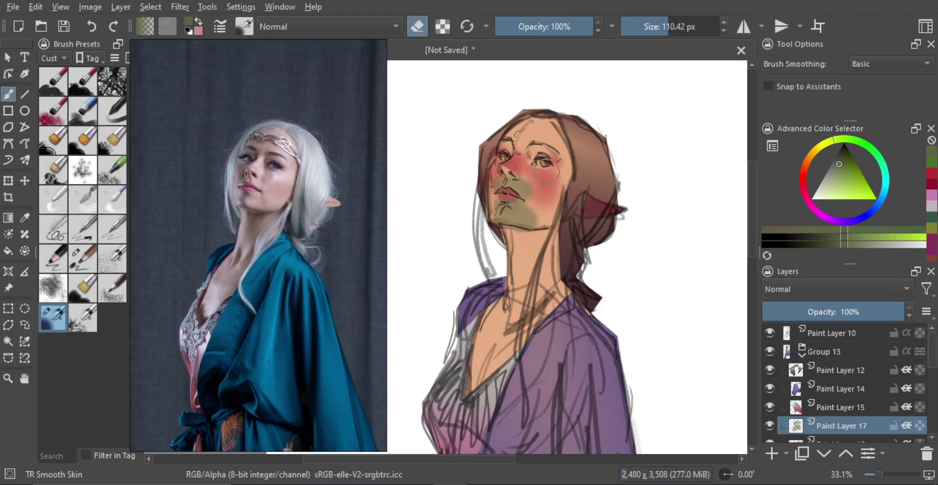
{"action": "mouse_move", "coordinate": [538, 198]}
{"action": "left_mouse_down"}
{"action": "mouse_move", "coordinate": [551, 230]}
{"action": "mouse_move", "coordinate": [541, 211]}
{"action": "mouse_move", "coordinate": [562, 219]}
{"action": "mouse_move", "coordinate": [548, 212]}
{"action": "mouse_move", "coordinate": [527, 233]}
{"action": "mouse_move", "coordinate": [544, 220]}
{"action": "mouse_move", "coordinate": [545, 240]}
{"action": "mouse_move", "coordinate": [535, 237]}
{"action": "mouse_move", "coordinate": [554, 236]}
{"action": "mouse_move", "coordinate": [538, 235]}
{"action": "mouse_move", "coordinate": [542, 225]}
{"action": "mouse_move", "coordinate": [558, 226]}
{"action": "mouse_move", "coordinate": [547, 227]}
{"action": "mouse_move", "coordinate": [549, 219]}
{"action": "mouse_move", "coordinate": [547, 231]}
{"action": "mouse_move", "coordinate": [554, 221]}
{"action": "mouse_move", "coordinate": [481, 226]}
{"action": "mouse_move", "coordinate": [490, 177]}
{"action": "mouse_move", "coordinate": [493, 198]}
{"action": "mouse_move", "coordinate": [532, 195]}
{"action": "mouse_move", "coordinate": [490, 182]}
{"action": "mouse_move", "coordinate": [532, 202]}
{"action": "mouse_move", "coordinate": [503, 200]}
{"action": "left_mouse_up"}
{"action": "left_click_drag", "start_coordinate": [505, 195], "coordinate": [509, 198]}
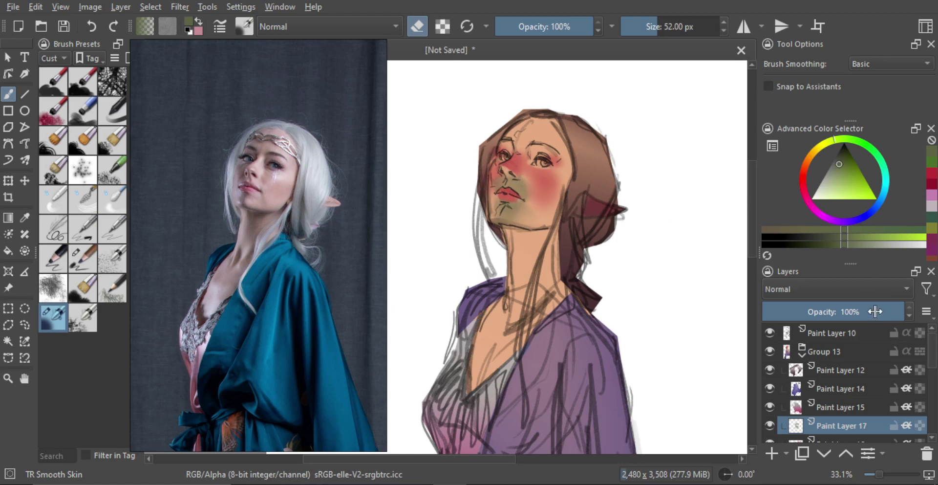
- Set the olive-green jaw layer's opacity to 49% and switch the brush from erasing back to painting
{"action": "left_click_drag", "start_coordinate": [875, 312], "coordinate": [840, 313]}
{"action": "scroll", "coordinate": [584, 221], "scroll_direction": "down", "scroll_amount": 3}
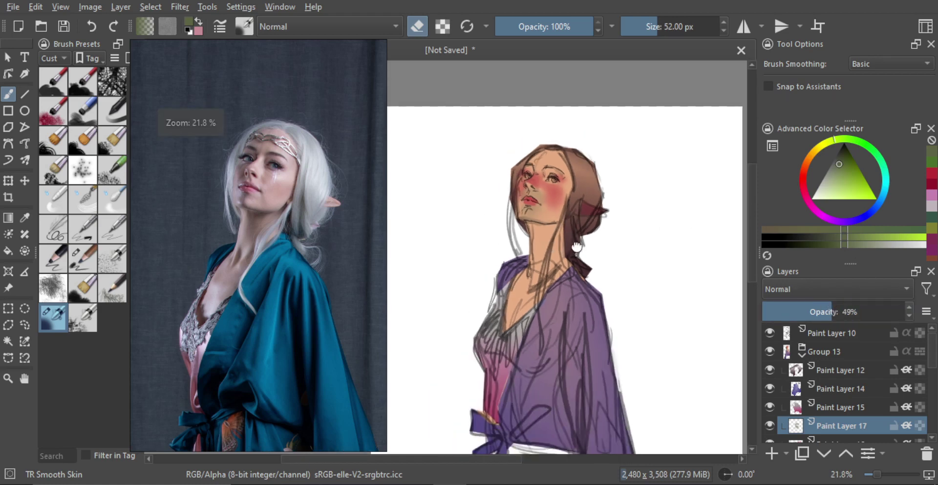
{"action": "left_click", "coordinate": [832, 145]}
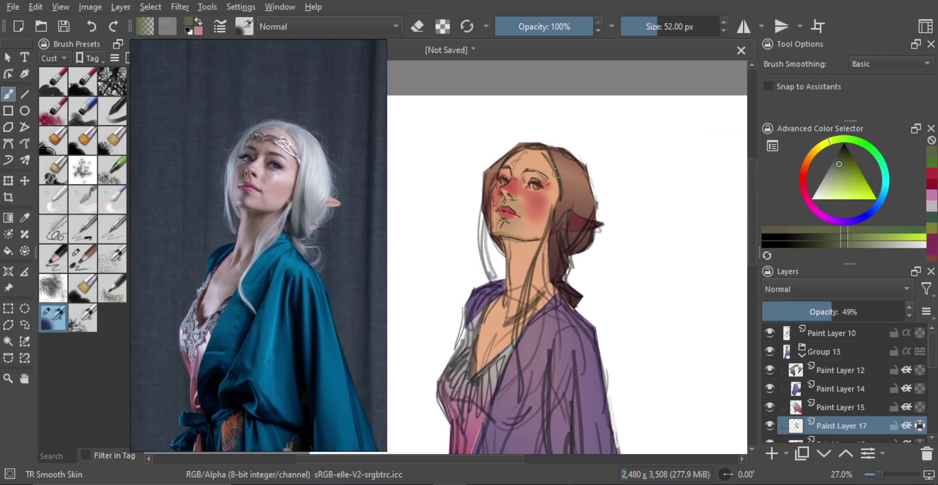
- Sample the skin tone, shift it to golden yellow, and brush it over the forehead, chin and neck at about 231 px
{"action": "left_click_drag", "start_coordinate": [557, 174], "coordinate": [567, 174], "text": "shift"}
{"action": "left_click", "coordinate": [519, 272]}
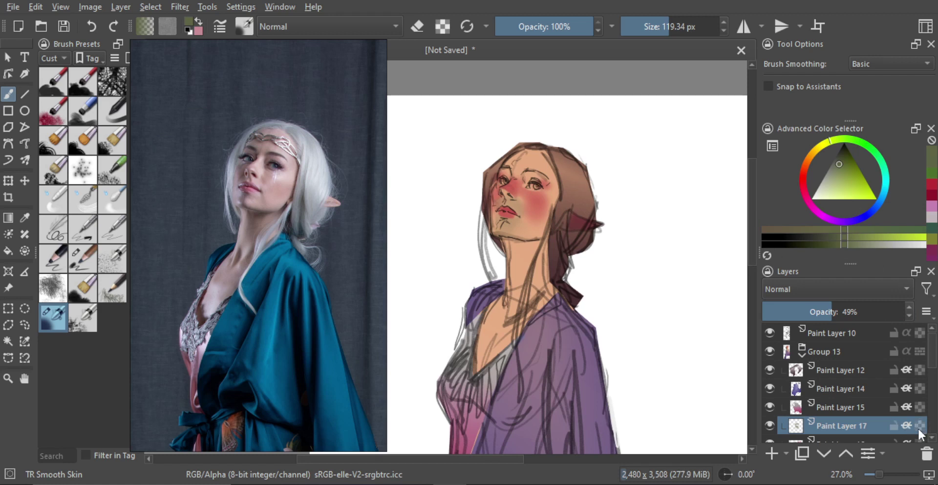
{"action": "left_click_drag", "start_coordinate": [818, 147], "coordinate": [799, 155]}
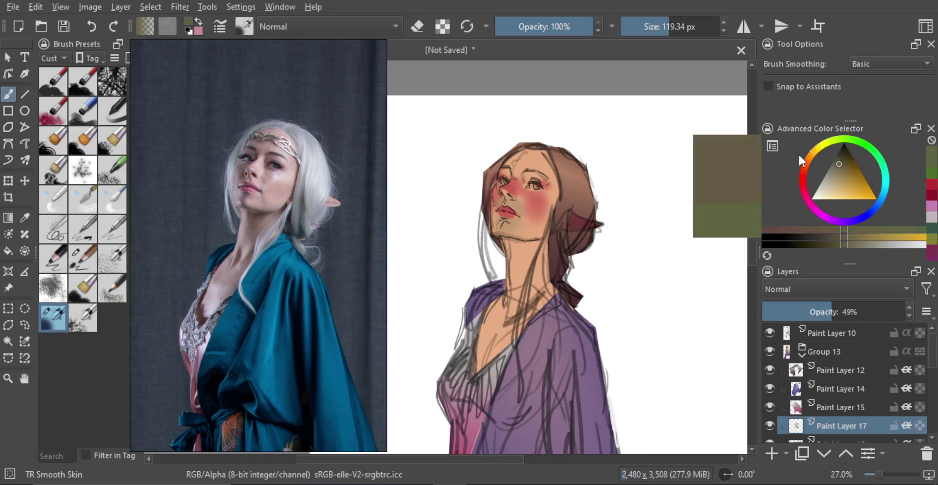
{"action": "left_click", "coordinate": [518, 294], "text": "ctrl"}
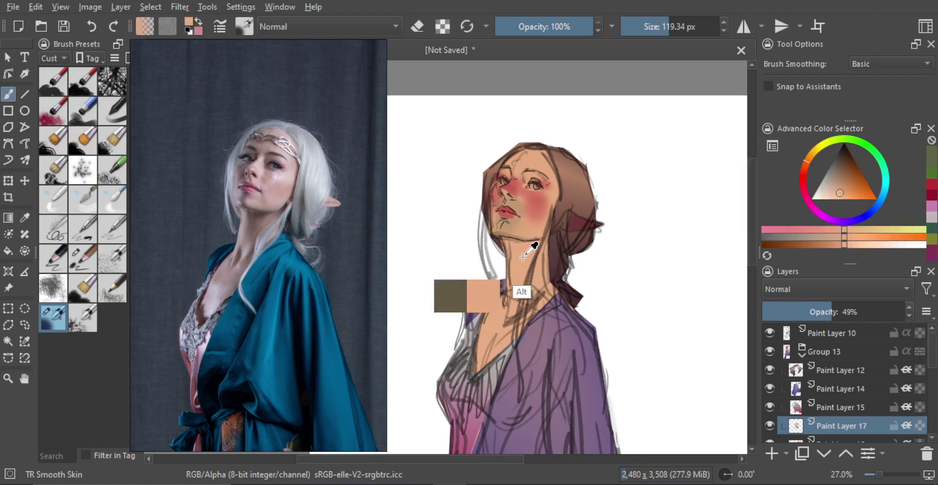
{"action": "left_click", "coordinate": [813, 151]}
{"action": "key", "text": "ctrl+z"}
{"action": "mouse_move", "coordinate": [509, 157]}
{"action": "left_mouse_down"}
{"action": "mouse_move", "coordinate": [539, 150]}
{"action": "mouse_move", "coordinate": [577, 182]}
{"action": "mouse_move", "coordinate": [521, 154]}
{"action": "mouse_move", "coordinate": [577, 187]}
{"action": "mouse_move", "coordinate": [532, 169]}
{"action": "left_mouse_up"}
{"action": "mouse_move", "coordinate": [519, 224]}
{"action": "left_mouse_down"}
{"action": "mouse_move", "coordinate": [527, 223]}
{"action": "mouse_move", "coordinate": [516, 231]}
{"action": "mouse_move", "coordinate": [516, 221]}
{"action": "left_mouse_up"}
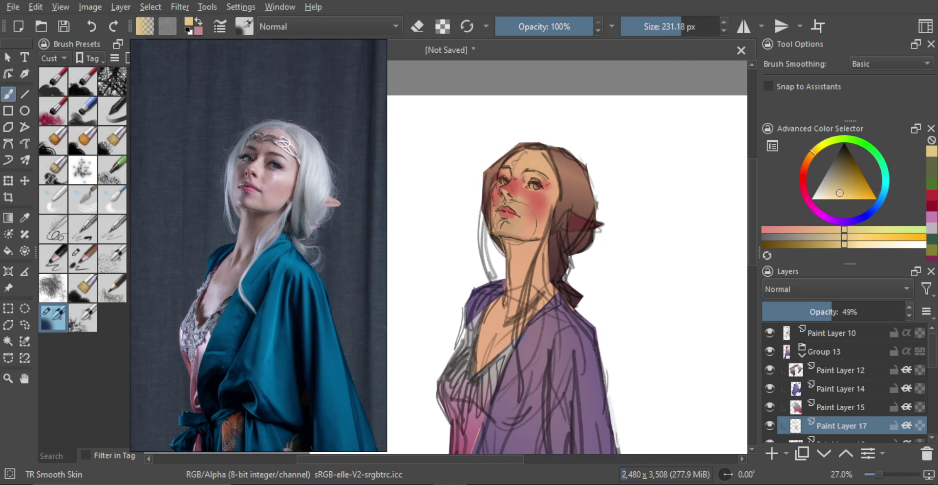
{"action": "left_click_drag", "start_coordinate": [586, 205], "coordinate": [575, 226]}
{"action": "left_click_drag", "start_coordinate": [520, 279], "coordinate": [532, 263]}
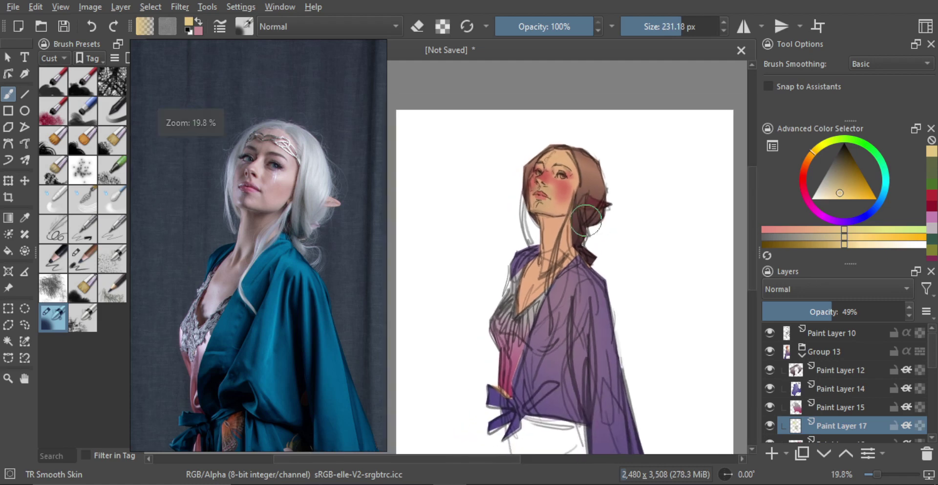
{"action": "mouse_move", "coordinate": [530, 230]}
{"action": "left_mouse_down"}
{"action": "mouse_move", "coordinate": [568, 205]}
{"action": "mouse_move", "coordinate": [540, 209]}
{"action": "left_mouse_up"}
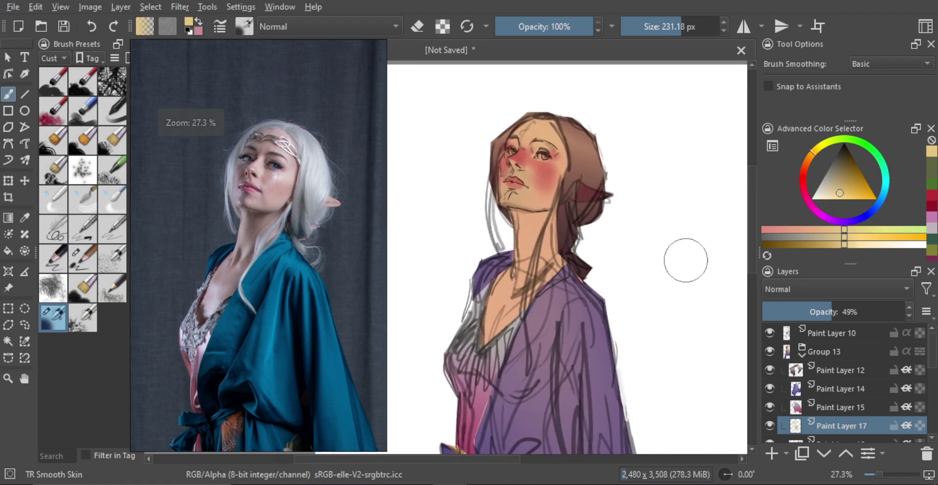
- Sample the cheek's blush red and brush it softly over the neck and chest at about 203 to 221 px
{"action": "left_click", "coordinate": [542, 180], "text": "ctrl"}
{"action": "left_click_drag", "start_coordinate": [535, 266], "coordinate": [522, 261]}
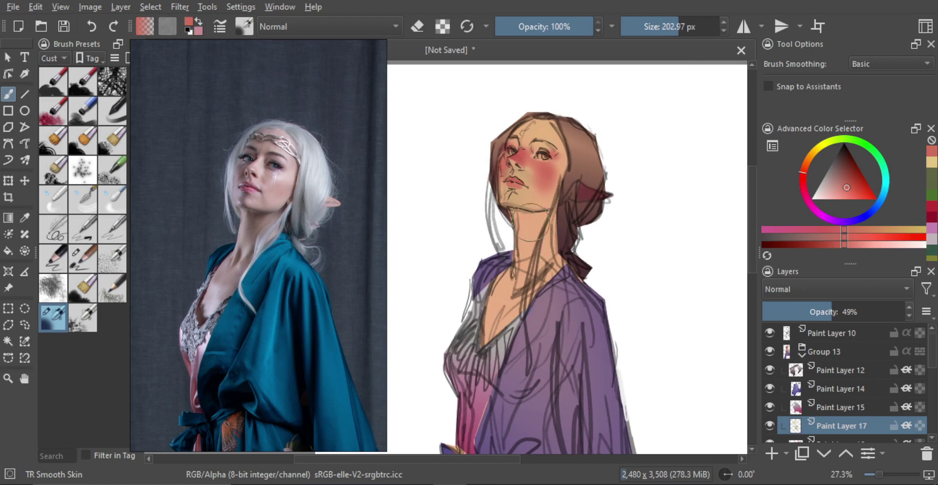
{"action": "left_click_drag", "start_coordinate": [531, 231], "coordinate": [529, 239]}
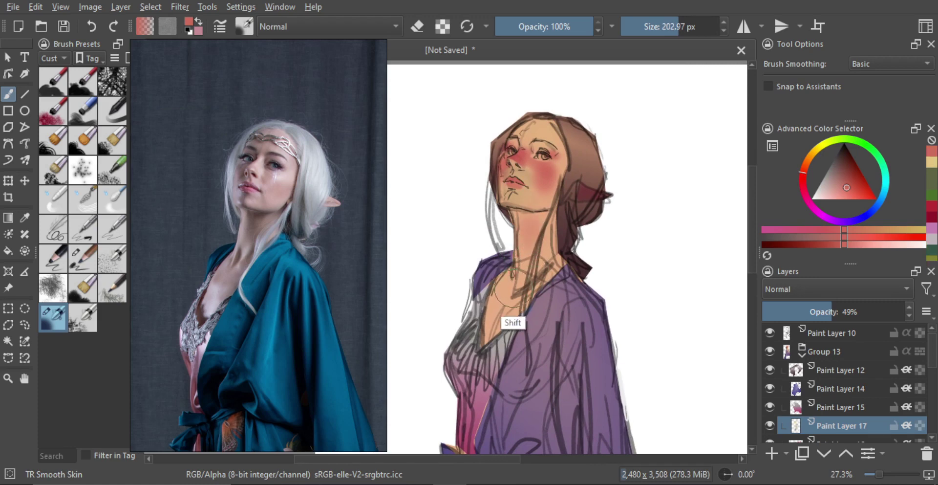
{"action": "mouse_move", "coordinate": [503, 294]}
{"action": "left_mouse_down", "text": "shift"}
{"action": "mouse_move", "coordinate": [500, 336]}
{"action": "mouse_move", "coordinate": [509, 315]}
{"action": "left_mouse_up", "text": "shift"}
{"action": "left_click_drag", "start_coordinate": [541, 166], "coordinate": [545, 256], "text": "ctrl"}
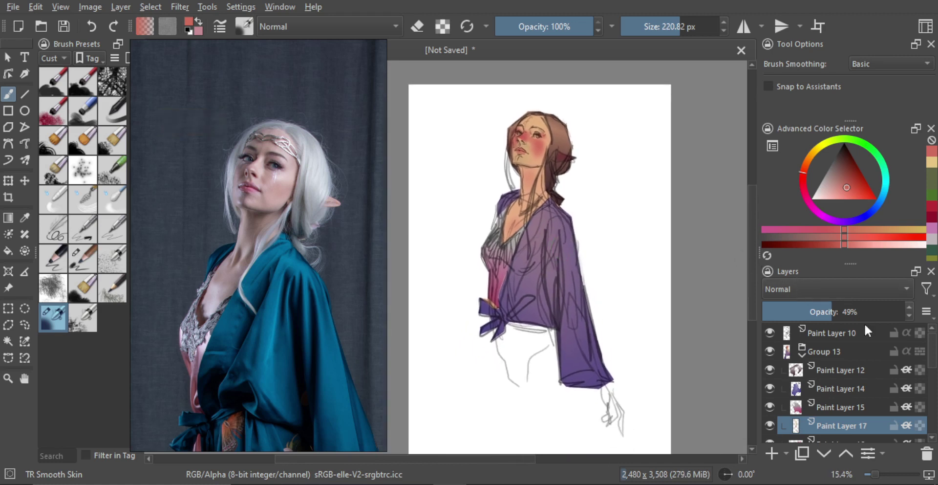
- Set the opacity of the blush layer, Paint Layer 16, to 57%
{"action": "left_click", "coordinate": [837, 403]}
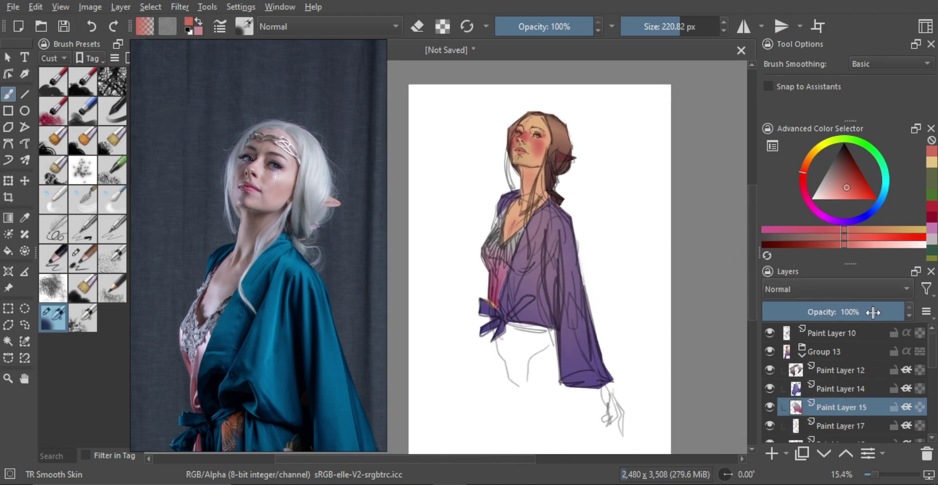
{"action": "left_click_drag", "start_coordinate": [876, 311], "coordinate": [904, 311]}
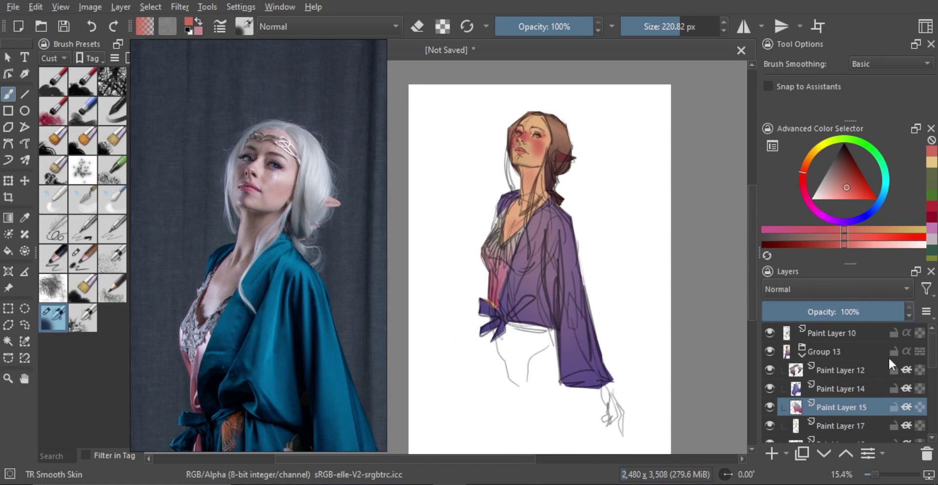
{"action": "left_click", "coordinate": [851, 425]}
{"action": "scroll", "coordinate": [916, 382], "scroll_direction": "down", "scroll_amount": 1}
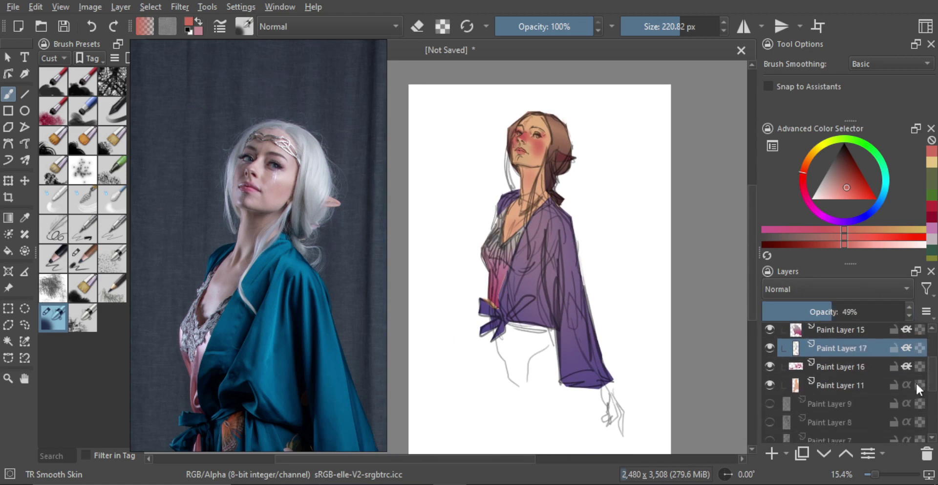
{"action": "left_click", "coordinate": [849, 367]}
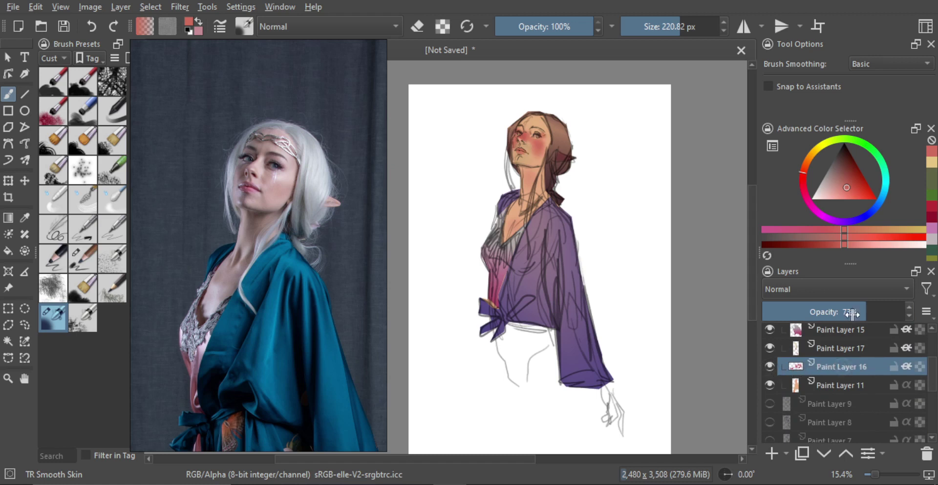
{"action": "left_click_drag", "start_coordinate": [852, 313], "coordinate": [842, 313]}
{"action": "scroll", "coordinate": [859, 373], "scroll_direction": "up", "scroll_amount": 3}
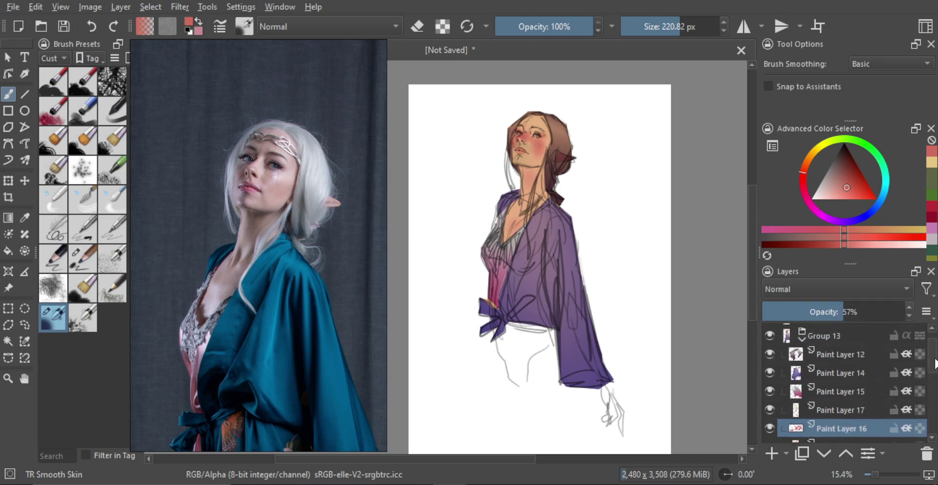
- Add a new paint layer between the blush layer and the base skin layer, Paint Layer 11
{"action": "scroll", "coordinate": [922, 379], "scroll_direction": "down", "scroll_amount": 3}
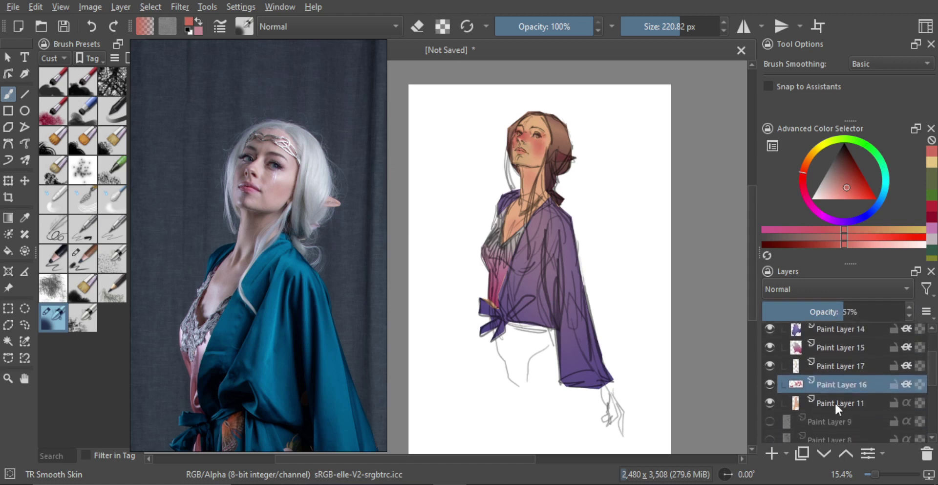
{"action": "left_click", "coordinate": [772, 453]}
{"action": "left_click_drag", "start_coordinate": [549, 155], "coordinate": [577, 213]}
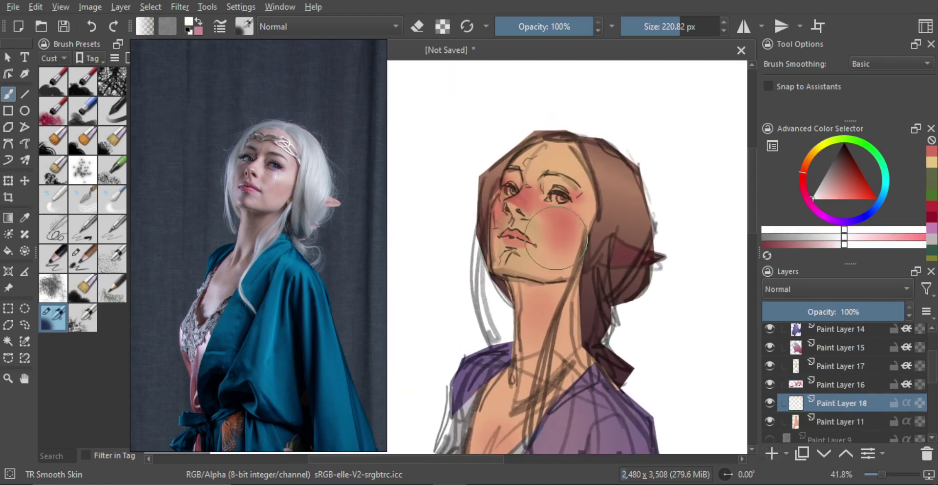
- Choose a pale grey-blue and reduce the brush to about 30 px for the eyes, undoing the test stroke
{"action": "left_click", "coordinate": [550, 265], "text": "alt"}
{"action": "mouse_move", "coordinate": [889, 186]}
{"action": "left_mouse_down"}
{"action": "mouse_move", "coordinate": [856, 186]}
{"action": "mouse_move", "coordinate": [864, 204]}
{"action": "mouse_move", "coordinate": [814, 210]}
{"action": "mouse_move", "coordinate": [864, 212]}
{"action": "mouse_move", "coordinate": [856, 139]}
{"action": "left_mouse_up"}
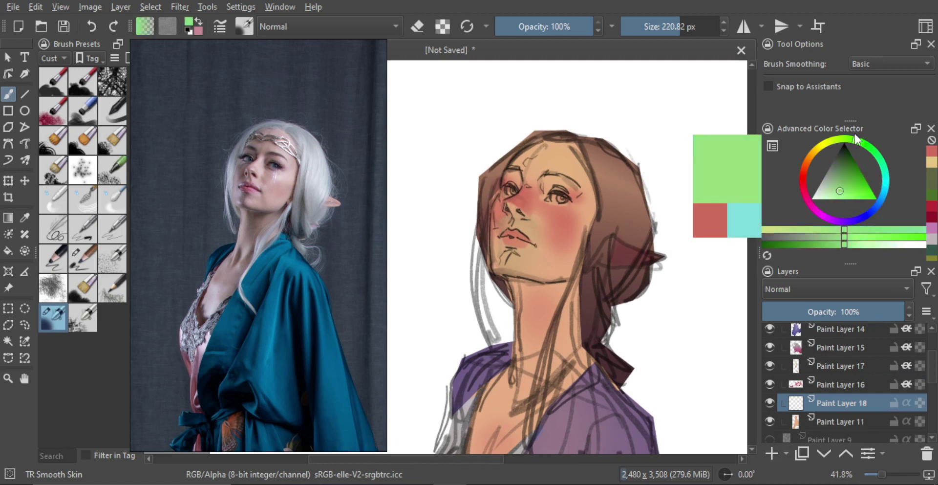
{"action": "left_click_drag", "start_coordinate": [825, 186], "coordinate": [822, 189]}
{"action": "left_click_drag", "start_coordinate": [633, 190], "coordinate": [604, 190], "text": "shift"}
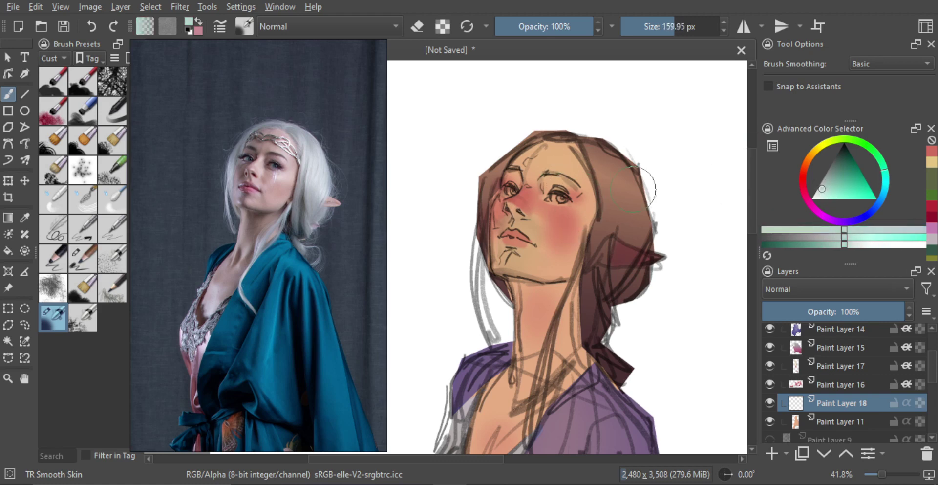
{"action": "left_click_drag", "start_coordinate": [885, 184], "coordinate": [873, 210]}
{"action": "key", "text": "bracketleft"}
{"action": "key", "text": "bracketleft"}
{"action": "key", "text": "bracketleft"}
{"action": "key", "text": "bracketleft"}
{"action": "key", "text": "bracketleft"}
{"action": "key", "text": "bracketleft"}
{"action": "key", "text": "bracketleft"}
{"action": "key", "text": "bracketleft"}
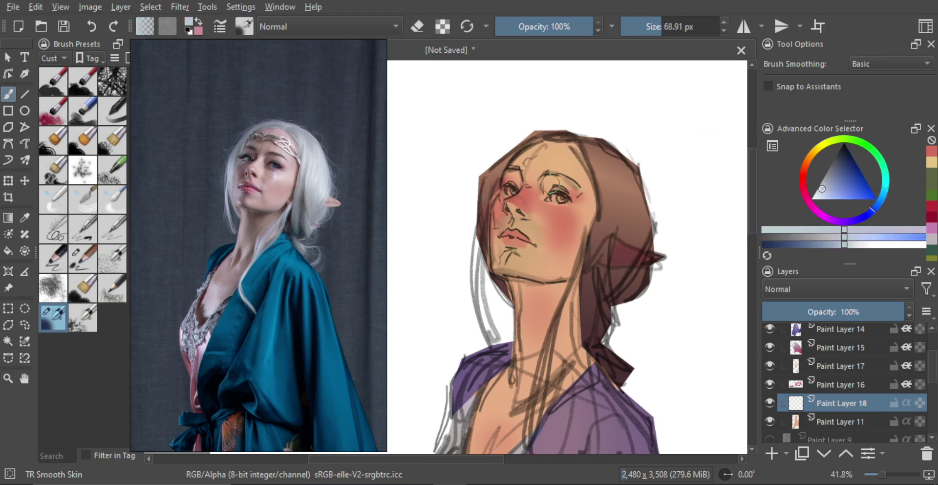
{"action": "key", "text": "bracketleft"}
{"action": "key", "text": "bracketleft"}
{"action": "key", "text": "bracketleft"}
{"action": "key", "text": "ctrl+z"}
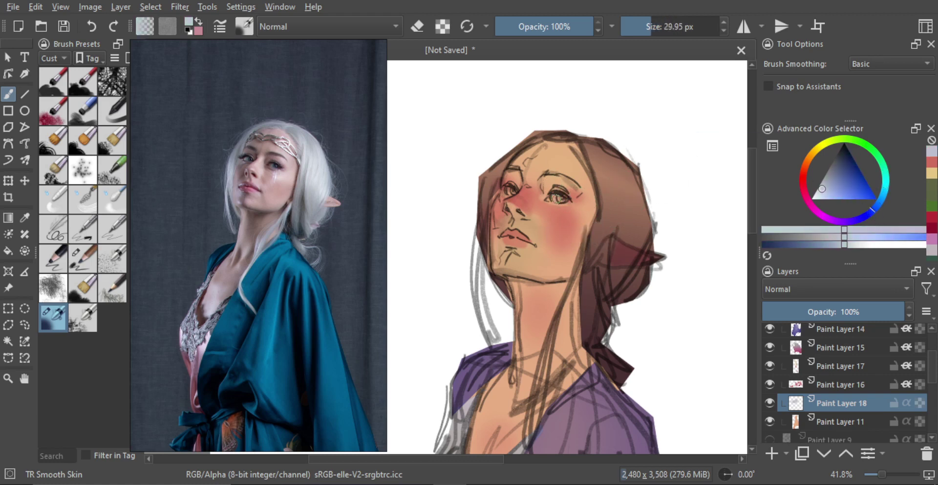
- Undo the stronger blue, choose a lighter, nearly white blue and paint the whites of both eyes
{"action": "left_click_drag", "start_coordinate": [822, 191], "coordinate": [821, 189]}
{"action": "left_click", "coordinate": [862, 236]}
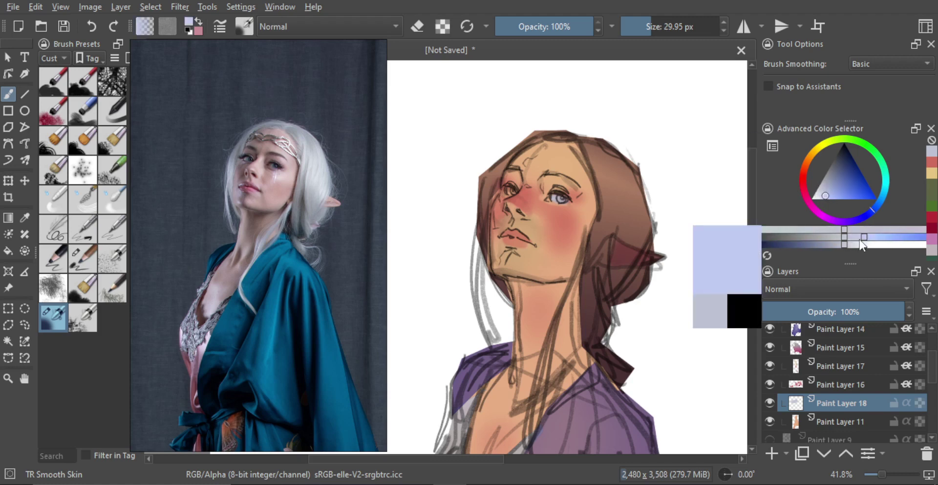
{"action": "left_click", "coordinate": [846, 244]}
{"action": "left_click_drag", "start_coordinate": [851, 244], "coordinate": [850, 244]}
{"action": "key", "text": "ctrl+z"}
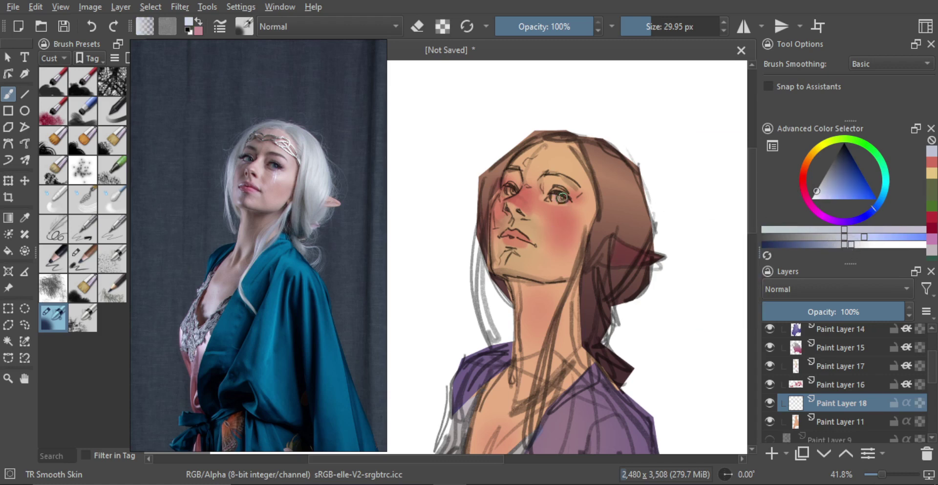
{"action": "left_click", "coordinate": [560, 198]}
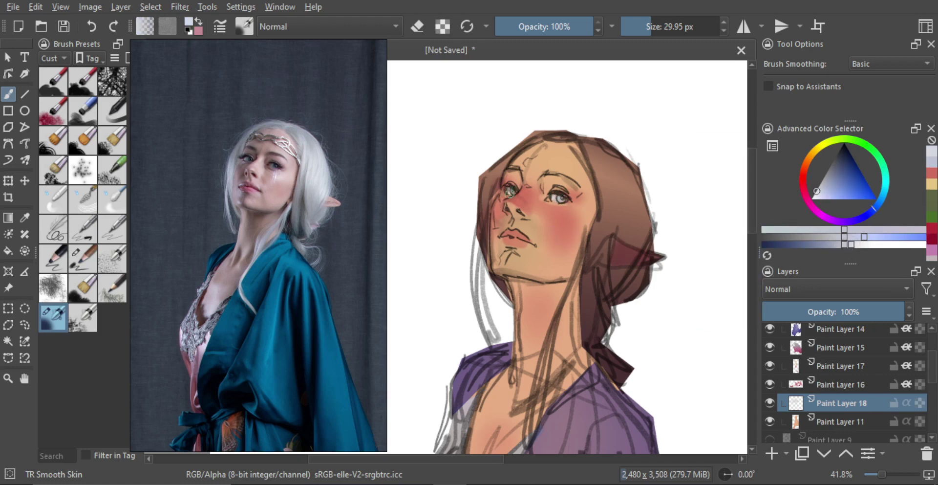
{"action": "left_click_drag", "start_coordinate": [512, 191], "coordinate": [585, 205]}
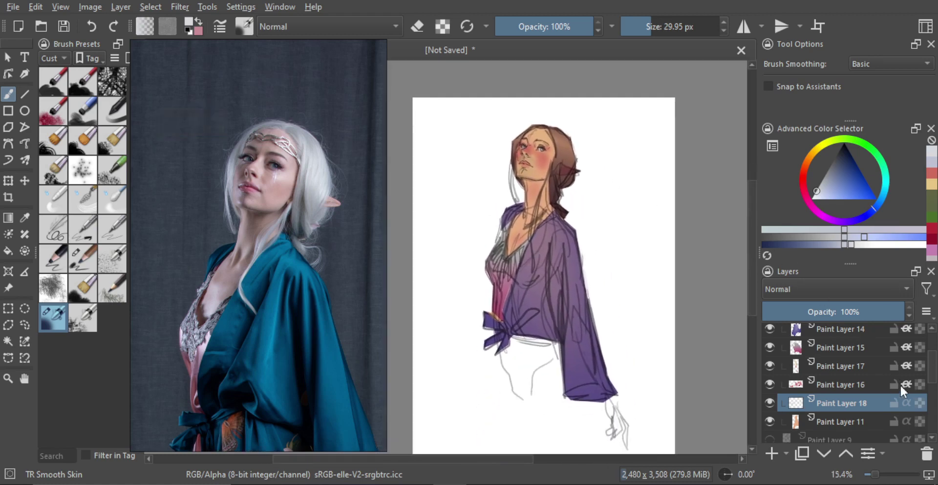
- Toggle the visibility of Paint Layers 15 and 17 to check what each contains
{"action": "mouse_move", "coordinate": [931, 376]}
{"action": "left_mouse_down"}
{"action": "mouse_move", "coordinate": [927, 360]}
{"action": "mouse_move", "coordinate": [927, 374]}
{"action": "left_mouse_up"}
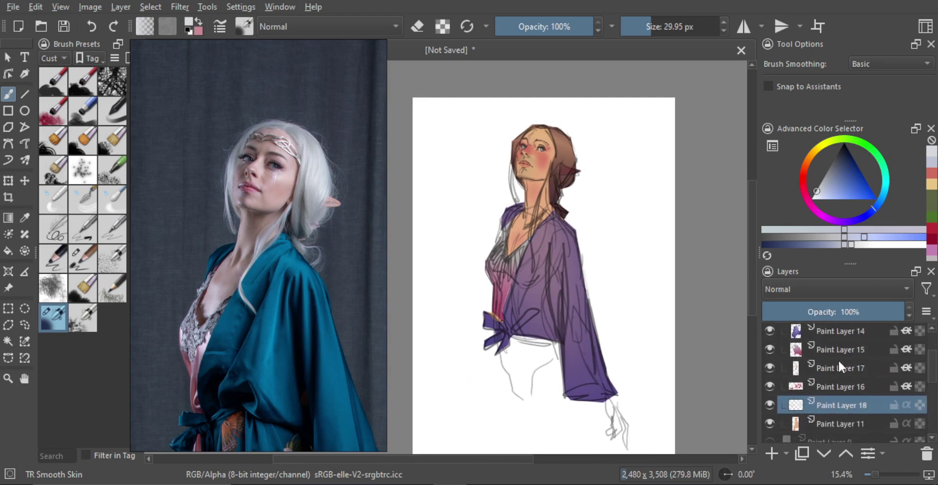
{"action": "left_click", "coordinate": [770, 348]}
{"action": "left_click", "coordinate": [771, 348]}
{"action": "left_click", "coordinate": [770, 368]}
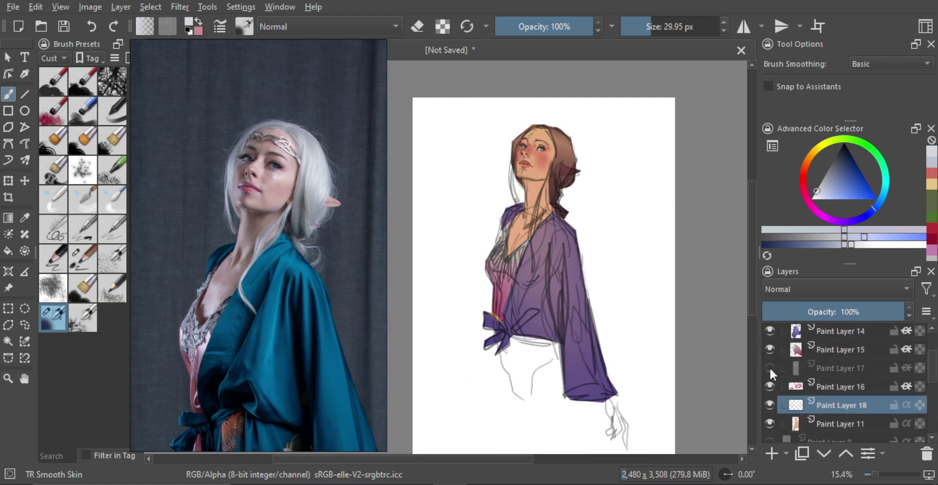
{"action": "left_click", "coordinate": [770, 368]}
- Select Paint Layers 15, 16, 17 and 18 together and merge them into one alpha-inheriting layer, undoing the first merge attempt
{"action": "left_click", "coordinate": [837, 350], "text": "ctrl"}
{"action": "left_click", "coordinate": [837, 367], "text": "ctrl"}
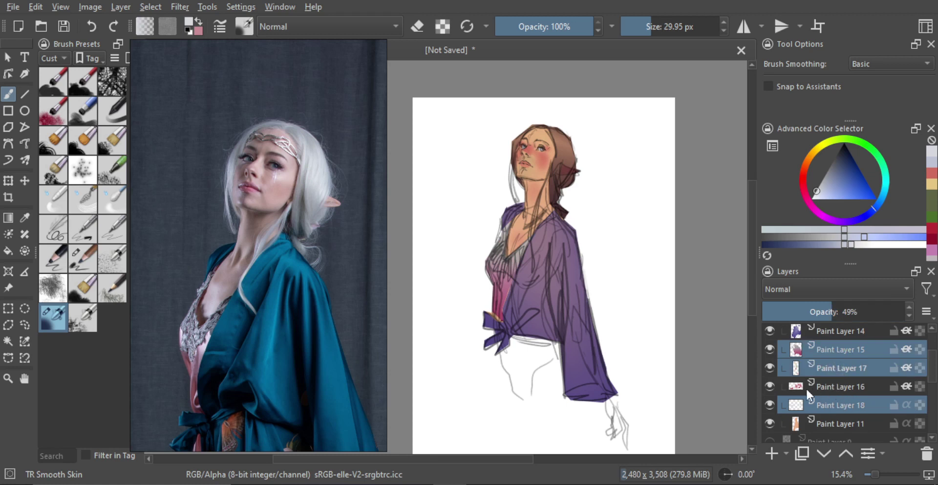
{"action": "left_click", "coordinate": [842, 386], "text": "ctrl"}
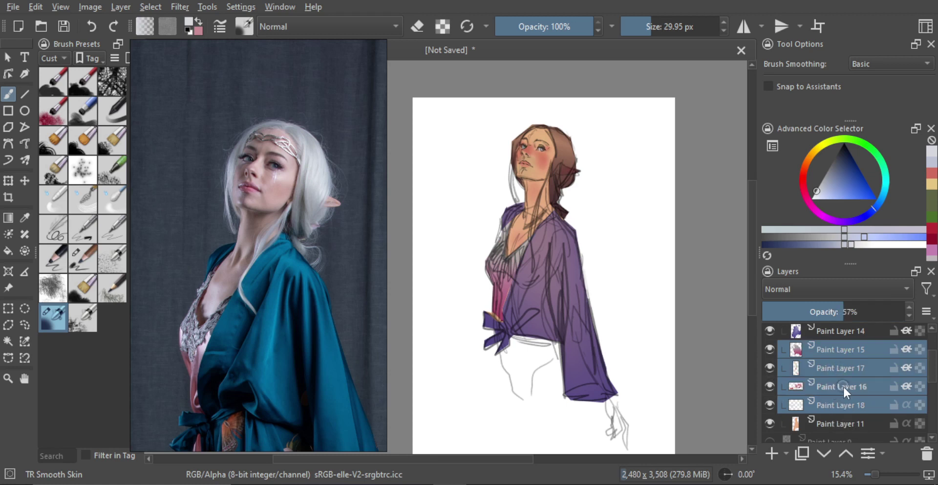
{"action": "key", "text": "ctrl+e"}
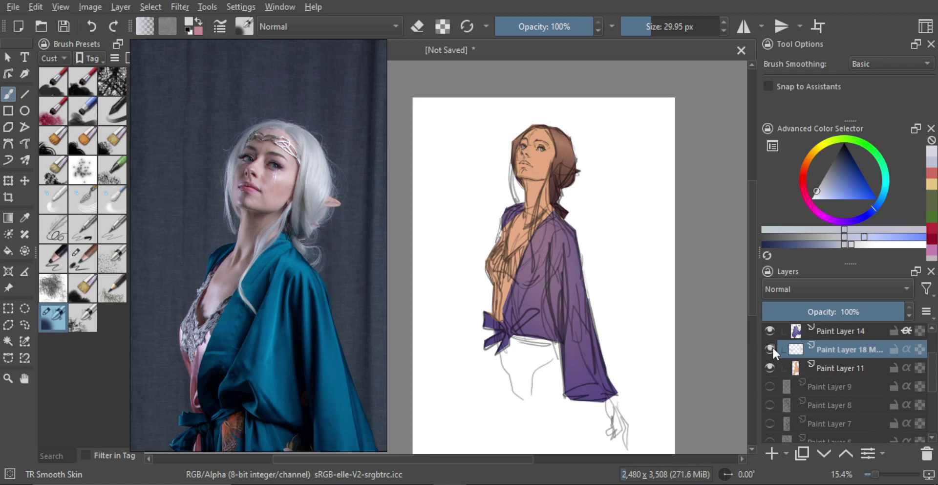
{"action": "key", "text": "ctrl"}
{"action": "key", "text": "ctrl+z"}
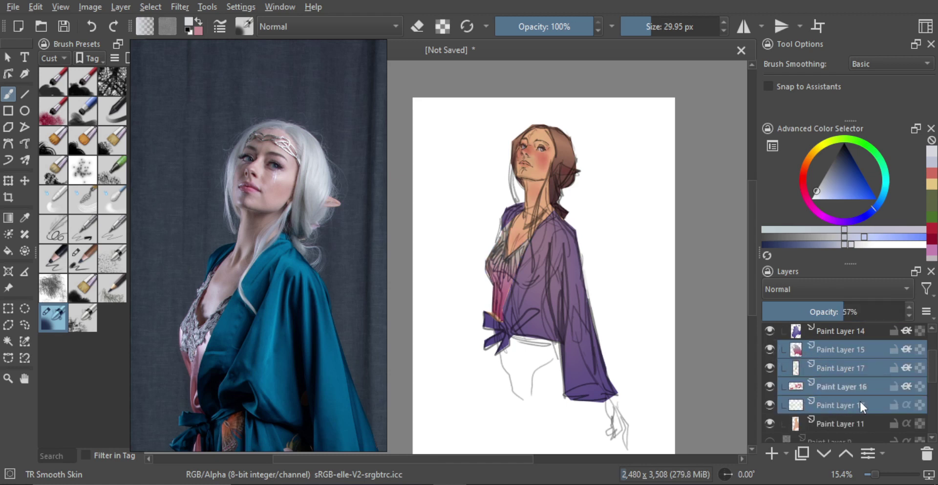
{"action": "key", "text": "ctrl+e"}
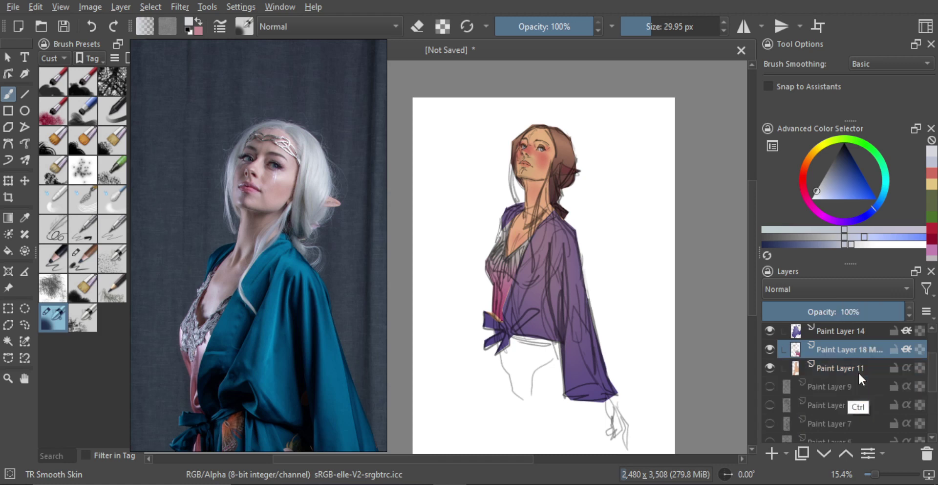
- Toggle the merged layer's visibility to check its contents and add a new paint layer above it
{"action": "left_click", "coordinate": [770, 348]}
{"action": "left_click", "coordinate": [770, 348]}
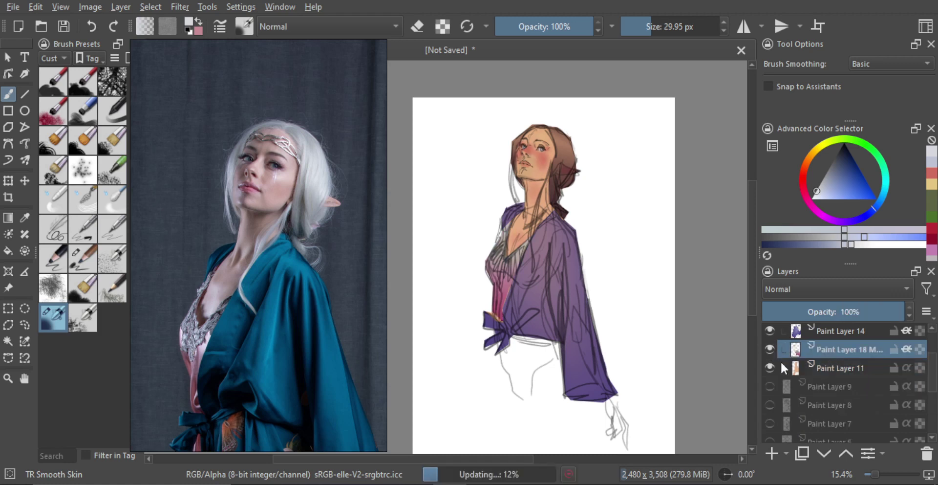
{"action": "left_click", "coordinate": [771, 450]}
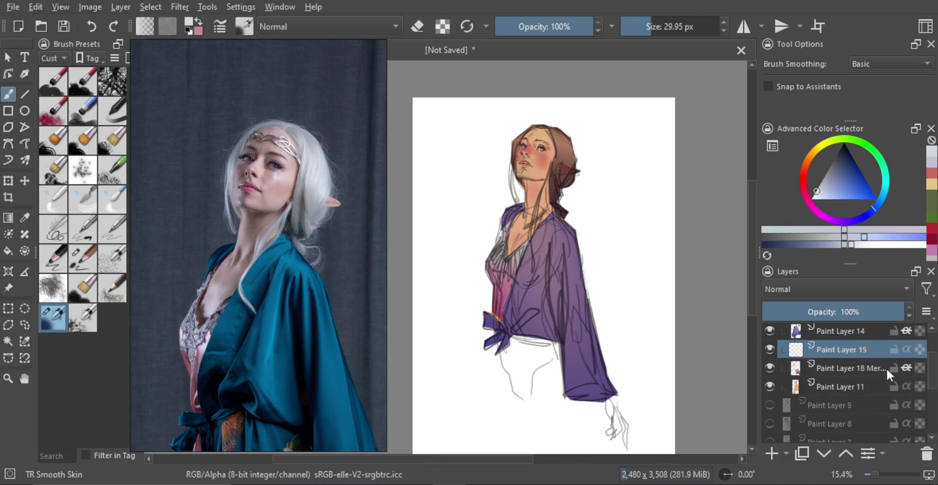
- Switch to the TR Flat brush, darken the skin tone sampled from the neck to a brown and try it over the face
{"action": "scroll", "coordinate": [527, 210], "scroll_direction": "up", "scroll_amount": 5}
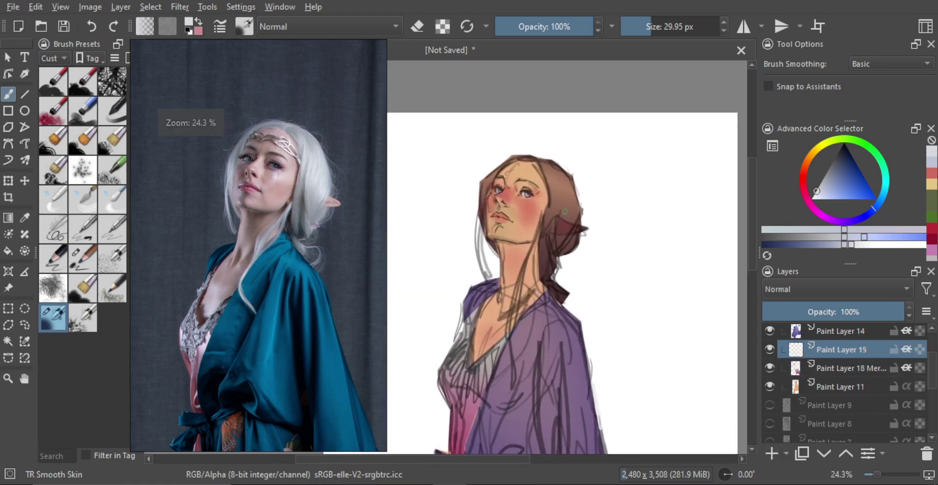
{"action": "left_click_drag", "start_coordinate": [573, 201], "coordinate": [570, 213]}
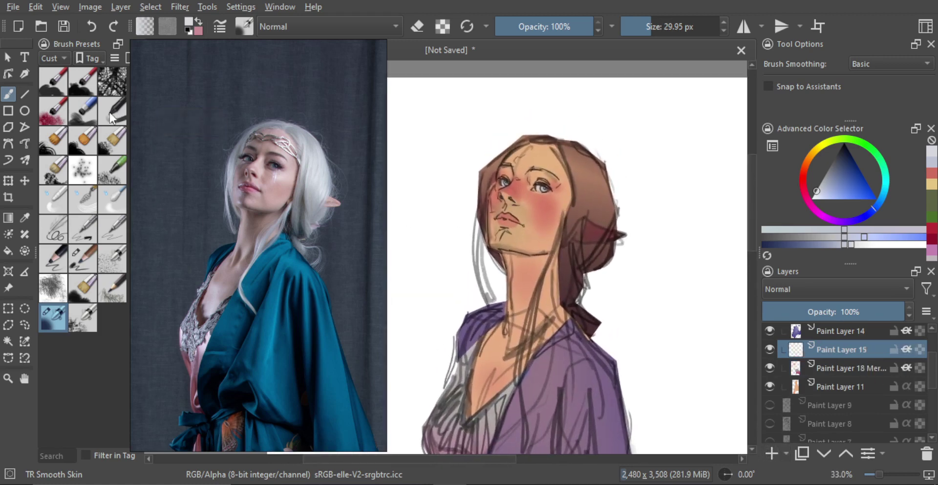
{"action": "left_click", "coordinate": [55, 150]}
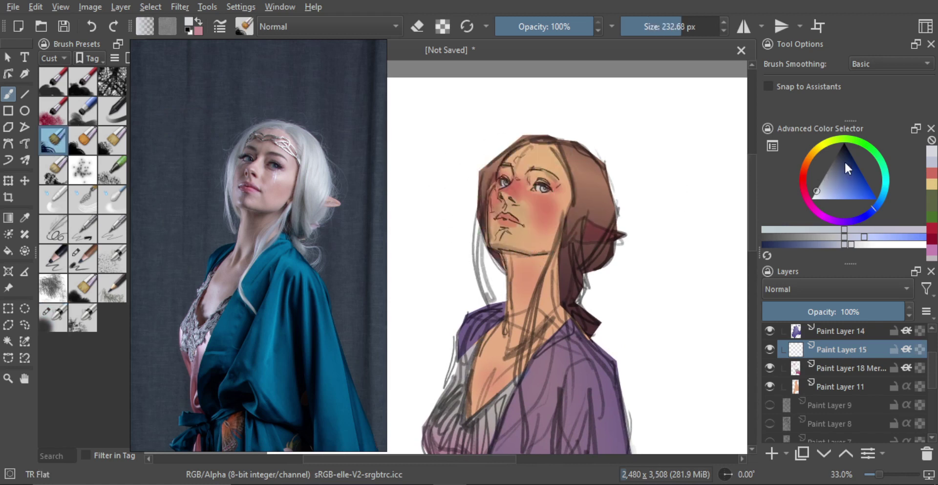
{"action": "left_click", "coordinate": [528, 289], "text": "ctrl"}
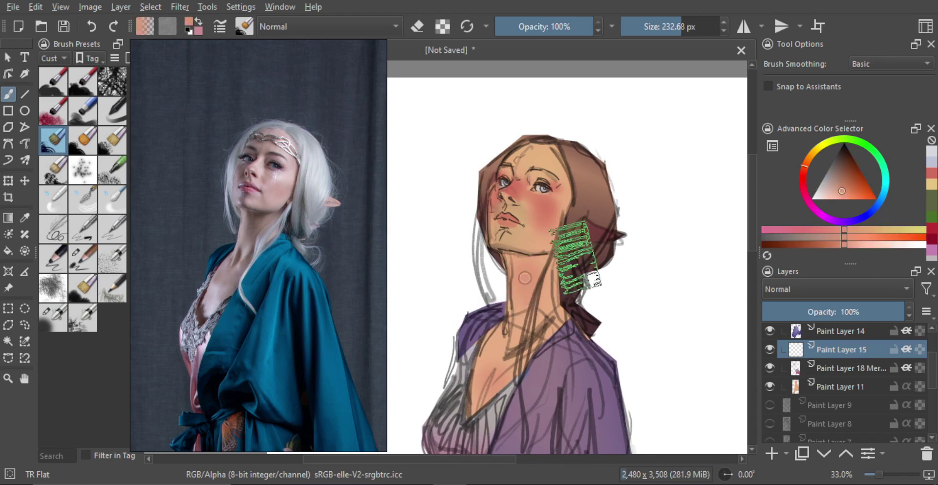
{"action": "left_click", "coordinate": [842, 175]}
{"action": "left_click_drag", "start_coordinate": [591, 165], "coordinate": [551, 168]}
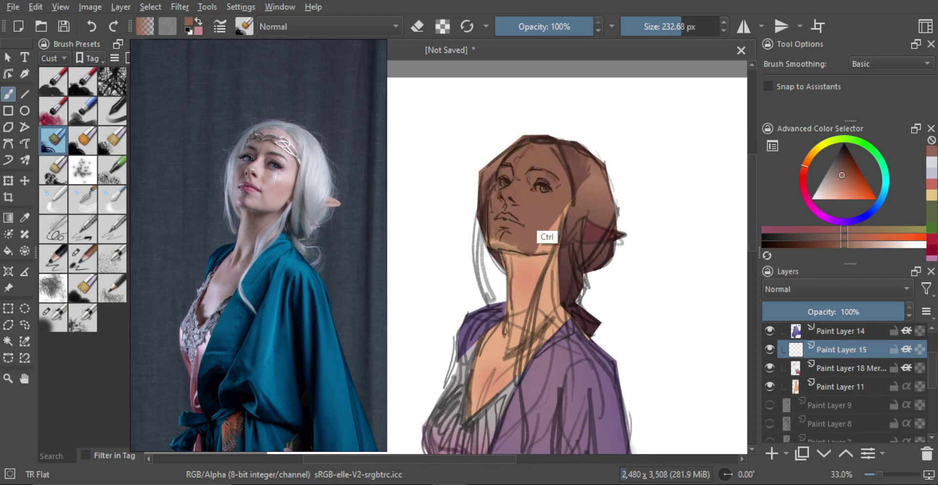
- Set Paint Layer 15's blending mode to Multiply, and test and undo a brown shadow stroke on the face
{"action": "left_click", "coordinate": [801, 288]}
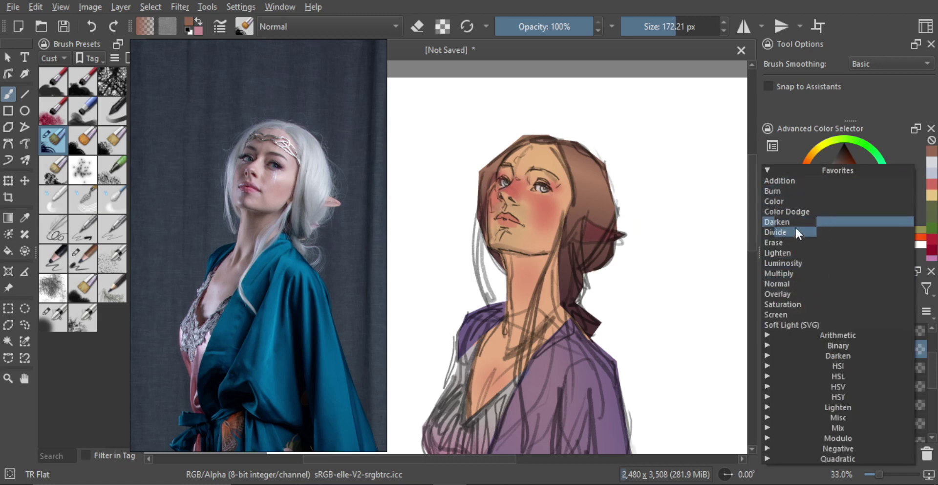
{"action": "left_click", "coordinate": [788, 273]}
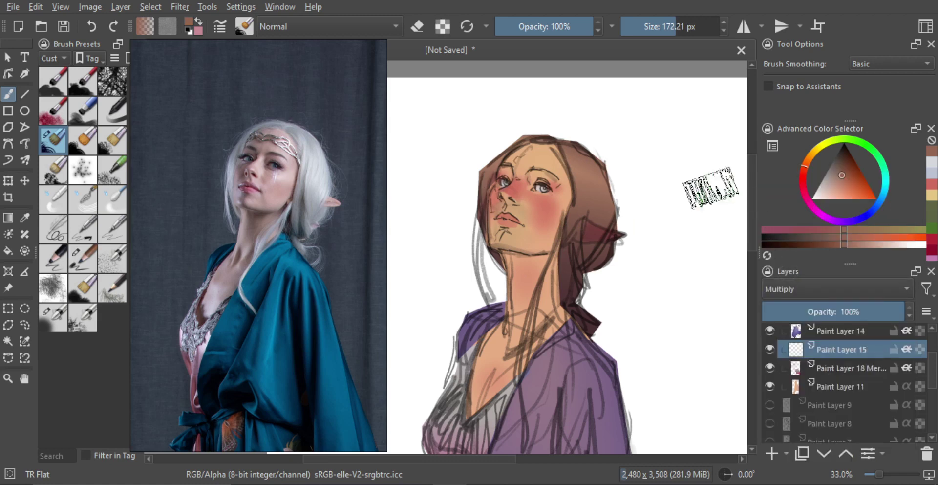
{"action": "mouse_move", "coordinate": [541, 188]}
{"action": "left_mouse_down"}
{"action": "mouse_move", "coordinate": [499, 203]}
{"action": "mouse_move", "coordinate": [506, 235]}
{"action": "mouse_move", "coordinate": [550, 183]}
{"action": "mouse_move", "coordinate": [491, 174]}
{"action": "mouse_move", "coordinate": [513, 170]}
{"action": "left_mouse_up"}
{"action": "key", "text": "ctrl+z"}
{"action": "key", "text": "ctrl+z"}
- Block in flat brown shadows over the shaded side of the face, the cheek below the eye and the neck
{"action": "mouse_move", "coordinate": [528, 147]}
{"action": "left_mouse_down"}
{"action": "mouse_move", "coordinate": [499, 176]}
{"action": "mouse_move", "coordinate": [526, 163]}
{"action": "mouse_move", "coordinate": [496, 194]}
{"action": "mouse_move", "coordinate": [504, 215]}
{"action": "mouse_move", "coordinate": [495, 243]}
{"action": "left_mouse_up"}
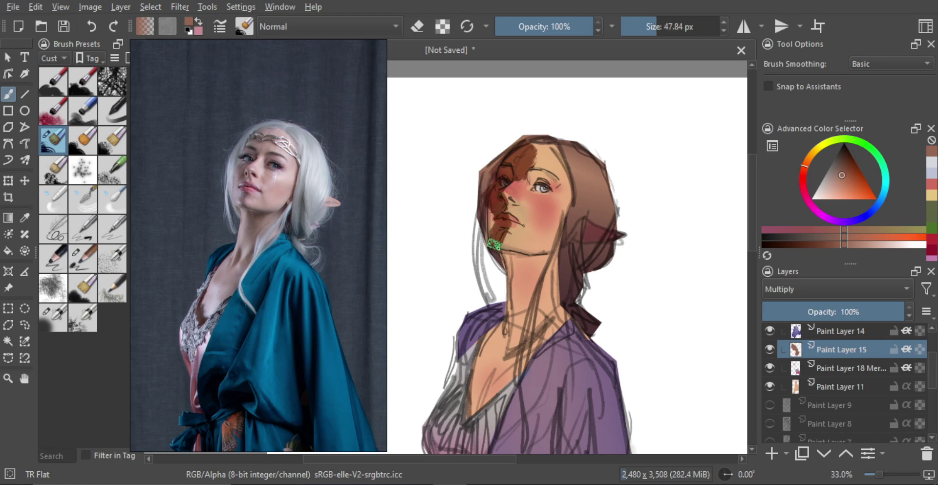
{"action": "mouse_move", "coordinate": [536, 186]}
{"action": "left_mouse_down"}
{"action": "mouse_move", "coordinate": [542, 215]}
{"action": "mouse_move", "coordinate": [543, 201]}
{"action": "mouse_move", "coordinate": [534, 207]}
{"action": "mouse_move", "coordinate": [541, 235]}
{"action": "mouse_move", "coordinate": [547, 224]}
{"action": "mouse_move", "coordinate": [525, 230]}
{"action": "mouse_move", "coordinate": [538, 253]}
{"action": "mouse_move", "coordinate": [559, 194]}
{"action": "left_mouse_up"}
{"action": "mouse_move", "coordinate": [526, 227]}
{"action": "left_mouse_down", "text": "shift"}
{"action": "mouse_move", "coordinate": [533, 213]}
{"action": "mouse_move", "coordinate": [530, 260]}
{"action": "mouse_move", "coordinate": [538, 239]}
{"action": "left_mouse_up", "text": "shift"}
{"action": "key", "text": "ctrl+z"}
{"action": "mouse_move", "coordinate": [520, 277]}
{"action": "left_mouse_down", "text": "shift"}
{"action": "mouse_move", "coordinate": [524, 261]}
{"action": "mouse_move", "coordinate": [521, 276]}
{"action": "mouse_move", "coordinate": [551, 275]}
{"action": "mouse_move", "coordinate": [525, 290]}
{"action": "mouse_move", "coordinate": [512, 282]}
{"action": "mouse_move", "coordinate": [530, 288]}
{"action": "left_mouse_up", "text": "shift"}
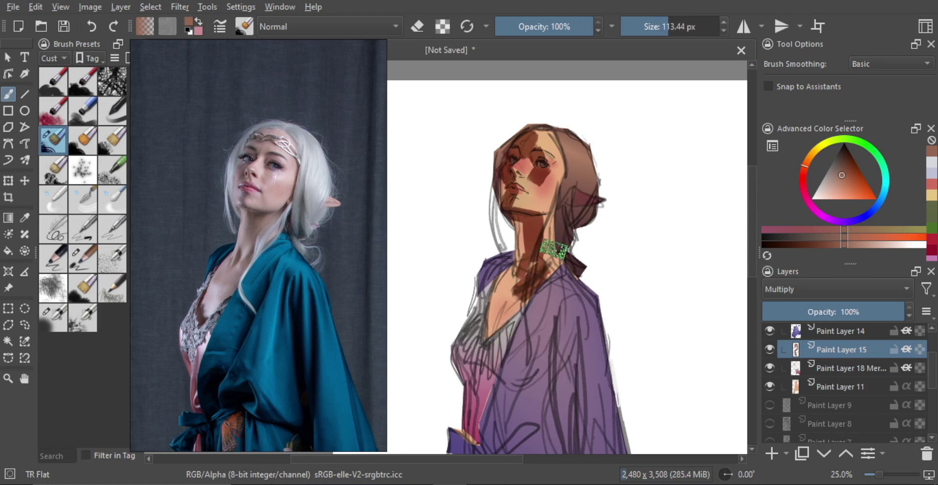
- Switch to the TR Brush Skin preset and erase some of the shadow around the brow on the lit side
{"action": "left_click", "coordinate": [116, 114]}
{"action": "scroll", "coordinate": [506, 159], "scroll_direction": "up", "scroll_amount": 2}
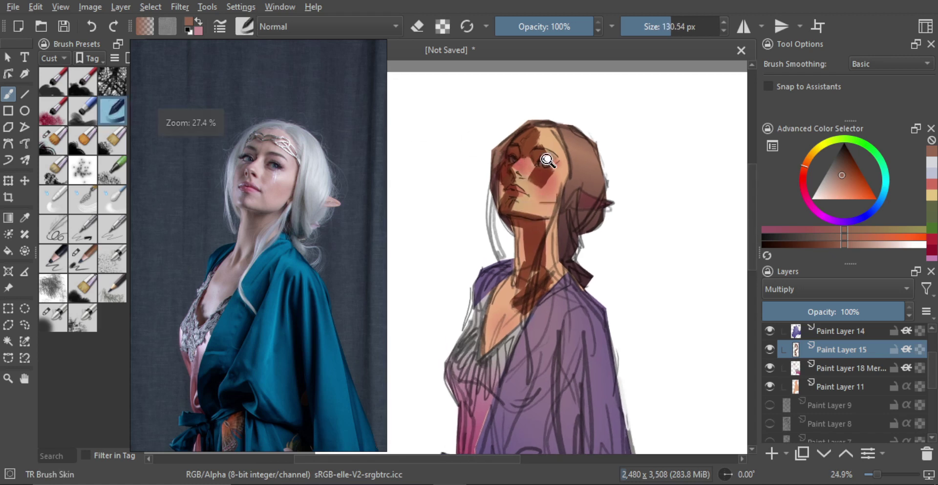
{"action": "key", "text": "e"}
{"action": "mouse_move", "coordinate": [545, 135]}
{"action": "left_mouse_down"}
{"action": "mouse_move", "coordinate": [557, 160]}
{"action": "mouse_move", "coordinate": [543, 149]}
{"action": "left_mouse_up"}
{"action": "key", "text": "e"}
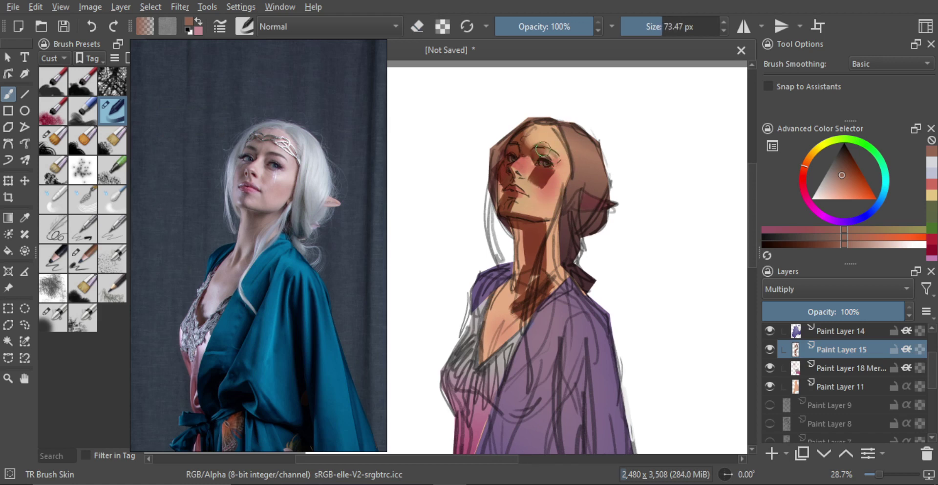
- Lower the shadow layer's opacity to 44% and erase the excess shadow from the cheek and around the nose
{"action": "left_click", "coordinate": [837, 317]}
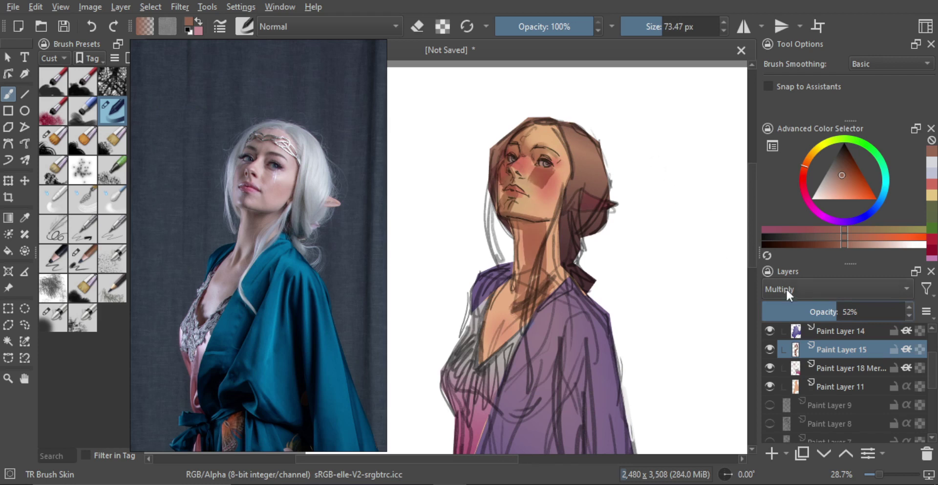
{"action": "mouse_move", "coordinate": [569, 166]}
{"action": "left_mouse_down"}
{"action": "mouse_move", "coordinate": [578, 166]}
{"action": "mouse_move", "coordinate": [561, 176]}
{"action": "left_mouse_up"}
{"action": "key", "text": "ctrl+z"}
{"action": "key", "text": "e"}
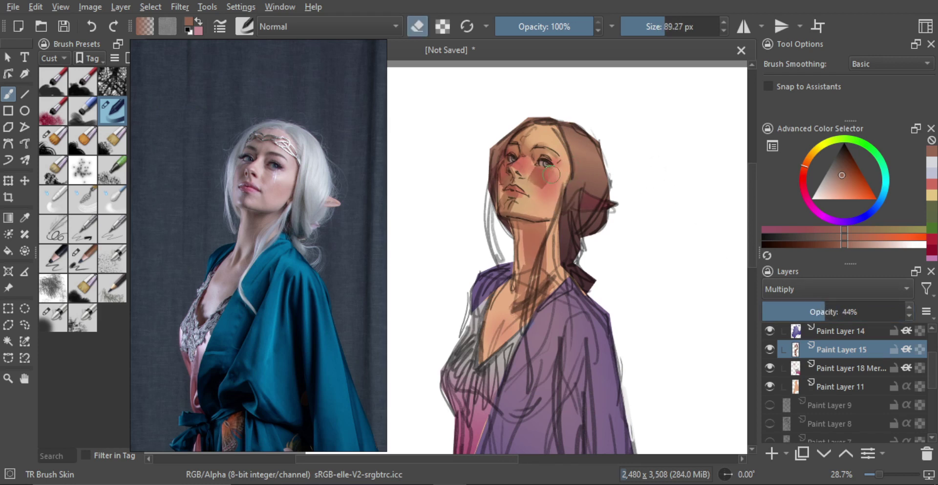
{"action": "left_click_drag", "start_coordinate": [559, 172], "coordinate": [539, 190]}
{"action": "mouse_move", "coordinate": [536, 179]}
{"action": "left_mouse_down"}
{"action": "mouse_move", "coordinate": [546, 192]}
{"action": "mouse_move", "coordinate": [534, 202]}
{"action": "mouse_move", "coordinate": [503, 174]}
{"action": "mouse_move", "coordinate": [518, 159]}
{"action": "left_mouse_up"}
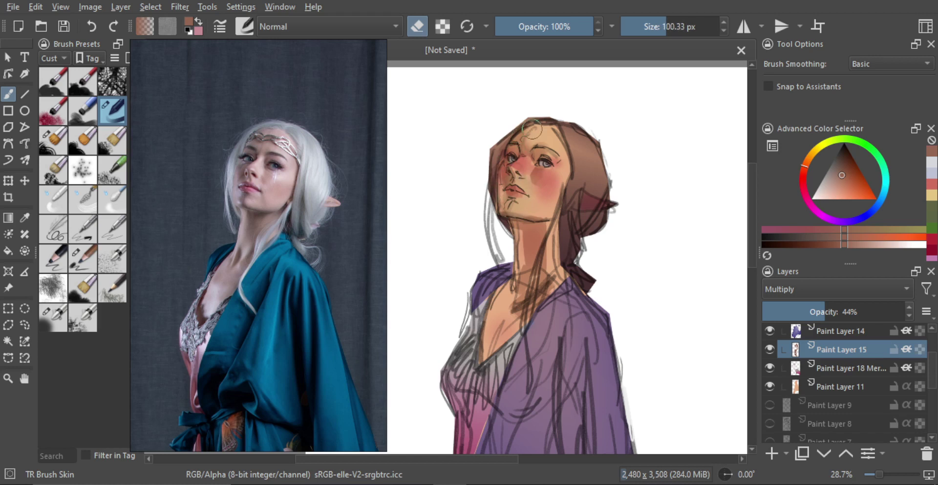
- Refine the shadow around the jaw, chin and upper neck, alternating between erasing and small brush strokes
{"action": "key", "text": "e"}
{"action": "key", "text": "e"}
{"action": "mouse_move", "coordinate": [546, 211]}
{"action": "left_mouse_down"}
{"action": "mouse_move", "coordinate": [535, 245]}
{"action": "mouse_move", "coordinate": [507, 237]}
{"action": "mouse_move", "coordinate": [508, 251]}
{"action": "left_mouse_up"}
{"action": "key", "text": "e"}
{"action": "left_click_drag", "start_coordinate": [516, 209], "coordinate": [509, 209]}
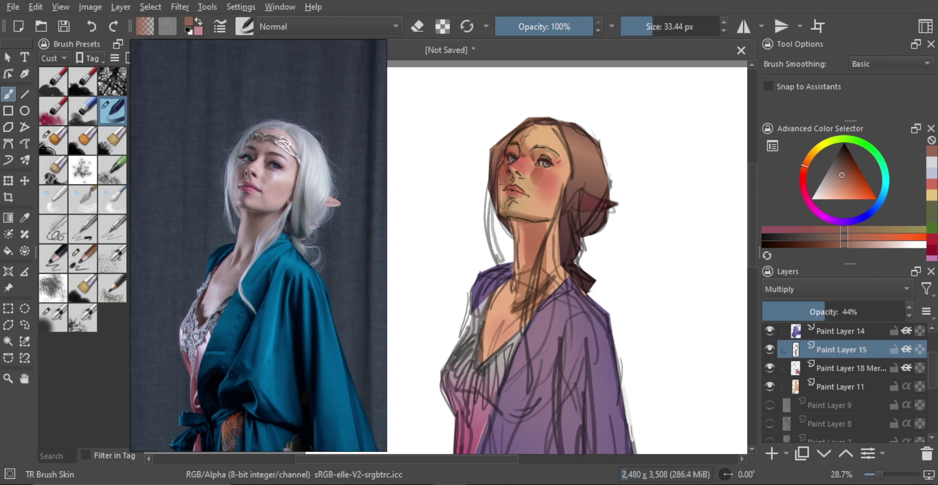
{"action": "left_click_drag", "start_coordinate": [545, 194], "coordinate": [547, 194]}
{"action": "key", "text": "bracketright"}
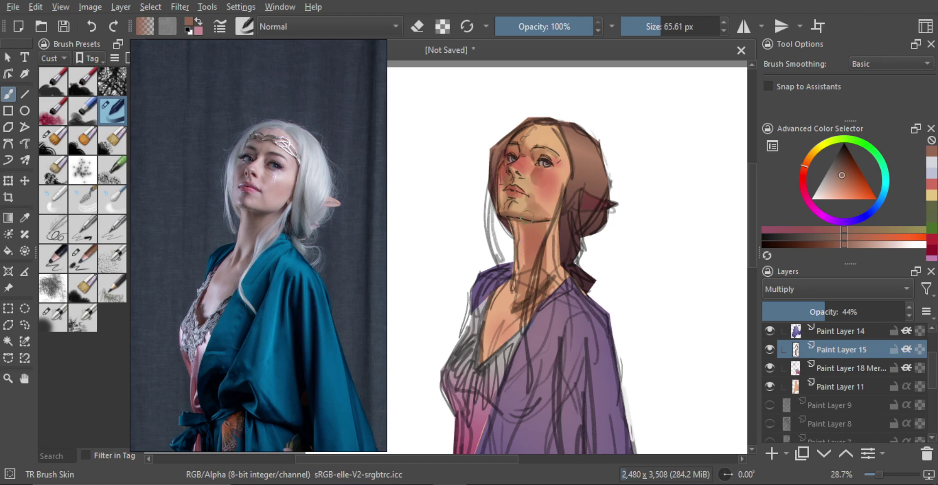
- Erase along the jawline and lower cheek with a progressively larger brush to clean up the shadow edge
{"action": "key", "text": "e"}
{"action": "key", "text": "bracketright"}
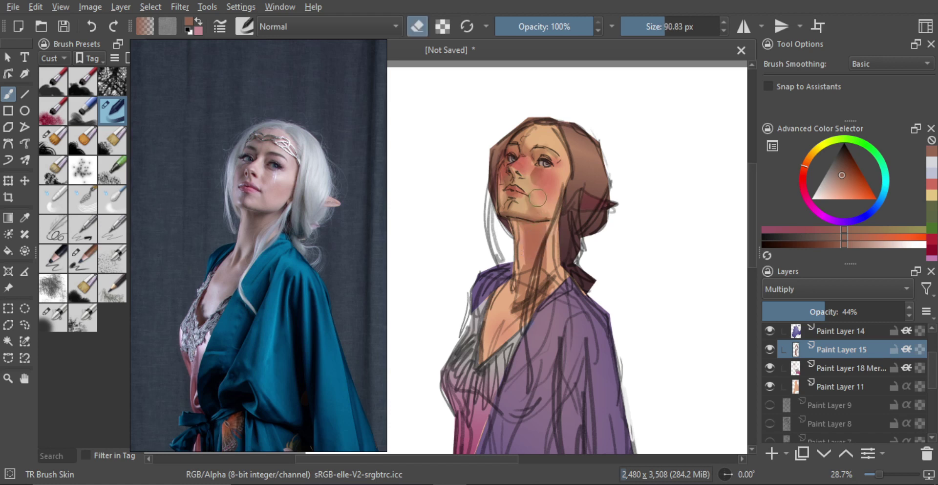
{"action": "left_click_drag", "start_coordinate": [518, 206], "coordinate": [518, 207], "text": "shift"}
{"action": "key", "text": "bracketright"}
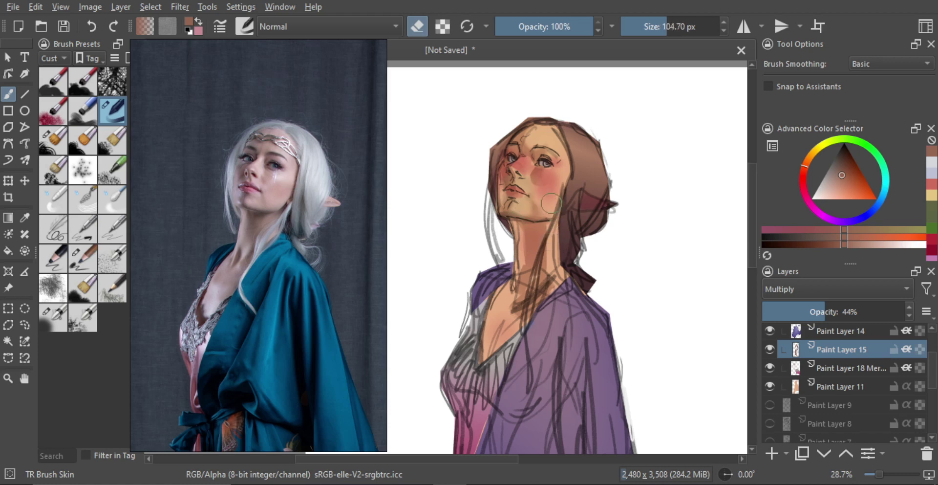
{"action": "left_click_drag", "start_coordinate": [561, 209], "coordinate": [565, 209], "text": "shift"}
{"action": "key", "text": "bracketright"}
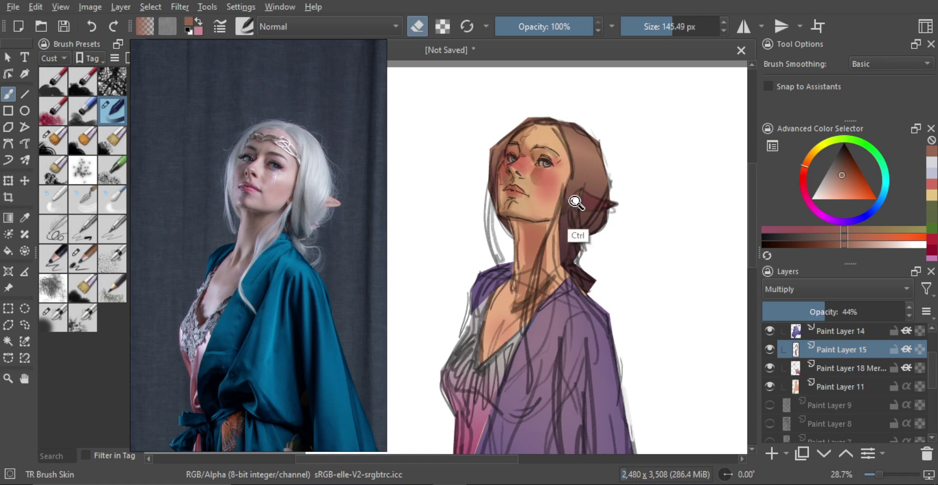
- Erase excess shadow along the side of the neck and down towards the collarbone
{"action": "mouse_move", "coordinate": [576, 203]}
{"action": "left_mouse_down", "text": "ctrl"}
{"action": "mouse_move", "coordinate": [574, 213]}
{"action": "mouse_move", "coordinate": [547, 204]}
{"action": "mouse_move", "coordinate": [569, 201]}
{"action": "left_mouse_up", "text": "ctrl"}
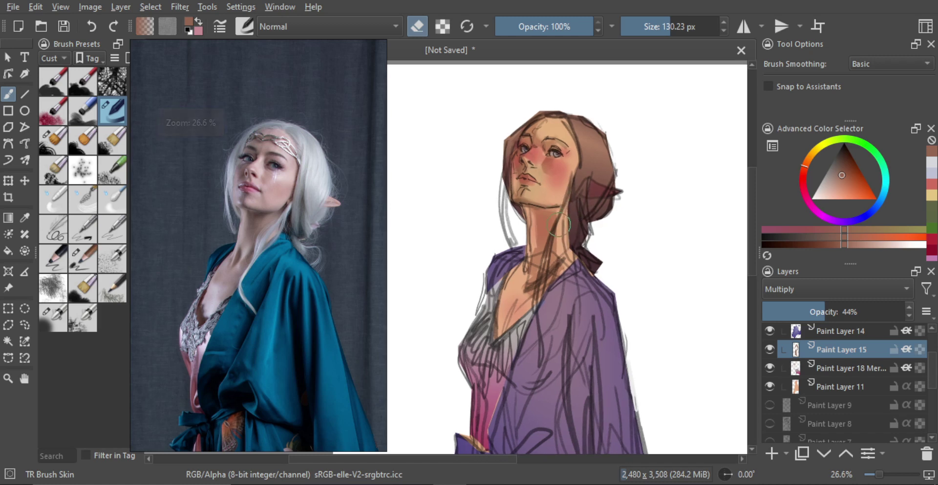
{"action": "key", "text": "bracketright"}
{"action": "scroll", "coordinate": [572, 237], "scroll_direction": "down", "scroll_amount": 1}
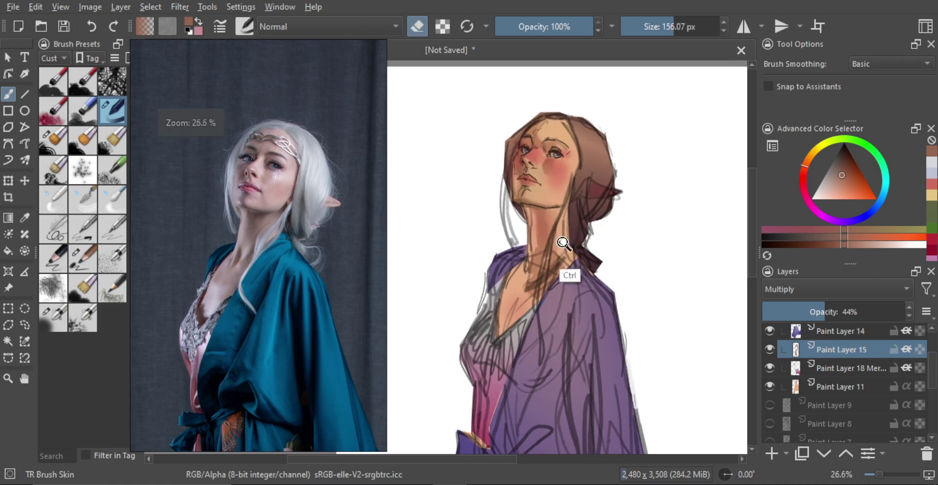
{"action": "mouse_move", "coordinate": [531, 256]}
{"action": "left_mouse_down", "text": "shift"}
{"action": "mouse_move", "coordinate": [518, 255]}
{"action": "mouse_move", "coordinate": [519, 272]}
{"action": "left_mouse_up", "text": "shift"}
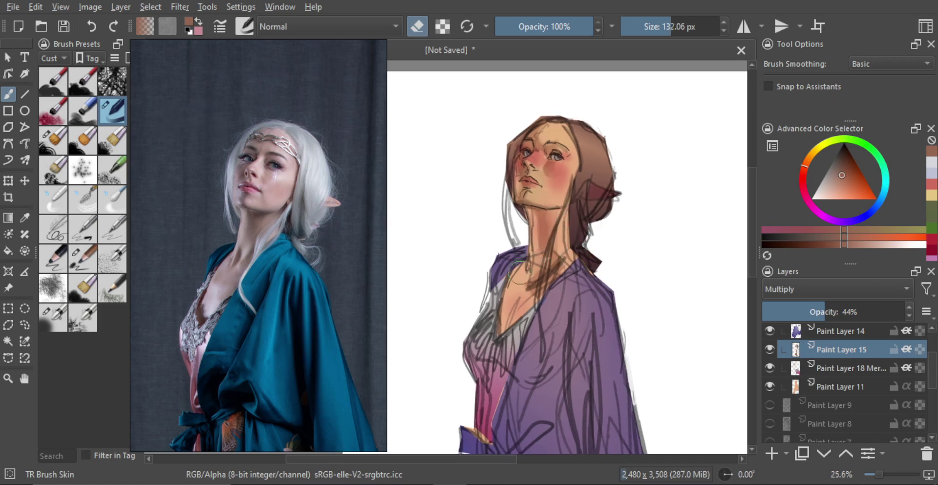
{"action": "scroll", "coordinate": [545, 242], "scroll_direction": "down", "scroll_amount": 2}
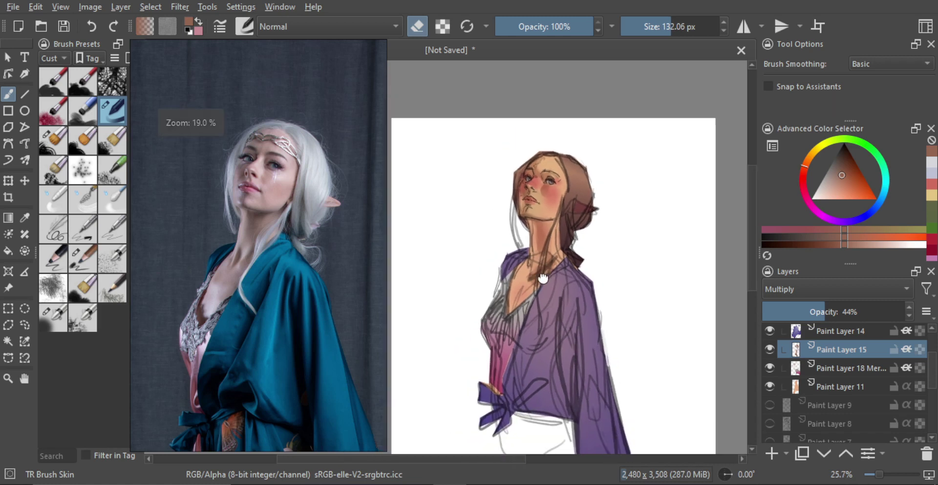
- Raise Paint Layer 15's opacity to 100% and lock its alpha
{"action": "left_click", "coordinate": [861, 312]}
{"action": "left_click_drag", "start_coordinate": [862, 313], "coordinate": [852, 303]}
{"action": "left_click_drag", "start_coordinate": [888, 312], "coordinate": [930, 322]}
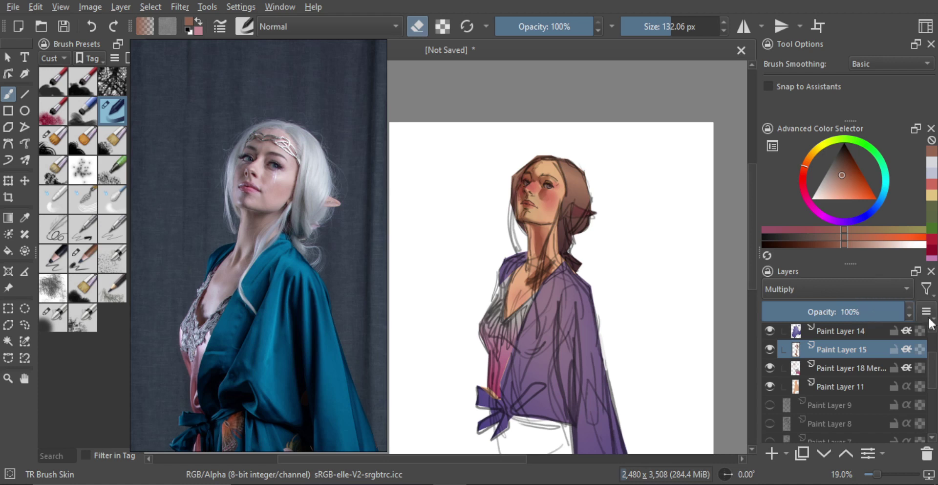
{"action": "left_click", "coordinate": [920, 351]}
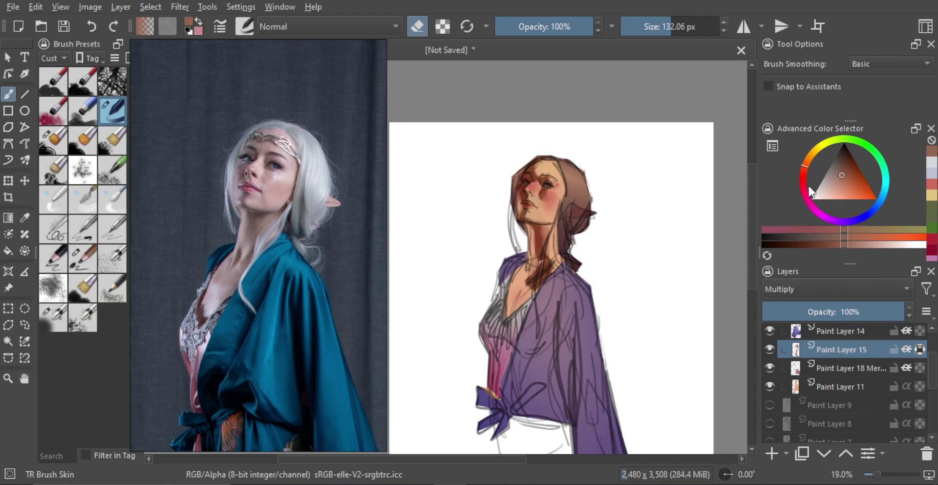
- Try recolouring the locked face and neck shadows with crimson, violet and a darker violet
{"action": "left_click_drag", "start_coordinate": [809, 187], "coordinate": [805, 190]}
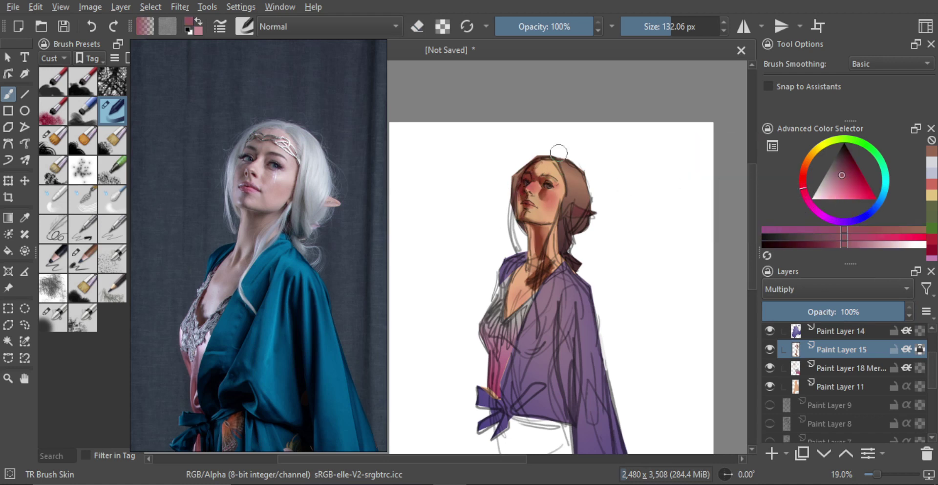
{"action": "left_click", "coordinate": [847, 222]}
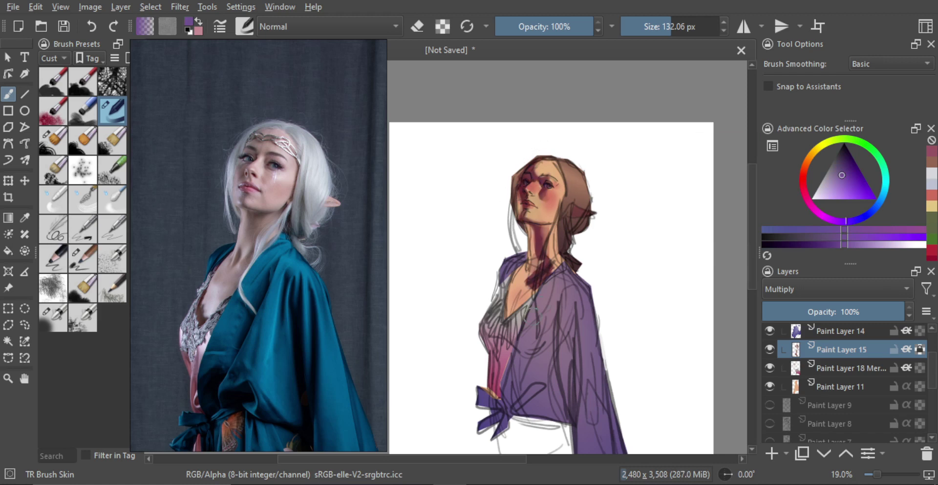
{"action": "left_click_drag", "start_coordinate": [533, 316], "coordinate": [542, 286]}
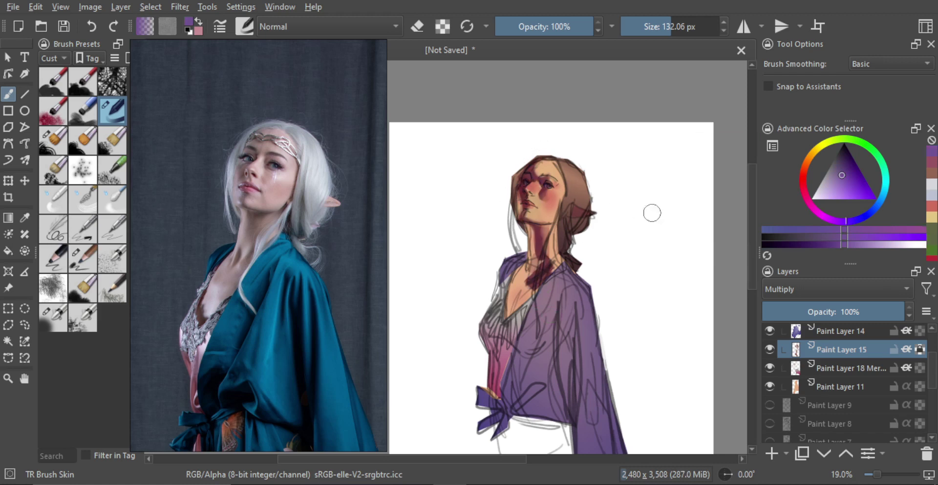
{"action": "left_click", "coordinate": [848, 166]}
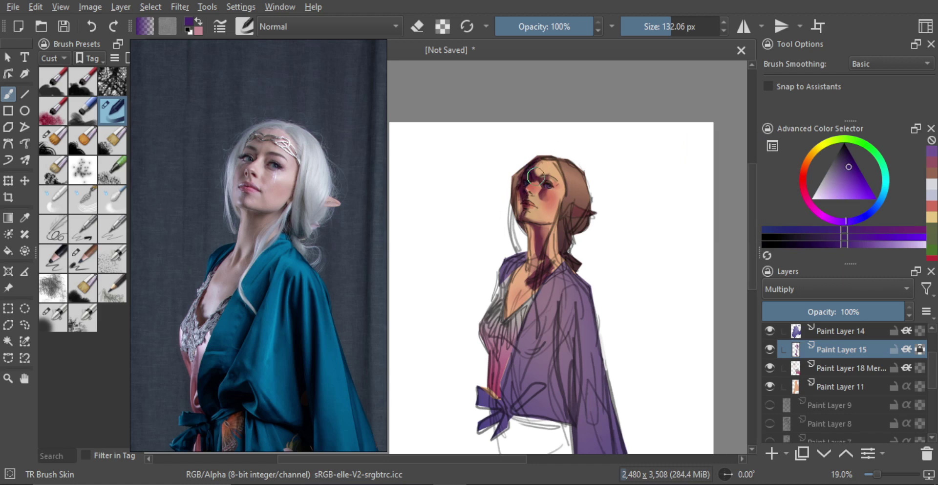
{"action": "left_click_drag", "start_coordinate": [536, 271], "coordinate": [545, 264]}
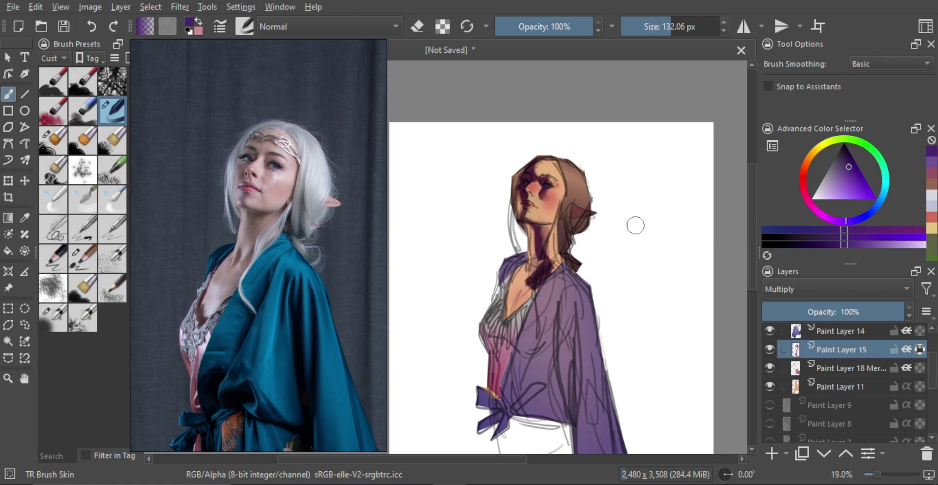
- Shift the colour to a muted greyish blue-violet and recolour the locked shadow shapes with it
{"action": "left_click", "coordinate": [863, 218]}
{"action": "left_click", "coordinate": [843, 159]}
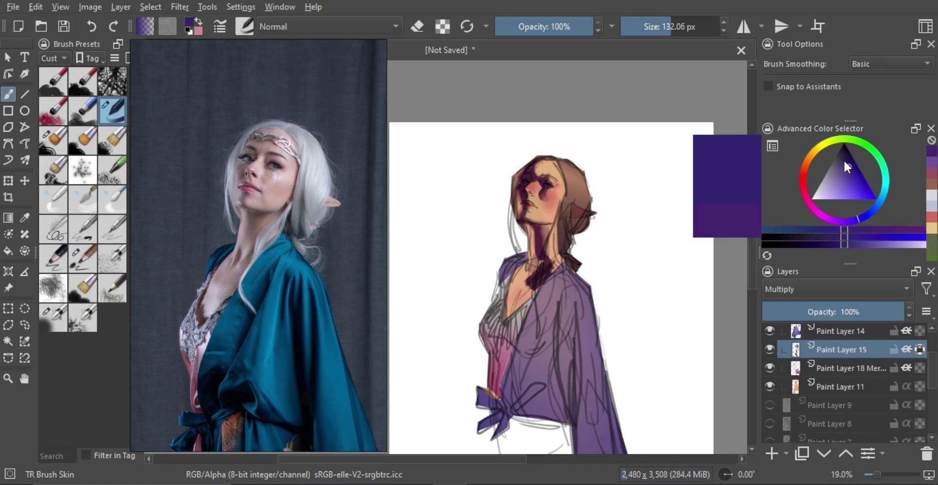
{"action": "left_click", "coordinate": [846, 161]}
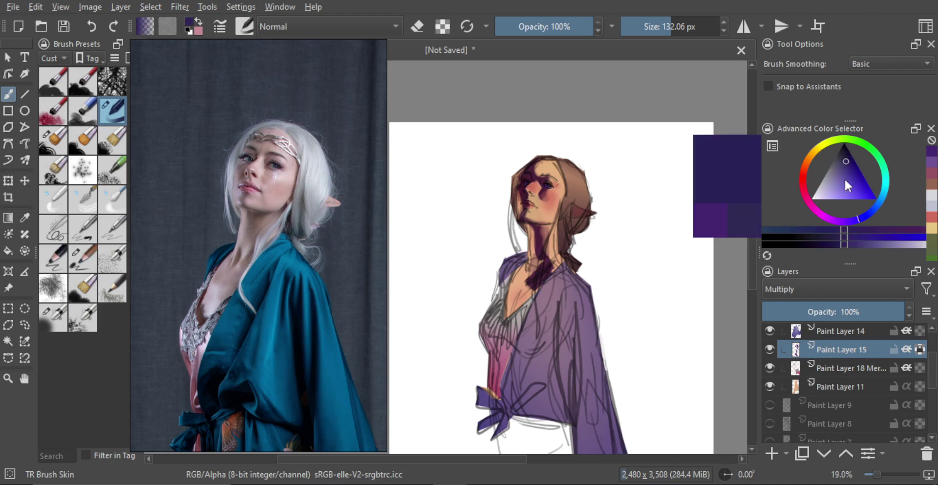
{"action": "left_click", "coordinate": [835, 173]}
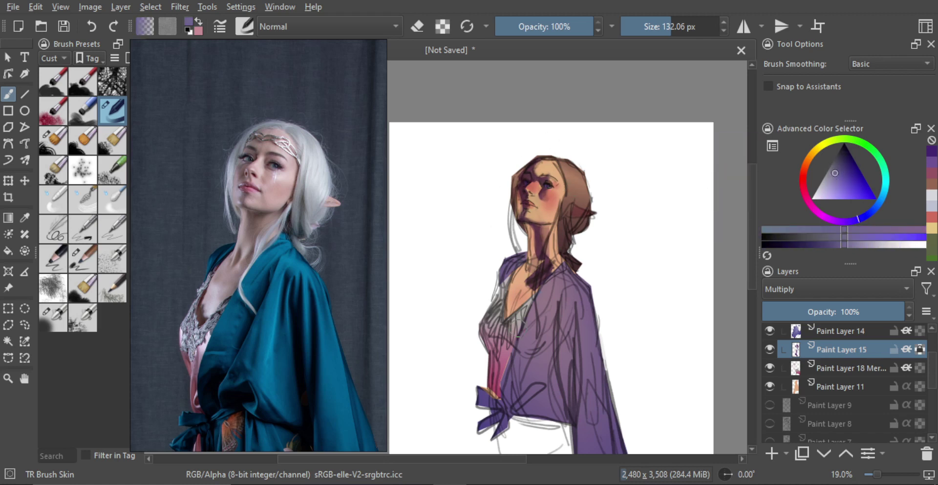
{"action": "key", "text": "shift+BackSpace"}
- Set the shadow layer's opacity to 68% and add a new paint layer above it
{"action": "mouse_move", "coordinate": [886, 311]}
{"action": "left_mouse_down"}
{"action": "mouse_move", "coordinate": [839, 311]}
{"action": "mouse_move", "coordinate": [859, 312]}
{"action": "left_mouse_up"}
{"action": "left_click_drag", "start_coordinate": [540, 216], "coordinate": [591, 205]}
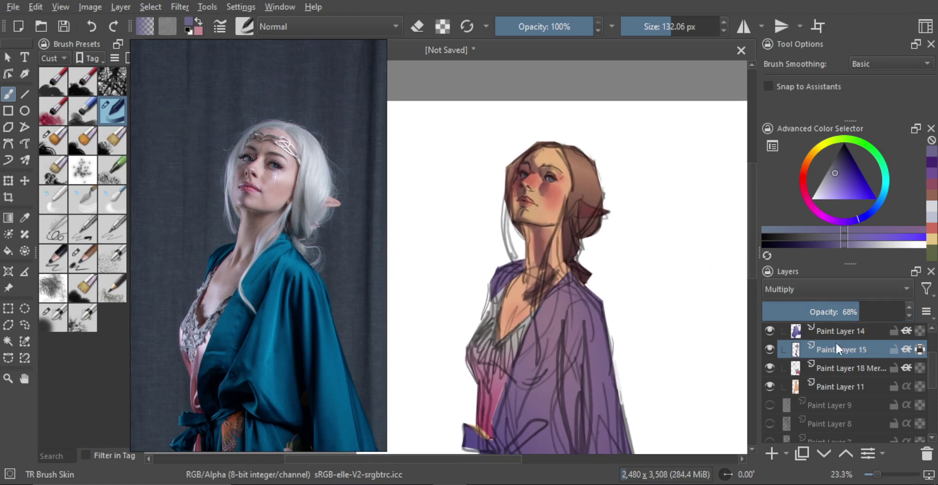
{"action": "left_click", "coordinate": [772, 453]}
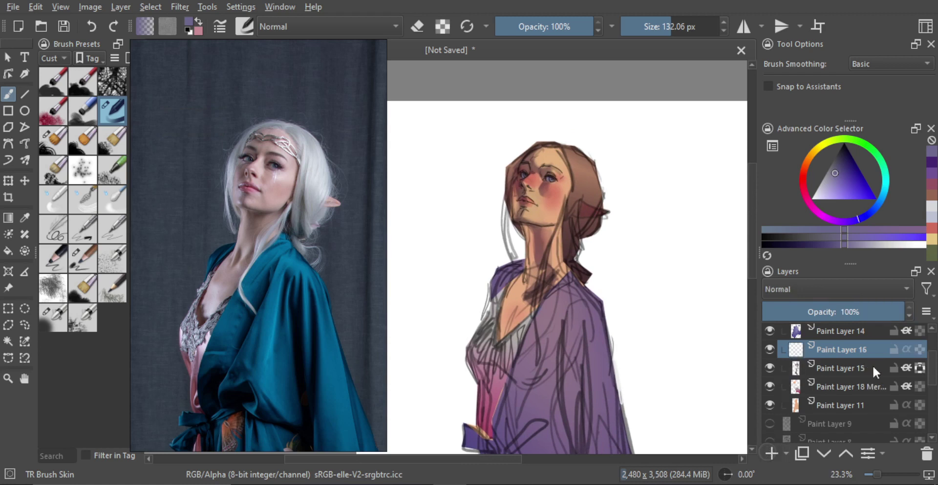
- Try painting pale cream light on the forehead and face on Paint Layer 16
{"action": "scroll", "coordinate": [528, 220], "scroll_direction": "up", "scroll_amount": 1}
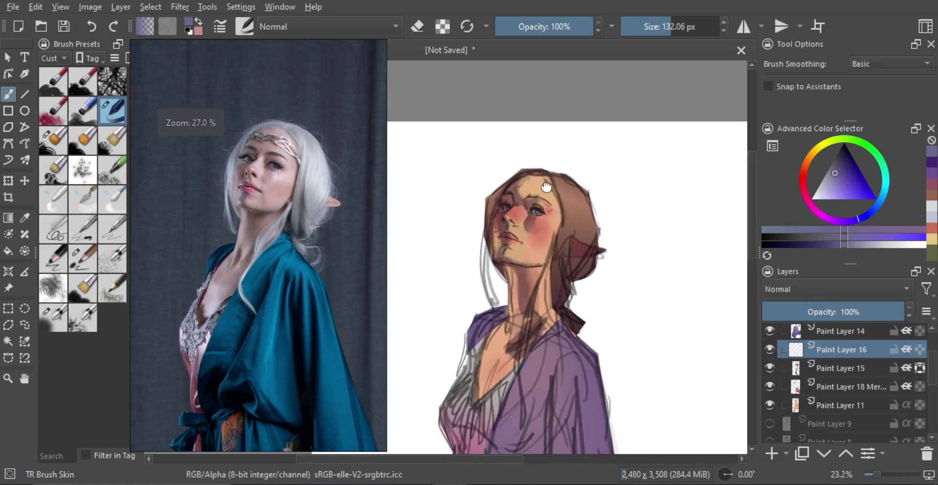
{"action": "key", "text": "alt"}
{"action": "left_click", "coordinate": [525, 223], "text": "alt"}
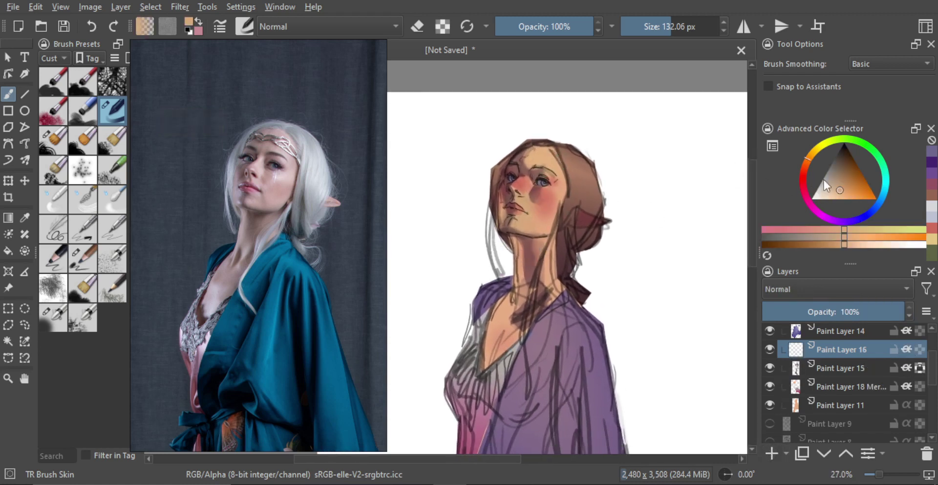
{"action": "left_click_drag", "start_coordinate": [830, 195], "coordinate": [825, 205]}
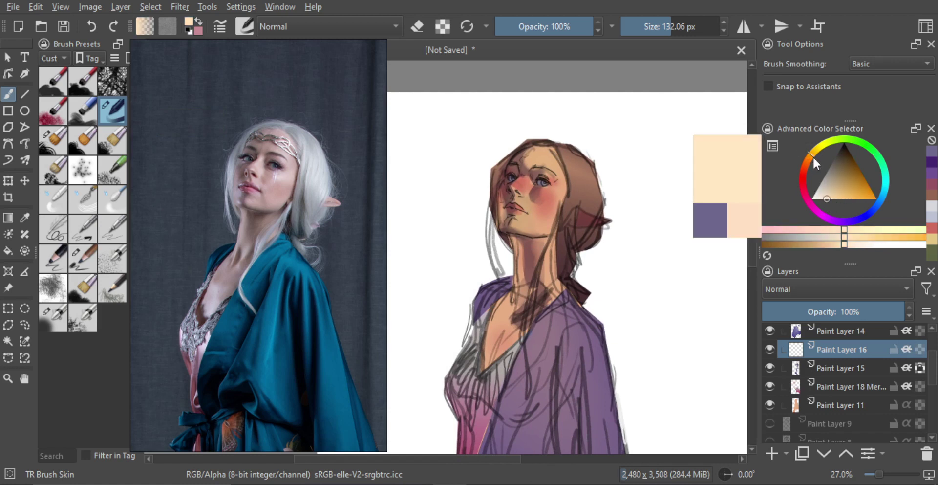
{"action": "mouse_move", "coordinate": [561, 146]}
{"action": "left_mouse_down"}
{"action": "mouse_move", "coordinate": [541, 166]}
{"action": "mouse_move", "coordinate": [552, 154]}
{"action": "mouse_move", "coordinate": [572, 159]}
{"action": "left_mouse_up"}
{"action": "key", "text": "ctrl+z"}
{"action": "mouse_move", "coordinate": [554, 154]}
{"action": "left_mouse_down"}
{"action": "mouse_move", "coordinate": [550, 182]}
{"action": "mouse_move", "coordinate": [570, 176]}
{"action": "mouse_move", "coordinate": [570, 188]}
{"action": "mouse_move", "coordinate": [539, 192]}
{"action": "mouse_move", "coordinate": [535, 179]}
{"action": "mouse_move", "coordinate": [520, 187]}
{"action": "mouse_move", "coordinate": [535, 179]}
{"action": "mouse_move", "coordinate": [525, 179]}
{"action": "mouse_move", "coordinate": [519, 187]}
{"action": "mouse_move", "coordinate": [541, 179]}
{"action": "mouse_move", "coordinate": [525, 179]}
{"action": "mouse_move", "coordinate": [537, 214]}
{"action": "mouse_move", "coordinate": [525, 202]}
{"action": "mouse_move", "coordinate": [532, 222]}
{"action": "mouse_move", "coordinate": [516, 225]}
{"action": "mouse_move", "coordinate": [530, 227]}
{"action": "mouse_move", "coordinate": [523, 221]}
{"action": "mouse_move", "coordinate": [556, 195]}
{"action": "left_mouse_up"}
{"action": "key", "text": "ctrl+z"}
{"action": "key", "text": "ctrl+z"}
{"action": "key", "text": "ctrl+z"}
- Sample the light peach skin tone and paint it over the lit areas of the face and neck
{"action": "left_click", "coordinate": [556, 199], "text": "alt"}
{"action": "left_click", "coordinate": [554, 196], "text": "alt"}
{"action": "mouse_move", "coordinate": [552, 198]}
{"action": "left_mouse_down"}
{"action": "mouse_move", "coordinate": [537, 222]}
{"action": "mouse_move", "coordinate": [551, 215]}
{"action": "mouse_move", "coordinate": [540, 270]}
{"action": "left_mouse_up"}
{"action": "key", "text": "ctrl+z"}
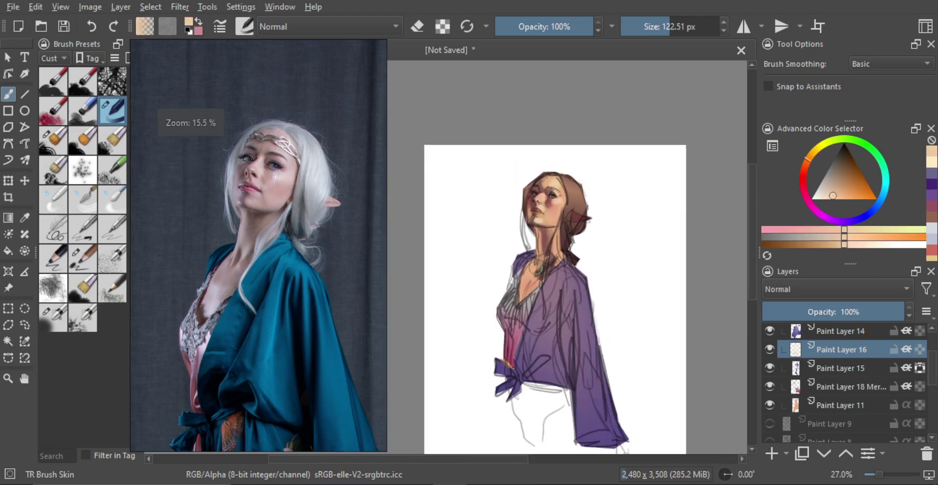
{"action": "mouse_move", "coordinate": [558, 238]}
{"action": "left_mouse_down"}
{"action": "mouse_move", "coordinate": [590, 194]}
{"action": "mouse_move", "coordinate": [543, 211]}
{"action": "mouse_move", "coordinate": [572, 171]}
{"action": "mouse_move", "coordinate": [550, 230]}
{"action": "mouse_move", "coordinate": [561, 202]}
{"action": "left_mouse_up"}
{"action": "scroll", "coordinate": [590, 194], "scroll_direction": "up", "scroll_amount": 3}
{"action": "scroll", "coordinate": [563, 202], "scroll_direction": "down", "scroll_amount": 3}
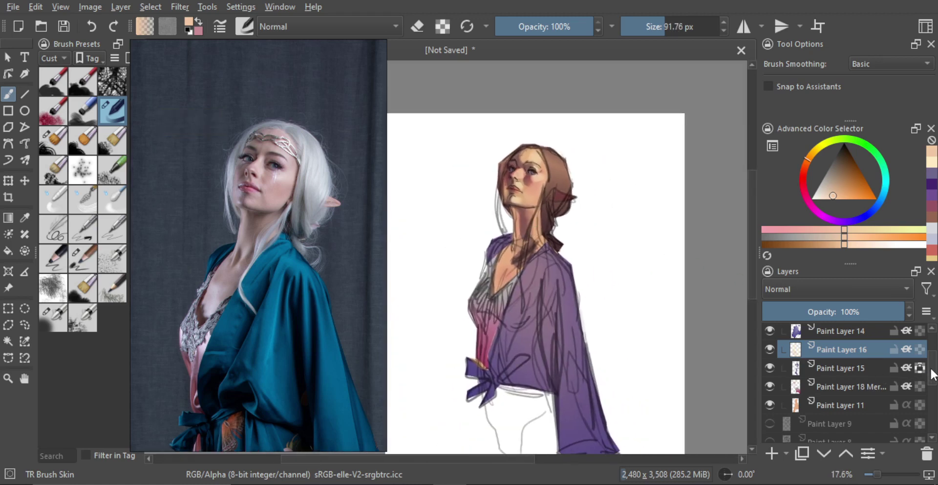
- Toggle the visibility of the Paint Layer 10 sketch to examine the colours with and without line art
{"action": "scroll", "coordinate": [901, 342], "scroll_direction": "up", "scroll_amount": 3}
{"action": "left_click", "coordinate": [771, 333]}
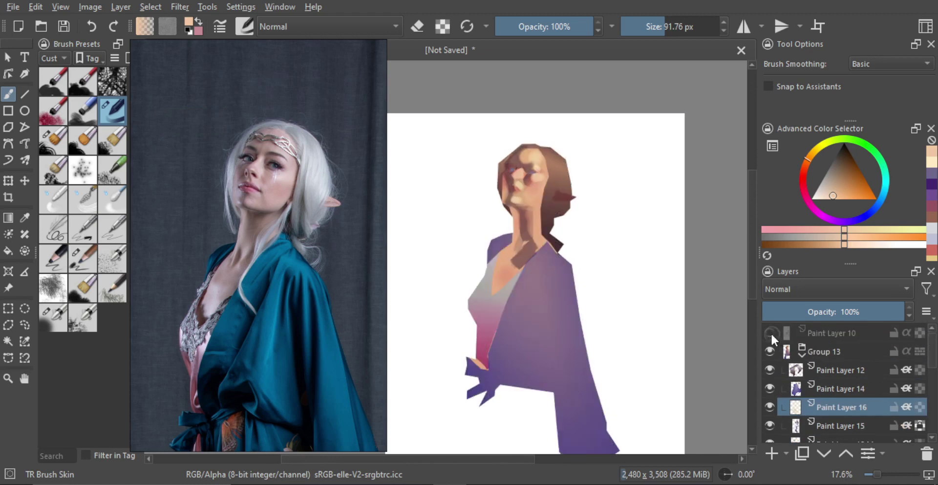
{"action": "left_click", "coordinate": [771, 332]}
{"action": "left_click", "coordinate": [770, 332]}
{"action": "left_click", "coordinate": [770, 332]}
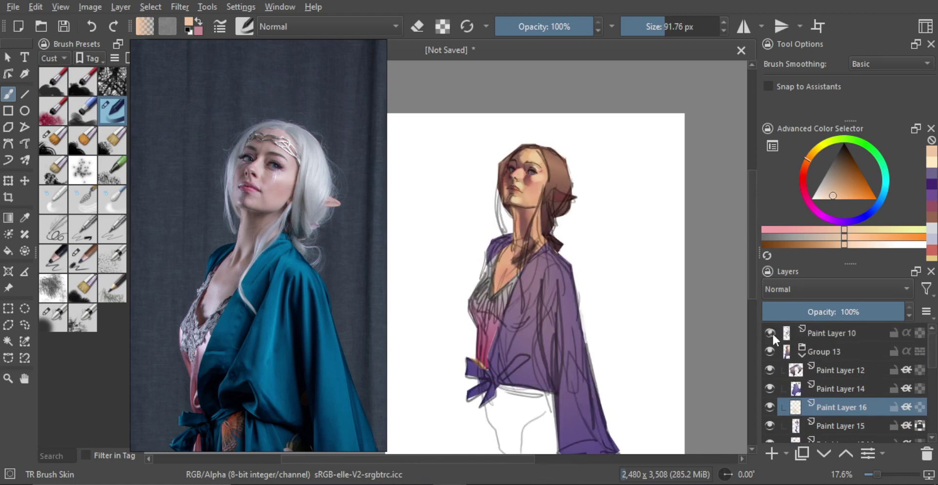
- Add a new paint layer and place it above Group 13, directly under the sketch layer
{"action": "left_click", "coordinate": [817, 348]}
{"action": "left_click", "coordinate": [772, 452]}
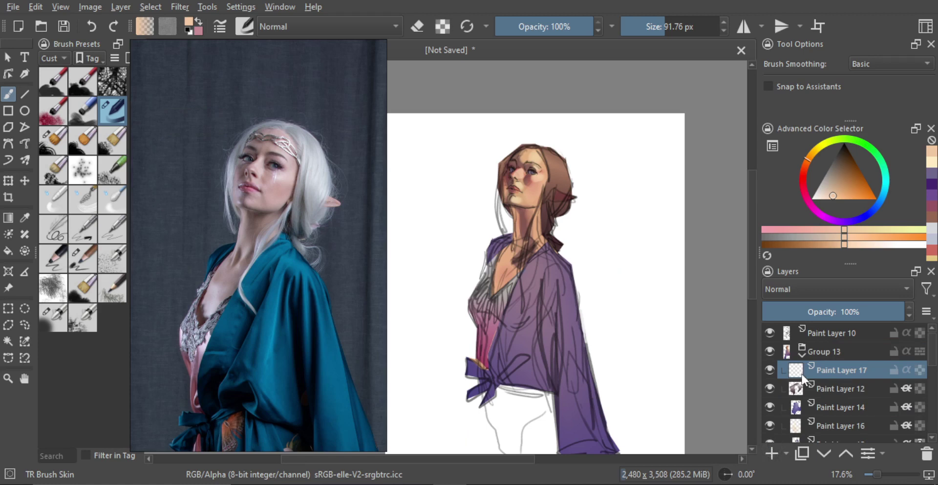
{"action": "left_click_drag", "start_coordinate": [800, 359], "coordinate": [804, 346]}
- Model the nose on Paint Layer 17 with sampled peach and muted red tones, using a brush of about 20 px
{"action": "scroll", "coordinate": [552, 172], "scroll_direction": "up", "scroll_amount": 3}
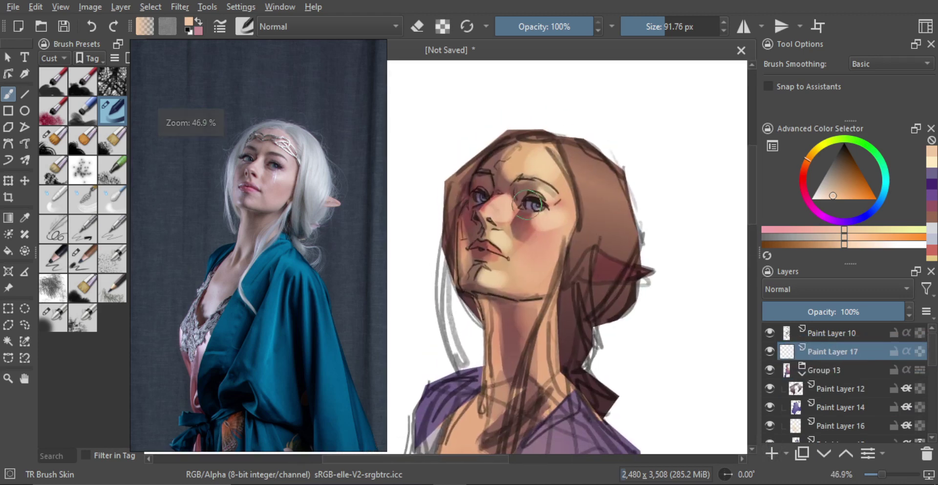
{"action": "scroll", "coordinate": [280, 171], "scroll_direction": "up", "scroll_amount": 4}
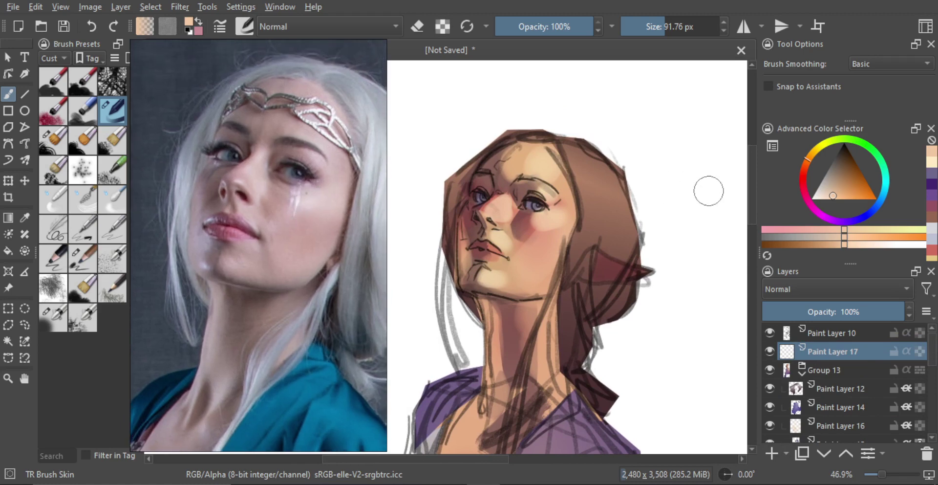
{"action": "scroll", "coordinate": [544, 184], "scroll_direction": "up", "scroll_amount": 2}
{"action": "mouse_move", "coordinate": [544, 183]}
{"action": "left_mouse_down"}
{"action": "mouse_move", "coordinate": [549, 208]}
{"action": "mouse_move", "coordinate": [469, 205]}
{"action": "mouse_move", "coordinate": [532, 204]}
{"action": "mouse_move", "coordinate": [515, 205]}
{"action": "left_mouse_up"}
{"action": "mouse_move", "coordinate": [521, 209]}
{"action": "left_mouse_down"}
{"action": "mouse_move", "coordinate": [527, 215]}
{"action": "mouse_move", "coordinate": [512, 205]}
{"action": "mouse_move", "coordinate": [519, 190]}
{"action": "mouse_move", "coordinate": [547, 172]}
{"action": "mouse_move", "coordinate": [512, 192]}
{"action": "mouse_move", "coordinate": [523, 192]}
{"action": "left_mouse_up"}
{"action": "left_click", "coordinate": [523, 184], "text": "ctrl"}
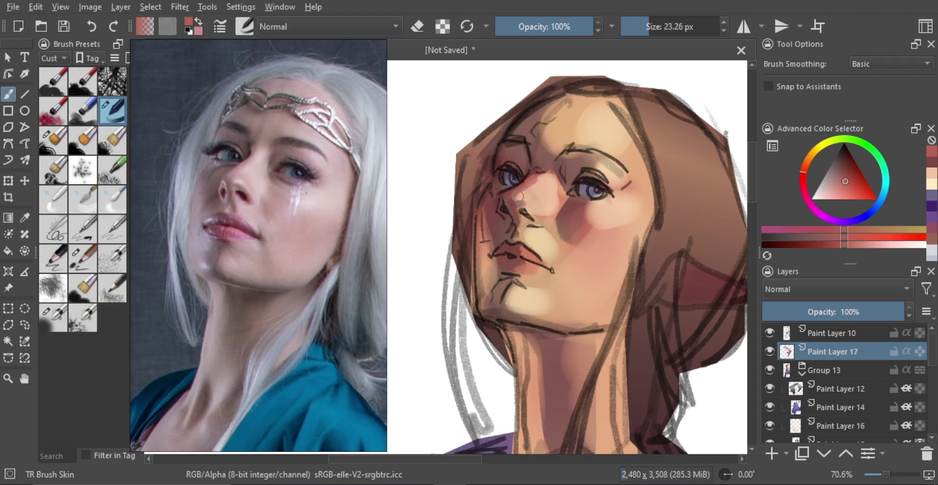
{"action": "left_click_drag", "start_coordinate": [537, 207], "coordinate": [542, 214]}
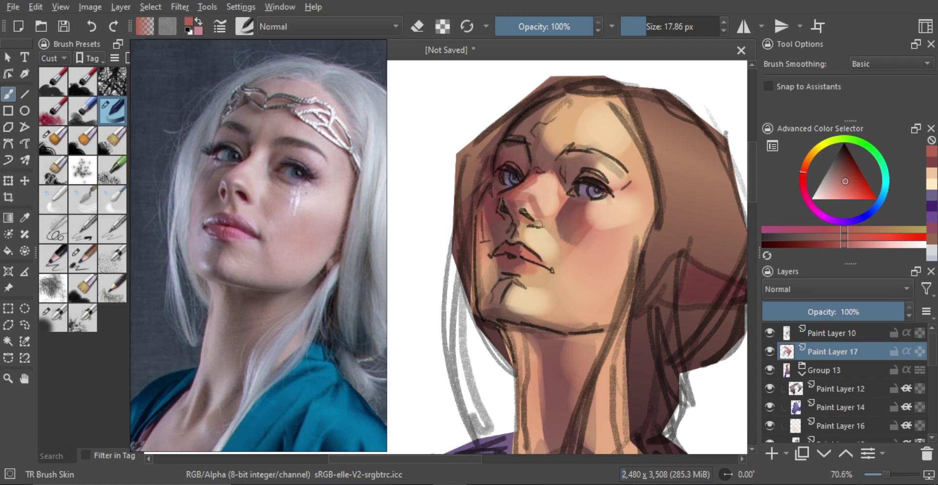
{"action": "left_click_drag", "start_coordinate": [537, 224], "coordinate": [523, 204]}
{"action": "mouse_move", "coordinate": [547, 186]}
{"action": "left_mouse_down"}
{"action": "mouse_move", "coordinate": [554, 208]}
{"action": "mouse_move", "coordinate": [565, 186]}
{"action": "mouse_move", "coordinate": [540, 209]}
{"action": "mouse_move", "coordinate": [519, 210]}
{"action": "mouse_move", "coordinate": [534, 215]}
{"action": "mouse_move", "coordinate": [504, 209]}
{"action": "mouse_move", "coordinate": [525, 209]}
{"action": "left_mouse_up"}
- Paint dark maroon accents beside the nose, and pale tan between the nose and upper lip
{"action": "left_click", "coordinate": [505, 213], "text": "ctrl"}
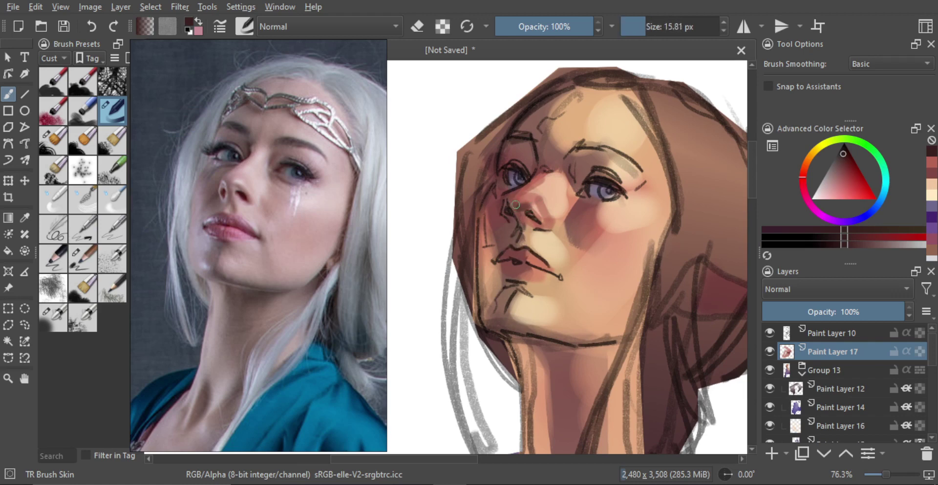
{"action": "key", "text": "ctrl"}
{"action": "scroll", "coordinate": [520, 202], "scroll_direction": "down", "scroll_amount": 2}
{"action": "mouse_move", "coordinate": [543, 216]}
{"action": "left_mouse_down"}
{"action": "mouse_move", "coordinate": [536, 246]}
{"action": "mouse_move", "coordinate": [532, 189]}
{"action": "mouse_move", "coordinate": [561, 210]}
{"action": "mouse_move", "coordinate": [563, 238]}
{"action": "mouse_move", "coordinate": [526, 261]}
{"action": "left_mouse_up"}
{"action": "left_click", "coordinate": [524, 260], "text": "ctrl"}
{"action": "left_click", "coordinate": [545, 258], "text": "ctrl"}
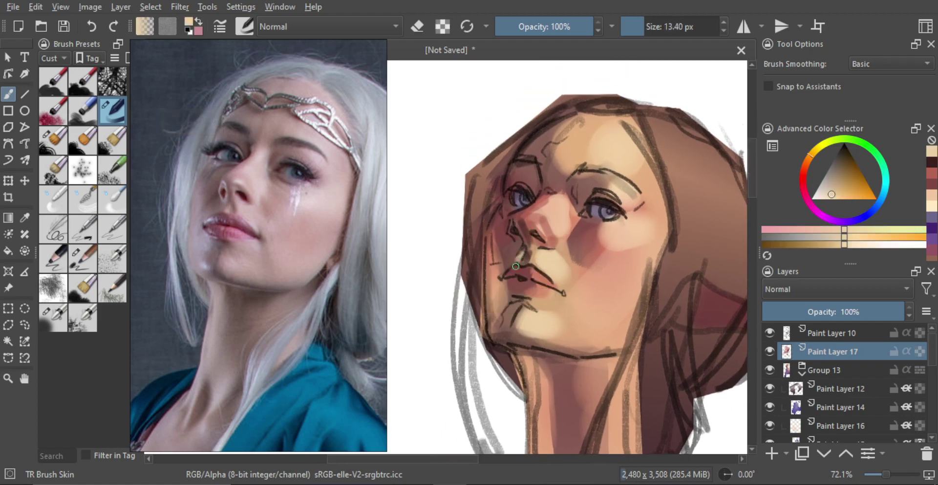
{"action": "left_click_drag", "start_coordinate": [556, 252], "coordinate": [519, 310], "text": "ctrl"}
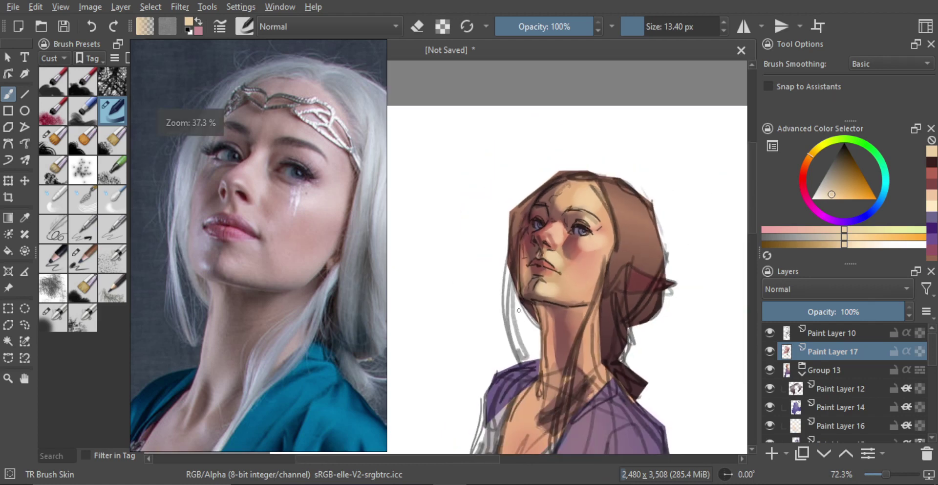
{"action": "left_click_drag", "start_coordinate": [566, 259], "coordinate": [581, 283], "text": "ctrl"}
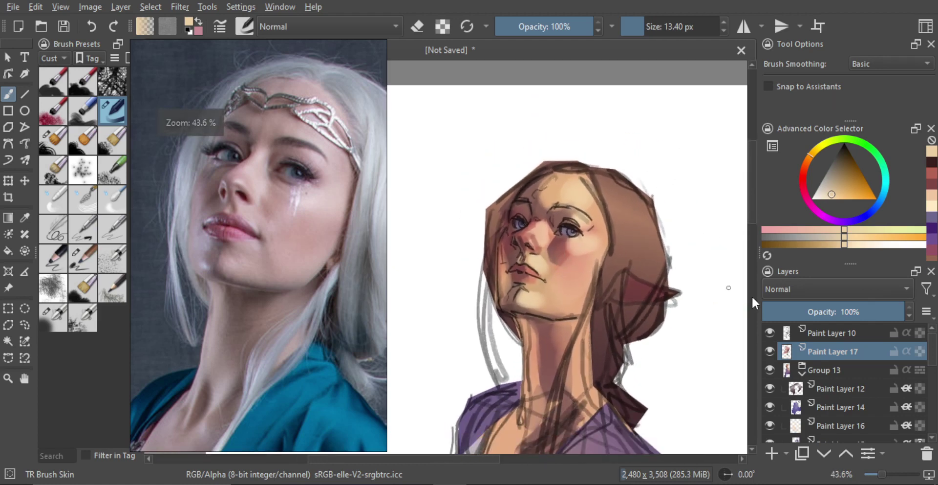
- Move Paint Layer 17 above the Paint Layer 10 sketch and paint the upper lip with a sampled dark red
{"action": "left_click_drag", "start_coordinate": [790, 352], "coordinate": [783, 307]}
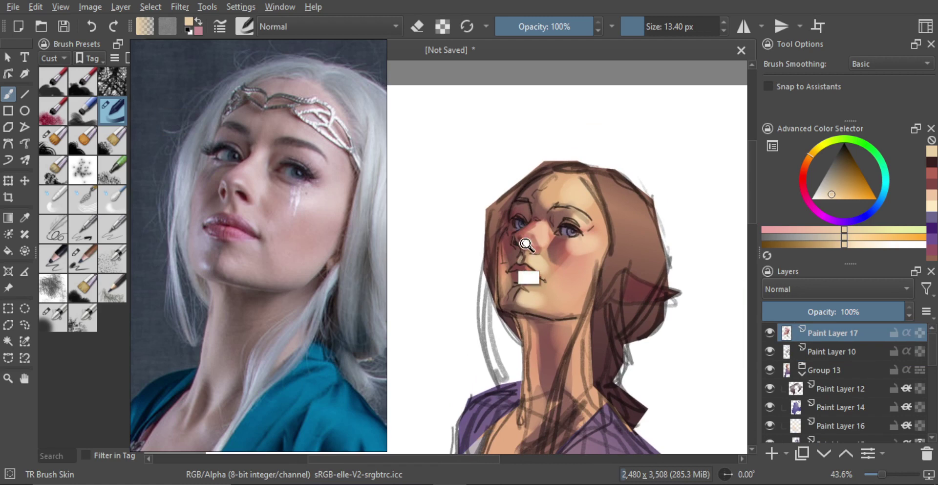
{"action": "scroll", "coordinate": [526, 244], "scroll_direction": "up", "scroll_amount": 4}
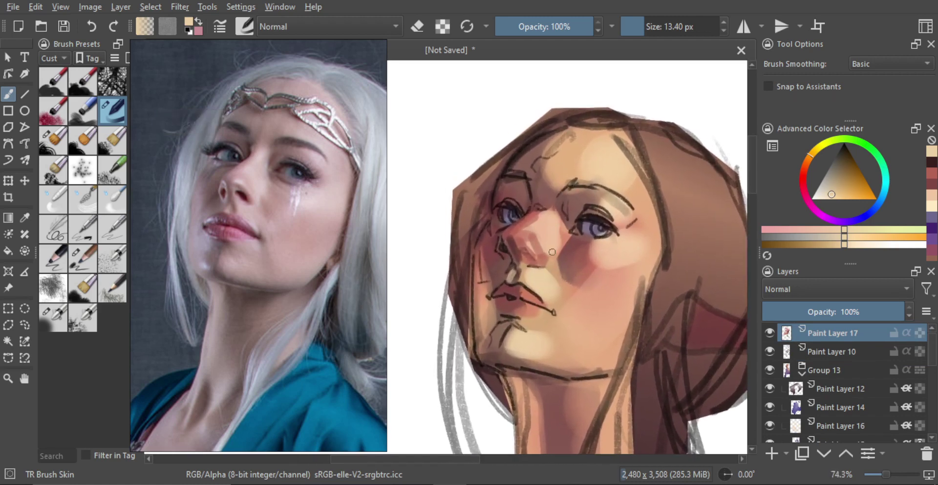
{"action": "left_click_drag", "start_coordinate": [544, 241], "coordinate": [552, 220]}
{"action": "left_click", "coordinate": [513, 266], "text": "ctrl"}
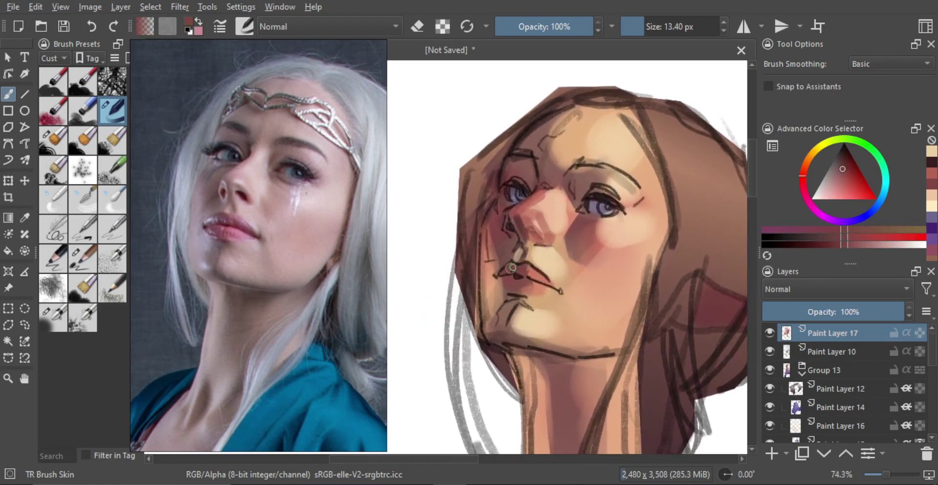
{"action": "left_click_drag", "start_coordinate": [507, 271], "coordinate": [510, 270]}
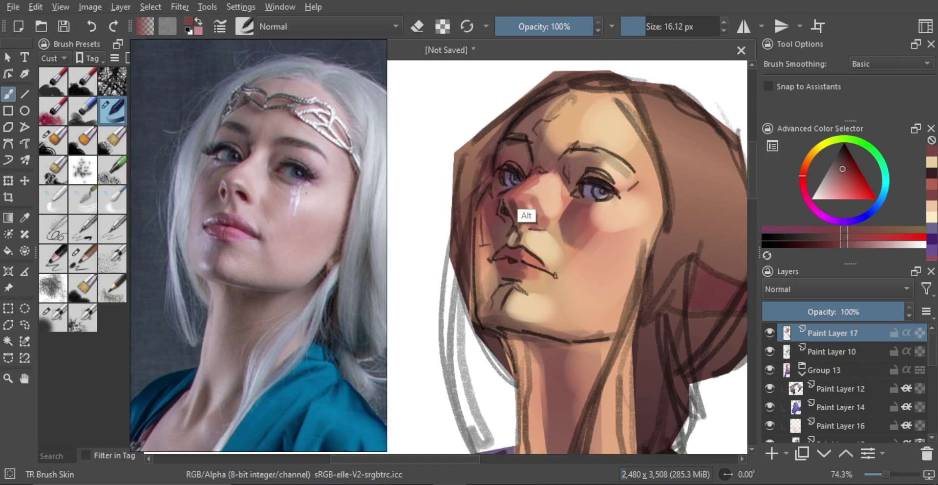
- Sample the muted red and refine the lips with a brush of about 13 px
{"action": "left_click", "coordinate": [516, 224], "text": "ctrl"}
{"action": "key", "text": "["}
{"action": "left_click_drag", "start_coordinate": [511, 266], "coordinate": [552, 313]}
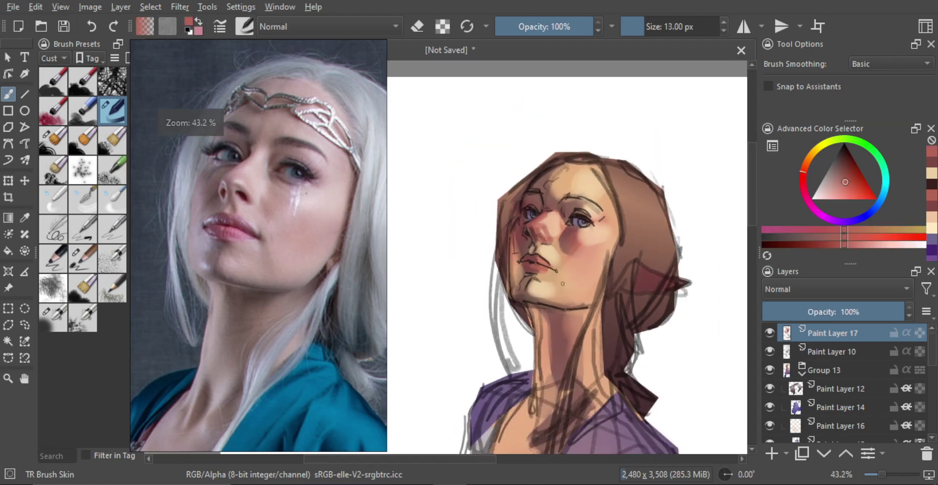
- Paint a pale greyish-pink rim light down the shadowed far cheek towards the chin
{"action": "mouse_move", "coordinate": [556, 277]}
{"action": "left_mouse_down"}
{"action": "mouse_move", "coordinate": [575, 251]}
{"action": "mouse_move", "coordinate": [524, 267]}
{"action": "mouse_move", "coordinate": [538, 245]}
{"action": "mouse_move", "coordinate": [534, 257]}
{"action": "mouse_move", "coordinate": [501, 256]}
{"action": "mouse_move", "coordinate": [490, 231]}
{"action": "mouse_move", "coordinate": [492, 264]}
{"action": "left_mouse_up"}
{"action": "scroll", "coordinate": [560, 259], "scroll_direction": "up", "scroll_amount": 2}
{"action": "left_click", "coordinate": [469, 254], "text": "ctrl"}
{"action": "key", "text": "ctrl+z"}
{"action": "key", "text": "ctrl+z"}
{"action": "left_click", "coordinate": [491, 254], "text": "alt"}
{"action": "key", "text": "ctrl+z"}
{"action": "left_click_drag", "start_coordinate": [489, 231], "coordinate": [491, 264]}
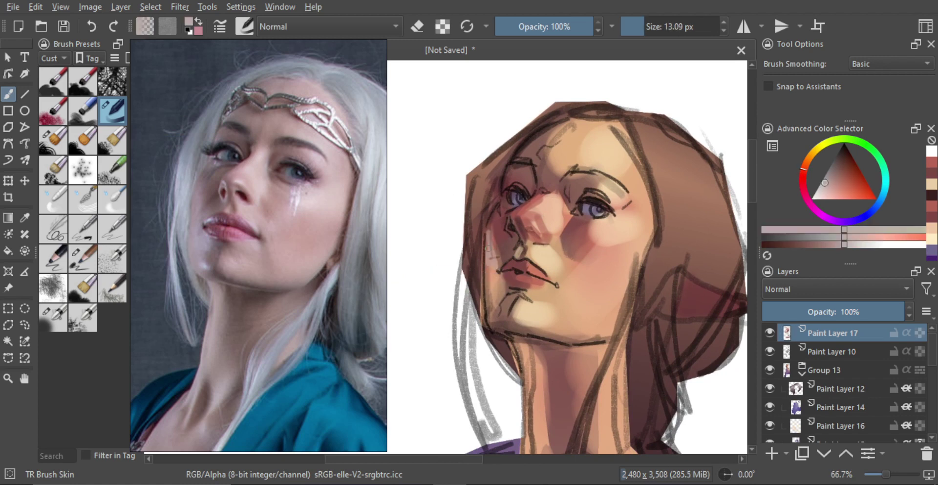
{"action": "mouse_move", "coordinate": [488, 229]}
{"action": "left_mouse_down"}
{"action": "mouse_move", "coordinate": [487, 262]}
{"action": "mouse_move", "coordinate": [505, 258]}
{"action": "mouse_move", "coordinate": [488, 278]}
{"action": "mouse_move", "coordinate": [493, 288]}
{"action": "mouse_move", "coordinate": [496, 269]}
{"action": "left_mouse_up"}
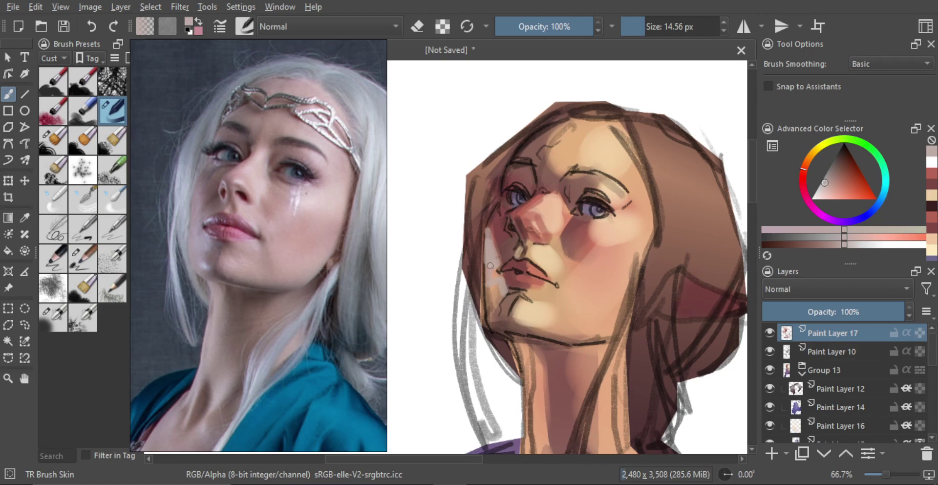
- Lighten the far cheek's rim light with near-white pink and refine its shape down to the jaw
{"action": "left_click", "coordinate": [452, 273], "text": "ctrl"}
{"action": "mouse_move", "coordinate": [489, 245]}
{"action": "left_mouse_down"}
{"action": "mouse_move", "coordinate": [490, 275]}
{"action": "mouse_move", "coordinate": [488, 236]}
{"action": "mouse_move", "coordinate": [488, 312]}
{"action": "left_mouse_up"}
{"action": "left_click", "coordinate": [489, 249], "text": "ctrl"}
{"action": "left_click", "coordinate": [490, 244], "text": "ctrl"}
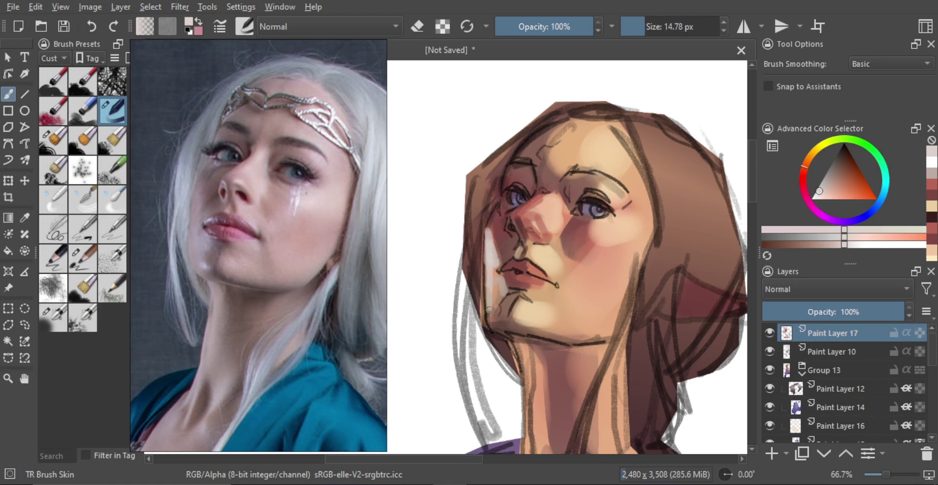
{"action": "mouse_move", "coordinate": [503, 278]}
{"action": "left_mouse_down"}
{"action": "mouse_move", "coordinate": [508, 296]}
{"action": "mouse_move", "coordinate": [493, 305]}
{"action": "mouse_move", "coordinate": [507, 282]}
{"action": "mouse_move", "coordinate": [508, 307]}
{"action": "mouse_move", "coordinate": [492, 285]}
{"action": "mouse_move", "coordinate": [502, 235]}
{"action": "mouse_move", "coordinate": [494, 264]}
{"action": "mouse_move", "coordinate": [510, 257]}
{"action": "mouse_move", "coordinate": [500, 255]}
{"action": "mouse_move", "coordinate": [508, 244]}
{"action": "left_mouse_up"}
{"action": "key", "text": "e"}
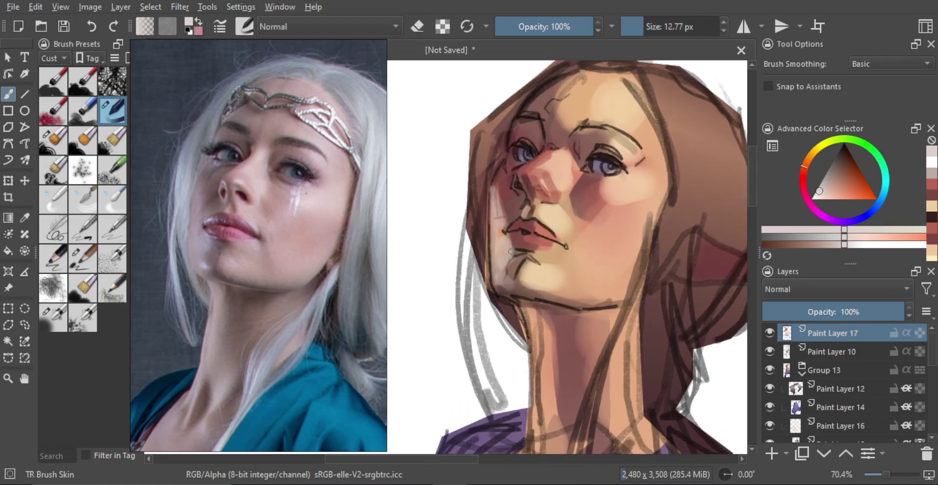
- Sample white and paint small highlights on the upper lip, the chin and the side of the nose
{"action": "left_click", "coordinate": [417, 264], "text": "ctrl"}
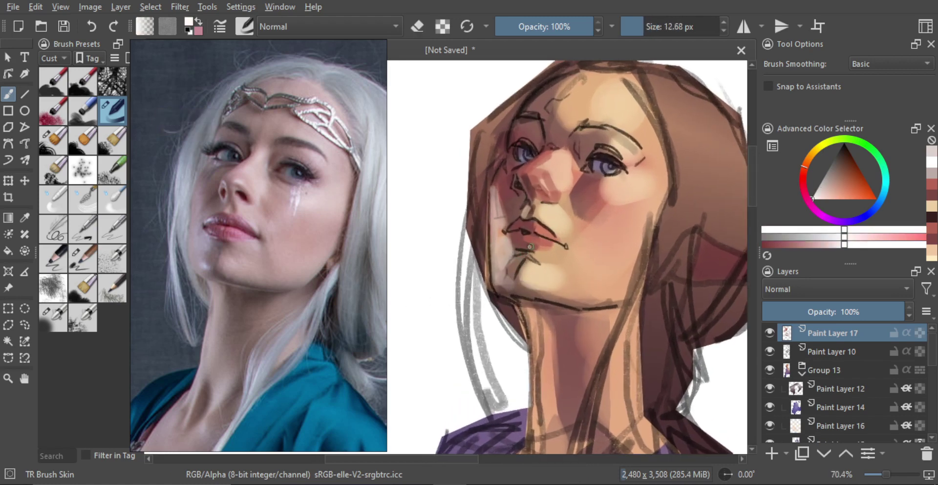
{"action": "mouse_move", "coordinate": [517, 244]}
{"action": "left_mouse_down"}
{"action": "mouse_move", "coordinate": [509, 227]}
{"action": "mouse_move", "coordinate": [525, 226]}
{"action": "left_mouse_up"}
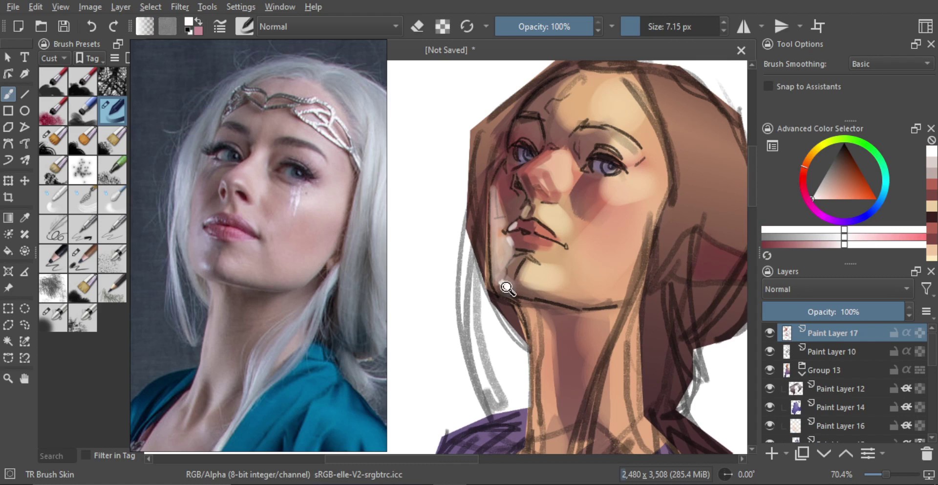
{"action": "left_click_drag", "start_coordinate": [518, 220], "coordinate": [514, 247]}
{"action": "mouse_move", "coordinate": [513, 246]}
{"action": "left_mouse_down", "text": "ctrl"}
{"action": "mouse_move", "coordinate": [513, 237]}
{"action": "mouse_move", "coordinate": [522, 245]}
{"action": "mouse_move", "coordinate": [515, 243]}
{"action": "left_mouse_up", "text": "ctrl"}
{"action": "left_click_drag", "start_coordinate": [511, 211], "coordinate": [512, 215], "text": "shift"}
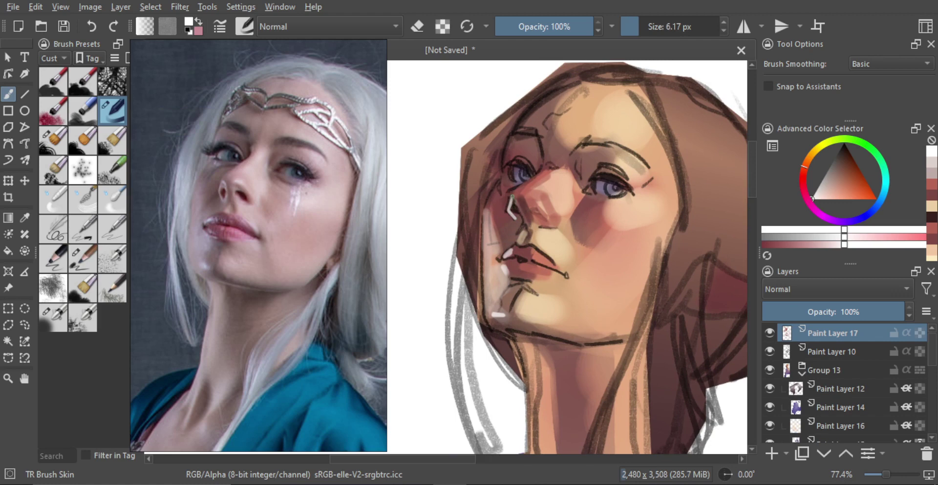
- Extend the white highlights around the far side of the nose and beside the far eye
{"action": "mouse_move", "coordinate": [535, 216]}
{"action": "left_mouse_down", "text": "ctrl"}
{"action": "mouse_move", "coordinate": [537, 278]}
{"action": "mouse_move", "coordinate": [557, 276]}
{"action": "mouse_move", "coordinate": [555, 187]}
{"action": "mouse_move", "coordinate": [585, 216]}
{"action": "left_mouse_up", "text": "ctrl"}
{"action": "left_click_drag", "start_coordinate": [527, 258], "coordinate": [514, 235], "text": "ctrl"}
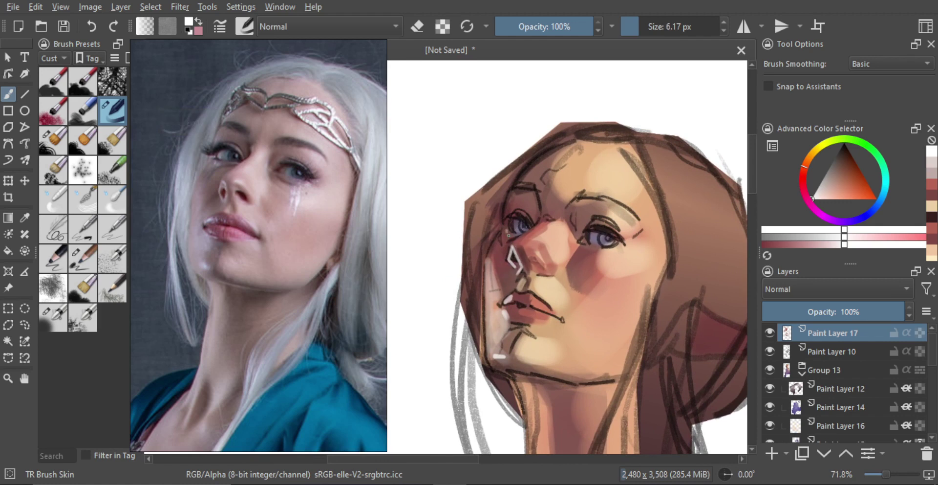
{"action": "left_click_drag", "start_coordinate": [519, 219], "coordinate": [507, 220], "text": "shift"}
{"action": "left_click_drag", "start_coordinate": [501, 224], "coordinate": [506, 222], "text": "shift"}
{"action": "key", "text": "ctrl+z"}
{"action": "left_click_drag", "start_coordinate": [507, 211], "coordinate": [526, 294], "text": "ctrl"}
{"action": "left_click_drag", "start_coordinate": [552, 241], "coordinate": [570, 186], "text": "ctrl"}
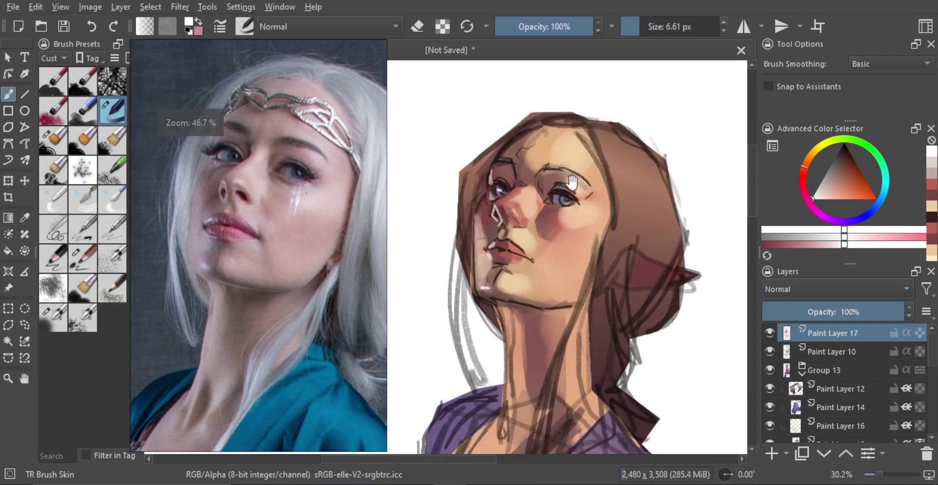
- Strengthen the white rim highlights along the far cheek and near the mouth with a 13.31 px brush
{"action": "mouse_move", "coordinate": [516, 256]}
{"action": "left_mouse_down", "text": "ctrl"}
{"action": "mouse_move", "coordinate": [517, 241]}
{"action": "mouse_move", "coordinate": [496, 250]}
{"action": "left_mouse_up", "text": "ctrl"}
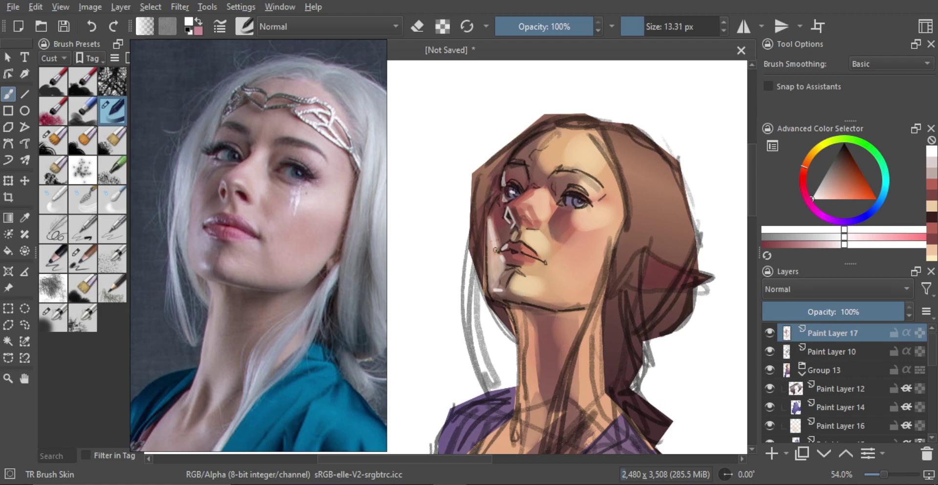
{"action": "left_click_drag", "start_coordinate": [527, 223], "coordinate": [499, 313], "text": "ctrl"}
{"action": "left_click_drag", "start_coordinate": [537, 243], "coordinate": [551, 231], "text": "ctrl"}
{"action": "left_click_drag", "start_coordinate": [531, 246], "coordinate": [554, 197], "text": "ctrl"}
- Define the nostril and underside of the nose with near-black sampled from the eye and with light peach
{"action": "left_click", "coordinate": [604, 173], "text": "alt"}
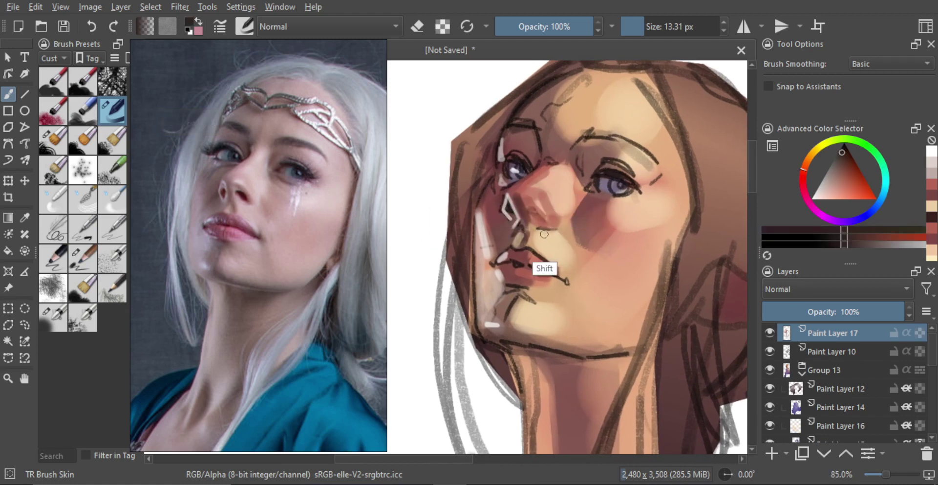
{"action": "left_click_drag", "start_coordinate": [545, 232], "coordinate": [528, 231], "text": "shift"}
{"action": "mouse_move", "coordinate": [536, 201]}
{"action": "left_mouse_down", "text": "shift"}
{"action": "mouse_move", "coordinate": [538, 228]}
{"action": "mouse_move", "coordinate": [533, 222]}
{"action": "left_mouse_up", "text": "shift"}
{"action": "left_click", "coordinate": [546, 192], "text": "alt"}
{"action": "left_click", "coordinate": [536, 231], "text": "alt"}
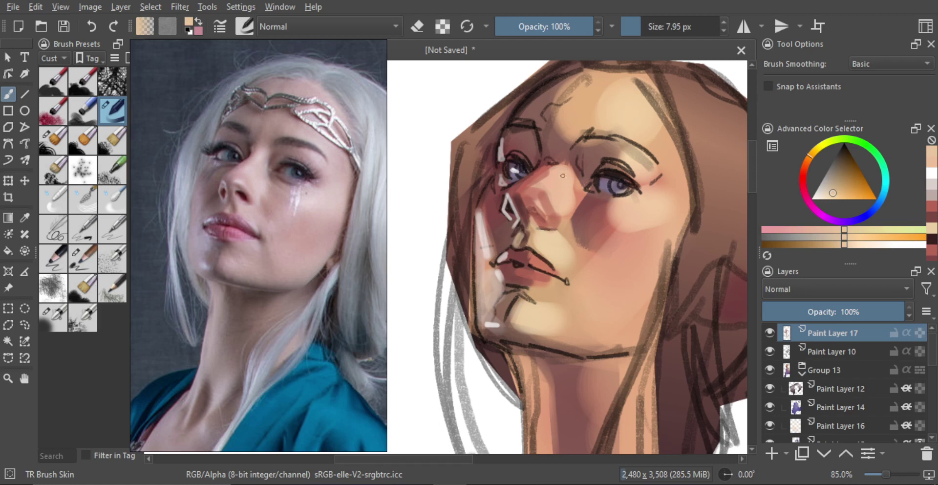
{"action": "left_click", "coordinate": [615, 198], "text": "alt"}
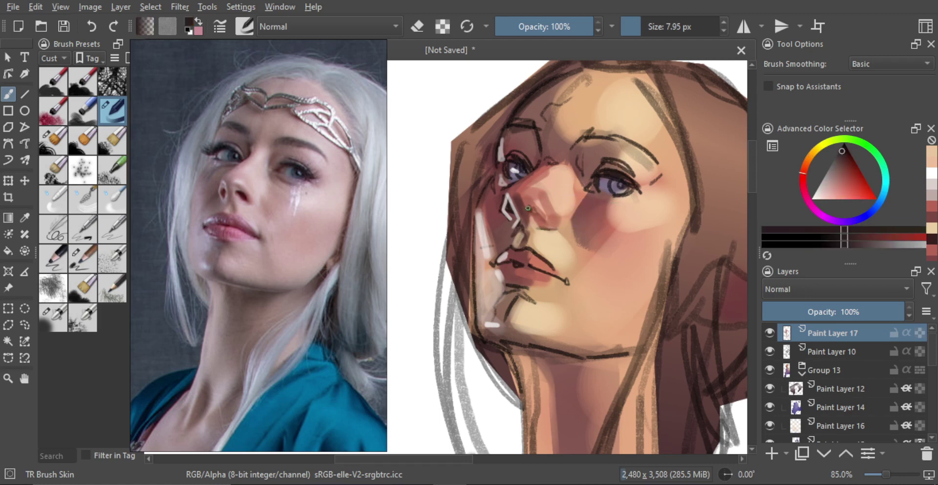
{"action": "left_click_drag", "start_coordinate": [528, 208], "coordinate": [548, 219]}
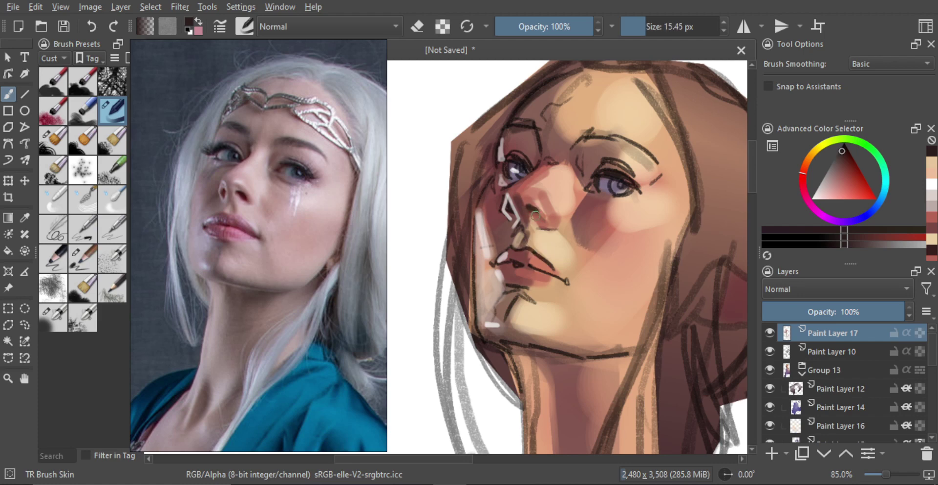
- Refine the underside of the nose and the nostril with sampled light peach and dark red, using a 12.28 px brush
{"action": "mouse_move", "coordinate": [541, 219]}
{"action": "left_mouse_down"}
{"action": "mouse_move", "coordinate": [536, 210]}
{"action": "mouse_move", "coordinate": [541, 304]}
{"action": "left_mouse_up"}
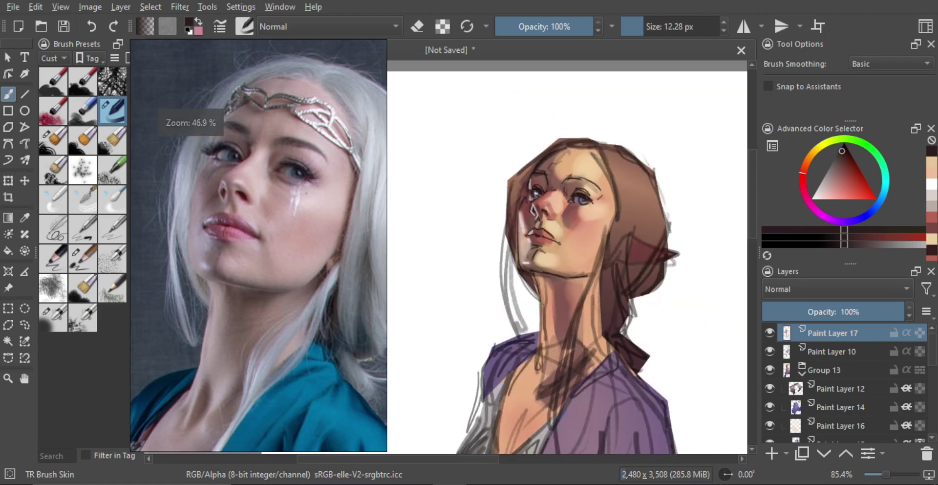
{"action": "scroll", "coordinate": [537, 215], "scroll_direction": "up", "scroll_amount": 4}
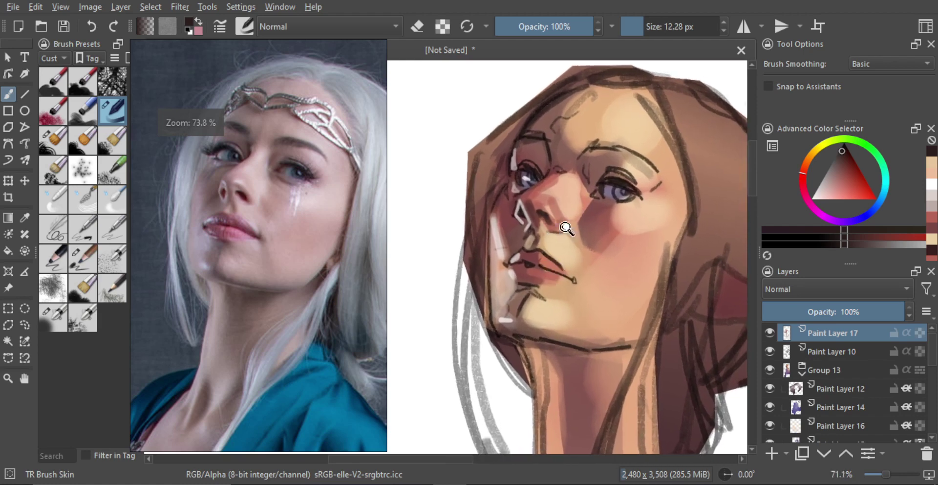
{"action": "left_click", "coordinate": [555, 239], "text": "ctrl"}
{"action": "left_click_drag", "start_coordinate": [556, 235], "coordinate": [549, 236]}
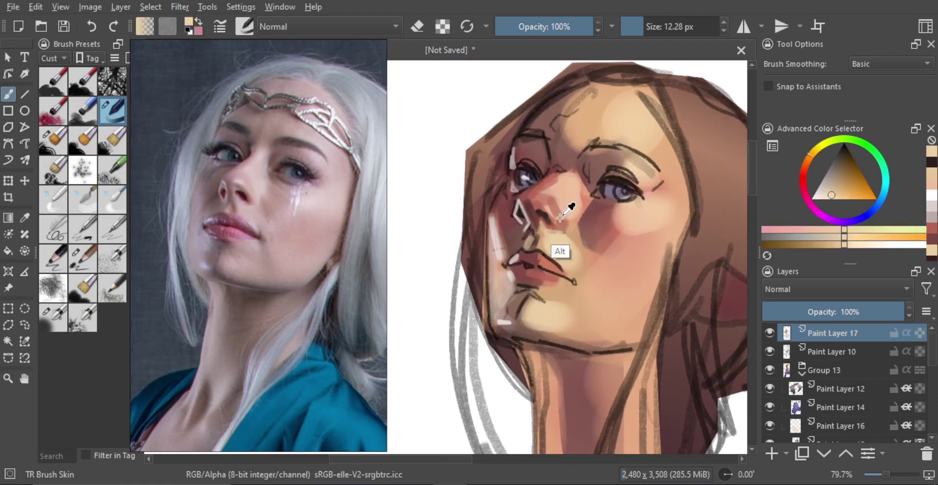
{"action": "left_click", "coordinate": [532, 264], "text": "ctrl"}
{"action": "left_click", "coordinate": [535, 220], "text": "ctrl"}
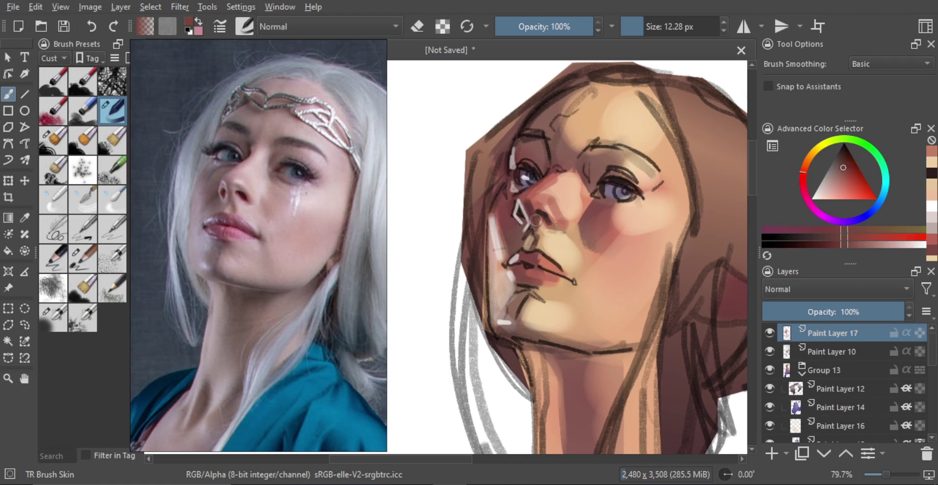
{"action": "scroll", "coordinate": [554, 232], "scroll_direction": "down", "scroll_amount": 2}
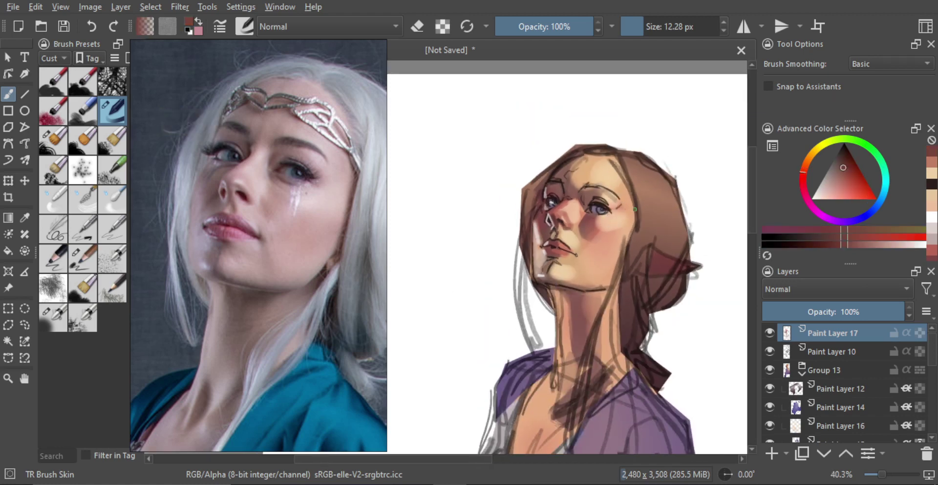
{"action": "scroll", "coordinate": [598, 260], "scroll_direction": "up", "scroll_amount": 2}
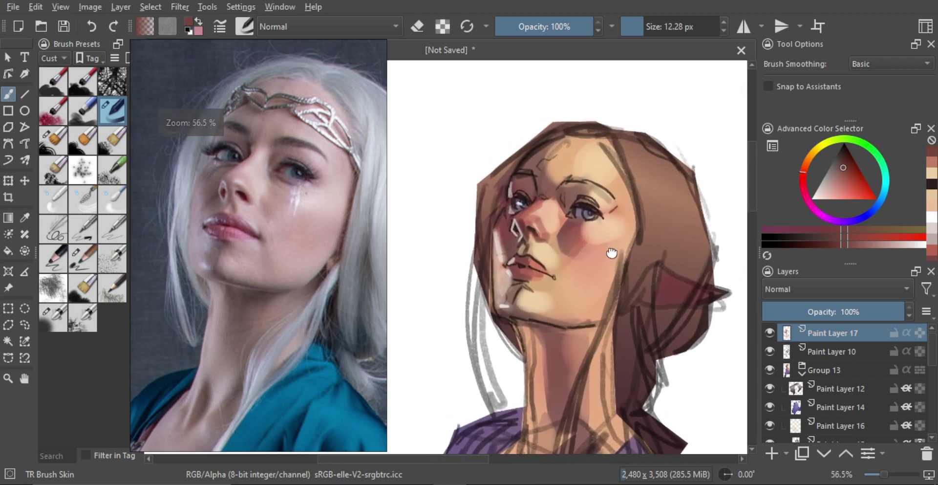
- Sample white and add tiny highlights to the near eye with a 4.92 px brush
{"action": "left_click", "coordinate": [453, 183], "text": "ctrl"}
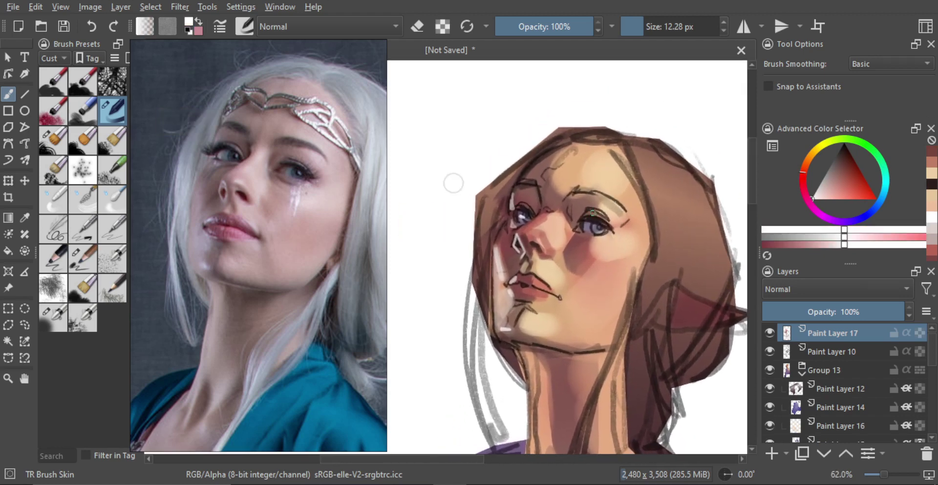
{"action": "left_click_drag", "start_coordinate": [601, 220], "coordinate": [593, 218], "text": "shift"}
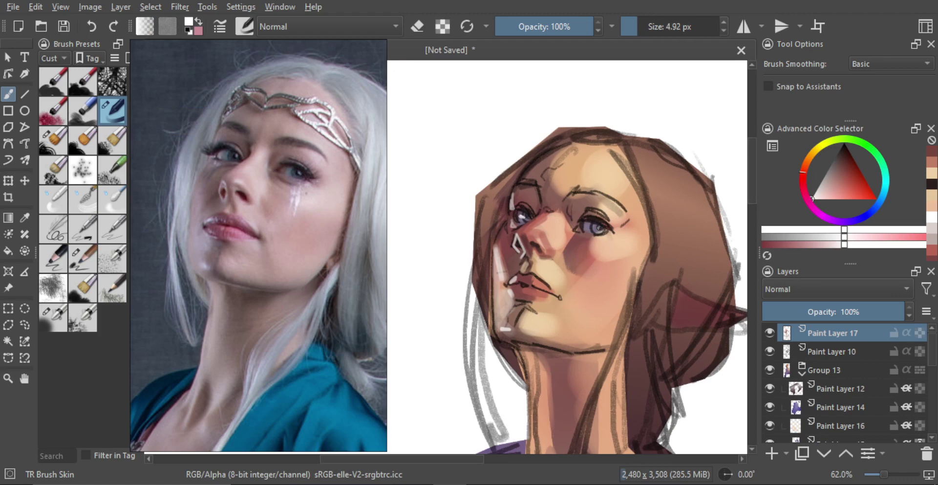
{"action": "scroll", "coordinate": [595, 224], "scroll_direction": "down", "scroll_amount": 4}
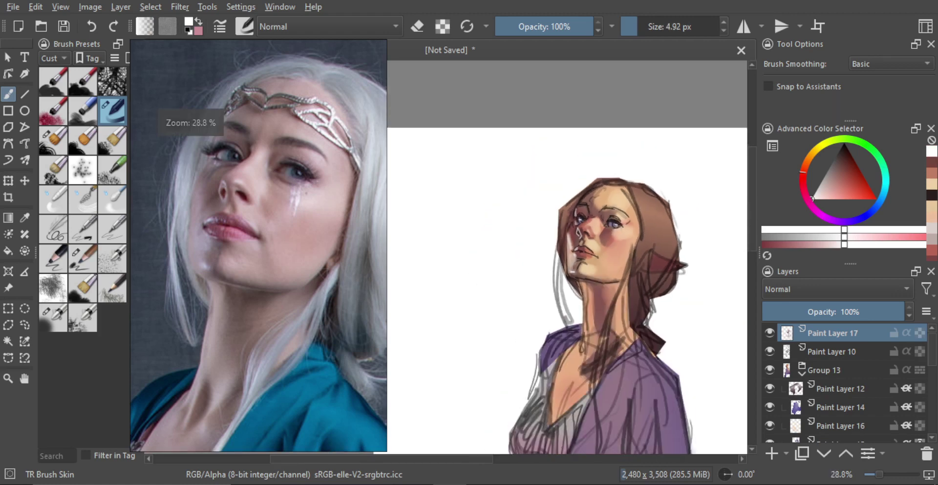
- Paint a light sheen on the hair above the ear and blend it with sampled hair browns at 51.24 px
{"action": "left_click_drag", "start_coordinate": [635, 242], "coordinate": [580, 179]}
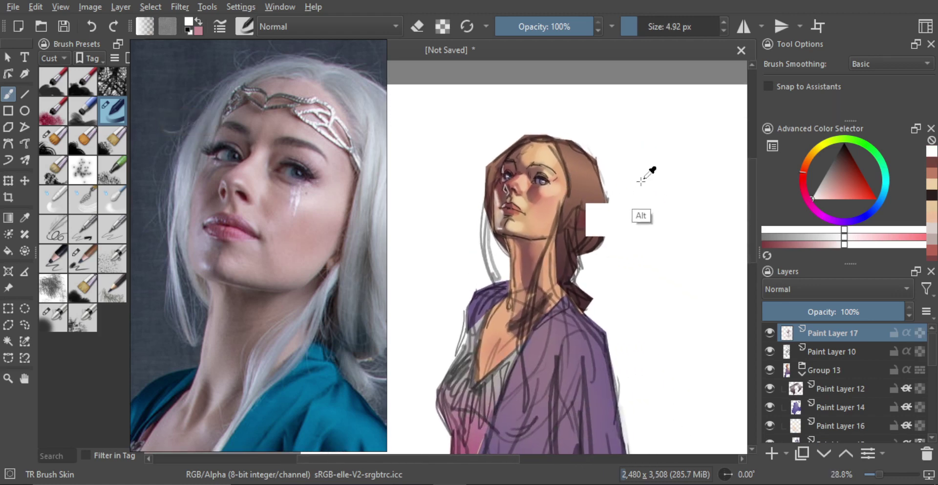
{"action": "left_click_drag", "start_coordinate": [641, 182], "coordinate": [593, 167]}
{"action": "mouse_move", "coordinate": [532, 165]}
{"action": "left_mouse_down", "text": "shift"}
{"action": "mouse_move", "coordinate": [543, 165]}
{"action": "mouse_move", "coordinate": [528, 185]}
{"action": "mouse_move", "coordinate": [536, 177]}
{"action": "left_mouse_up", "text": "shift"}
{"action": "mouse_move", "coordinate": [544, 162]}
{"action": "left_mouse_down"}
{"action": "mouse_move", "coordinate": [550, 182]}
{"action": "mouse_move", "coordinate": [526, 147]}
{"action": "mouse_move", "coordinate": [535, 165]}
{"action": "left_mouse_up"}
{"action": "left_click", "coordinate": [530, 168], "text": "alt"}
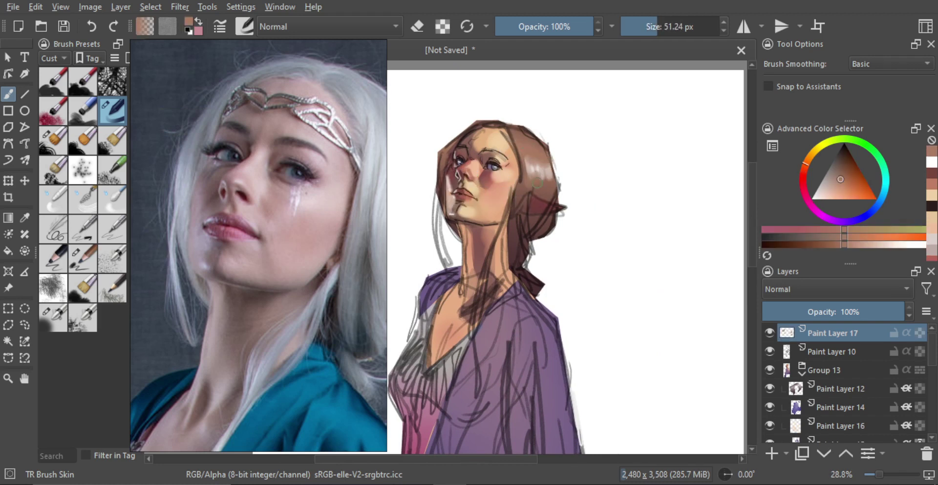
{"action": "left_click", "coordinate": [544, 177], "text": "ctrl"}
{"action": "left_click_drag", "start_coordinate": [554, 177], "coordinate": [627, 158], "text": "ctrl"}
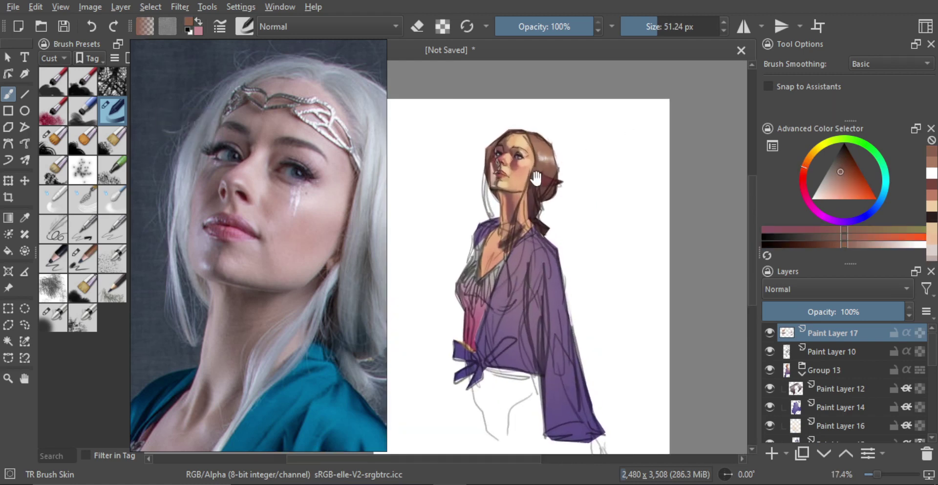
{"action": "scroll", "coordinate": [566, 191], "scroll_direction": "up", "scroll_amount": 2}
{"action": "scroll", "coordinate": [564, 193], "scroll_direction": "up", "scroll_amount": 3}
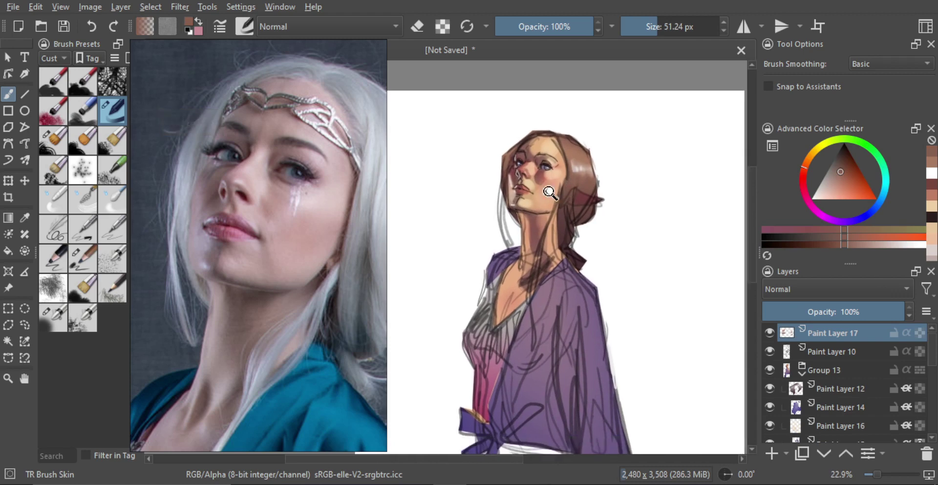
{"action": "scroll", "coordinate": [528, 138], "scroll_direction": "up", "scroll_amount": 2}
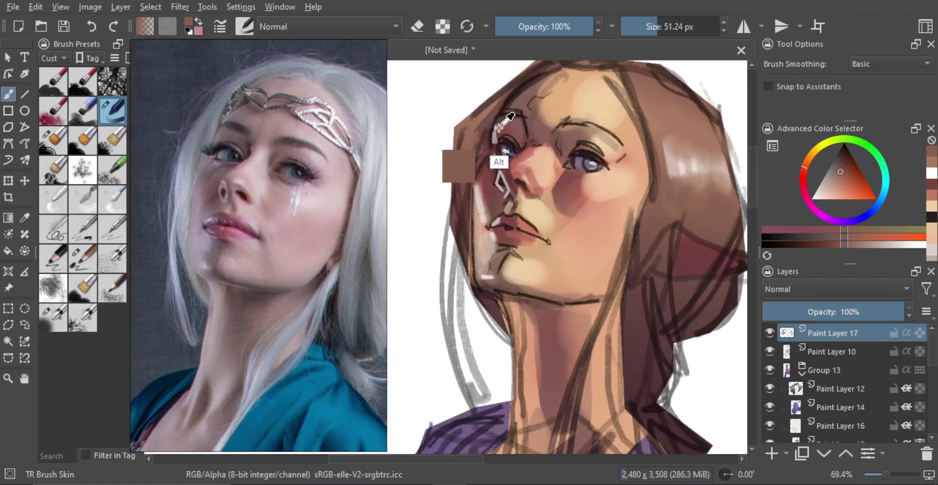
- Pick black and darken the lash lines and pupils of both eyes with a 4.43 px brush
{"action": "left_click_drag", "start_coordinate": [840, 156], "coordinate": [809, 93]}
{"action": "left_click_drag", "start_coordinate": [555, 144], "coordinate": [513, 151]}
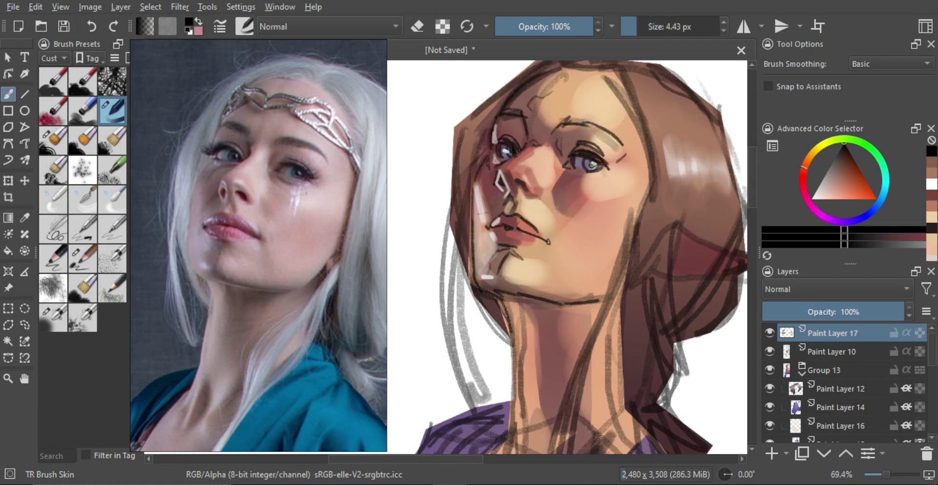
{"action": "scroll", "coordinate": [590, 166], "scroll_direction": "down", "scroll_amount": 2}
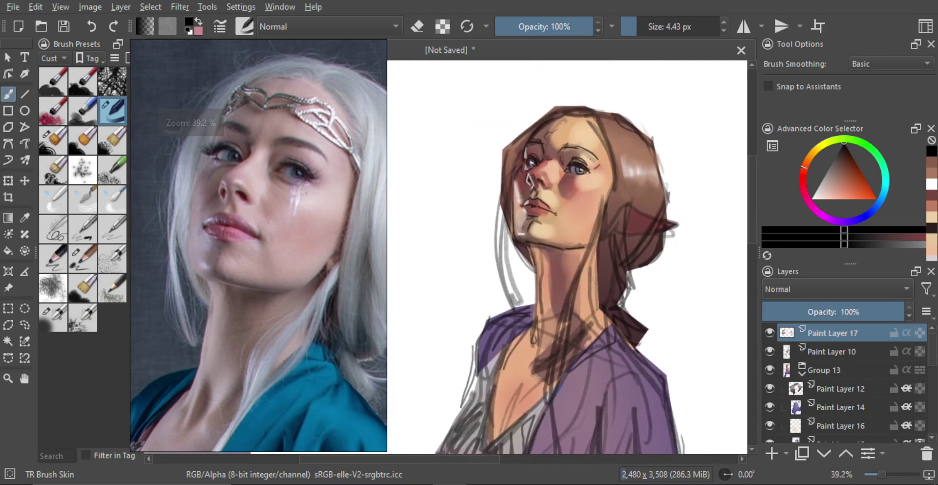
- Paint thicker black eyebrows over the sketched brow lines with a 22.50 px brush
{"action": "left_click_drag", "start_coordinate": [598, 125], "coordinate": [603, 125]}
{"action": "mouse_move", "coordinate": [564, 145]}
{"action": "left_mouse_down"}
{"action": "mouse_move", "coordinate": [584, 146]}
{"action": "mouse_move", "coordinate": [609, 183]}
{"action": "mouse_move", "coordinate": [529, 176]}
{"action": "mouse_move", "coordinate": [554, 166]}
{"action": "left_mouse_up"}
{"action": "scroll", "coordinate": [555, 166], "scroll_direction": "up", "scroll_amount": 1}
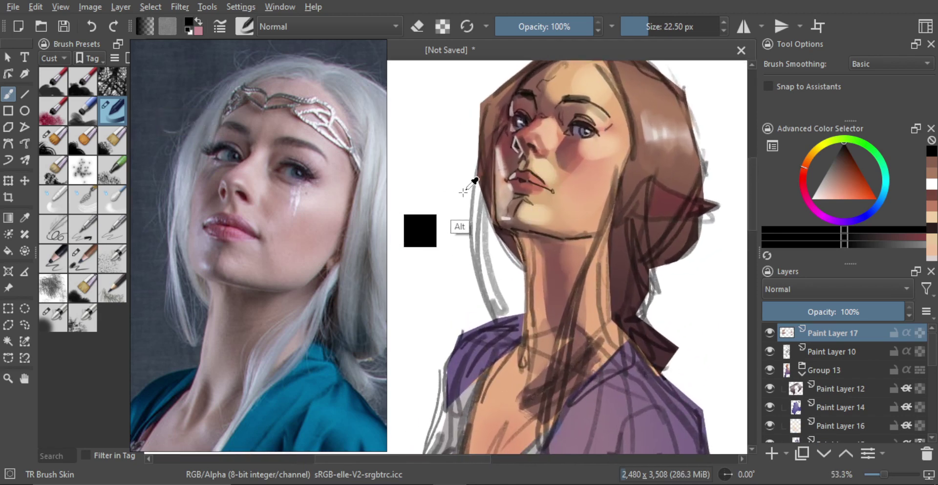
{"action": "left_click_drag", "start_coordinate": [619, 198], "coordinate": [608, 214]}
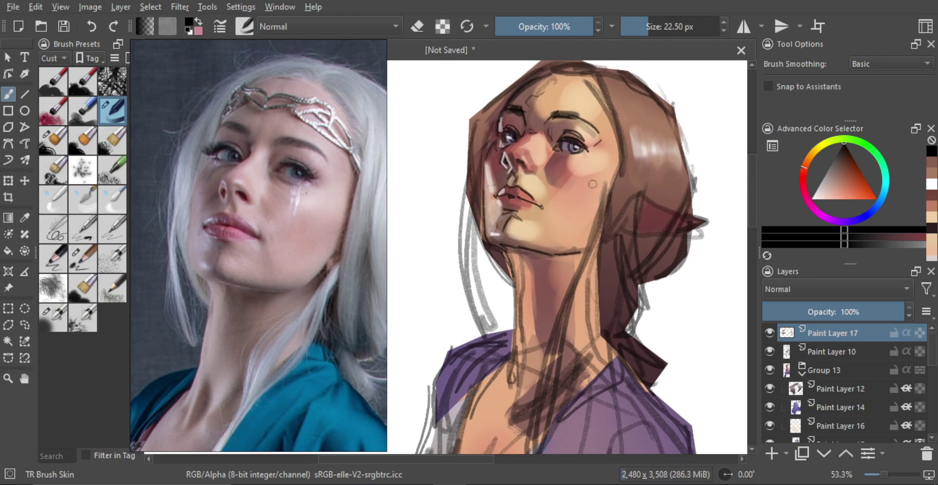
- Mix a saturated pink from the sampled nose colour and repaint the lips with an 11.43 px brush
{"action": "left_click", "coordinate": [519, 147], "text": "ctrl"}
{"action": "left_click_drag", "start_coordinate": [802, 177], "coordinate": [801, 184]}
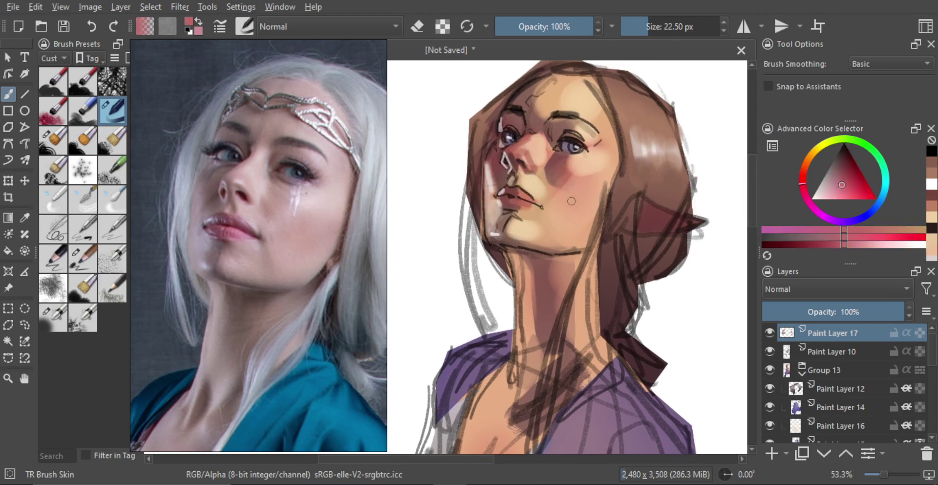
{"action": "key", "text": "ctrl+z"}
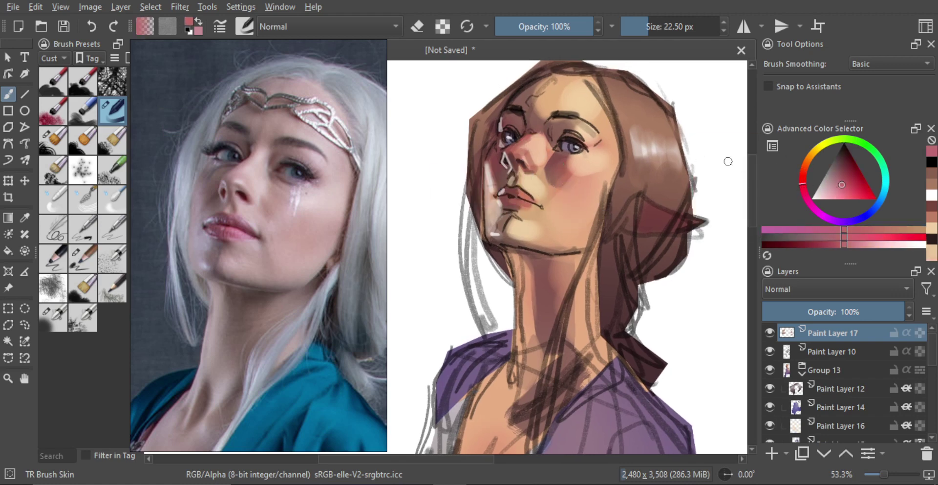
{"action": "left_click", "coordinate": [844, 190]}
{"action": "left_click_drag", "start_coordinate": [510, 206], "coordinate": [511, 198]}
{"action": "mouse_move", "coordinate": [527, 201]}
{"action": "left_mouse_down"}
{"action": "mouse_move", "coordinate": [517, 202]}
{"action": "mouse_move", "coordinate": [530, 205]}
{"action": "left_mouse_up"}
{"action": "left_click_drag", "start_coordinate": [525, 201], "coordinate": [528, 202]}
{"action": "left_click_drag", "start_coordinate": [519, 202], "coordinate": [511, 200]}
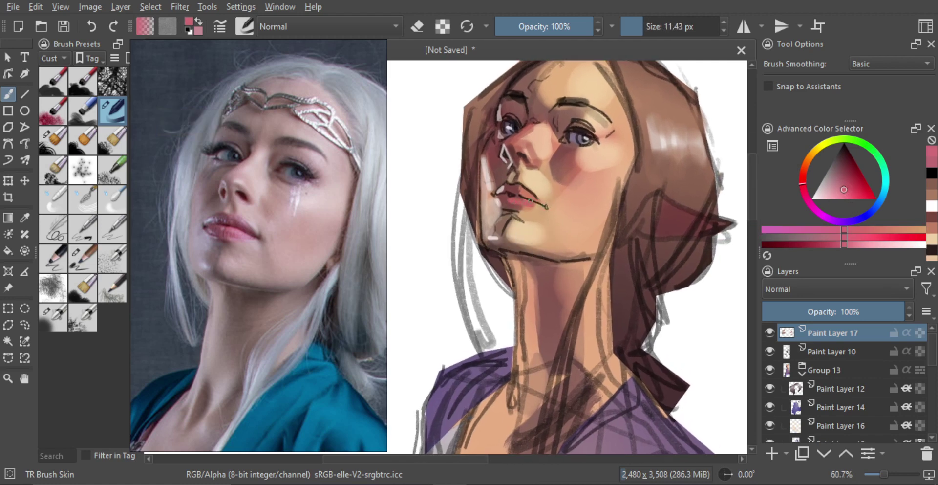
{"action": "scroll", "coordinate": [547, 205], "scroll_direction": "down", "scroll_amount": 3}
{"action": "scroll", "coordinate": [556, 216], "scroll_direction": "up", "scroll_amount": 4}
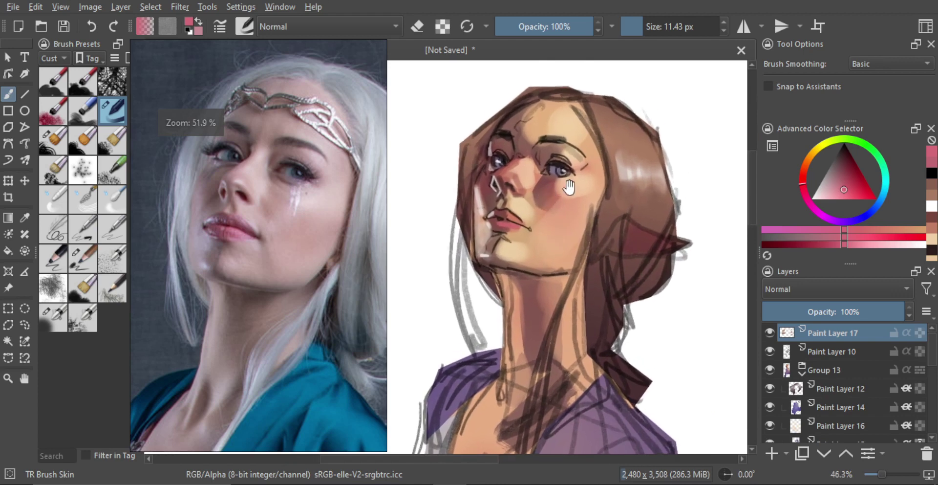
- Blend the blush on the near cheek using skin tones sampled from the face
{"action": "left_click", "coordinate": [550, 198], "text": "alt"}
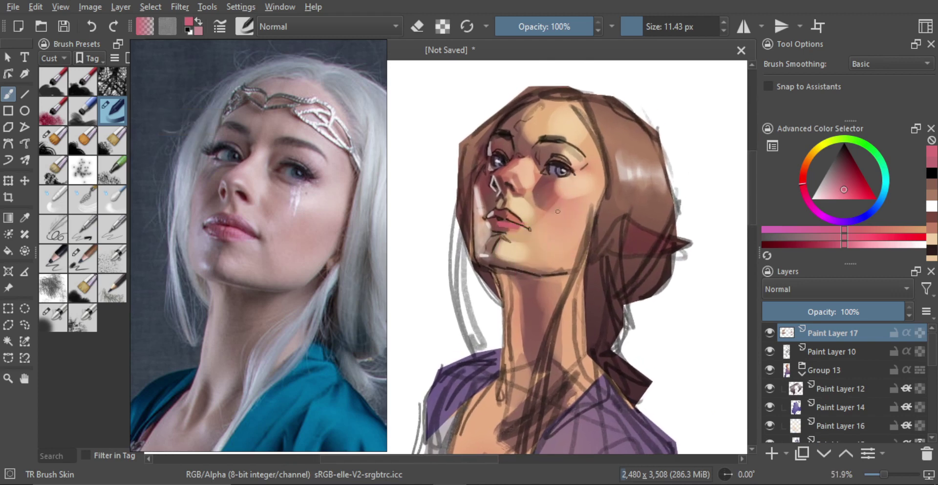
{"action": "left_click", "coordinate": [554, 203], "text": "alt"}
{"action": "mouse_move", "coordinate": [554, 201]}
{"action": "left_mouse_down"}
{"action": "mouse_move", "coordinate": [575, 220]}
{"action": "mouse_move", "coordinate": [582, 205]}
{"action": "left_mouse_up"}
{"action": "key", "text": "ctrl+z"}
{"action": "mouse_move", "coordinate": [580, 202]}
{"action": "left_mouse_down"}
{"action": "mouse_move", "coordinate": [570, 220]}
{"action": "mouse_move", "coordinate": [596, 195]}
{"action": "mouse_move", "coordinate": [579, 200]}
{"action": "mouse_move", "coordinate": [578, 249]}
{"action": "mouse_move", "coordinate": [603, 186]}
{"action": "mouse_move", "coordinate": [573, 204]}
{"action": "left_mouse_up"}
- Soften the near corner of the mouth with sampled skin tones and dark brown
{"action": "scroll", "coordinate": [577, 228], "scroll_direction": "down", "scroll_amount": 5}
{"action": "left_click", "coordinate": [557, 228], "text": "alt"}
{"action": "mouse_move", "coordinate": [552, 239]}
{"action": "left_mouse_down"}
{"action": "mouse_move", "coordinate": [523, 239]}
{"action": "mouse_move", "coordinate": [530, 251]}
{"action": "mouse_move", "coordinate": [515, 250]}
{"action": "mouse_move", "coordinate": [525, 223]}
{"action": "left_mouse_up"}
{"action": "left_click", "coordinate": [530, 239], "text": "alt"}
{"action": "left_click", "coordinate": [498, 235], "text": "alt"}
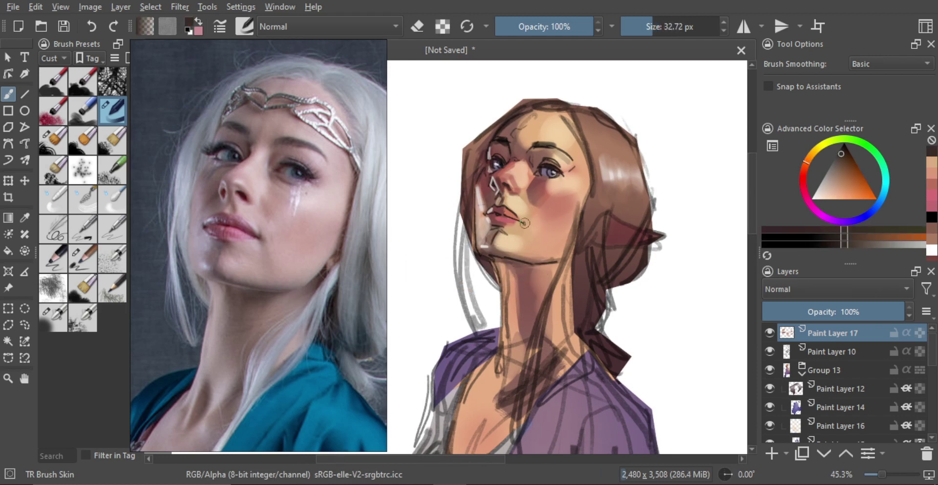
{"action": "scroll", "coordinate": [543, 235], "scroll_direction": "down", "scroll_amount": 3}
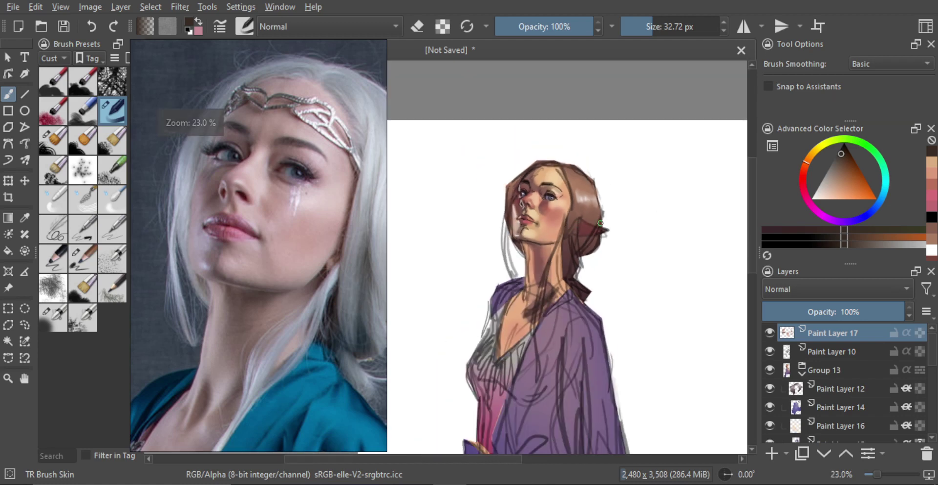
{"action": "scroll", "coordinate": [548, 217], "scroll_direction": "up", "scroll_amount": 3}
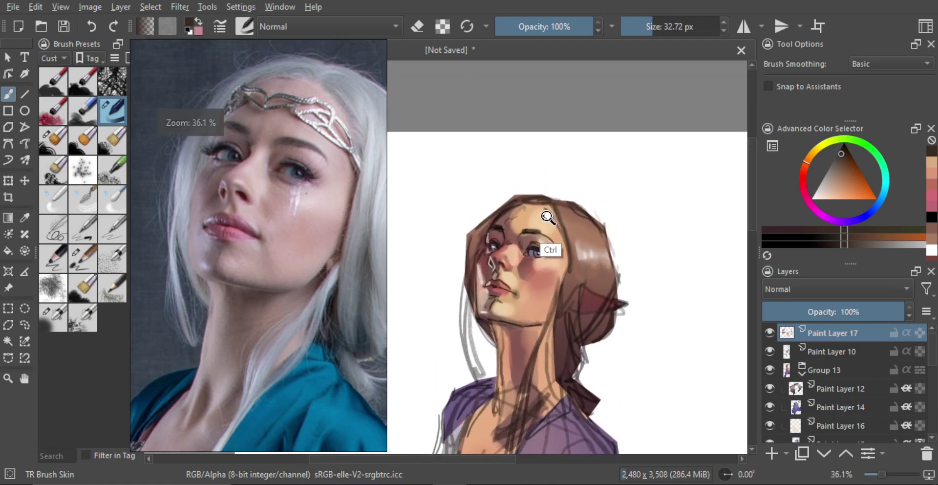
- Sample salmon from the cheek and glaze it over the forehead, temple and jaw with a large brush of 74.45 to 98.81 px
{"action": "left_click_drag", "start_coordinate": [548, 217], "coordinate": [549, 209]}
{"action": "left_click_drag", "start_coordinate": [567, 215], "coordinate": [572, 176]}
{"action": "left_click", "coordinate": [543, 269], "text": "ctrl"}
{"action": "mouse_move", "coordinate": [510, 188]}
{"action": "left_mouse_down"}
{"action": "mouse_move", "coordinate": [530, 179]}
{"action": "mouse_move", "coordinate": [554, 191]}
{"action": "left_mouse_up"}
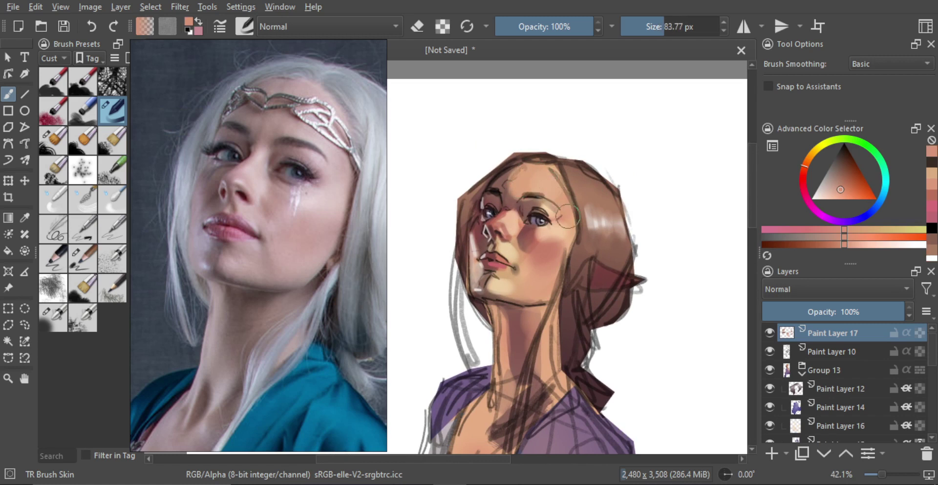
{"action": "left_click_drag", "start_coordinate": [540, 283], "coordinate": [523, 288]}
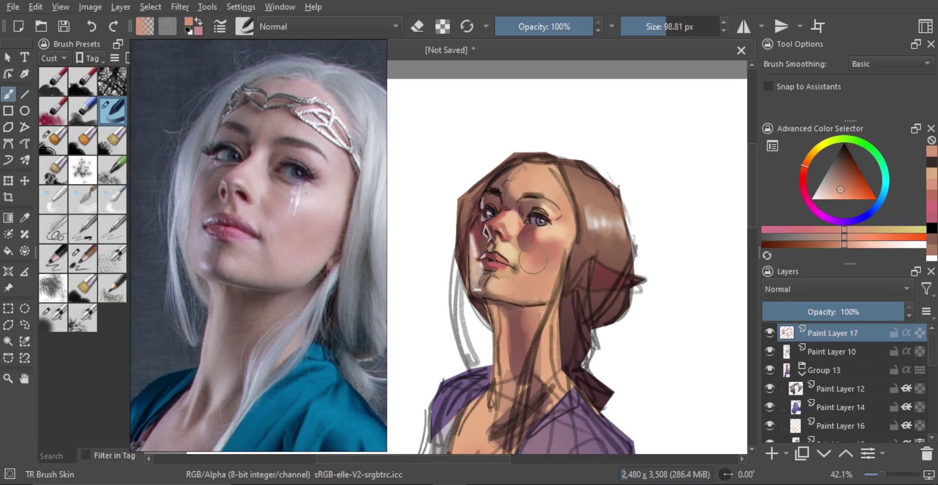
{"action": "mouse_move", "coordinate": [503, 252]}
{"action": "left_mouse_down"}
{"action": "mouse_move", "coordinate": [510, 256]}
{"action": "mouse_move", "coordinate": [507, 249]}
{"action": "left_mouse_up"}
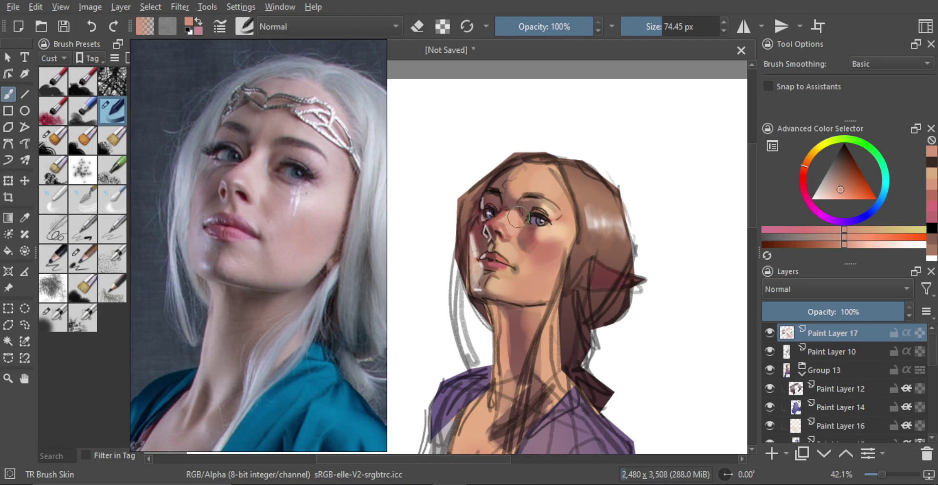
{"action": "left_click_drag", "start_coordinate": [563, 254], "coordinate": [564, 231]}
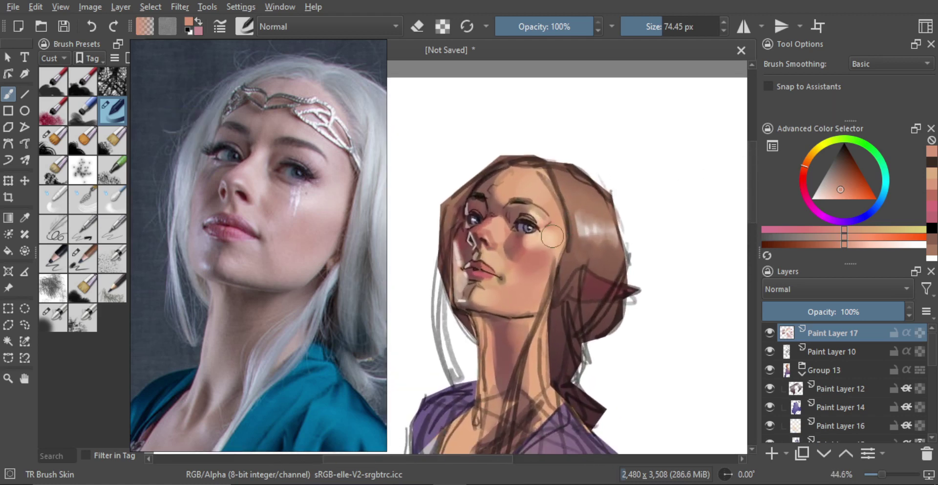
{"action": "mouse_move", "coordinate": [809, 166]}
{"action": "left_mouse_down"}
{"action": "mouse_move", "coordinate": [803, 174]}
{"action": "mouse_move", "coordinate": [830, 194]}
{"action": "left_mouse_up"}
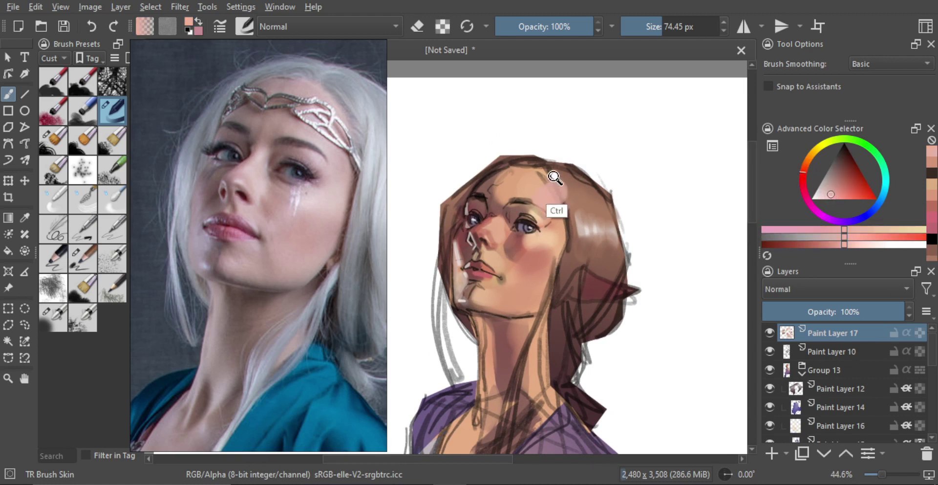
{"action": "mouse_move", "coordinate": [519, 276]}
{"action": "left_mouse_down"}
{"action": "mouse_move", "coordinate": [542, 271]}
{"action": "mouse_move", "coordinate": [528, 286]}
{"action": "mouse_move", "coordinate": [523, 280]}
{"action": "left_mouse_up"}
{"action": "key", "text": "ctrl+z"}
{"action": "key", "text": "ctrl+z"}
- Mix a lighter peach from the salmon skin tone and refine the lit areas of the face with a 12.37 px brush
{"action": "left_click_drag", "start_coordinate": [519, 233], "coordinate": [492, 230], "text": "shift"}
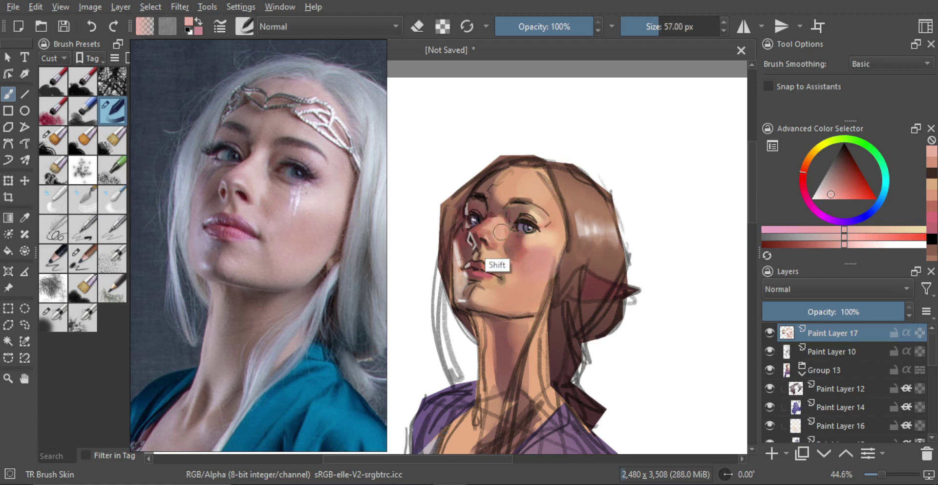
{"action": "key", "text": "bracketleft"}
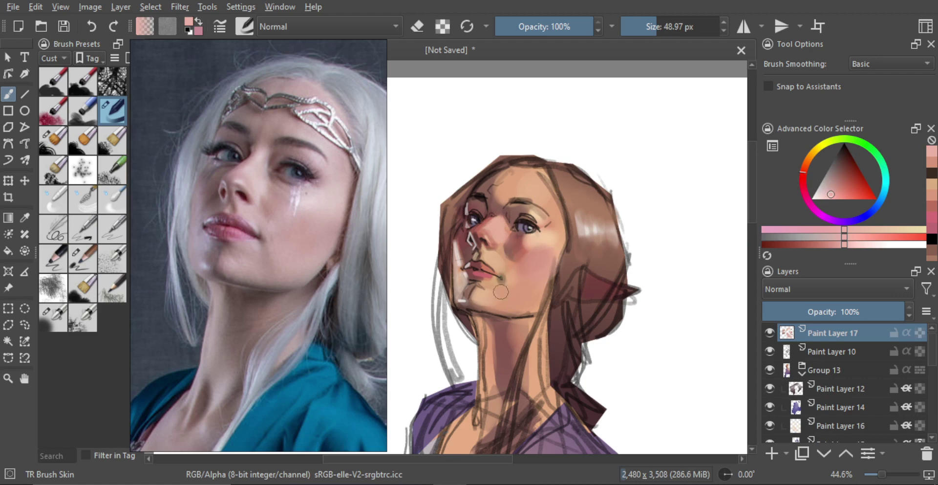
{"action": "left_click_drag", "start_coordinate": [515, 287], "coordinate": [580, 259], "text": "ctrl"}
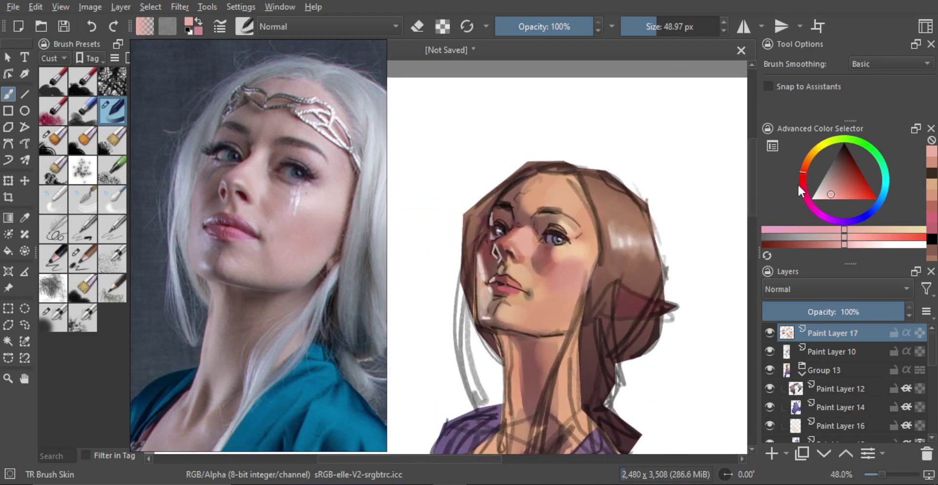
{"action": "left_click", "coordinate": [804, 169]}
{"action": "left_click", "coordinate": [827, 198]}
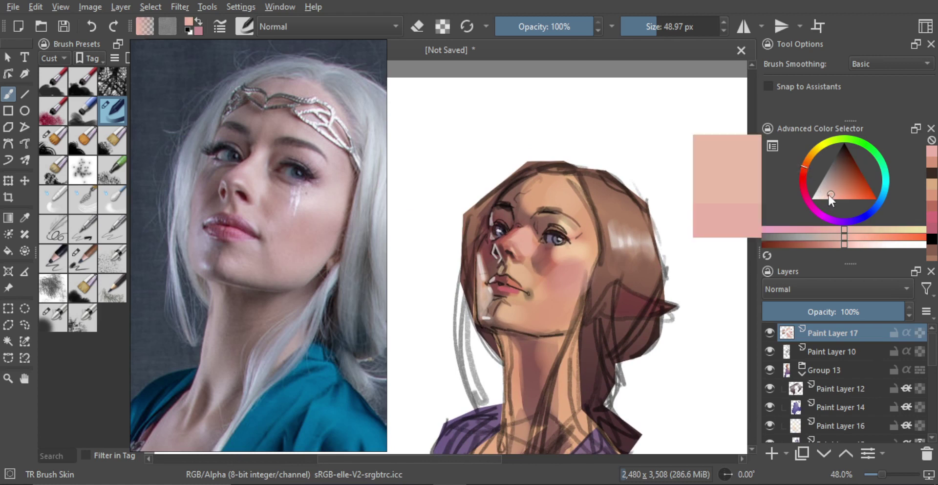
{"action": "mouse_move", "coordinate": [560, 198]}
{"action": "left_mouse_down", "text": "shift"}
{"action": "mouse_move", "coordinate": [573, 199]}
{"action": "mouse_move", "coordinate": [568, 209]}
{"action": "left_mouse_up", "text": "shift"}
{"action": "mouse_move", "coordinate": [590, 238]}
{"action": "left_mouse_down", "text": "ctrl"}
{"action": "mouse_move", "coordinate": [628, 188]}
{"action": "mouse_move", "coordinate": [569, 191]}
{"action": "mouse_move", "coordinate": [598, 219]}
{"action": "mouse_move", "coordinate": [586, 224]}
{"action": "mouse_move", "coordinate": [581, 251]}
{"action": "mouse_move", "coordinate": [521, 227]}
{"action": "mouse_move", "coordinate": [532, 234]}
{"action": "left_mouse_up", "text": "ctrl"}
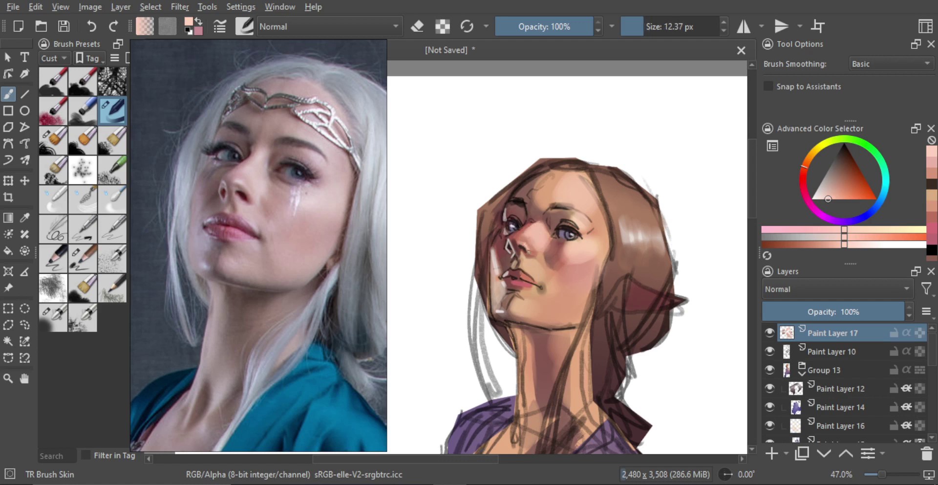
- Add light peach accents around the nose, cheek and mouth corner with a brush of 5.50 to 21.07 px
{"action": "scroll", "coordinate": [552, 254], "scroll_direction": "down", "scroll_amount": 3}
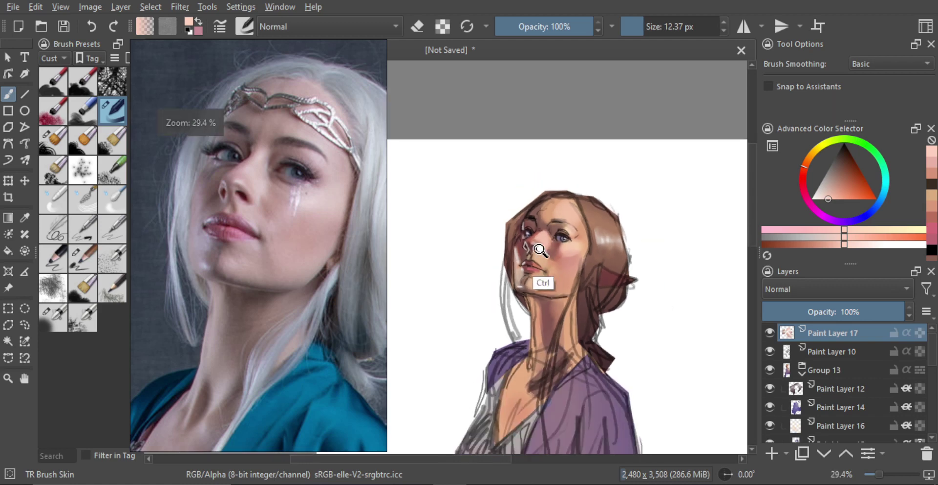
{"action": "scroll", "coordinate": [540, 259], "scroll_direction": "up", "scroll_amount": 1}
{"action": "left_click_drag", "start_coordinate": [517, 264], "coordinate": [531, 258]}
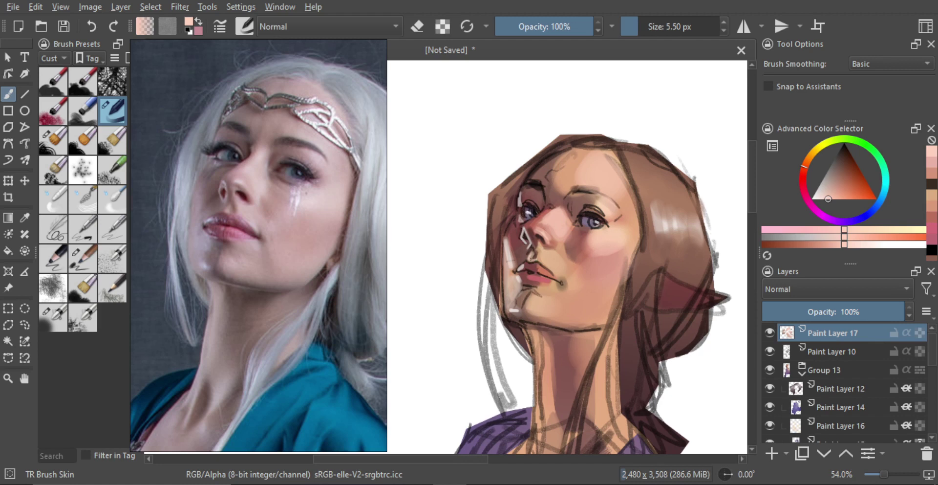
{"action": "left_click_drag", "start_coordinate": [548, 255], "coordinate": [557, 282], "text": "shift"}
{"action": "mouse_move", "coordinate": [562, 242]}
{"action": "left_mouse_down", "text": "ctrl"}
{"action": "mouse_move", "coordinate": [567, 274]}
{"action": "mouse_move", "coordinate": [511, 261]}
{"action": "mouse_move", "coordinate": [499, 270]}
{"action": "left_mouse_up", "text": "ctrl"}
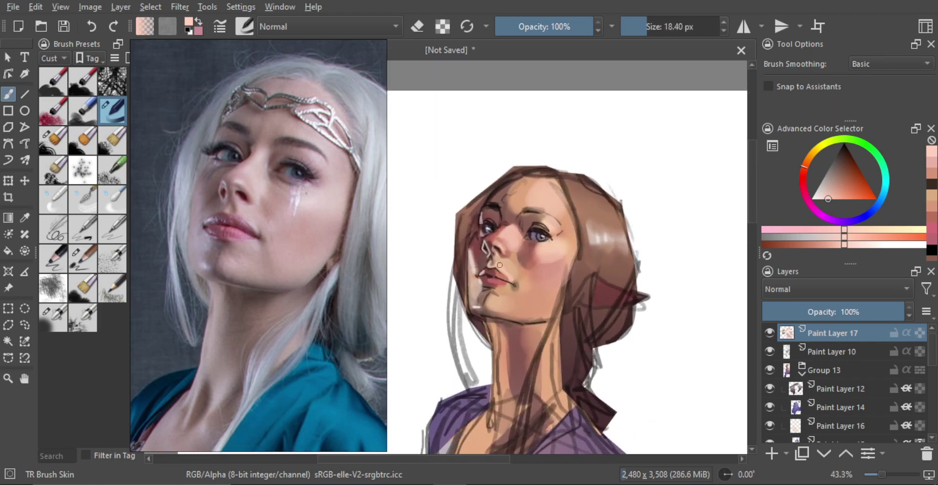
{"action": "mouse_move", "coordinate": [516, 279]}
{"action": "left_mouse_down"}
{"action": "mouse_move", "coordinate": [513, 266]}
{"action": "mouse_move", "coordinate": [524, 290]}
{"action": "mouse_move", "coordinate": [508, 293]}
{"action": "left_mouse_up"}
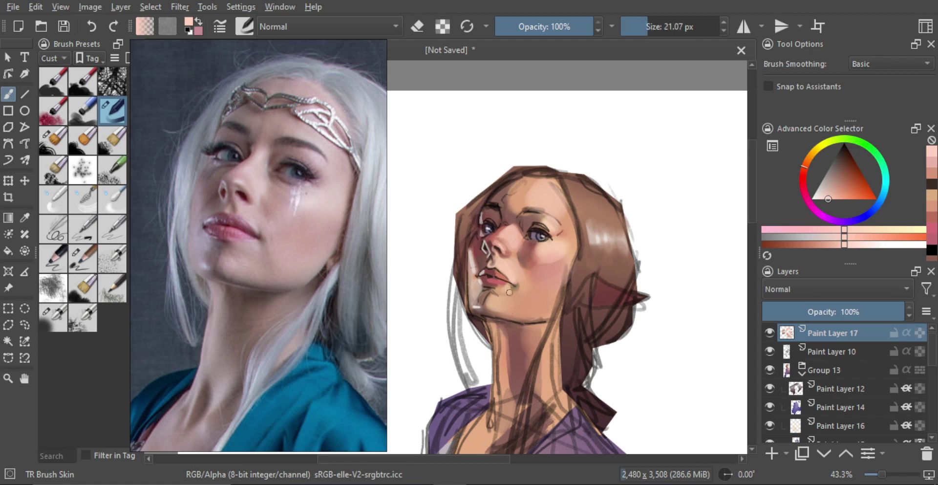
- Sample the peach skin tone from the chin and blend it over the jaw and lower cheek with a 77.08 px brush
{"action": "mouse_move", "coordinate": [497, 300]}
{"action": "left_mouse_down", "text": "shift"}
{"action": "mouse_move", "coordinate": [520, 307]}
{"action": "mouse_move", "coordinate": [542, 286]}
{"action": "mouse_move", "coordinate": [544, 299]}
{"action": "left_mouse_up", "text": "shift"}
{"action": "left_click", "coordinate": [506, 307], "text": "alt"}
{"action": "left_click", "coordinate": [506, 307], "text": "alt"}
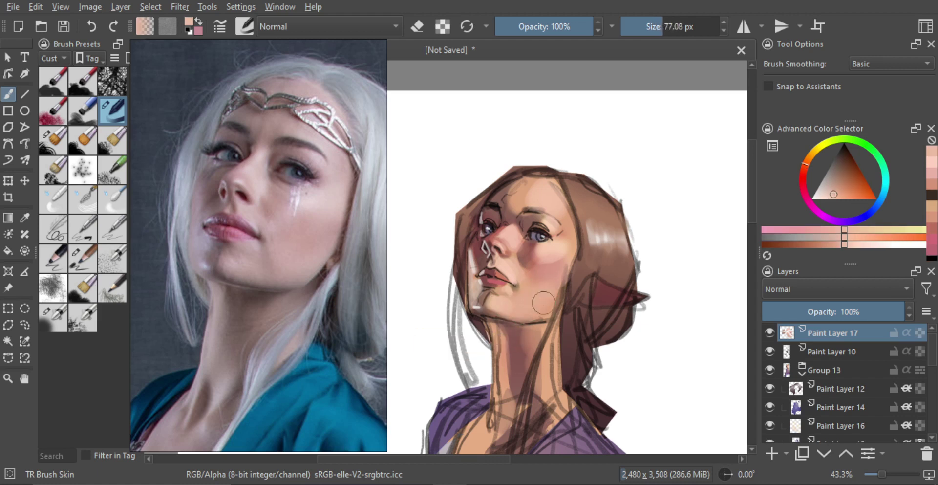
{"action": "mouse_move", "coordinate": [558, 269]}
{"action": "left_mouse_down", "text": "ctrl"}
{"action": "mouse_move", "coordinate": [562, 284]}
{"action": "mouse_move", "coordinate": [576, 258]}
{"action": "mouse_move", "coordinate": [573, 274]}
{"action": "mouse_move", "coordinate": [570, 266]}
{"action": "left_mouse_up", "text": "ctrl"}
{"action": "left_click_drag", "start_coordinate": [569, 266], "coordinate": [567, 286]}
- Paint near-white highlights on the near brow bone, upper cheek and nose with a brush reduced to 7.33 px
{"action": "left_click", "coordinate": [665, 255], "text": "alt"}
{"action": "mouse_move", "coordinate": [544, 255]}
{"action": "left_mouse_down", "text": "shift"}
{"action": "mouse_move", "coordinate": [549, 230]}
{"action": "mouse_move", "coordinate": [562, 239]}
{"action": "mouse_move", "coordinate": [540, 246]}
{"action": "mouse_move", "coordinate": [554, 264]}
{"action": "mouse_move", "coordinate": [542, 274]}
{"action": "left_mouse_up", "text": "shift"}
{"action": "key", "text": "ctrl+z"}
{"action": "mouse_move", "coordinate": [541, 271]}
{"action": "left_mouse_down"}
{"action": "mouse_move", "coordinate": [569, 256]}
{"action": "mouse_move", "coordinate": [543, 273]}
{"action": "mouse_move", "coordinate": [560, 262]}
{"action": "mouse_move", "coordinate": [553, 296]}
{"action": "mouse_move", "coordinate": [566, 271]}
{"action": "mouse_move", "coordinate": [545, 272]}
{"action": "mouse_move", "coordinate": [558, 271]}
{"action": "mouse_move", "coordinate": [542, 244]}
{"action": "mouse_move", "coordinate": [537, 273]}
{"action": "mouse_move", "coordinate": [557, 263]}
{"action": "mouse_move", "coordinate": [555, 293]}
{"action": "mouse_move", "coordinate": [573, 299]}
{"action": "mouse_move", "coordinate": [561, 273]}
{"action": "mouse_move", "coordinate": [558, 286]}
{"action": "mouse_move", "coordinate": [533, 280]}
{"action": "mouse_move", "coordinate": [537, 263]}
{"action": "mouse_move", "coordinate": [490, 259]}
{"action": "left_mouse_up"}
{"action": "left_click", "coordinate": [564, 271], "text": "ctrl"}
{"action": "left_click", "coordinate": [544, 248], "text": "ctrl"}
{"action": "mouse_move", "coordinate": [490, 262]}
{"action": "left_mouse_down", "text": "ctrl"}
{"action": "mouse_move", "coordinate": [492, 235]}
{"action": "mouse_move", "coordinate": [506, 248]}
{"action": "mouse_move", "coordinate": [486, 257]}
{"action": "left_mouse_up", "text": "ctrl"}
{"action": "left_click", "coordinate": [455, 170], "text": "ctrl"}
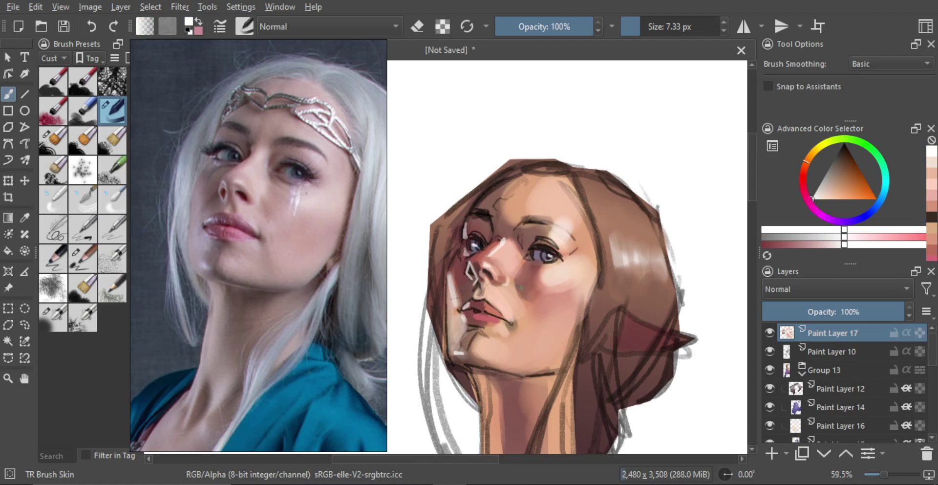
- Add fine white highlights around the lips and in the near eye with a brush of 3.00 to 10.72 px
{"action": "scroll", "coordinate": [501, 292], "scroll_direction": "down", "scroll_amount": 1}
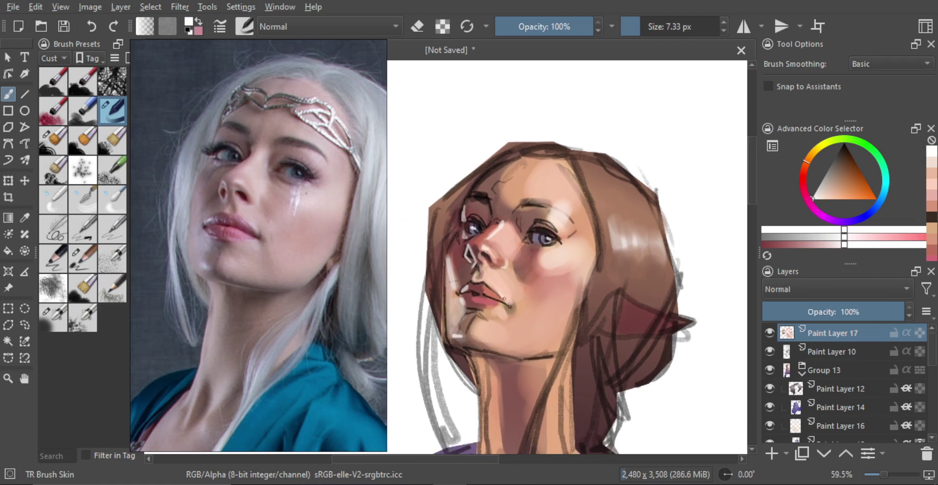
{"action": "key", "text": "["}
{"action": "key", "text": "["}
{"action": "key", "text": "["}
{"action": "key", "text": "["}
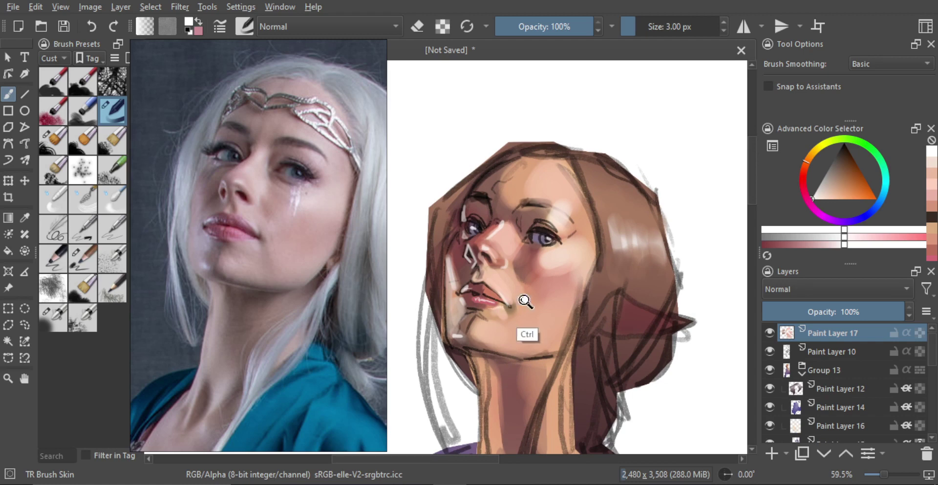
{"action": "scroll", "coordinate": [532, 300], "scroll_direction": "down", "scroll_amount": 2}
{"action": "scroll", "coordinate": [542, 273], "scroll_direction": "up", "scroll_amount": 1}
{"action": "mouse_move", "coordinate": [542, 274]}
{"action": "left_mouse_down", "text": "ctrl"}
{"action": "mouse_move", "coordinate": [520, 279]}
{"action": "mouse_move", "coordinate": [513, 232]}
{"action": "left_mouse_up", "text": "ctrl"}
{"action": "left_click_drag", "start_coordinate": [509, 262], "coordinate": [507, 262], "text": "shift"}
{"action": "mouse_move", "coordinate": [507, 296]}
{"action": "left_mouse_down"}
{"action": "mouse_move", "coordinate": [533, 247]}
{"action": "mouse_move", "coordinate": [488, 300]}
{"action": "mouse_move", "coordinate": [504, 294]}
{"action": "mouse_move", "coordinate": [498, 266]}
{"action": "left_mouse_up"}
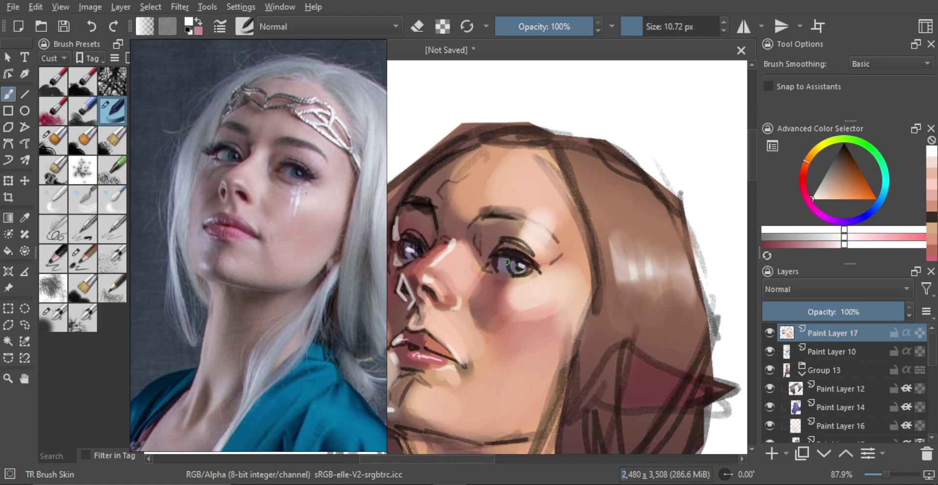
- Paint a long white highlight down the front edge of the neck with a 15.41 px brush
{"action": "scroll", "coordinate": [499, 266], "scroll_direction": "down", "scroll_amount": 3}
{"action": "scroll", "coordinate": [486, 259], "scroll_direction": "up", "scroll_amount": 2}
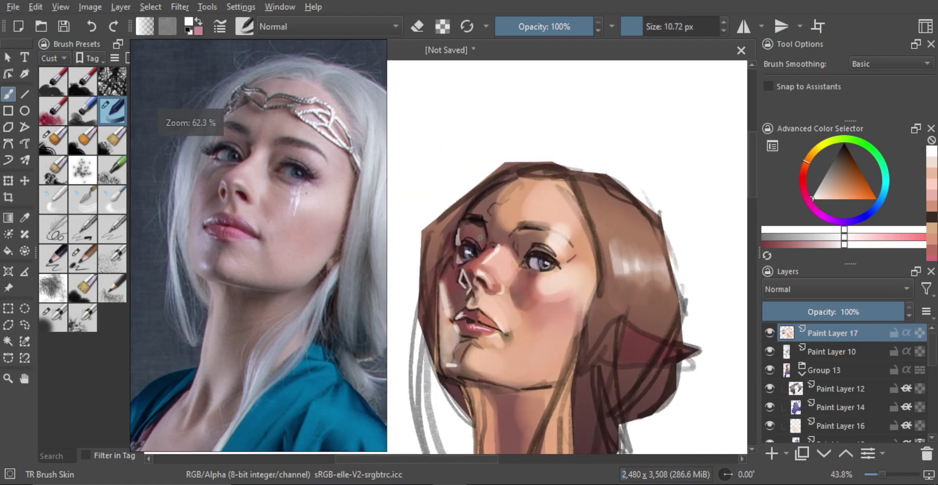
{"action": "scroll", "coordinate": [530, 266], "scroll_direction": "down", "scroll_amount": 4}
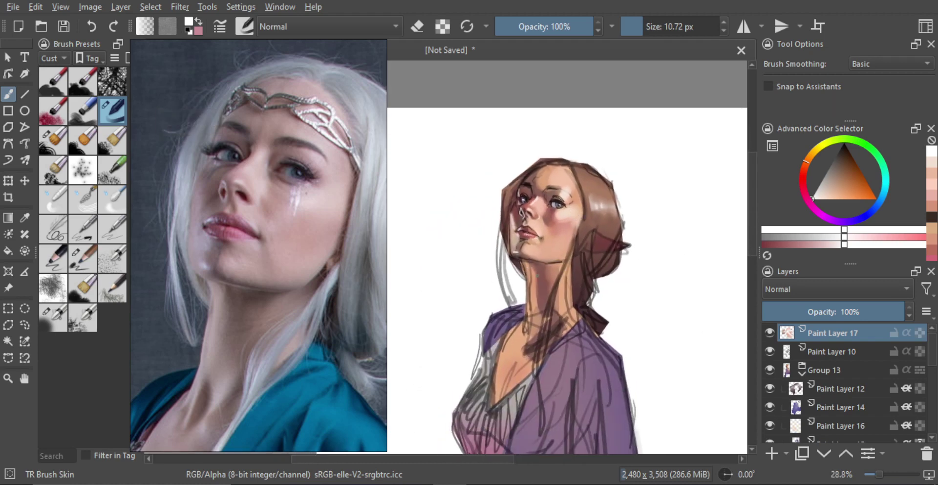
{"action": "scroll", "coordinate": [538, 275], "scroll_direction": "up", "scroll_amount": 2}
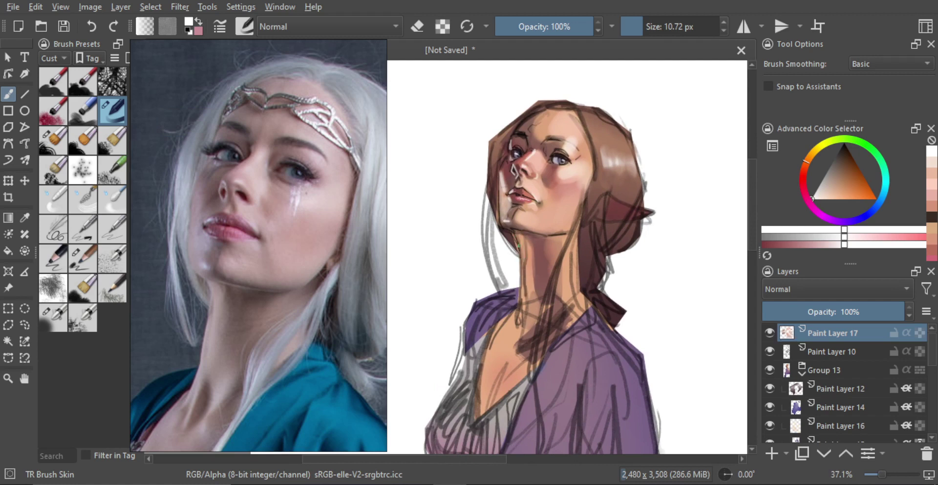
{"action": "key", "text": "bracketright"}
{"action": "key", "text": "bracketright"}
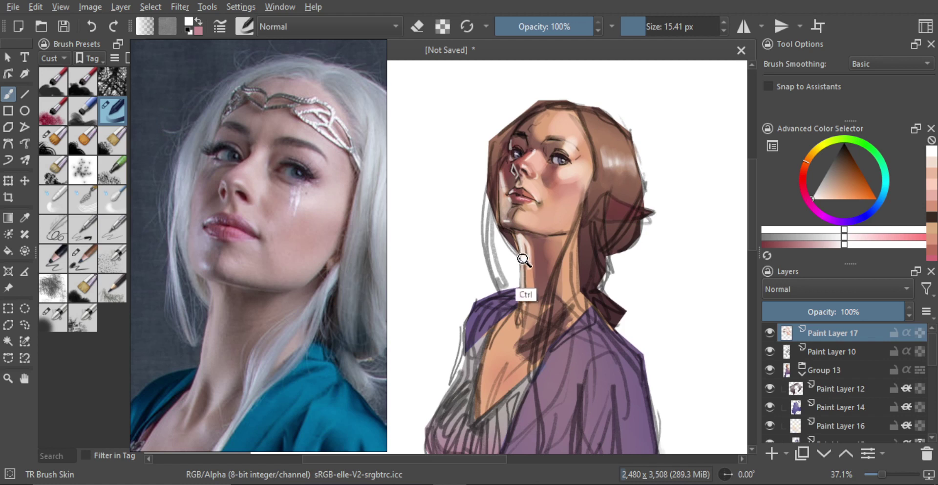
{"action": "key", "text": "ctrl+z"}
{"action": "left_click_drag", "start_coordinate": [521, 240], "coordinate": [529, 289]}
- Sample the reddish brown of the neck shadow and stroke it along the neck highlight with a 22.23 px brush
{"action": "key", "text": "bracketright"}
{"action": "key", "text": "bracketright"}
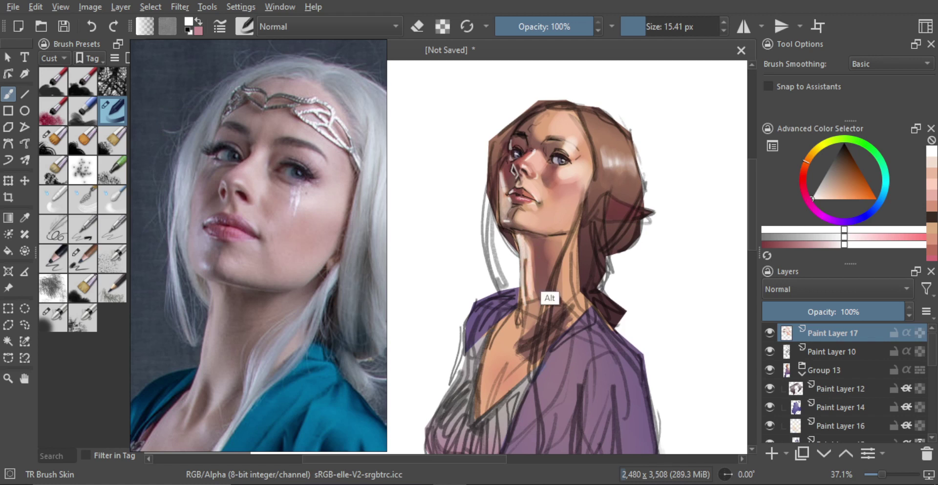
{"action": "left_click", "coordinate": [537, 254], "text": "ctrl"}
{"action": "left_click_drag", "start_coordinate": [529, 236], "coordinate": [536, 294]}
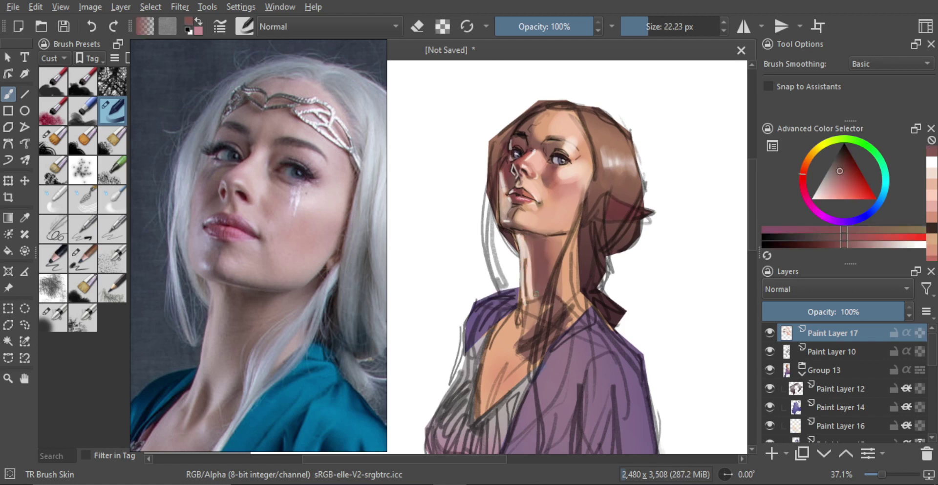
{"action": "left_click", "coordinate": [522, 169], "text": "ctrl"}
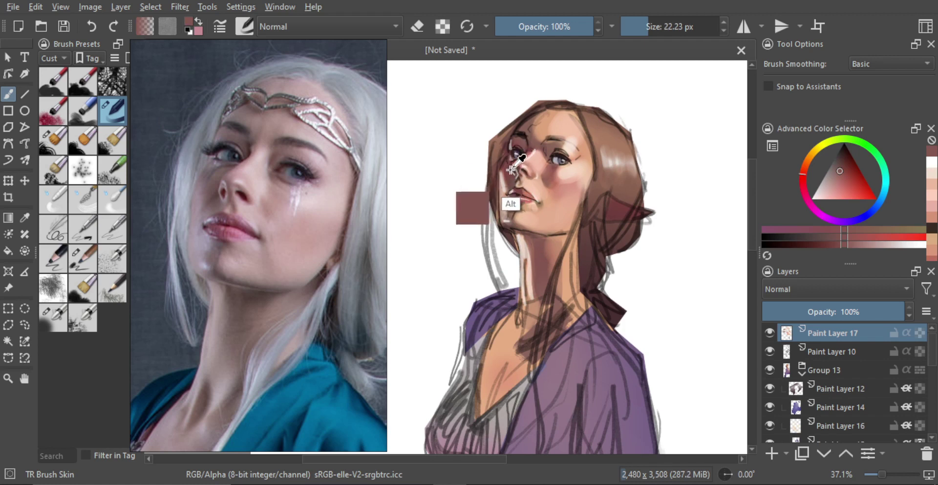
{"action": "key", "text": "ctrl+z"}
{"action": "mouse_move", "coordinate": [515, 214]}
{"action": "left_mouse_down"}
{"action": "mouse_move", "coordinate": [511, 223]}
{"action": "mouse_move", "coordinate": [512, 216]}
{"action": "left_mouse_up"}
{"action": "key", "text": "ctrl+z"}
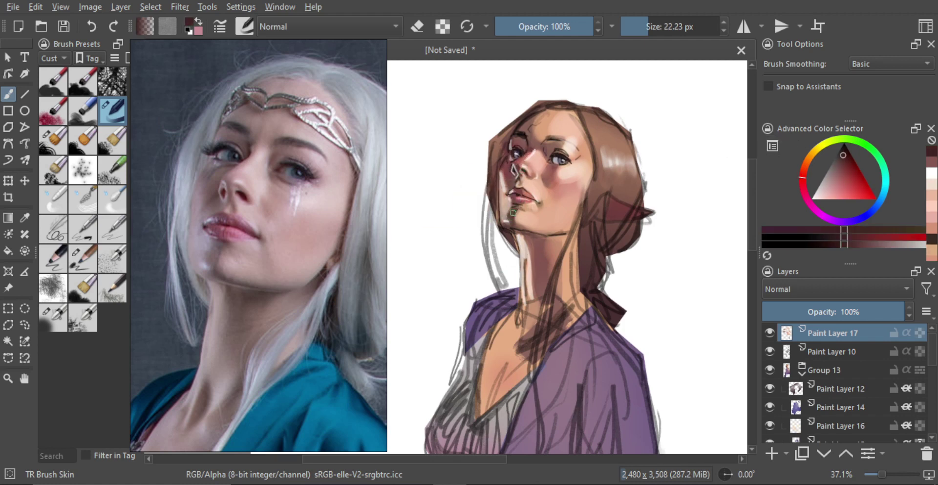
- Sample dark maroon from the shaded side of the face and deepen the shadows around the eyes with a 22.81 px brush
{"action": "left_click", "coordinate": [510, 183], "text": "ctrl"}
{"action": "left_click_drag", "start_coordinate": [522, 135], "coordinate": [534, 117], "text": "shift"}
{"action": "left_click_drag", "start_coordinate": [551, 161], "coordinate": [548, 160], "text": "shift"}
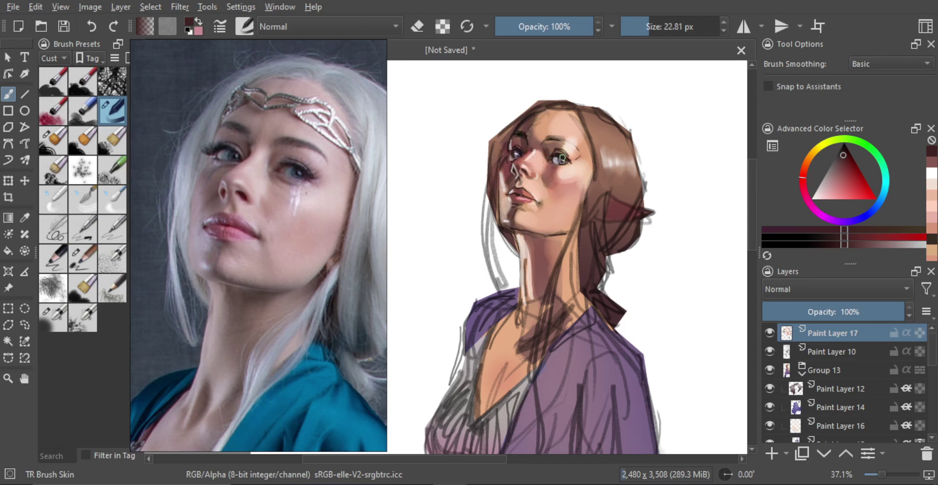
{"action": "left_click_drag", "start_coordinate": [563, 158], "coordinate": [567, 132], "text": "ctrl"}
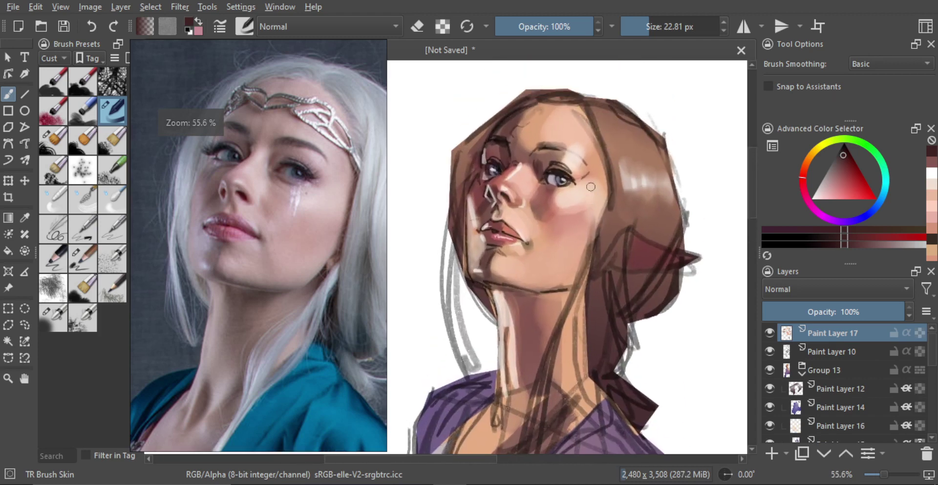
{"action": "left_click", "coordinate": [627, 252], "text": "alt"}
{"action": "mouse_move", "coordinate": [564, 199]}
{"action": "left_mouse_down", "text": "ctrl"}
{"action": "mouse_move", "coordinate": [568, 184]}
{"action": "mouse_move", "coordinate": [575, 198]}
{"action": "left_mouse_up", "text": "ctrl"}
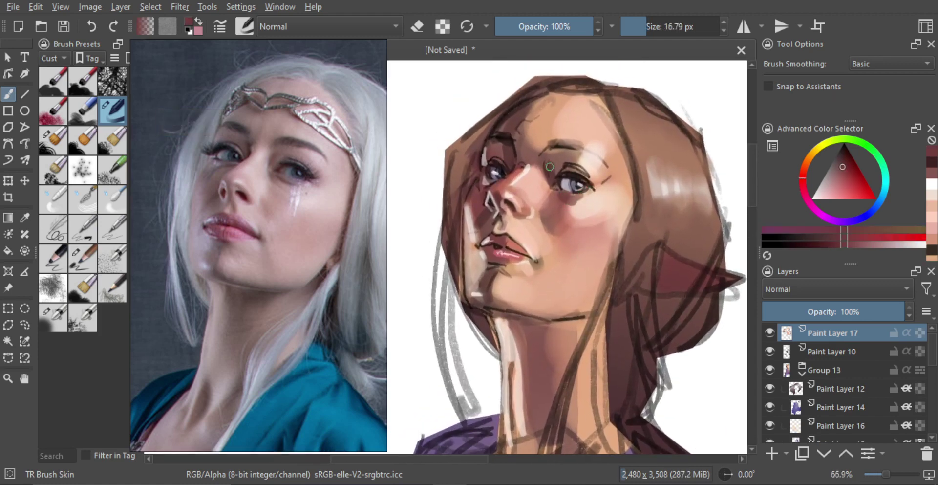
- Shade the near eye socket and the side of the nose with sampled maroon tones and a 12.68 px brush
{"action": "left_click", "coordinate": [569, 185], "text": "alt"}
{"action": "key", "text": "bracketleft"}
{"action": "key", "text": "bracketleft"}
{"action": "left_click", "coordinate": [481, 243], "text": "alt"}
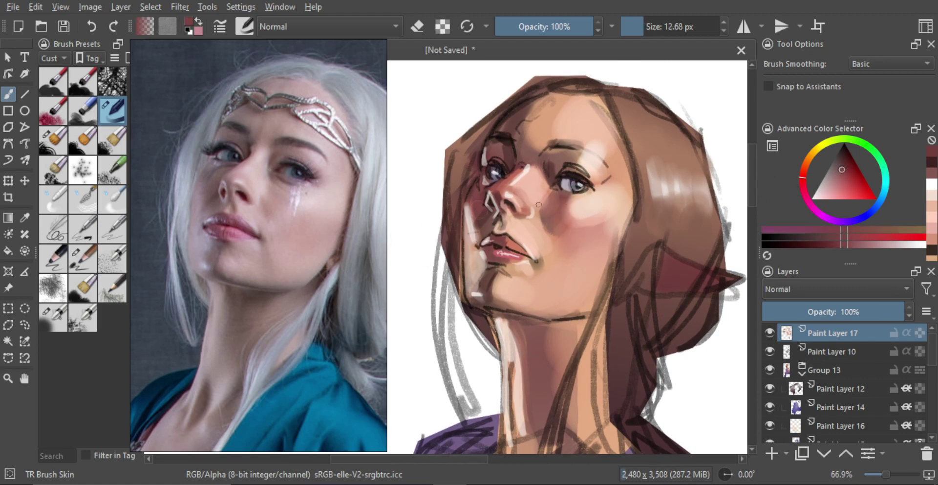
{"action": "left_click", "coordinate": [557, 229], "text": "alt"}
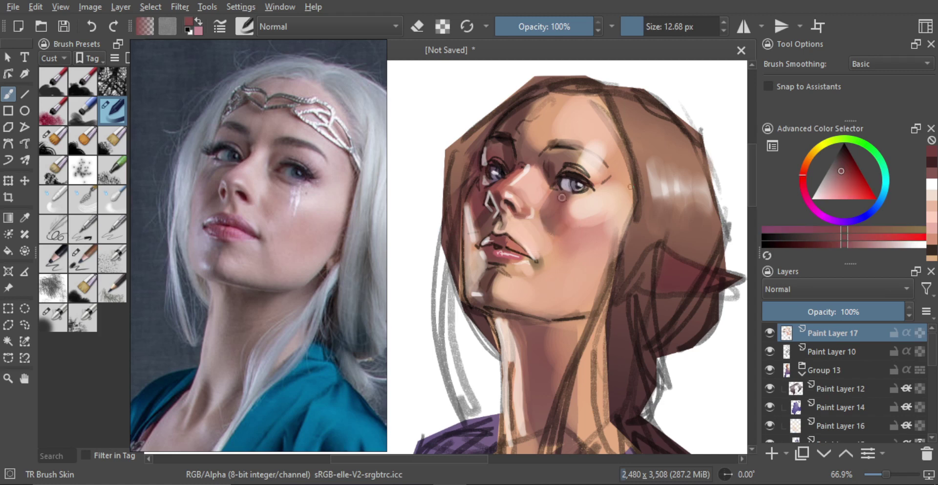
- Mix a darker, redder maroon and darken the lower lid of the near eye with a 10.32 px brush
{"action": "left_click", "coordinate": [843, 159]}
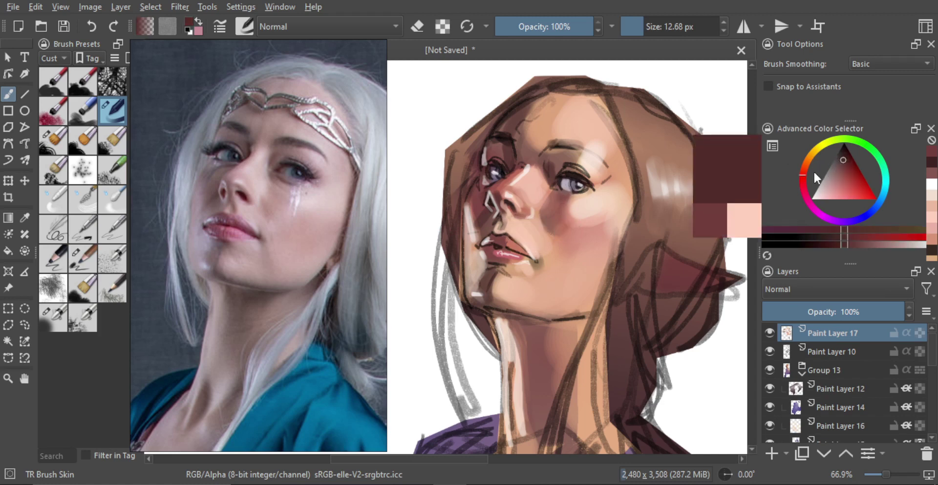
{"action": "left_click", "coordinate": [802, 179]}
{"action": "key", "text": "shift"}
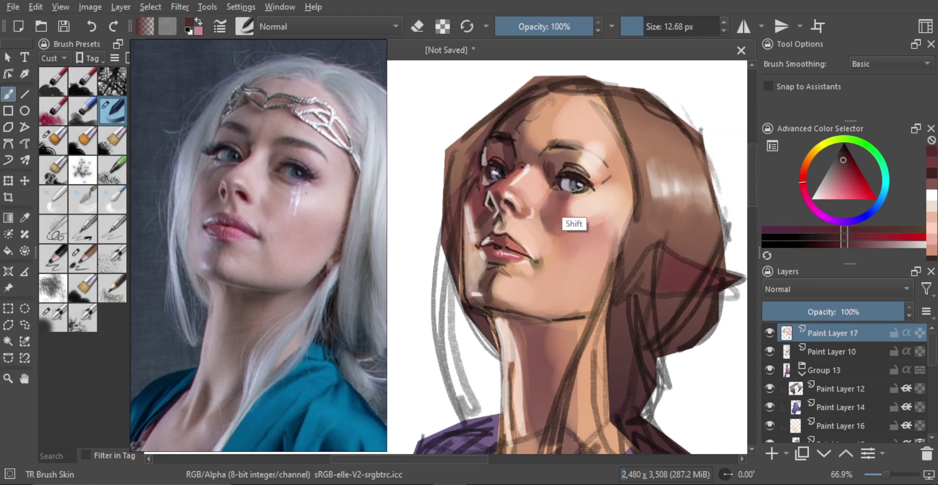
{"action": "left_click_drag", "start_coordinate": [574, 190], "coordinate": [565, 247], "text": "shift"}
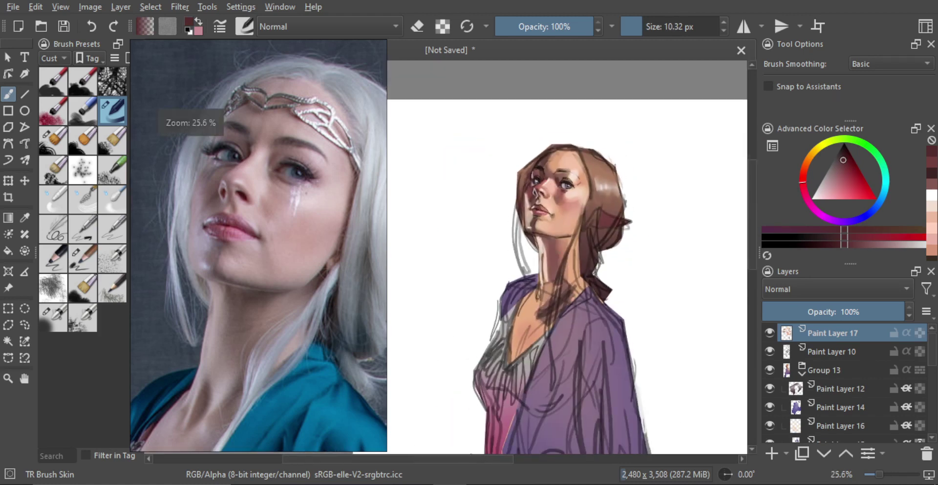
{"action": "mouse_move", "coordinate": [564, 206]}
{"action": "left_mouse_down", "text": "ctrl"}
{"action": "mouse_move", "coordinate": [562, 164]}
{"action": "mouse_move", "coordinate": [557, 198]}
{"action": "left_mouse_up", "text": "ctrl"}
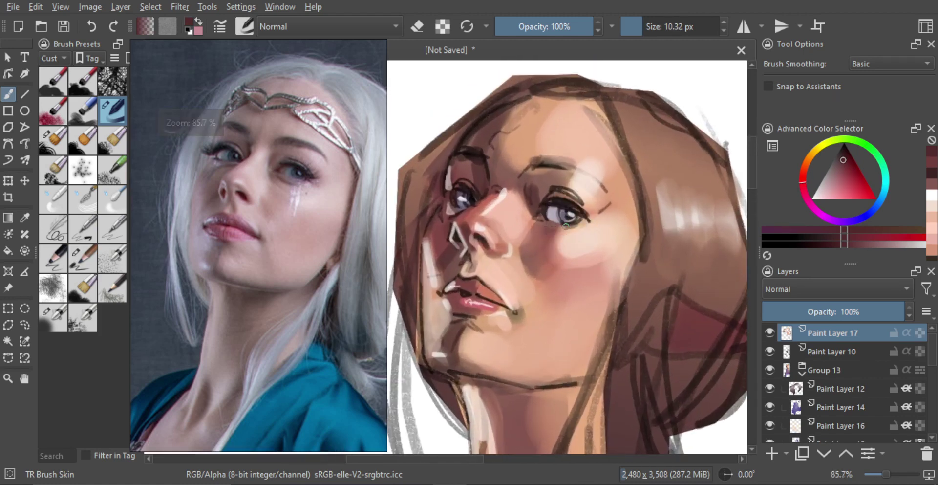
{"action": "left_click_drag", "start_coordinate": [552, 229], "coordinate": [569, 232]}
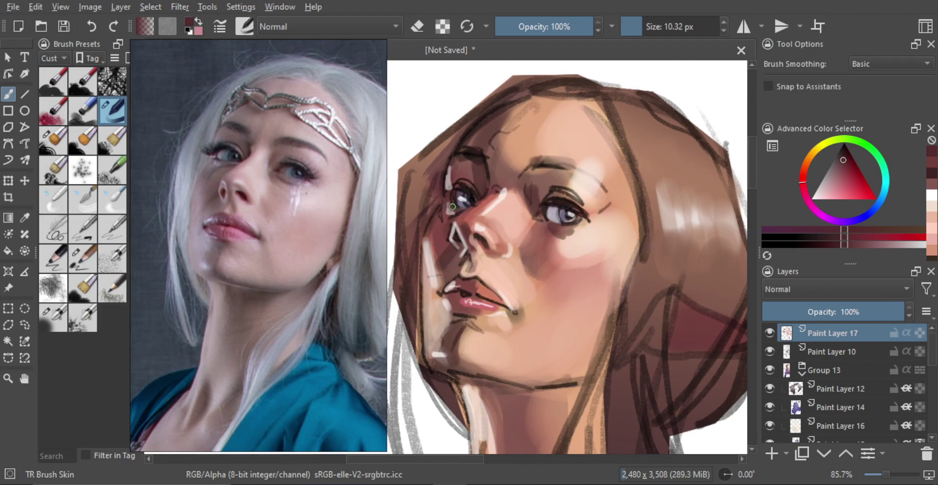
- Sample a pale peach and touch up the skin beneath the near eye with a 3.58 px brush
{"action": "left_click", "coordinate": [440, 111], "text": "ctrl"}
{"action": "mouse_move", "coordinate": [589, 234]}
{"action": "left_mouse_down", "text": "shift"}
{"action": "mouse_move", "coordinate": [557, 228]}
{"action": "mouse_move", "coordinate": [574, 232]}
{"action": "left_mouse_up", "text": "shift"}
{"action": "left_click", "coordinate": [586, 234], "text": "ctrl"}
{"action": "key", "text": "ctrl+z"}
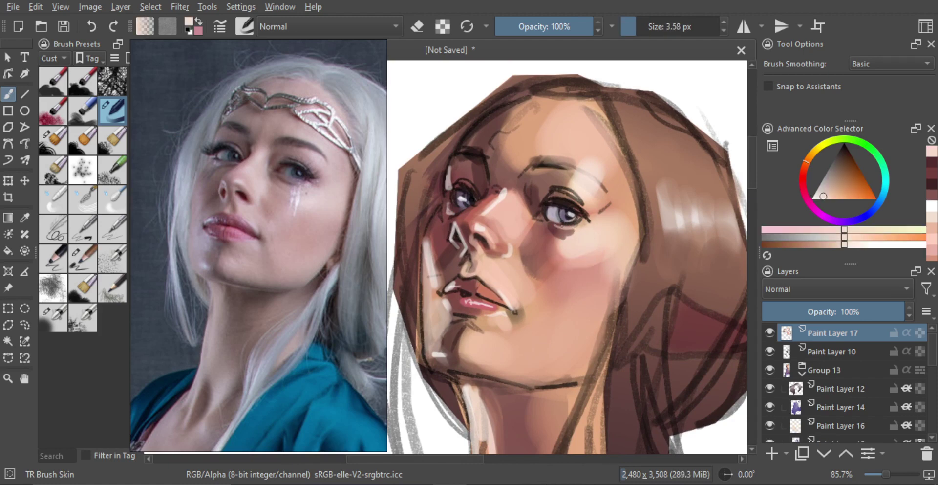
{"action": "left_click_drag", "start_coordinate": [591, 226], "coordinate": [605, 289], "text": "ctrl"}
{"action": "key", "text": "minus"}
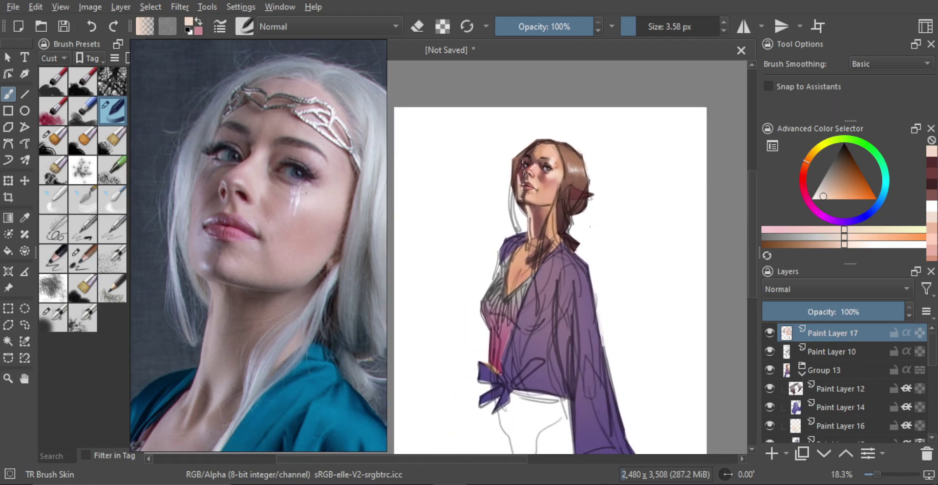
{"action": "left_click_drag", "start_coordinate": [587, 253], "coordinate": [590, 235]}
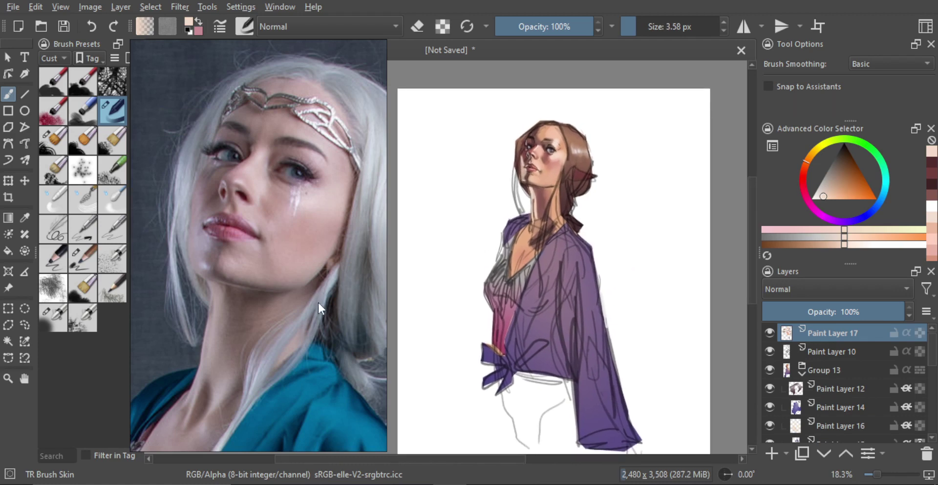
- Merge the upper paint layers and the figure group into a single layer and add a new paint layer above it
{"action": "scroll", "coordinate": [341, 306], "scroll_direction": "down", "scroll_amount": 5}
{"action": "left_click_drag", "start_coordinate": [340, 307], "coordinate": [316, 242]}
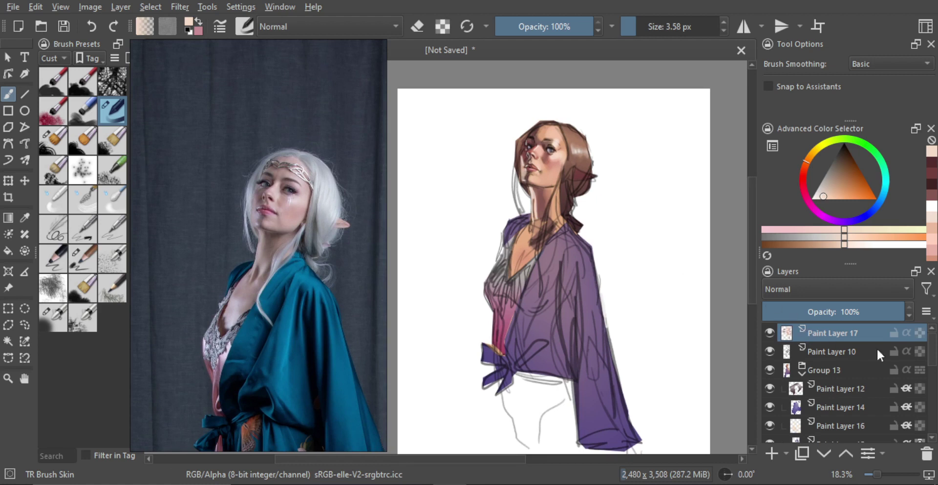
{"action": "scroll", "coordinate": [930, 352], "scroll_direction": "down", "scroll_amount": 3}
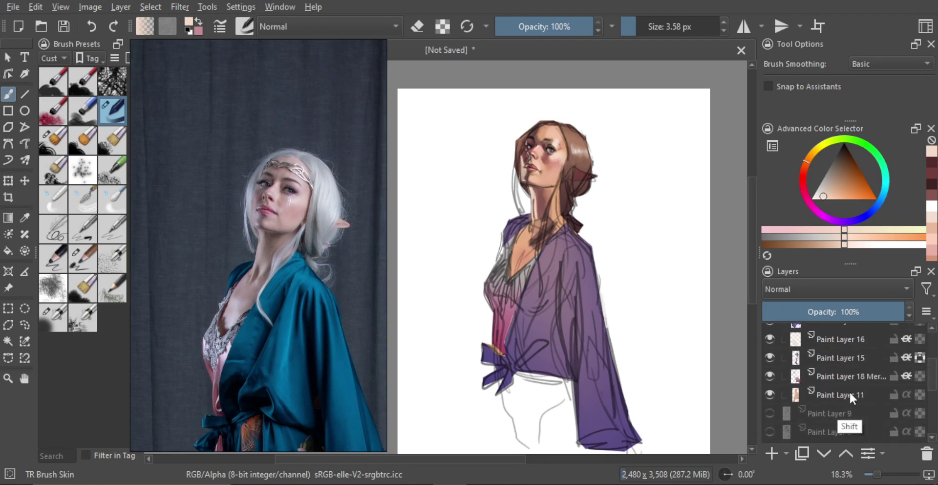
{"action": "left_click", "coordinate": [844, 395], "text": "shift"}
{"action": "scroll", "coordinate": [837, 372], "scroll_direction": "down", "scroll_amount": 5}
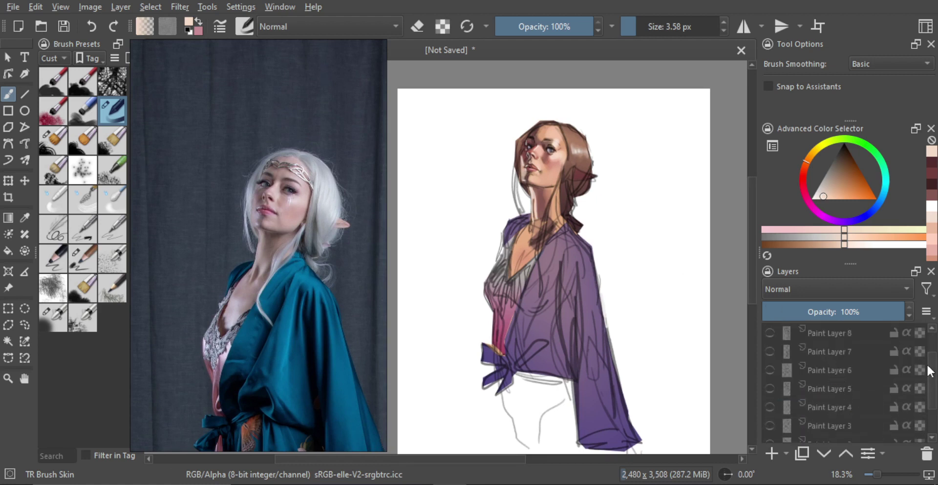
{"action": "key", "text": "ctrl+e"}
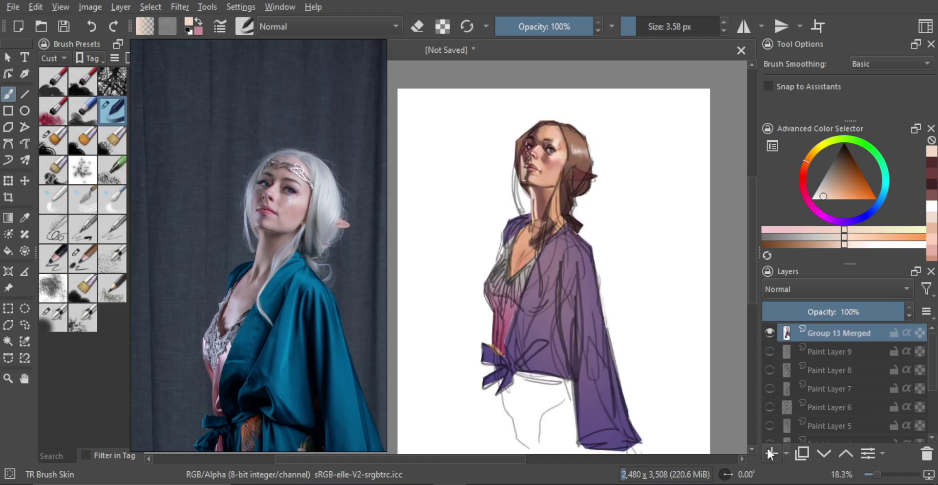
{"action": "left_click", "coordinate": [769, 452]}
- Sample purple from the robe, mix a lighter dusty mauve, and start lightening the robe's shoulder with a 65.74 px brush
{"action": "left_click", "coordinate": [538, 303], "text": "ctrl"}
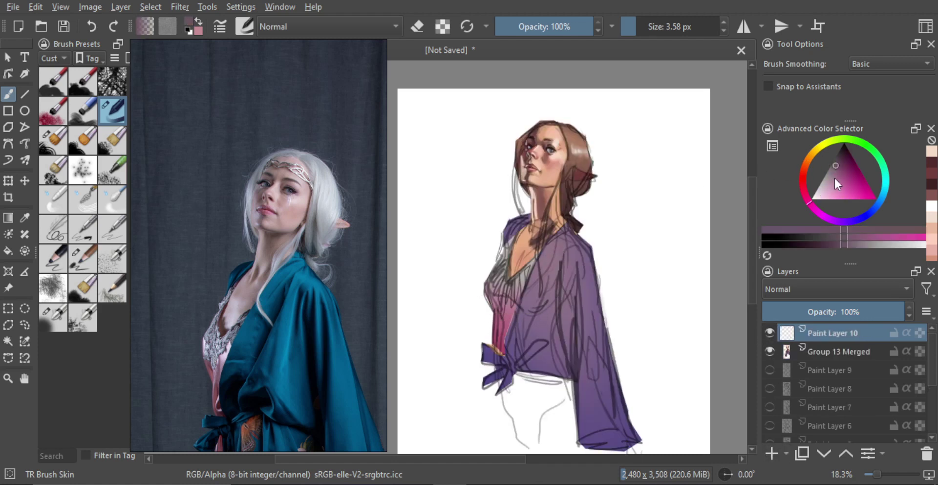
{"action": "left_click", "coordinate": [836, 180]}
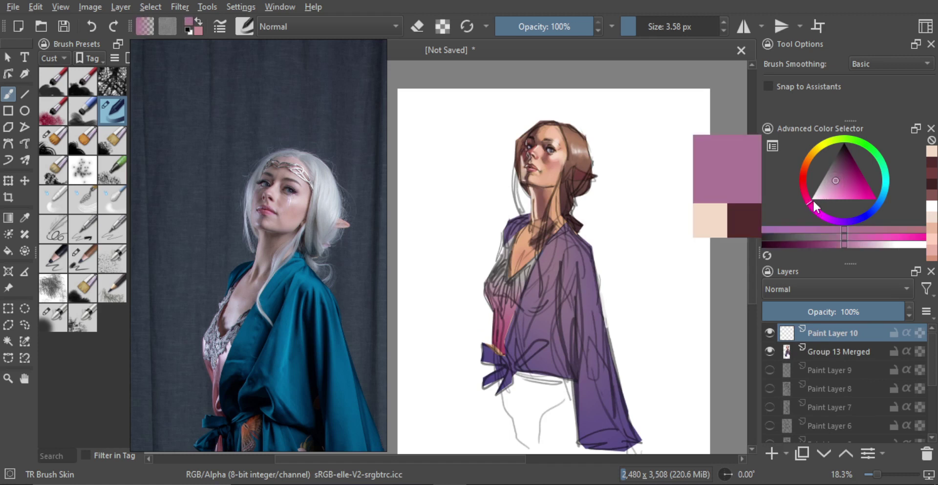
{"action": "left_click", "coordinate": [806, 199]}
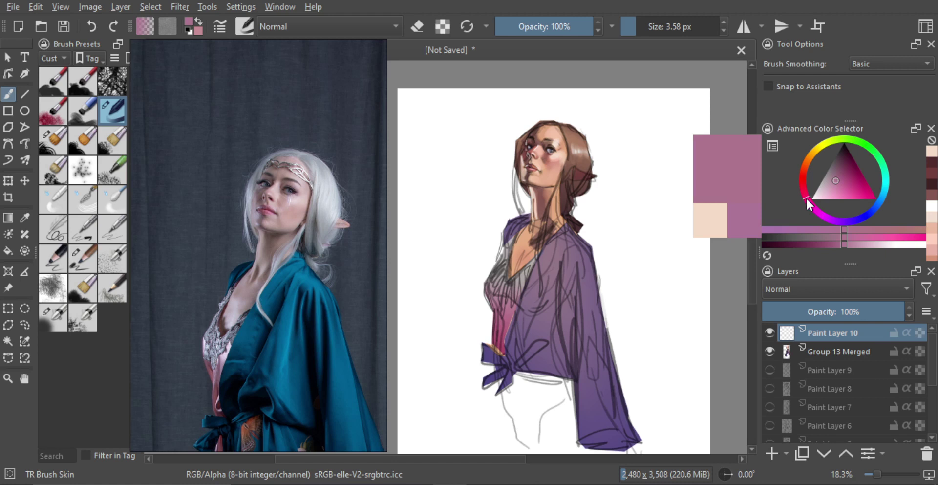
{"action": "left_click", "coordinate": [831, 178]}
{"action": "left_click", "coordinate": [597, 222]}
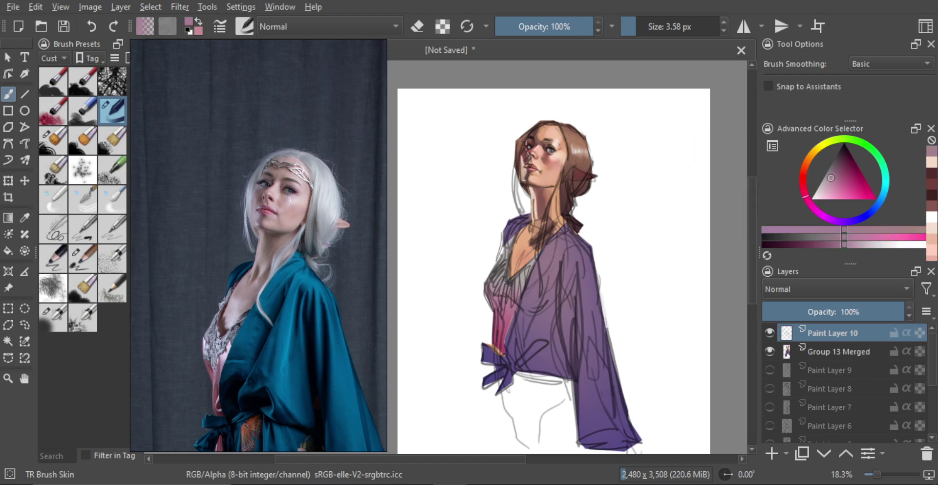
{"action": "mouse_move", "coordinate": [588, 257]}
{"action": "left_mouse_down", "text": "shift"}
{"action": "mouse_move", "coordinate": [616, 256]}
{"action": "mouse_move", "coordinate": [582, 248]}
{"action": "left_mouse_up", "text": "shift"}
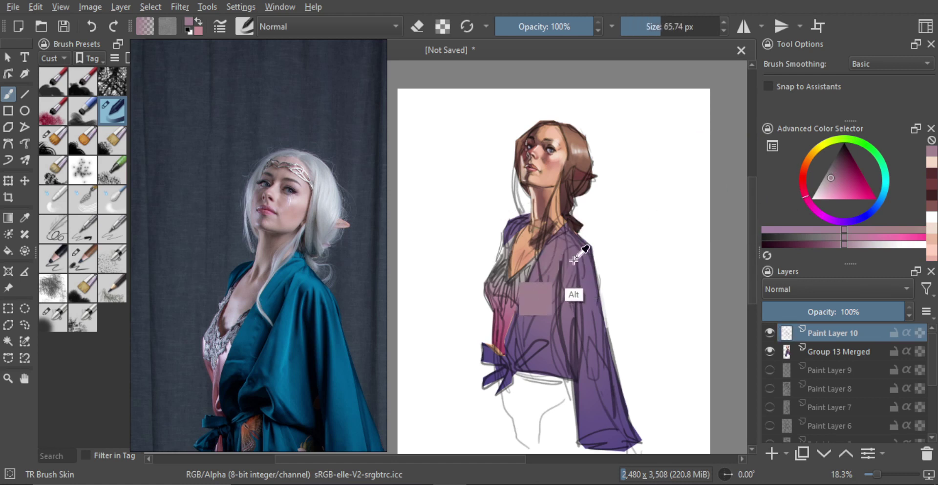
- Mix a brighter pinkish mauve from the robe color and paint light strokes down the robe's front with a 76.90 px brush
{"action": "left_click", "coordinate": [548, 289], "text": "alt"}
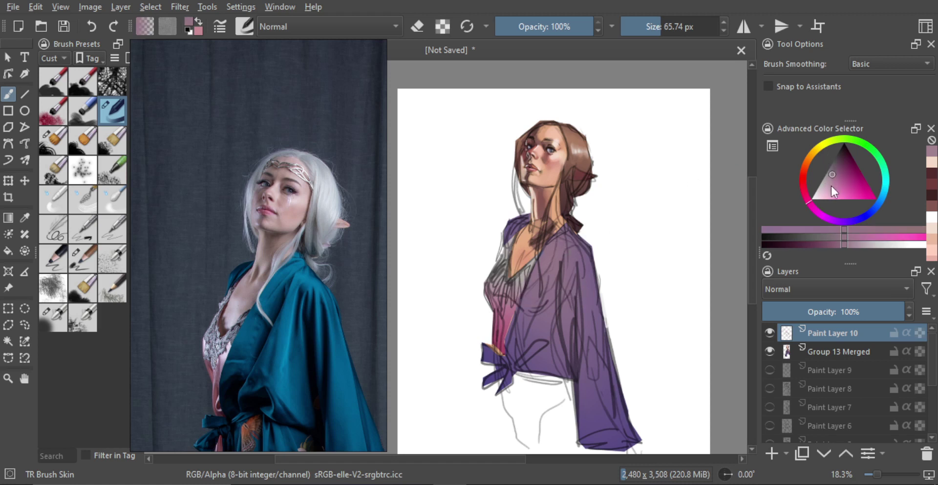
{"action": "left_click", "coordinate": [832, 187]}
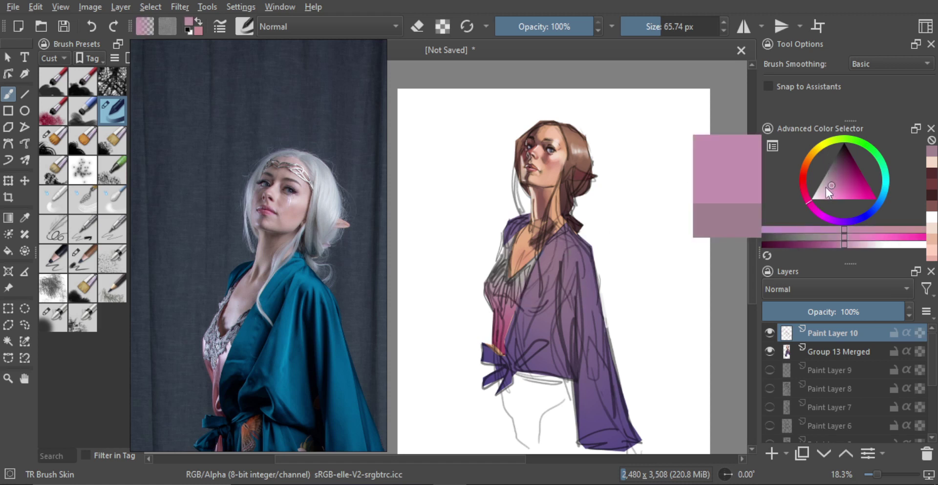
{"action": "left_click", "coordinate": [830, 187]}
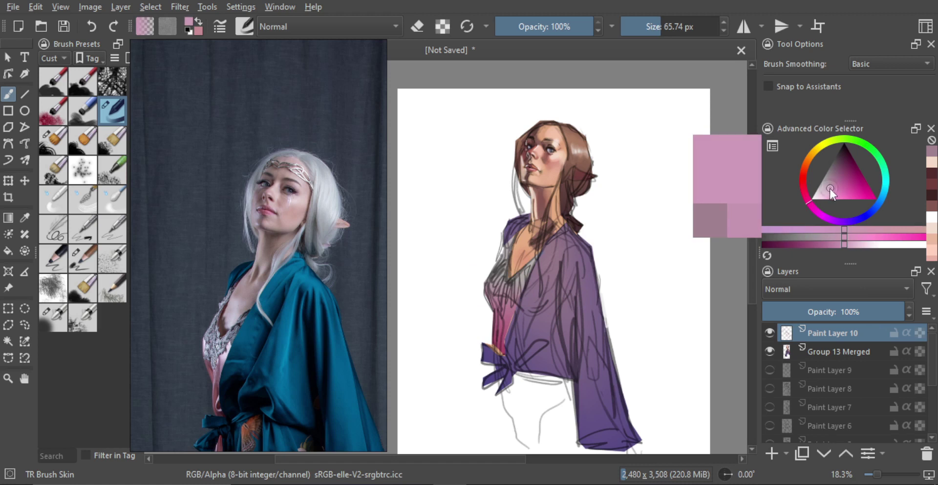
{"action": "left_click", "coordinate": [811, 207]}
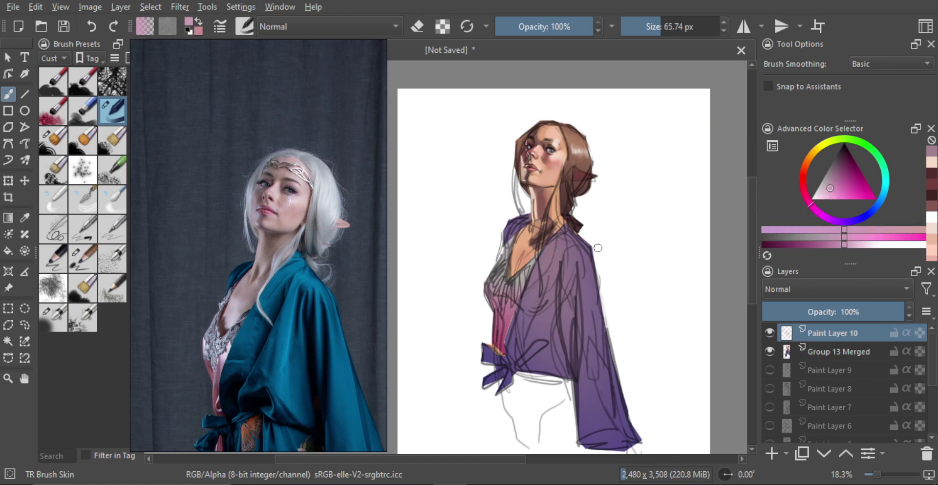
{"action": "mouse_move", "coordinate": [544, 272]}
{"action": "left_mouse_down"}
{"action": "mouse_move", "coordinate": [566, 247]}
{"action": "mouse_move", "coordinate": [562, 237]}
{"action": "mouse_move", "coordinate": [548, 253]}
{"action": "mouse_move", "coordinate": [555, 265]}
{"action": "mouse_move", "coordinate": [537, 267]}
{"action": "left_mouse_up"}
{"action": "key", "text": "ctrl+z"}
{"action": "key", "text": "["}
{"action": "key", "text": "ctrl+z"}
{"action": "key", "text": "]"}
{"action": "key", "text": "ctrl+z"}
{"action": "key", "text": "]"}
{"action": "key", "text": "ctrl+z"}
{"action": "mouse_move", "coordinate": [550, 237]}
{"action": "left_mouse_down"}
{"action": "mouse_move", "coordinate": [534, 317]}
{"action": "mouse_move", "coordinate": [547, 253]}
{"action": "left_mouse_up"}
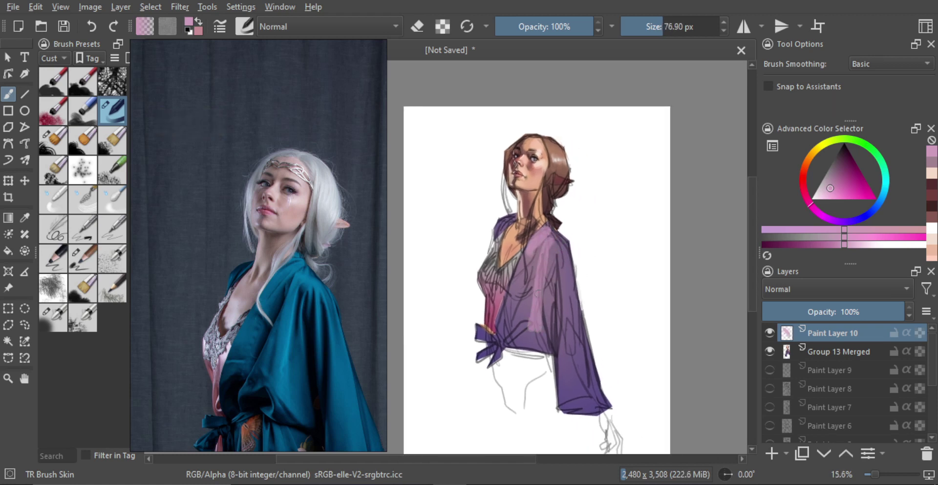
- Paint pinkish mauve fold highlights along the near sleeve and shoulder, varying the brush size
{"action": "key", "text": "bracketleft"}
{"action": "key", "text": "bracketleft"}
{"action": "key", "text": "bracketleft"}
{"action": "mouse_move", "coordinate": [541, 279]}
{"action": "left_mouse_down"}
{"action": "mouse_move", "coordinate": [554, 237]}
{"action": "mouse_move", "coordinate": [568, 266]}
{"action": "mouse_move", "coordinate": [564, 254]}
{"action": "mouse_move", "coordinate": [562, 299]}
{"action": "mouse_move", "coordinate": [568, 252]}
{"action": "mouse_move", "coordinate": [570, 349]}
{"action": "left_mouse_up"}
{"action": "key", "text": "bracketright"}
{"action": "key", "text": "ctrl+z"}
{"action": "key", "text": "bracketright"}
{"action": "key", "text": "bracketright"}
{"action": "left_click_drag", "start_coordinate": [566, 256], "coordinate": [569, 360]}
{"action": "mouse_move", "coordinate": [572, 320]}
{"action": "left_mouse_down"}
{"action": "mouse_move", "coordinate": [567, 261]}
{"action": "mouse_move", "coordinate": [553, 239]}
{"action": "mouse_move", "coordinate": [600, 246]}
{"action": "mouse_move", "coordinate": [554, 223]}
{"action": "left_mouse_up"}
{"action": "key", "text": "bracketleft"}
- Add white highlights on the robe's shoulder with a 20.98 px brush and soften the sleeve highlights by erasing up to 147.10 px
{"action": "left_click", "coordinate": [599, 246], "text": "ctrl"}
{"action": "left_click_drag", "start_coordinate": [548, 226], "coordinate": [552, 226], "text": "shift"}
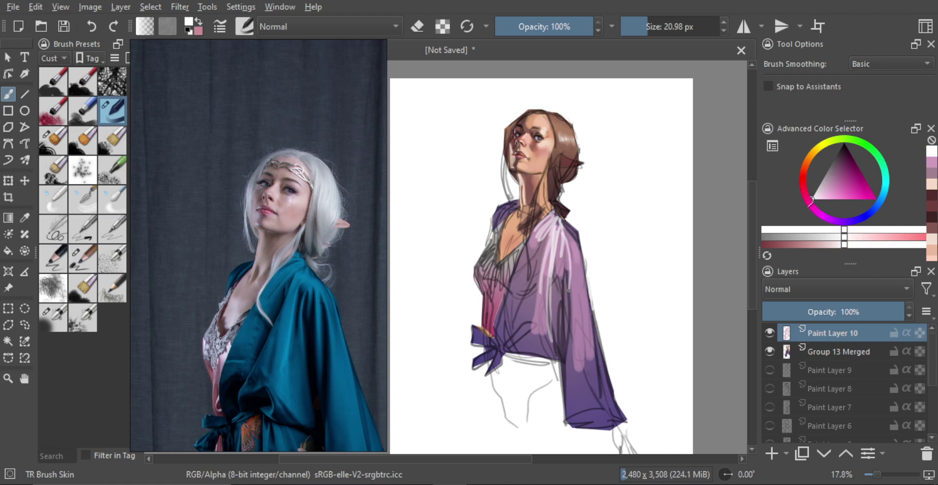
{"action": "key", "text": "d"}
{"action": "key", "text": "e"}
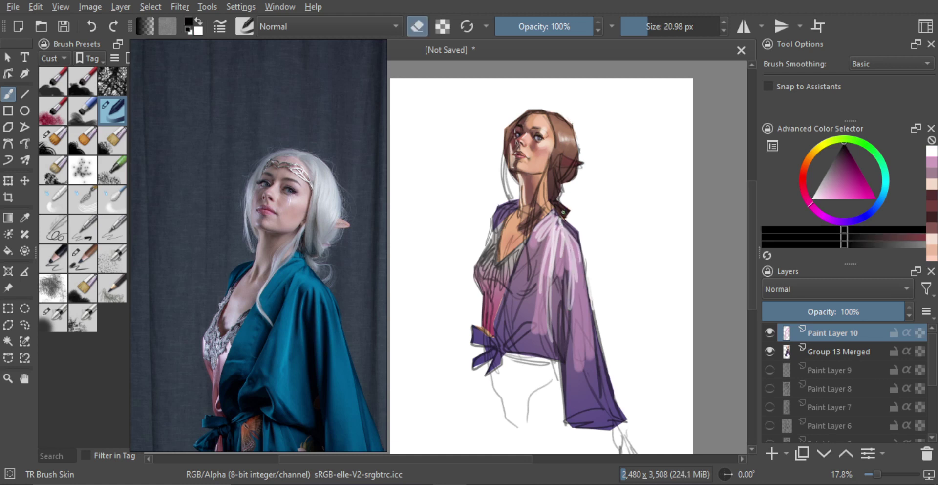
{"action": "left_click_drag", "start_coordinate": [561, 222], "coordinate": [583, 220], "text": "shift"}
{"action": "left_click_drag", "start_coordinate": [563, 215], "coordinate": [596, 227]}
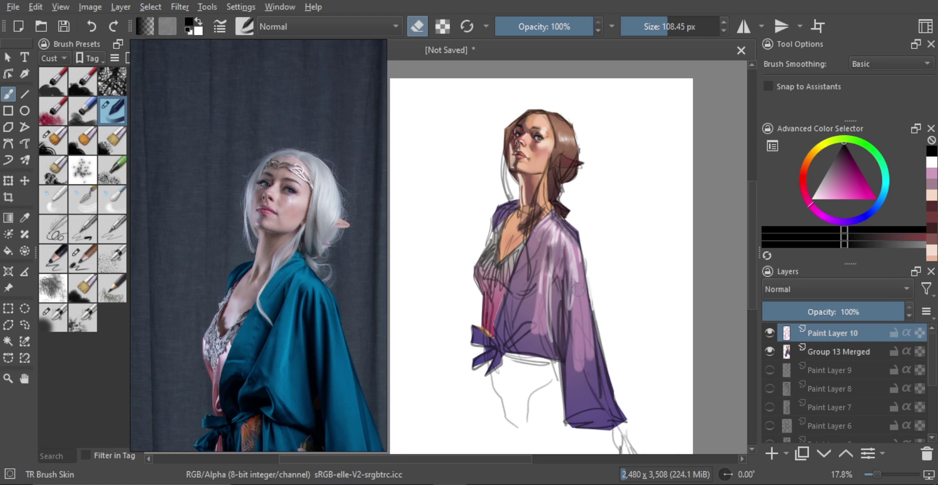
{"action": "left_click_drag", "start_coordinate": [578, 290], "coordinate": [539, 327]}
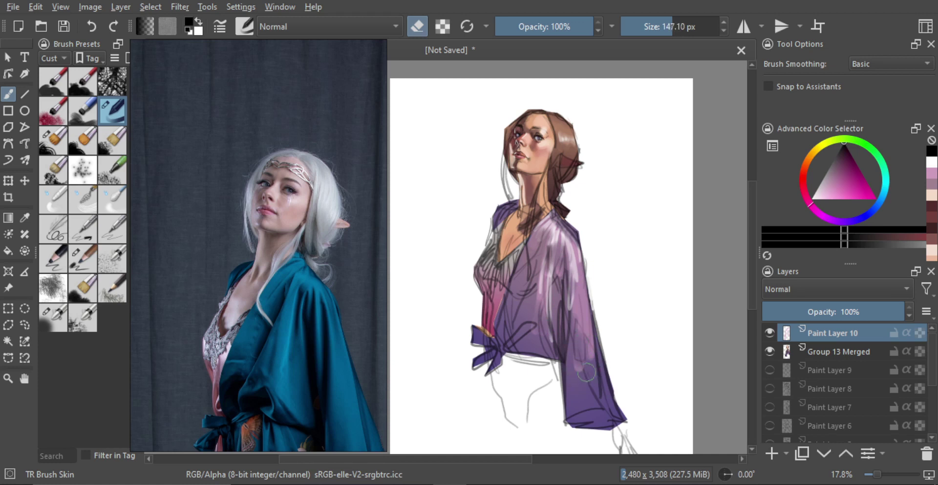
- Sample a pale peach from the neck, leave erasing mode, and lighten the chest skin with a 58.11 px brush
{"action": "scroll", "coordinate": [597, 324], "scroll_direction": "down", "scroll_amount": 3}
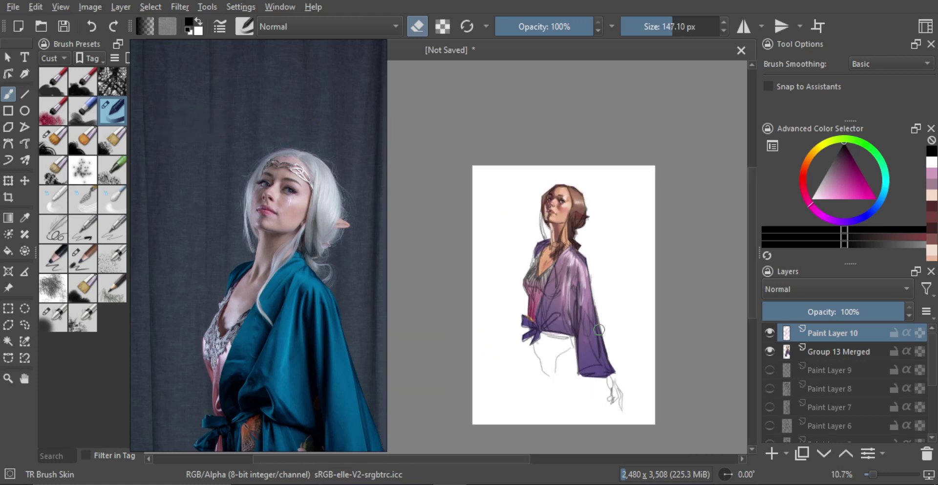
{"action": "left_click_drag", "start_coordinate": [580, 272], "coordinate": [607, 224]}
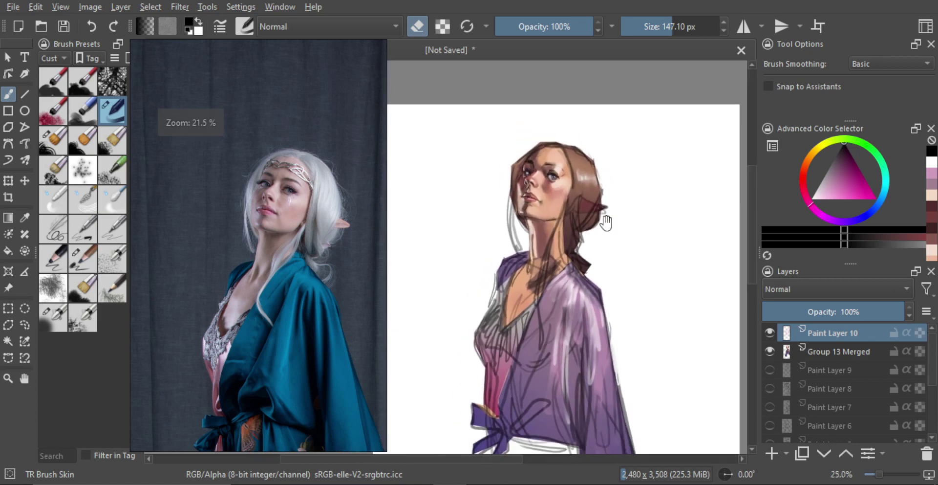
{"action": "left_click_drag", "start_coordinate": [609, 259], "coordinate": [614, 234]}
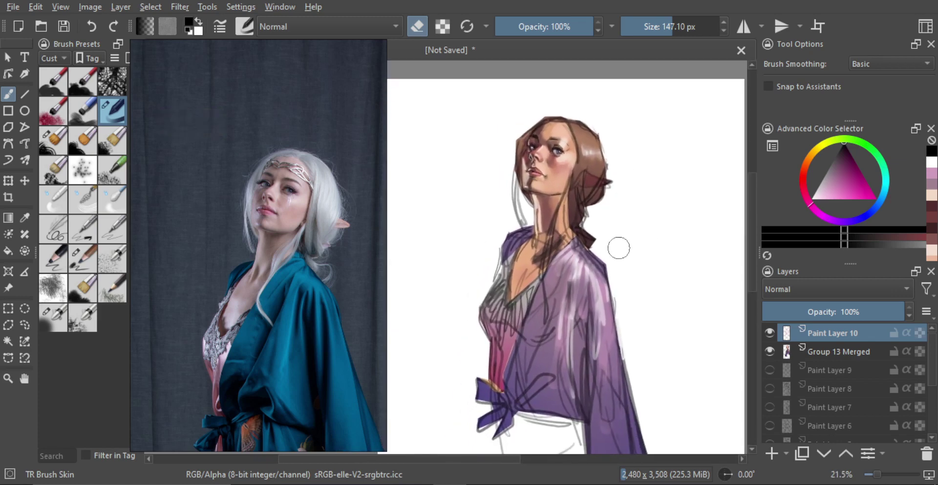
{"action": "left_click_drag", "start_coordinate": [518, 215], "coordinate": [525, 166]}
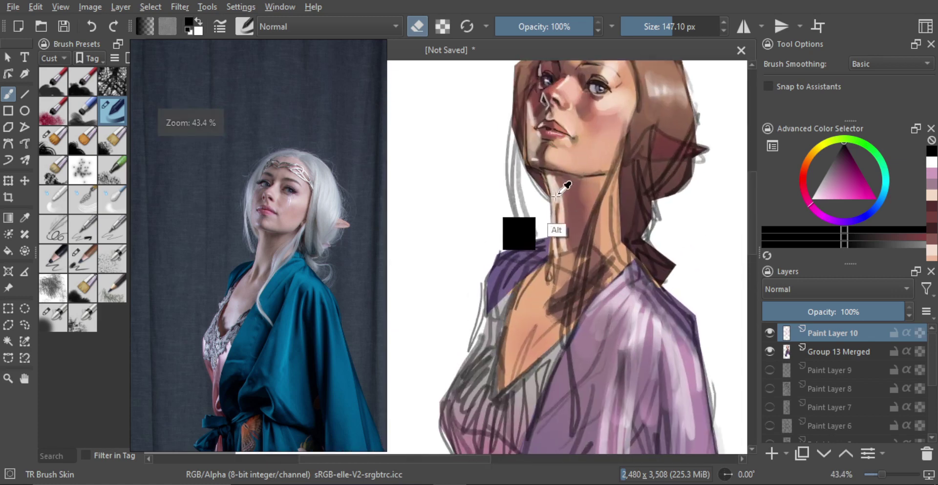
{"action": "left_click", "coordinate": [555, 198], "text": "ctrl"}
{"action": "key", "text": "e"}
{"action": "left_click_drag", "start_coordinate": [540, 304], "coordinate": [519, 291]}
{"action": "left_click_drag", "start_coordinate": [530, 328], "coordinate": [511, 333]}
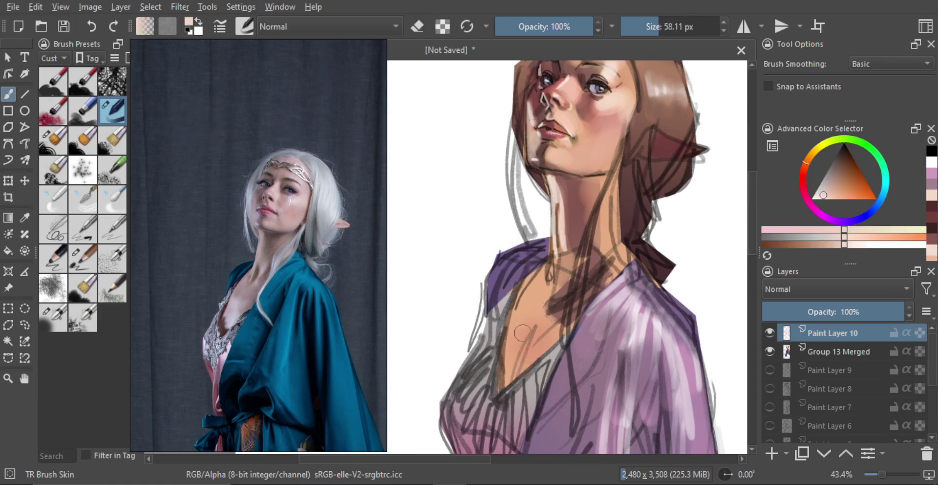
- Refine the pale peach highlight along the chest near the neckline with a 16.70 px brush
{"action": "key", "text": "bracketleft"}
{"action": "key", "text": "bracketleft"}
{"action": "key", "text": "bracketleft"}
{"action": "key", "text": "bracketleft"}
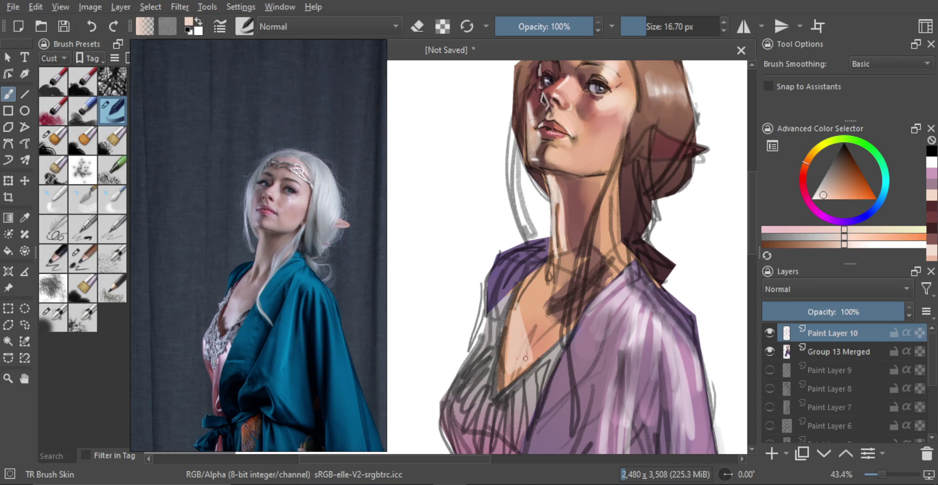
{"action": "left_click_drag", "start_coordinate": [529, 341], "coordinate": [513, 363]}
{"action": "left_click_drag", "start_coordinate": [559, 317], "coordinate": [556, 460]}
{"action": "left_click_drag", "start_coordinate": [557, 345], "coordinate": [559, 249]}
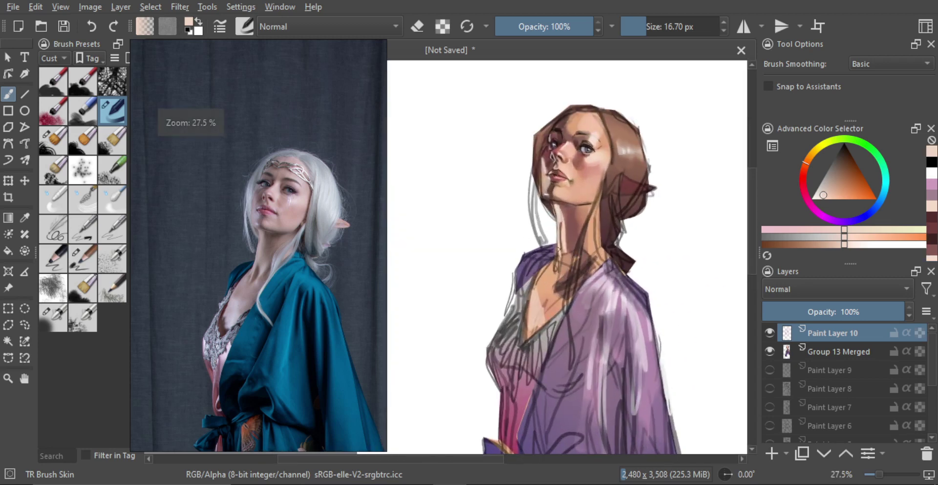
- Sample a lighter peach and brighten the chest highlight with a 28.71 px brush
{"action": "left_click", "coordinate": [422, 307], "text": "ctrl"}
{"action": "mouse_move", "coordinate": [536, 312]}
{"action": "left_mouse_down", "text": "shift"}
{"action": "mouse_move", "coordinate": [534, 296]}
{"action": "mouse_move", "coordinate": [559, 369]}
{"action": "left_mouse_up", "text": "shift"}
{"action": "left_click", "coordinate": [536, 317], "text": "ctrl"}
{"action": "left_click", "coordinate": [536, 293]}
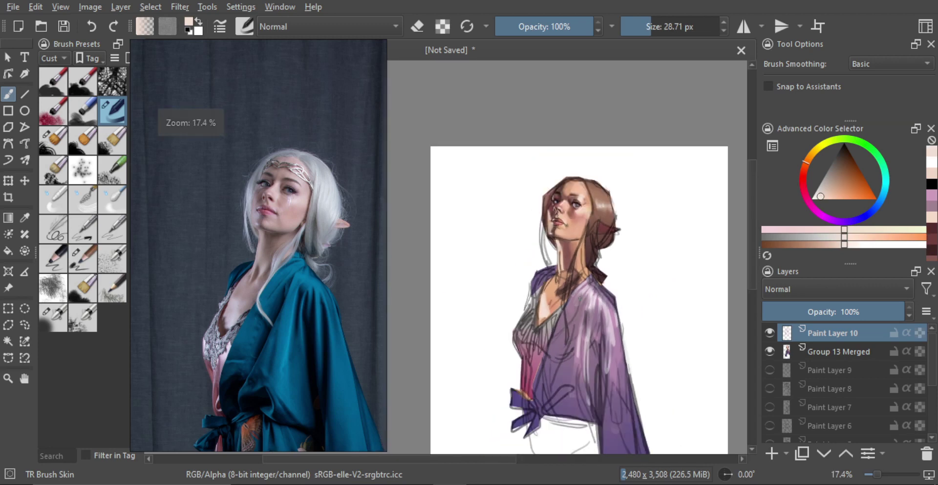
- Sample dark brown from the hair strands and darken the chest's edge along the neckline with a 17.55 px brush
{"action": "mouse_move", "coordinate": [585, 297]}
{"action": "left_mouse_down", "text": "ctrl"}
{"action": "mouse_move", "coordinate": [584, 333]}
{"action": "mouse_move", "coordinate": [556, 244]}
{"action": "left_mouse_up", "text": "ctrl"}
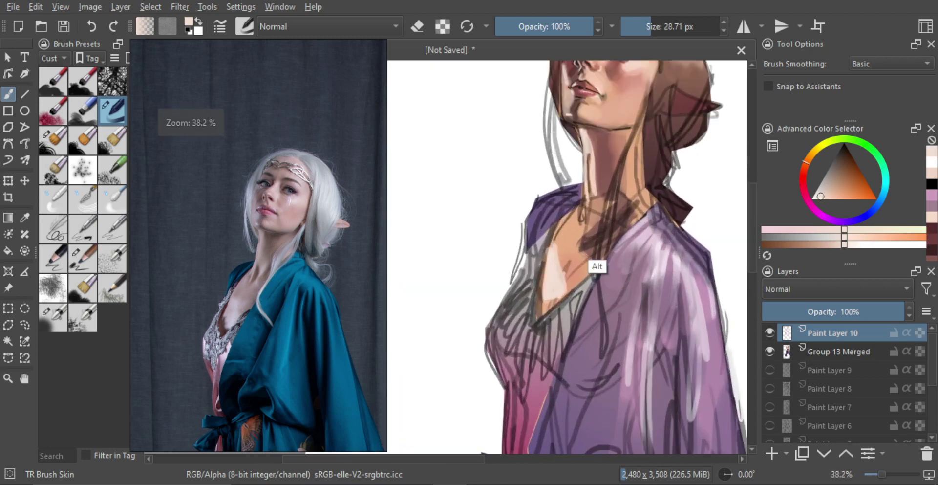
{"action": "left_click", "coordinate": [596, 266], "text": "ctrl"}
{"action": "left_click_drag", "start_coordinate": [540, 298], "coordinate": [532, 319], "text": "shift"}
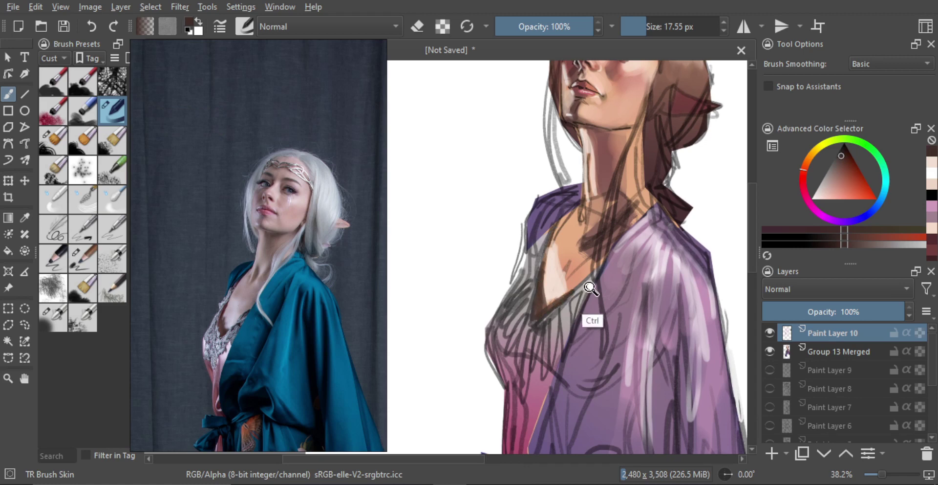
{"action": "left_click_drag", "start_coordinate": [593, 315], "coordinate": [596, 330]}
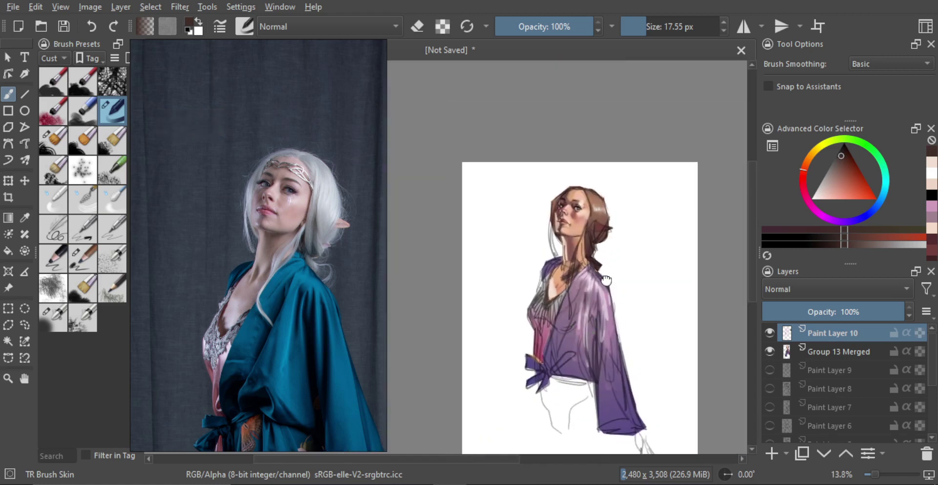
{"action": "left_click_drag", "start_coordinate": [611, 265], "coordinate": [644, 211]}
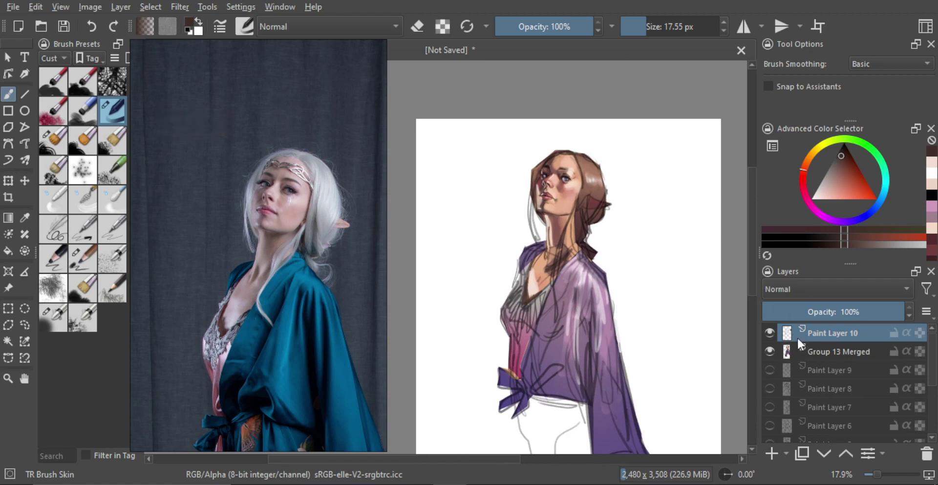
- Merge the highlight layer into the figure layer and add an empty paint layer beneath it
{"action": "key", "text": "ctrl+e"}
{"action": "left_click", "coordinate": [788, 351]}
{"action": "left_click", "coordinate": [771, 452]}
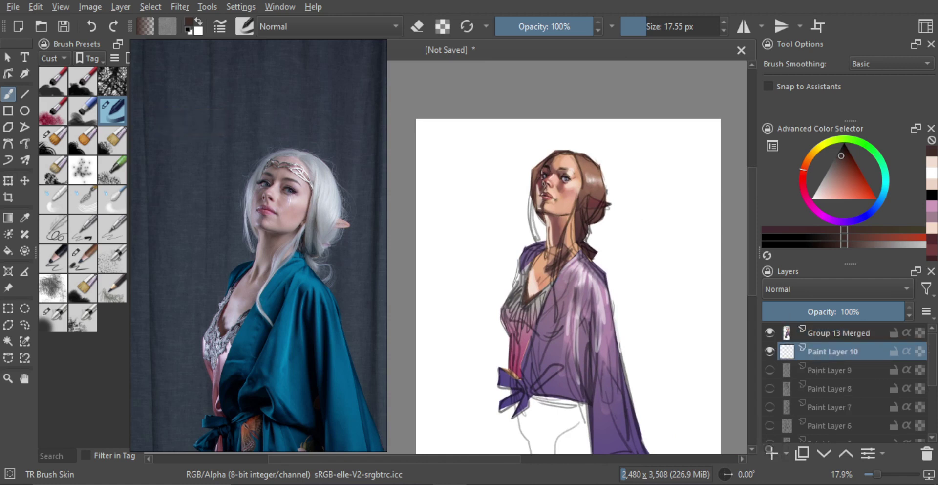
- Paint a dark greyish-blue backdrop behind the figure's head and torso with the TR Bristle Pen at 460.46 px
{"action": "left_click", "coordinate": [83, 111]}
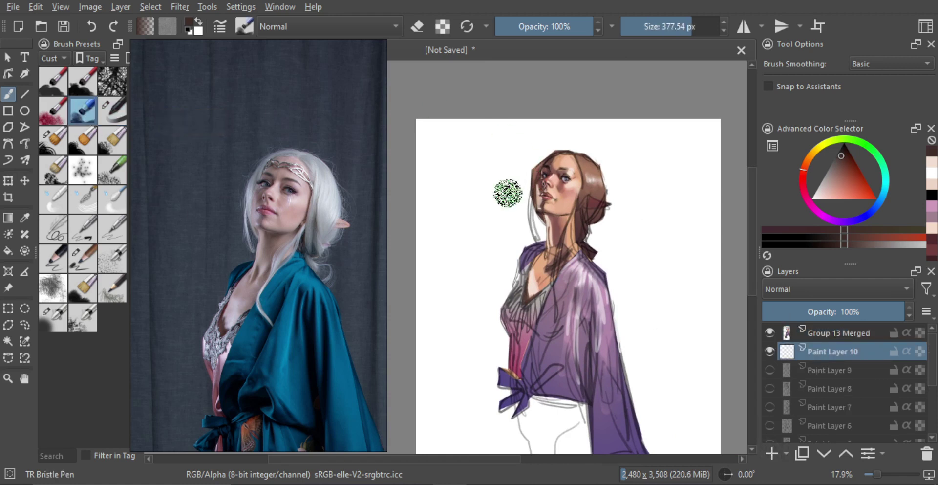
{"action": "mouse_move", "coordinate": [499, 200]}
{"action": "left_mouse_down"}
{"action": "mouse_move", "coordinate": [524, 221]}
{"action": "mouse_move", "coordinate": [485, 230]}
{"action": "left_mouse_up"}
{"action": "scroll", "coordinate": [512, 204], "scroll_direction": "up", "scroll_amount": 1}
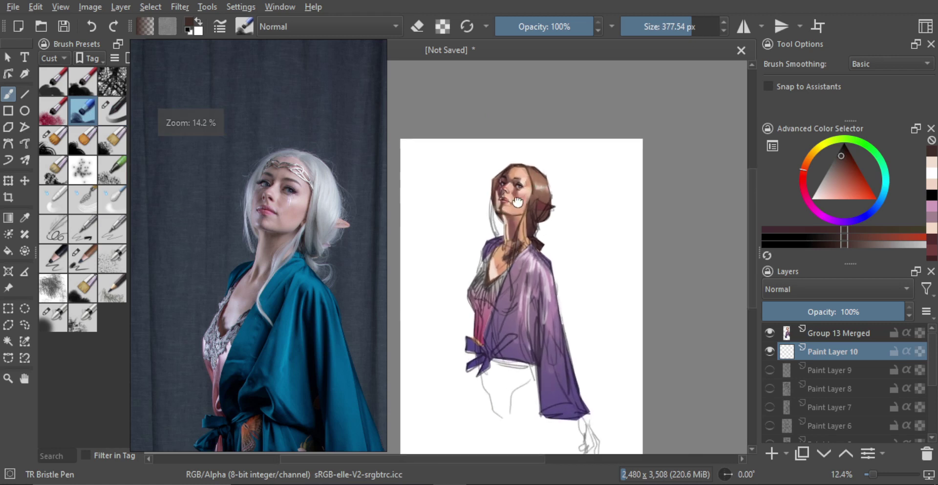
{"action": "left_click_drag", "start_coordinate": [513, 205], "coordinate": [533, 199]}
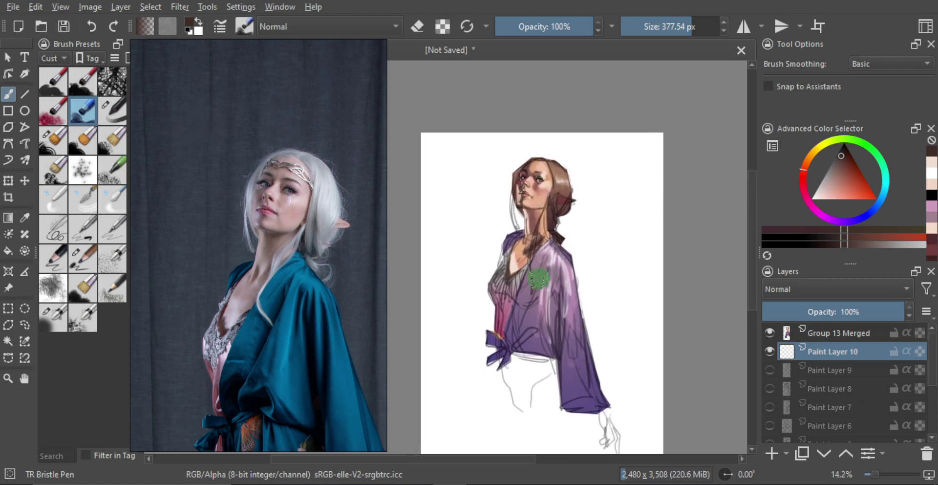
{"action": "left_click", "coordinate": [509, 311], "text": "ctrl"}
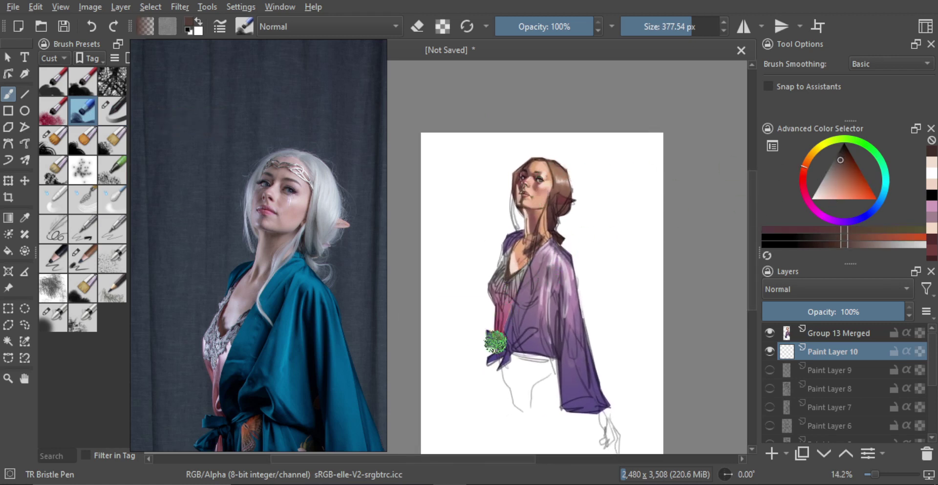
{"action": "left_click", "coordinate": [869, 209]}
{"action": "left_click_drag", "start_coordinate": [477, 172], "coordinate": [485, 244]}
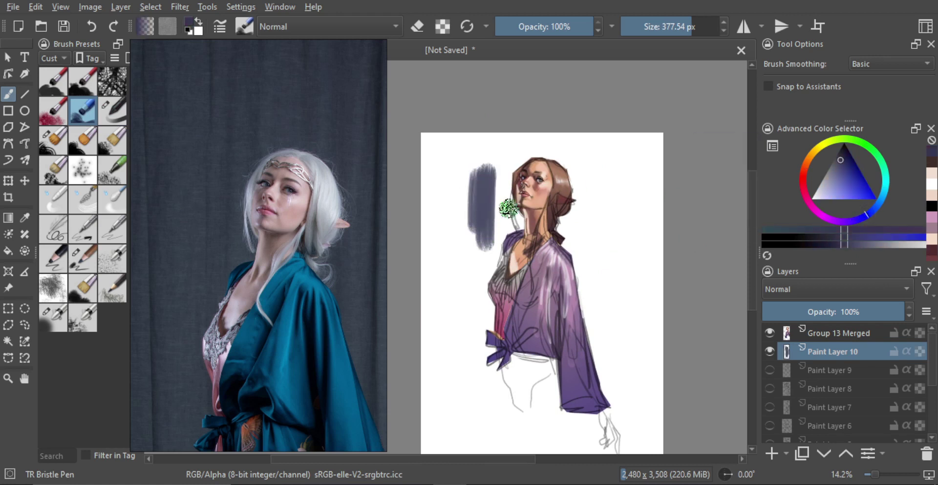
{"action": "key", "text": "ctrl+z"}
{"action": "mouse_move", "coordinate": [488, 210]}
{"action": "left_mouse_down", "text": "shift"}
{"action": "mouse_move", "coordinate": [500, 210]}
{"action": "mouse_move", "coordinate": [498, 202]}
{"action": "left_mouse_up", "text": "shift"}
{"action": "mouse_move", "coordinate": [475, 153]}
{"action": "left_mouse_down"}
{"action": "mouse_move", "coordinate": [479, 228]}
{"action": "mouse_move", "coordinate": [490, 198]}
{"action": "mouse_move", "coordinate": [505, 244]}
{"action": "mouse_move", "coordinate": [514, 166]}
{"action": "mouse_move", "coordinate": [530, 147]}
{"action": "mouse_move", "coordinate": [550, 147]}
{"action": "mouse_move", "coordinate": [567, 264]}
{"action": "mouse_move", "coordinate": [581, 167]}
{"action": "mouse_move", "coordinate": [598, 272]}
{"action": "mouse_move", "coordinate": [611, 210]}
{"action": "mouse_move", "coordinate": [606, 161]}
{"action": "left_mouse_up"}
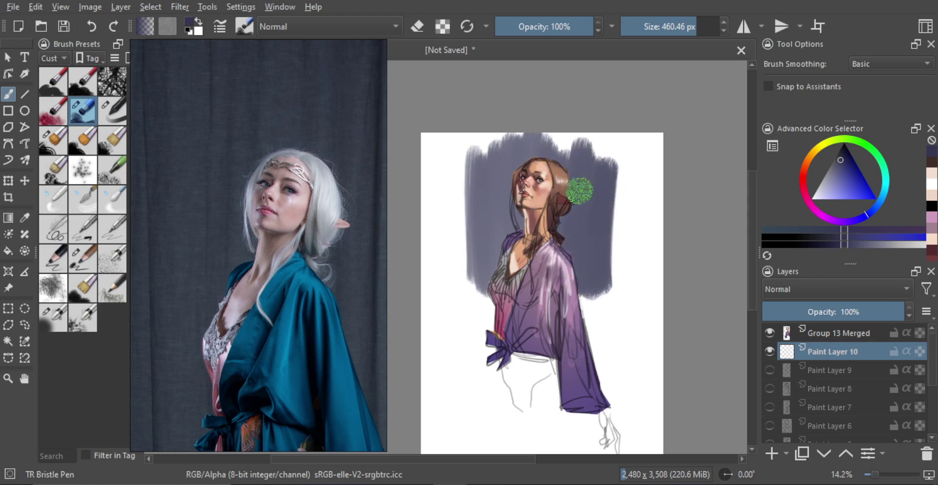
{"action": "mouse_move", "coordinate": [464, 195]}
{"action": "left_mouse_down"}
{"action": "mouse_move", "coordinate": [471, 254]}
{"action": "mouse_move", "coordinate": [485, 245]}
{"action": "mouse_move", "coordinate": [511, 158]}
{"action": "mouse_move", "coordinate": [515, 248]}
{"action": "mouse_move", "coordinate": [530, 252]}
{"action": "mouse_move", "coordinate": [542, 214]}
{"action": "mouse_move", "coordinate": [555, 242]}
{"action": "mouse_move", "coordinate": [580, 144]}
{"action": "mouse_move", "coordinate": [605, 236]}
{"action": "left_mouse_up"}
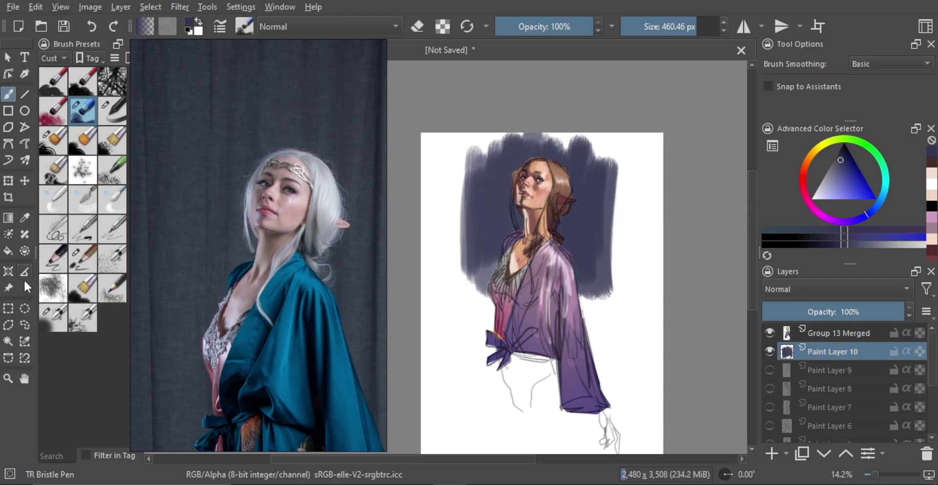
- Erase a mottled texture into the blue backdrop with the TR Scatter Txtr brush at 392.77 px
{"action": "left_click", "coordinate": [54, 288]}
{"action": "key", "text": "e"}
{"action": "mouse_move", "coordinate": [503, 184]}
{"action": "left_mouse_down"}
{"action": "mouse_move", "coordinate": [486, 214]}
{"action": "mouse_move", "coordinate": [502, 175]}
{"action": "mouse_move", "coordinate": [530, 259]}
{"action": "mouse_move", "coordinate": [565, 252]}
{"action": "mouse_move", "coordinate": [533, 272]}
{"action": "left_mouse_up"}
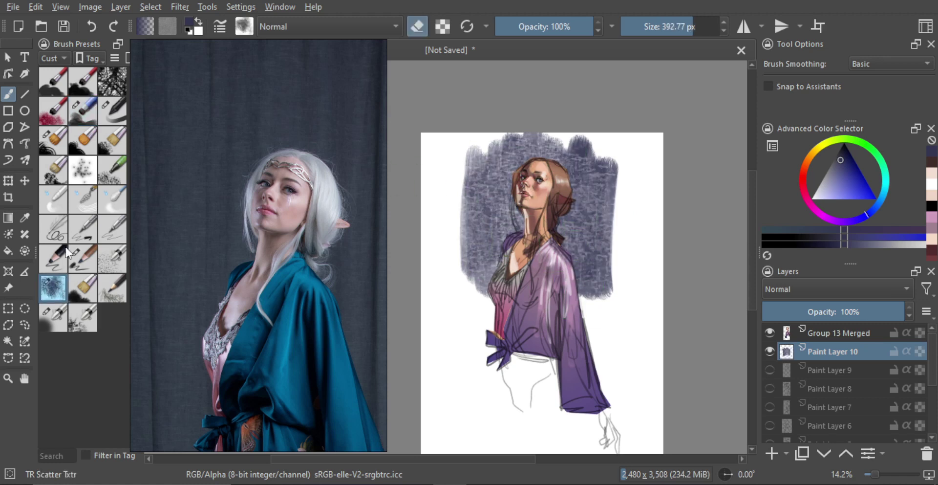
- Draw thin vertical curtain-fold lines on both sides of the backdrop with the TR Pincel Txtr2 brush at 65.97 px
{"action": "left_click", "coordinate": [86, 265]}
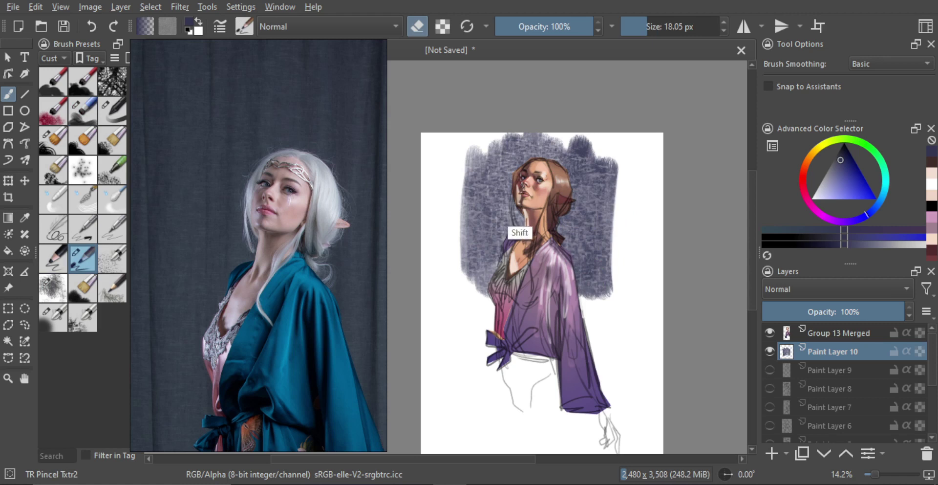
{"action": "left_click_drag", "start_coordinate": [521, 226], "coordinate": [484, 226], "text": "shift"}
{"action": "mouse_move", "coordinate": [480, 195]}
{"action": "left_mouse_down", "text": "shift"}
{"action": "mouse_move", "coordinate": [503, 204]}
{"action": "mouse_move", "coordinate": [482, 251]}
{"action": "left_mouse_up", "text": "shift"}
{"action": "left_click_drag", "start_coordinate": [494, 211], "coordinate": [512, 212], "text": "shift"}
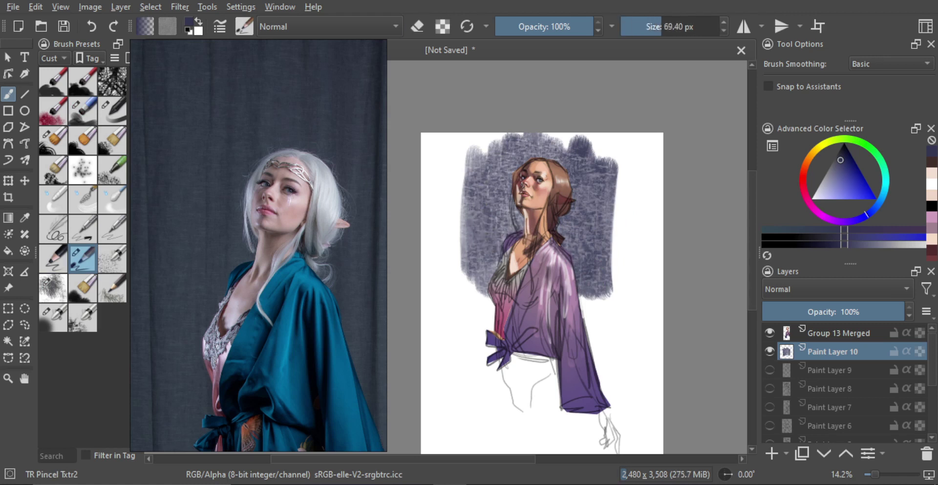
{"action": "left_click_drag", "start_coordinate": [481, 249], "coordinate": [488, 302]}
{"action": "key", "text": "ctrl+z"}
{"action": "left_click_drag", "start_coordinate": [490, 143], "coordinate": [486, 294]}
{"action": "left_click_drag", "start_coordinate": [495, 141], "coordinate": [493, 271]}
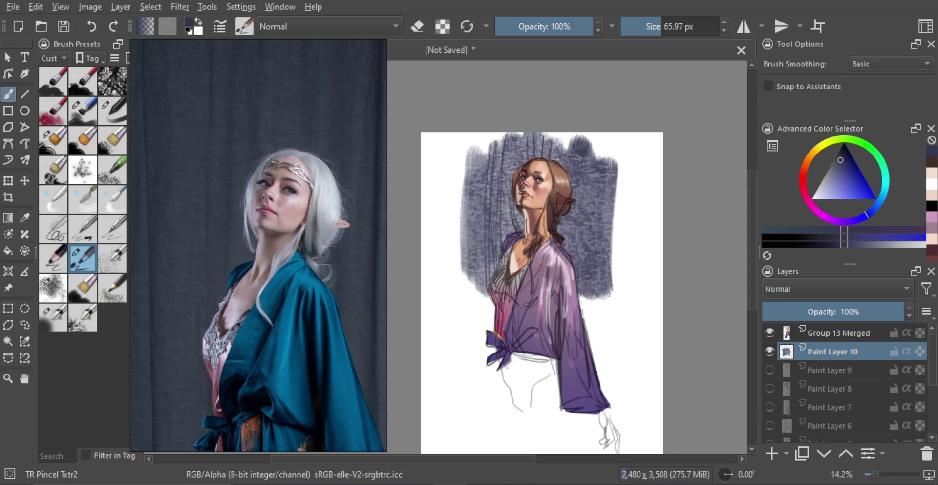
{"action": "left_click_drag", "start_coordinate": [579, 138], "coordinate": [575, 282]}
{"action": "left_click_drag", "start_coordinate": [589, 141], "coordinate": [583, 318]}
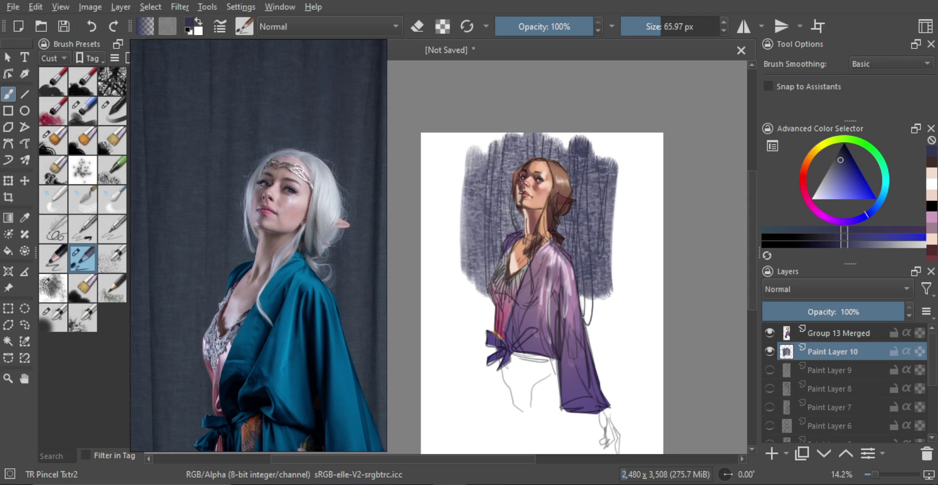
{"action": "left_click_drag", "start_coordinate": [481, 149], "coordinate": [486, 295]}
{"action": "mouse_move", "coordinate": [516, 213]}
{"action": "left_mouse_down"}
{"action": "mouse_move", "coordinate": [516, 244]}
{"action": "mouse_move", "coordinate": [546, 206]}
{"action": "left_mouse_up"}
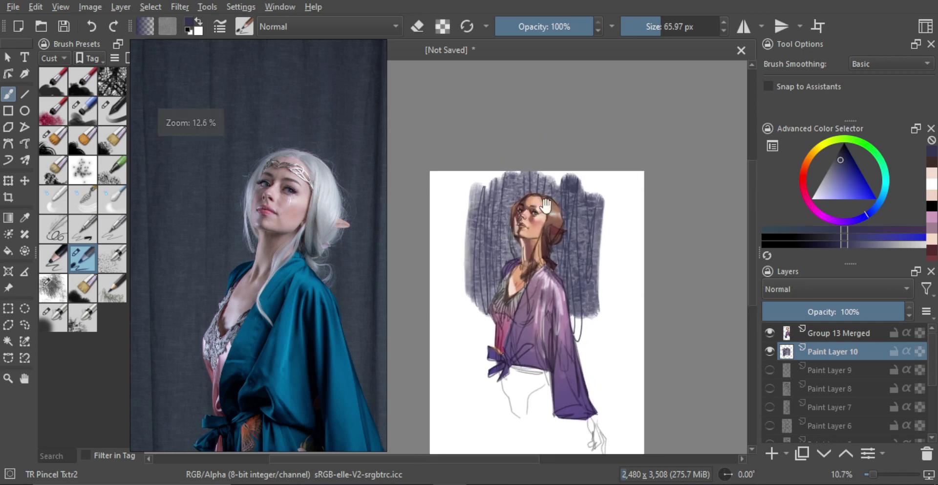
- Group the figure and backdrop layers and move the group slightly up on the canvas
{"action": "left_click", "coordinate": [844, 336], "text": "ctrl"}
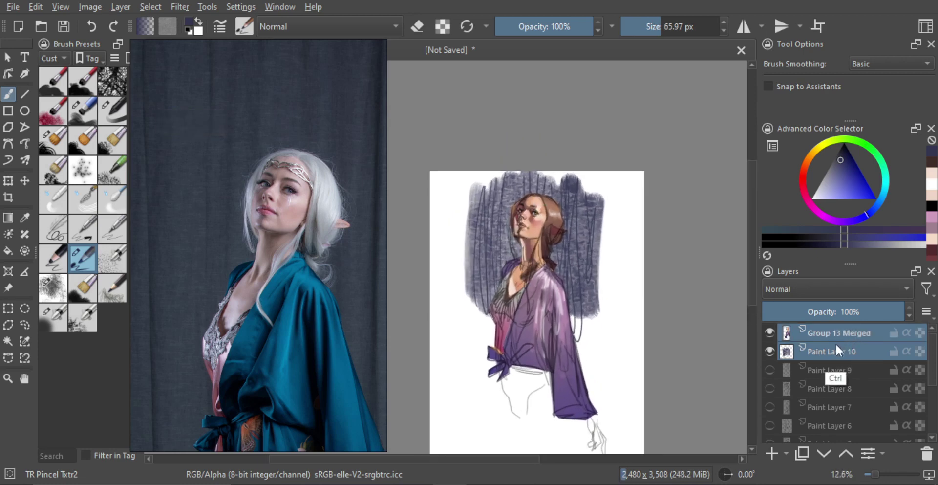
{"action": "key", "text": "ctrl+g"}
{"action": "left_click", "coordinate": [820, 338]}
{"action": "key", "text": "t"}
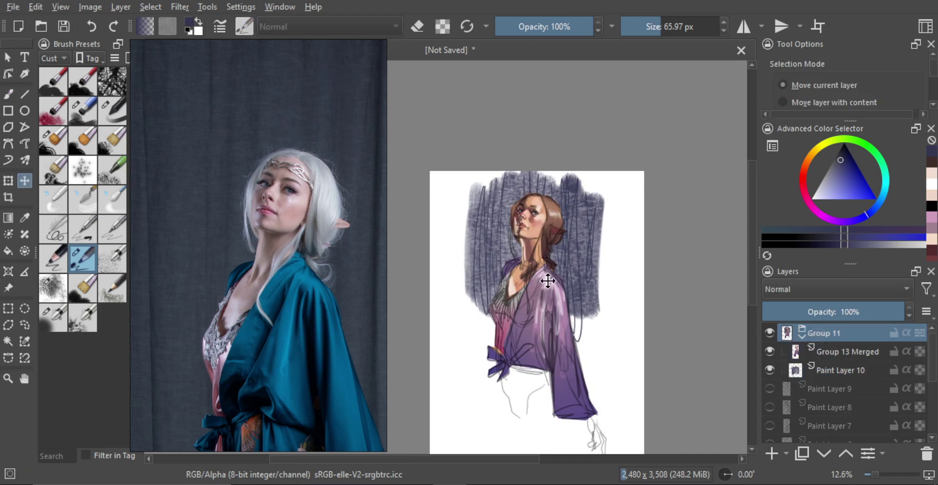
{"action": "left_click_drag", "start_coordinate": [567, 269], "coordinate": [554, 247]}
{"action": "scroll", "coordinate": [567, 299], "scroll_direction": "down", "scroll_amount": 1}
- Try to scale the grouped figure and backdrop down
{"action": "key", "text": "ctrl+t"}
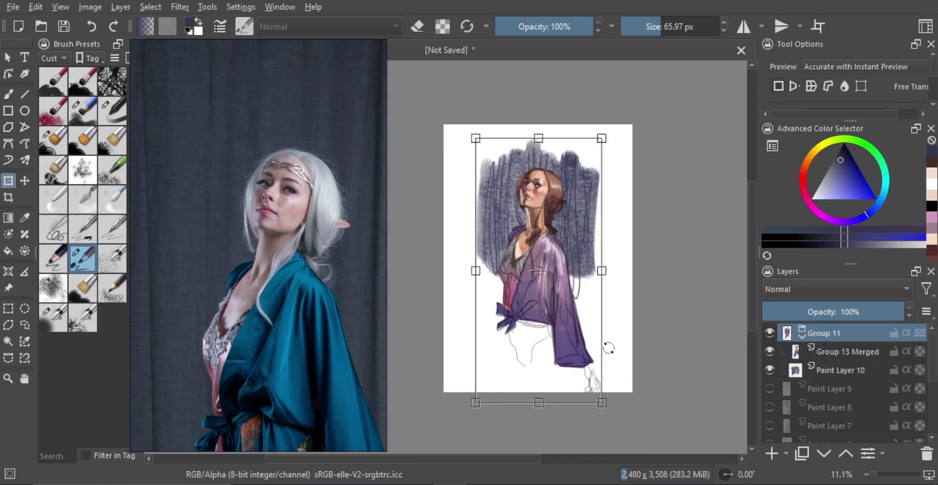
{"action": "left_click_drag", "start_coordinate": [602, 402], "coordinate": [595, 347]}
{"action": "key", "text": "ctrl+z"}
{"action": "key", "text": "Return"}
- Erase the edges of the backdrop on Paint Layer 10 into straight octagon sides with the TR Flat brush at 134.81 px
{"action": "left_click", "coordinate": [835, 370]}
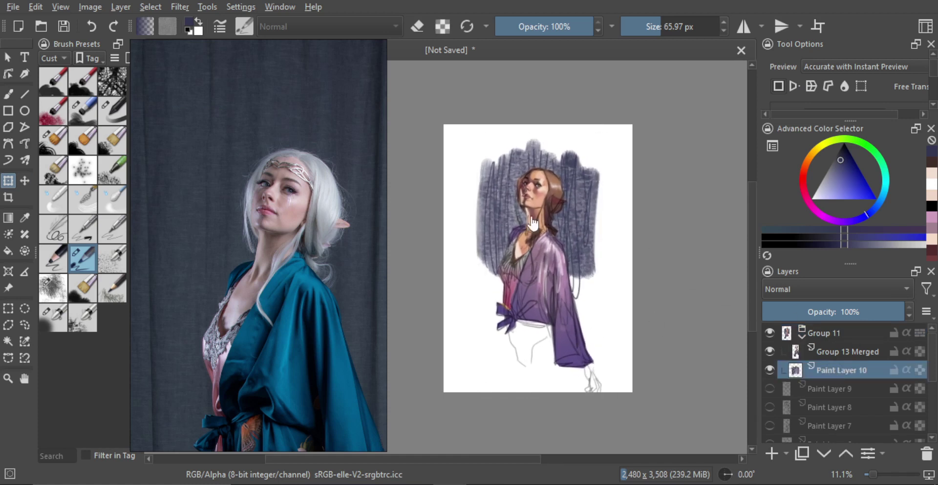
{"action": "key", "text": "plus"}
{"action": "left_click", "coordinate": [53, 139]}
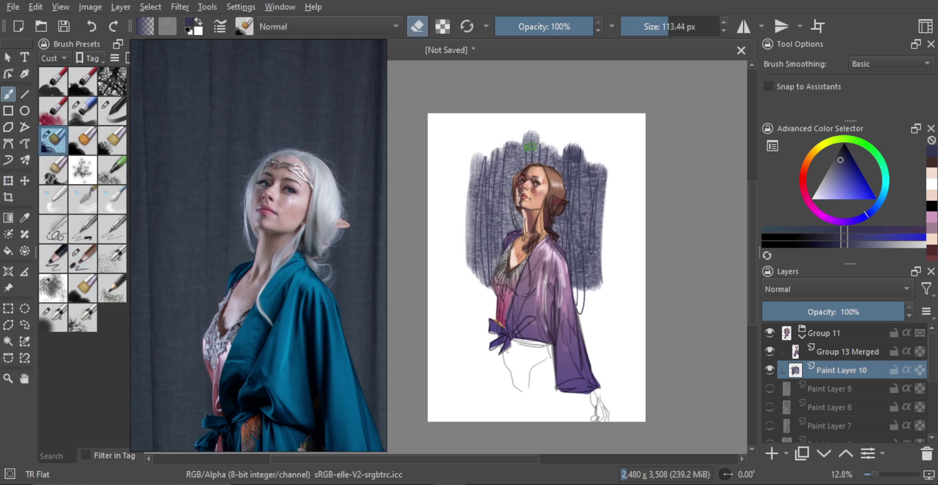
{"action": "key", "text": "b"}
{"action": "left_click_drag", "start_coordinate": [464, 184], "coordinate": [563, 94]}
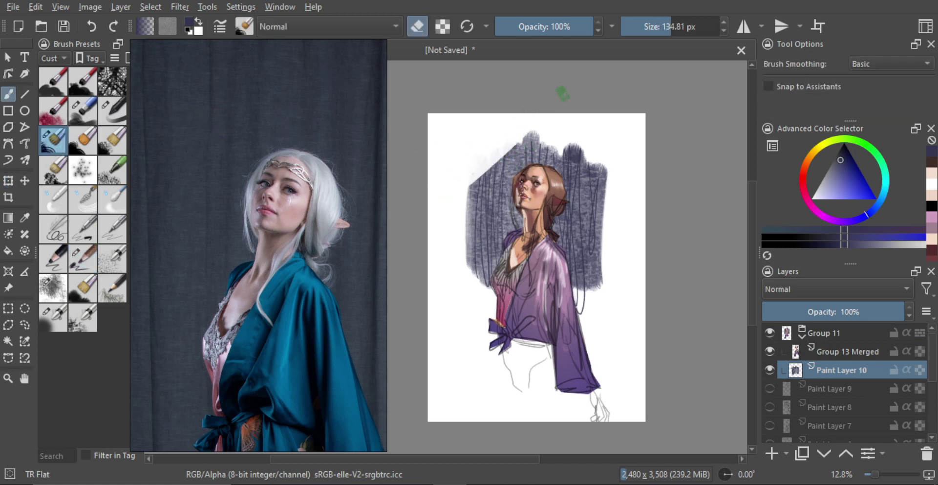
{"action": "mouse_move", "coordinate": [468, 234]}
{"action": "left_mouse_down"}
{"action": "mouse_move", "coordinate": [477, 133]}
{"action": "mouse_move", "coordinate": [471, 238]}
{"action": "mouse_move", "coordinate": [460, 218]}
{"action": "mouse_move", "coordinate": [516, 305]}
{"action": "left_mouse_up"}
{"action": "mouse_move", "coordinate": [562, 264]}
{"action": "left_mouse_down"}
{"action": "mouse_move", "coordinate": [629, 231]}
{"action": "mouse_move", "coordinate": [624, 266]}
{"action": "mouse_move", "coordinate": [584, 316]}
{"action": "left_mouse_up"}
{"action": "left_click_drag", "start_coordinate": [617, 151], "coordinate": [617, 203]}
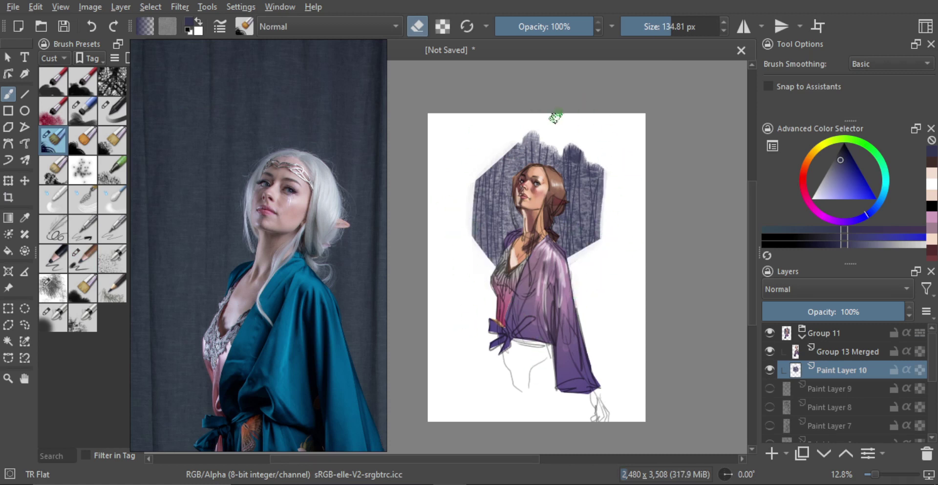
{"action": "left_click_drag", "start_coordinate": [555, 117], "coordinate": [602, 176]}
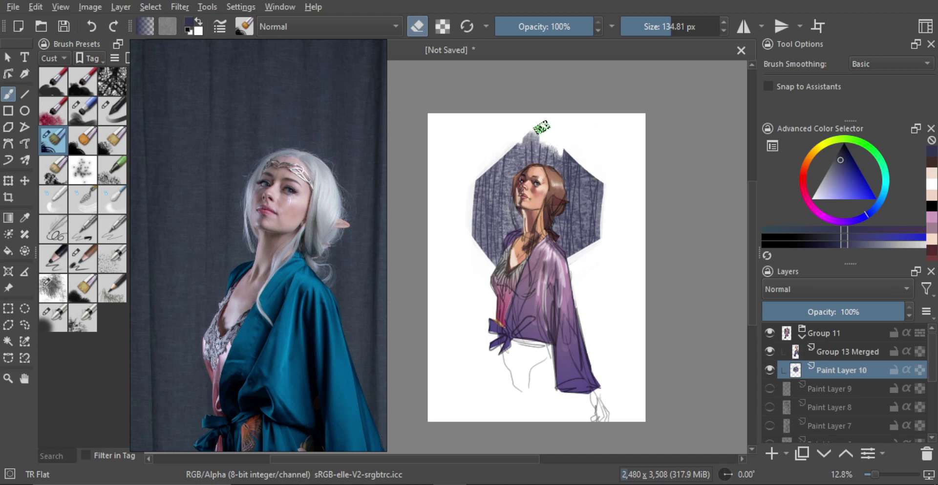
- Trim the backdrop's upper edges above the head with the eraser to complete the octagon
{"action": "mouse_move", "coordinate": [540, 129]}
{"action": "left_mouse_down"}
{"action": "mouse_move", "coordinate": [577, 162]}
{"action": "mouse_move", "coordinate": [504, 150]}
{"action": "left_mouse_up"}
{"action": "key", "text": "ctrl+z"}
{"action": "mouse_move", "coordinate": [543, 128]}
{"action": "left_mouse_down"}
{"action": "mouse_move", "coordinate": [504, 152]}
{"action": "mouse_move", "coordinate": [506, 140]}
{"action": "mouse_move", "coordinate": [586, 152]}
{"action": "mouse_move", "coordinate": [607, 200]}
{"action": "mouse_move", "coordinate": [620, 177]}
{"action": "mouse_move", "coordinate": [635, 181]}
{"action": "left_mouse_up"}
{"action": "key", "text": "ctrl+z"}
{"action": "key", "text": "ctrl+z"}
{"action": "key", "text": "ctrl+z"}
{"action": "key", "text": "ctrl+z"}
{"action": "mouse_move", "coordinate": [563, 198]}
{"action": "left_mouse_down"}
{"action": "mouse_move", "coordinate": [589, 192]}
{"action": "mouse_move", "coordinate": [560, 202]}
{"action": "left_mouse_up"}
{"action": "key", "text": "e"}
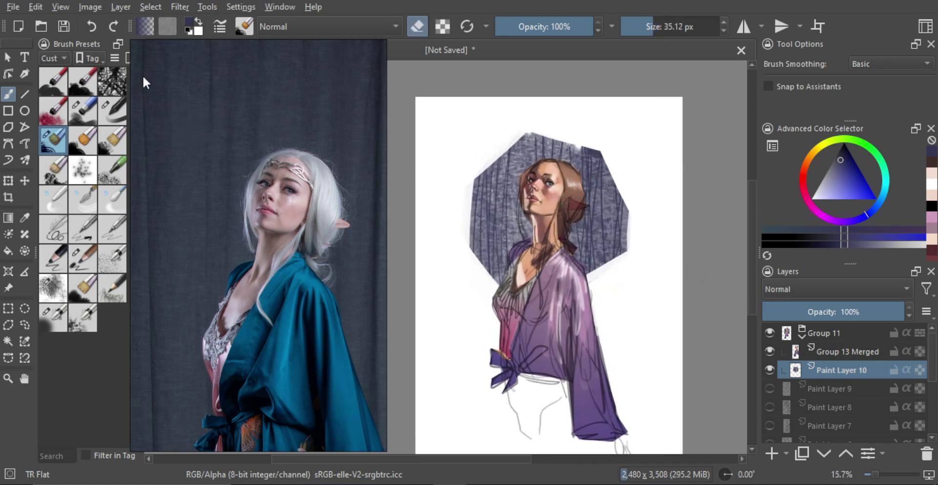
- Try thinning the backdrop texture in front of the face with the TR Blocking Line brush as a 13.67 px eraser
{"action": "left_click", "coordinate": [117, 82]}
{"action": "left_click_drag", "start_coordinate": [528, 160], "coordinate": [462, 196]}
{"action": "key", "text": "ctrl+z"}
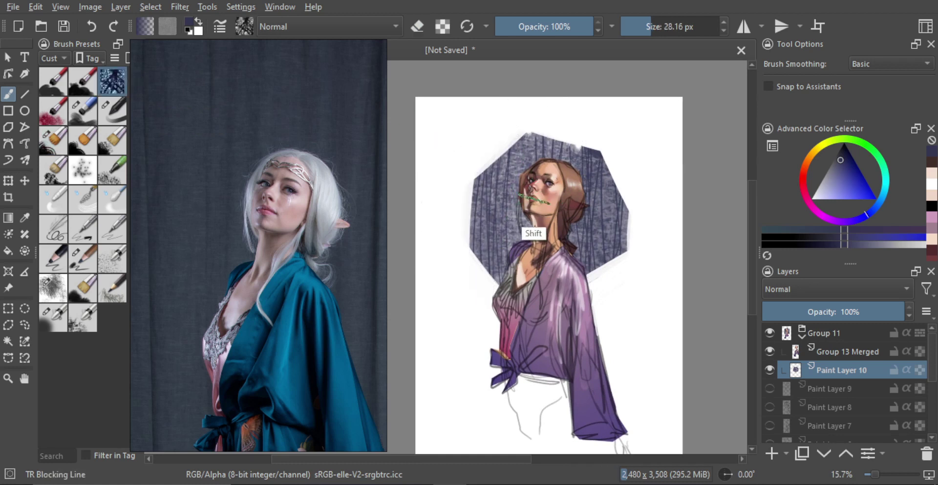
{"action": "left_click_drag", "start_coordinate": [552, 197], "coordinate": [537, 204]}
{"action": "key", "text": "e"}
{"action": "mouse_move", "coordinate": [514, 162]}
{"action": "left_mouse_down"}
{"action": "mouse_move", "coordinate": [484, 230]}
{"action": "mouse_move", "coordinate": [508, 186]}
{"action": "mouse_move", "coordinate": [520, 184]}
{"action": "mouse_move", "coordinate": [499, 188]}
{"action": "mouse_move", "coordinate": [519, 190]}
{"action": "left_mouse_up"}
{"action": "key", "text": "ctrl+z"}
{"action": "left_click_drag", "start_coordinate": [513, 147], "coordinate": [526, 198]}
{"action": "key", "text": "ctrl+z"}
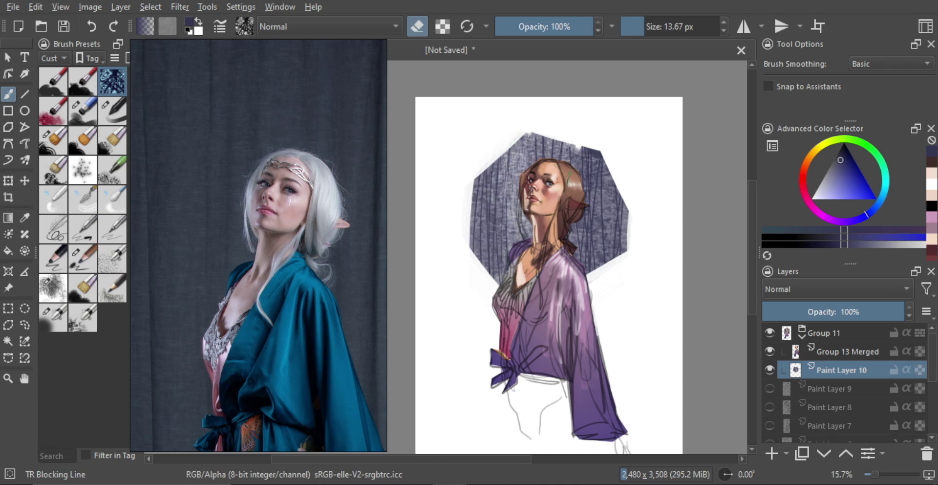
{"action": "key", "text": "ctrl+z"}
{"action": "mouse_move", "coordinate": [509, 220]}
{"action": "left_mouse_down"}
{"action": "mouse_move", "coordinate": [525, 146]}
{"action": "mouse_move", "coordinate": [496, 191]}
{"action": "left_mouse_up"}
{"action": "key", "text": "ctrl+z"}
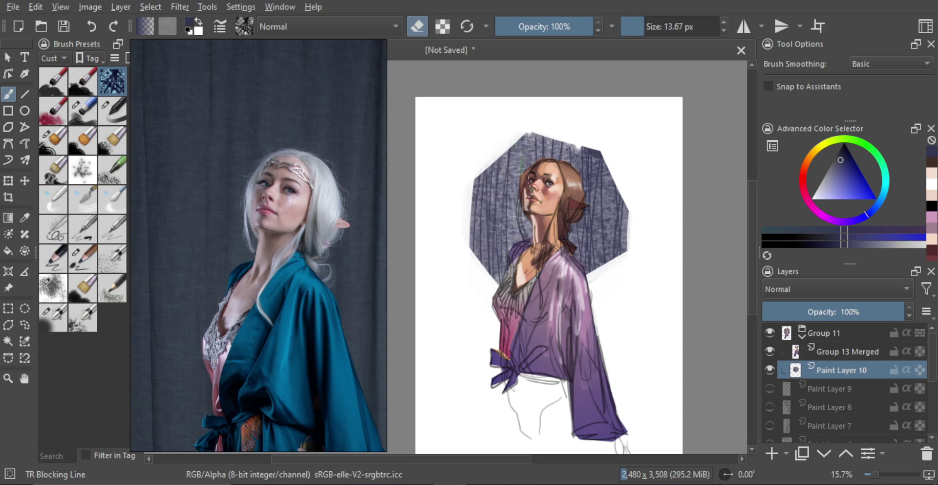
- Erase a lighter, scratchy patch into the backdrop in front of the face, enlarging the TR Blocking Line brush to 43.74 px
{"action": "mouse_move", "coordinate": [525, 146]}
{"action": "left_mouse_down"}
{"action": "mouse_move", "coordinate": [498, 207]}
{"action": "mouse_move", "coordinate": [518, 235]}
{"action": "mouse_move", "coordinate": [496, 239]}
{"action": "left_mouse_up"}
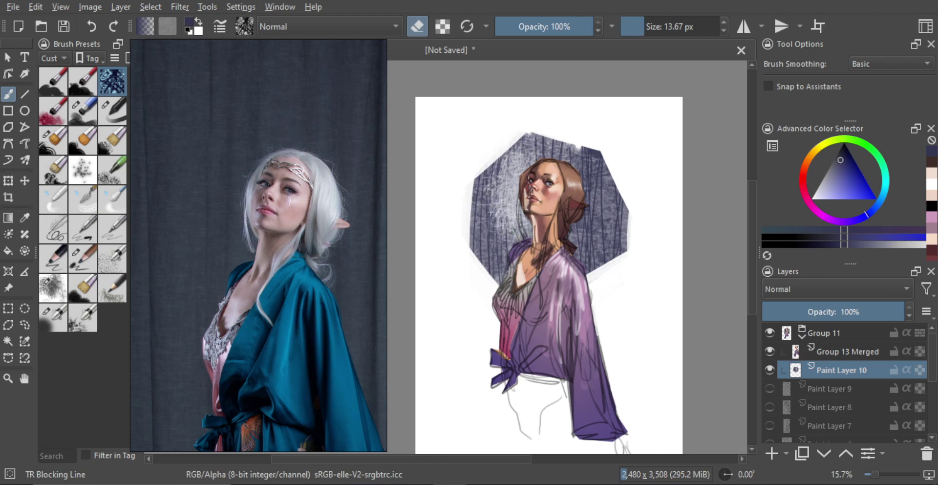
{"action": "left_click_drag", "start_coordinate": [509, 203], "coordinate": [526, 204], "text": "shift"}
{"action": "left_click_drag", "start_coordinate": [513, 151], "coordinate": [494, 259]}
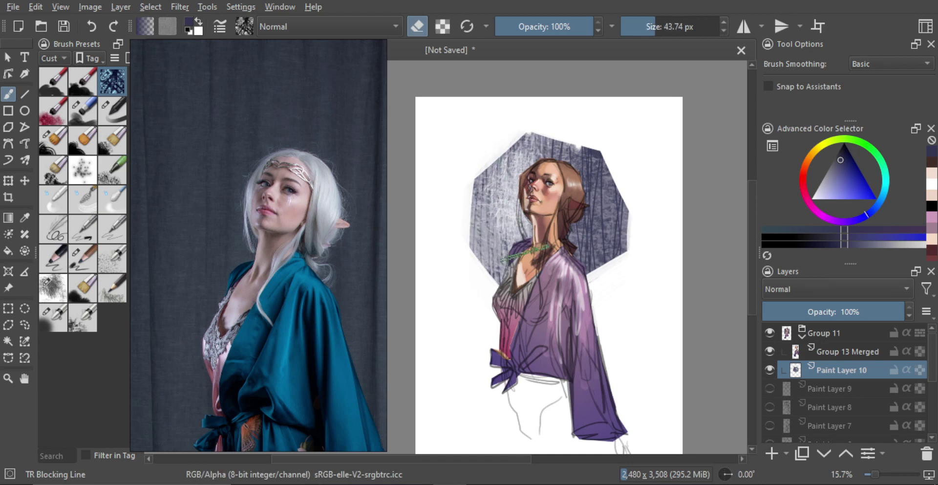
- Try painting scratchy dark blue strokes back over the lightened patch of the backdrop
{"action": "key", "text": "e"}
{"action": "left_click_drag", "start_coordinate": [506, 159], "coordinate": [528, 222]}
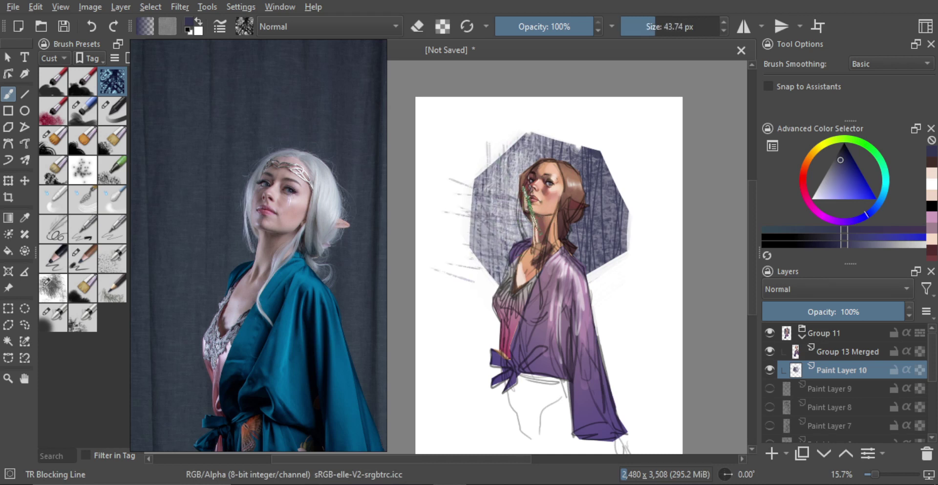
{"action": "key", "text": "ctrl+z"}
{"action": "key", "text": "ctrl+z"}
- Compare the backdrop with and without the lightened patch and undo its erasing strokes
{"action": "scroll", "coordinate": [572, 225], "scroll_direction": "down", "scroll_amount": 1}
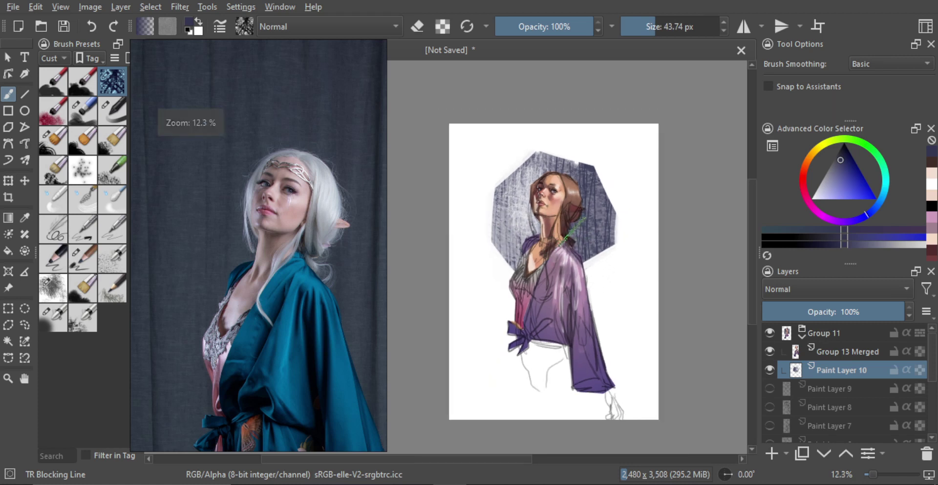
{"action": "scroll", "coordinate": [593, 245], "scroll_direction": "down", "scroll_amount": 1}
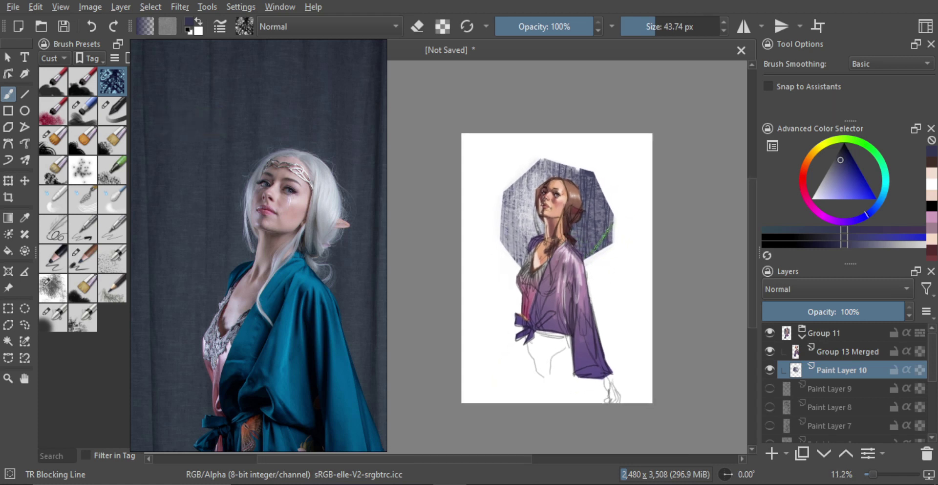
{"action": "key", "text": "ctrl+shift+z"}
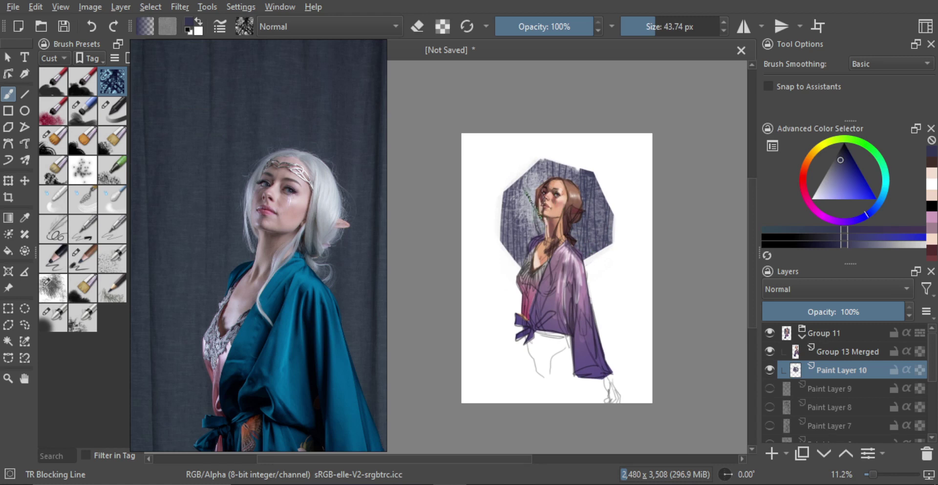
{"action": "key", "text": "ctrl+shift+z"}
{"action": "key", "text": "ctrl+shift+z"}
{"action": "key", "text": "ctrl+z"}
- Try another 43.74 px erasing stroke in the backdrop beside the face and neck
{"action": "key", "text": "e"}
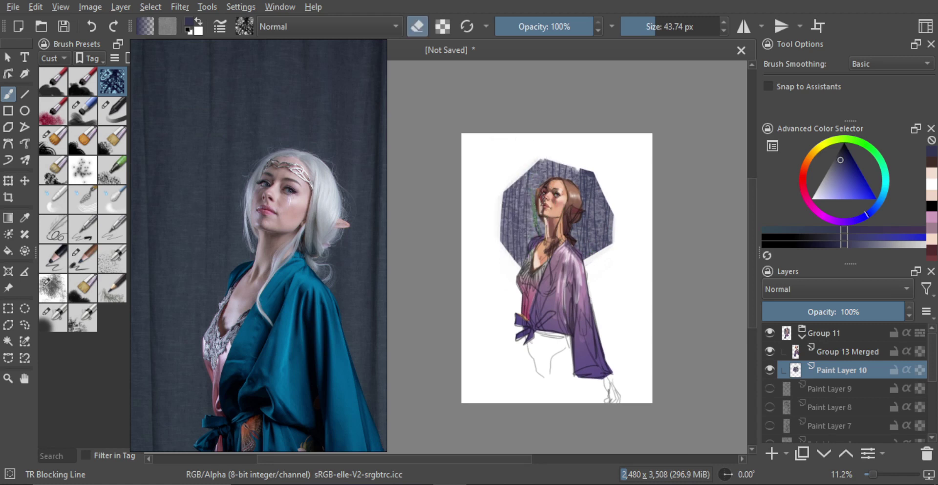
{"action": "mouse_move", "coordinate": [535, 210]}
{"action": "left_mouse_down"}
{"action": "mouse_move", "coordinate": [520, 215]}
{"action": "mouse_move", "coordinate": [553, 211]}
{"action": "left_mouse_up"}
{"action": "key", "text": "ctrl+z"}
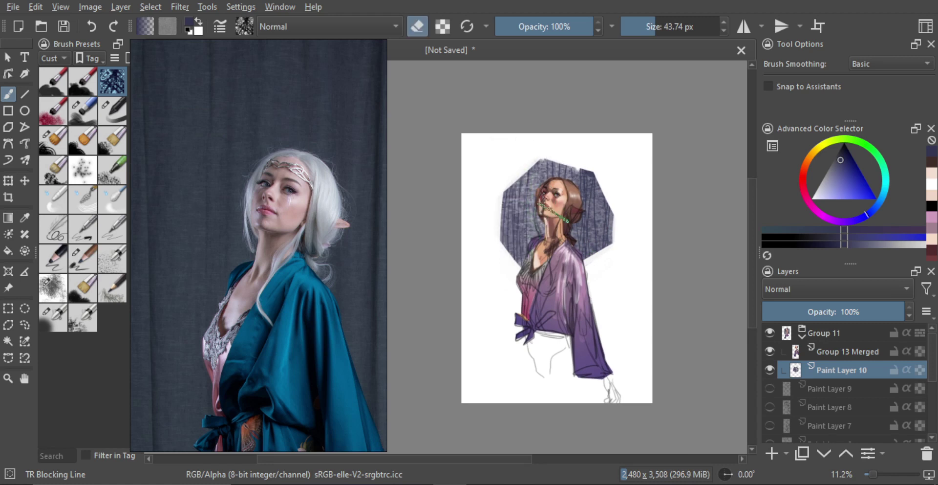
{"action": "scroll", "coordinate": [543, 242], "scroll_direction": "up", "scroll_amount": 2}
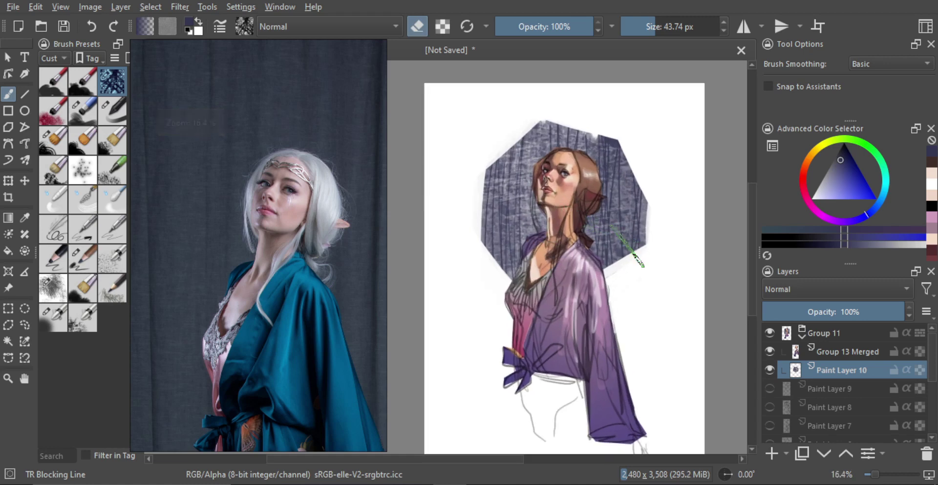
{"action": "left_click_drag", "start_coordinate": [620, 249], "coordinate": [593, 253]}
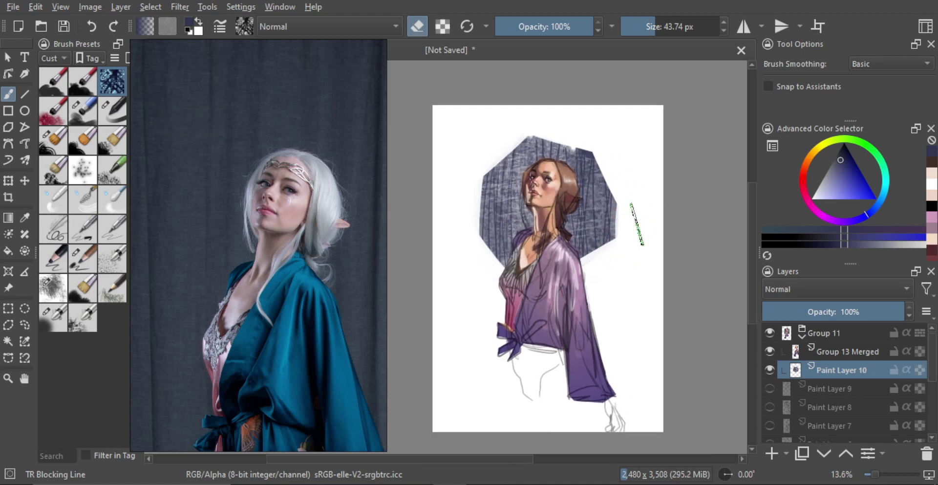